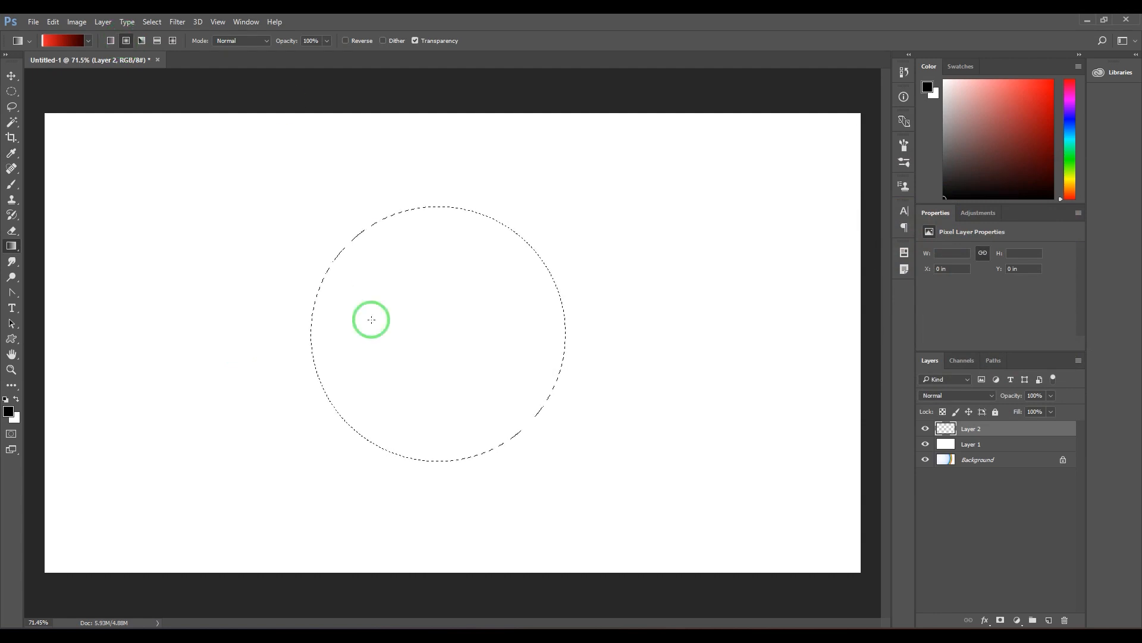
# Step: Shade the circular selection as a red sphere with the radial gradient, and squash a duplicate into a flat ellipse at its base
pyautogui.moveTo(407, 260); pyautogui.dragTo(492, 442)
pyautogui.hotkey('ctrl', 'd')
pyautogui.hotkey('ctrl', 'j')
pyautogui.hotkey('ctrl', 't')
pyautogui.moveTo(438, 206); pyautogui.dragTo(438, 426)
pyautogui.moveTo(525, 461); pyautogui.dragTo(588, 461)
pyautogui.press('Return')
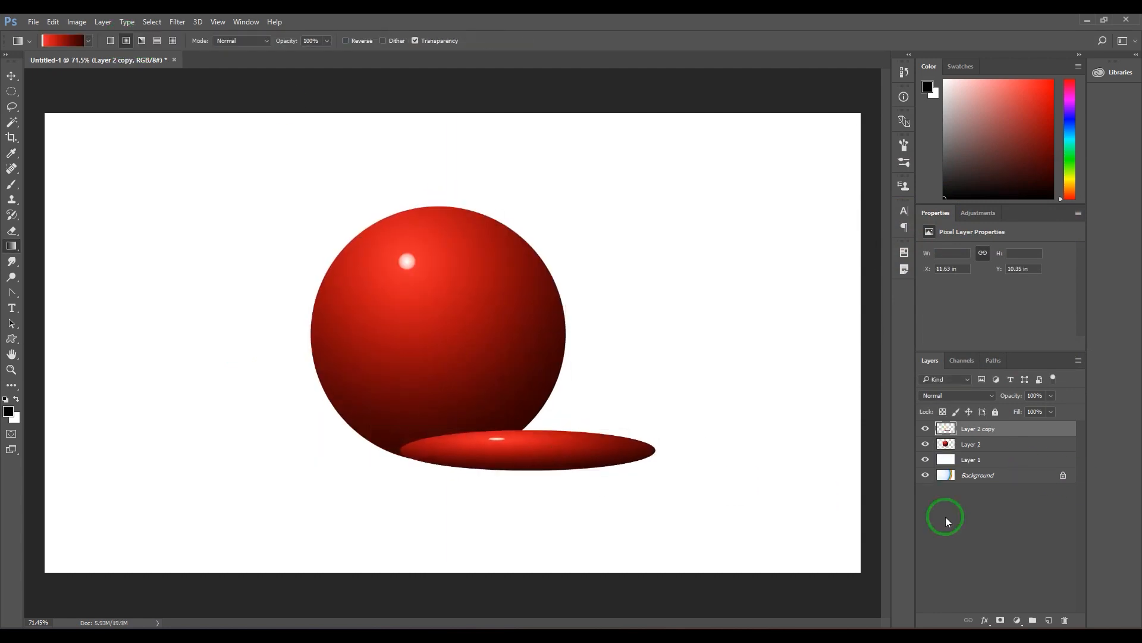
# Step: Move the flattened copy behind the sphere and turn it into a black shadow with its transparent pixels locked
pyautogui.hotkey('ctrl', '[')
pyautogui.click(942, 411)
pyautogui.hotkey('alt', 'BackSpace')
pyautogui.keyDown('shift'); pyautogui.click(1002, 433); pyautogui.keyUp('shift')
pyautogui.press('v')
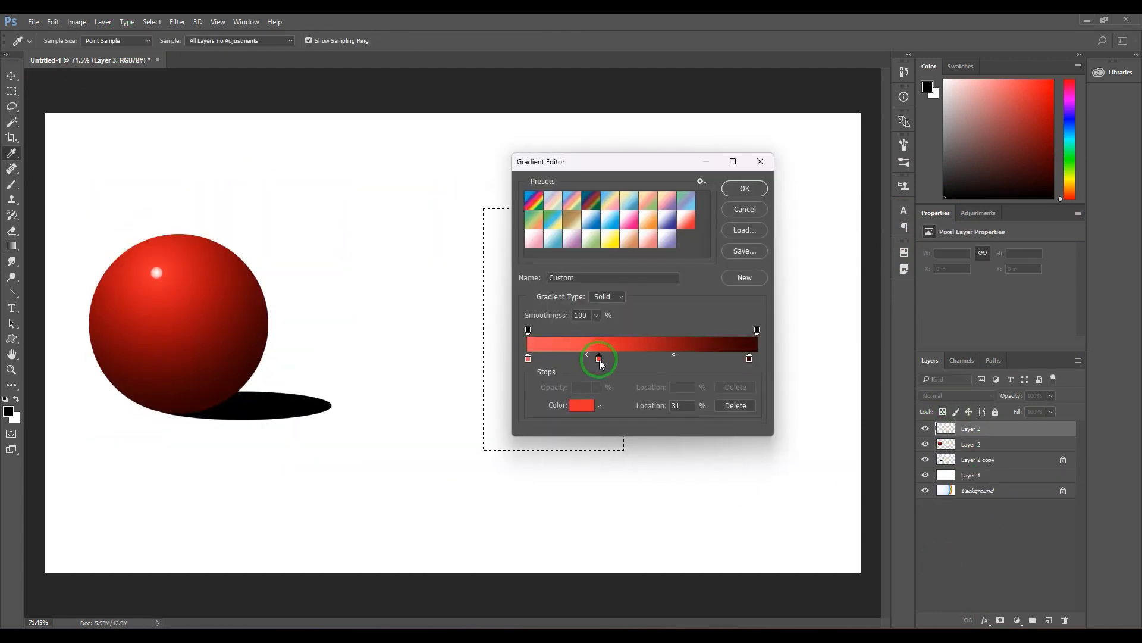
# Step: Adjust the red gradient's colour stops and fill the rectangular selection with it as a reflected gradient to form a cylinder body
pyautogui.moveTo(716, 359); pyautogui.dragTo(576, 359)
pyautogui.moveTo(551, 354); pyautogui.dragTo(636, 322)
pyautogui.click(745, 188)
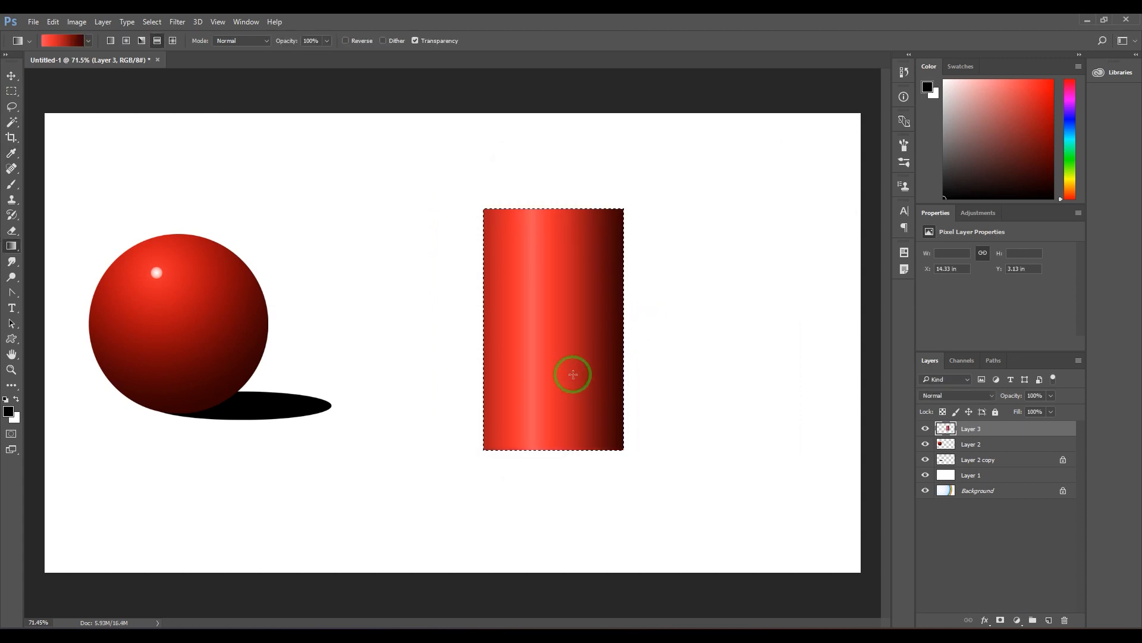
pyautogui.hotkey('ctrl', 'd')
# Step: Draw a flat elliptical selection in Normal style across the full width of the cylinder's top edge
pyautogui.rightClick(11, 90)
pyautogui.click(84, 102)
pyautogui.moveTo(496, 184); pyautogui.dragTo(652, 217)
pyautogui.click(267, 41)
pyautogui.click(268, 51)
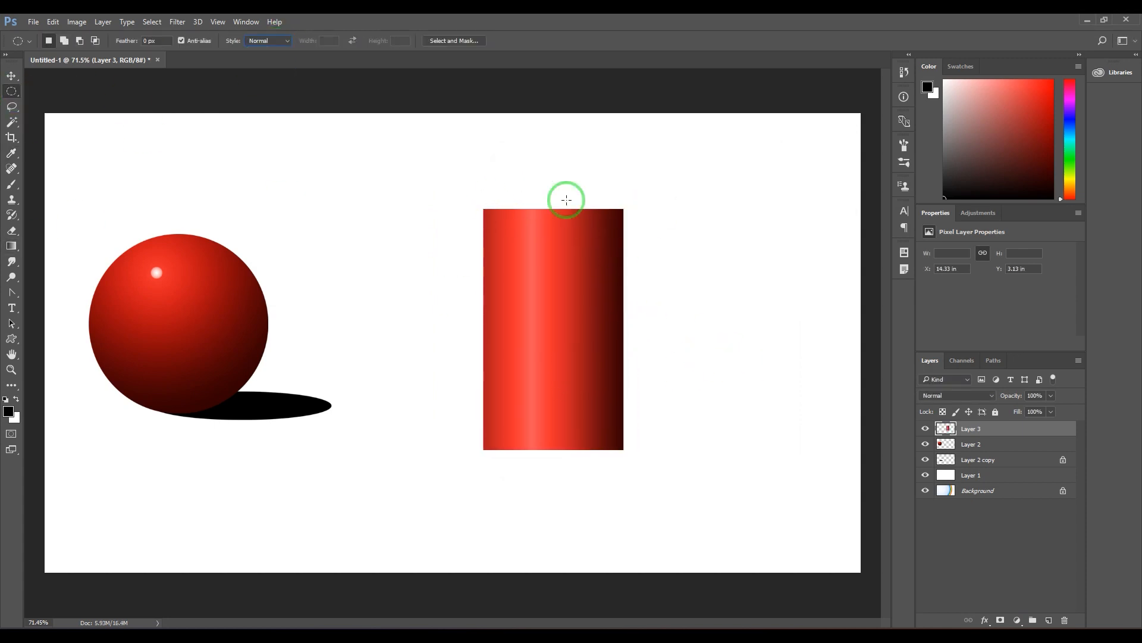
pyautogui.moveTo(482, 194); pyautogui.dragTo(623, 220)
# Step: Fill the elliptical selection with the red gradient on a new layer and fit it to the cylinder as its top face
pyautogui.click(1048, 619)
pyautogui.moveTo(522, 184)
pyautogui.mouseDown()
pyautogui.moveTo(560, 237)
pyautogui.moveTo(587, 234)
pyautogui.moveTo(566, 216)
pyautogui.mouseUp()
pyautogui.hotkey('ctrl', 'z')
pyautogui.press('g')
pyautogui.hotkey('ctrl', 't')
pyautogui.press('Return')
# Step: Round the cylinder's bottom edge by deleting the corners of Layer 3 outside a selection with an elliptical base
pyautogui.press('m')
pyautogui.moveTo(426, 410)
pyautogui.mouseDown()
pyautogui.moveTo(583, 441)
pyautogui.moveTo(562, 441)
pyautogui.mouseUp()
pyautogui.press('l')
pyautogui.moveTo(467, 373)
pyautogui.mouseDown()
pyautogui.moveTo(461, 270)
pyautogui.moveTo(482, 296)
pyautogui.mouseUp()
pyautogui.hotkey('ctrl', 'z')
pyautogui.click(65, 41)
pyautogui.moveTo(468, 194)
pyautogui.mouseDown()
pyautogui.moveTo(556, 162)
pyautogui.moveTo(476, 170)
pyautogui.mouseUp()
pyautogui.hotkey('ctrl', 'shift', 'i')
pyautogui.click(1000, 443)
pyautogui.press('Delete')
pyautogui.hotkey('ctrl', 'd')
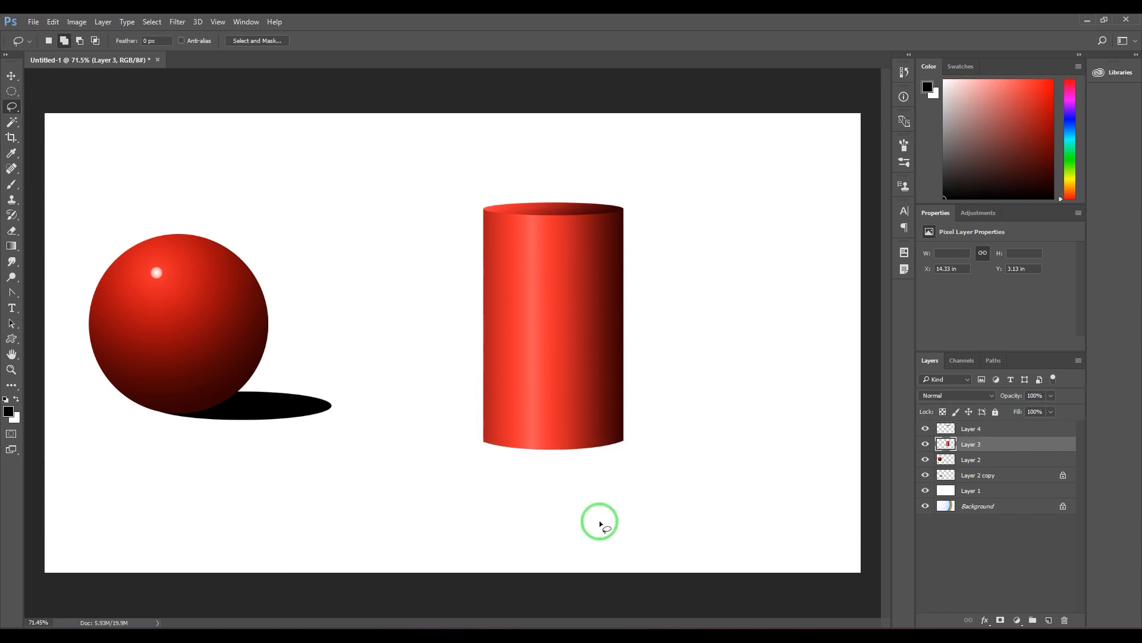
# Step: Merge the cylinder's two layers and distort a duplicate into a slanted ground shadow, filled black with transparent pixels locked
pyautogui.keyDown('shift'); pyautogui.click(981, 430); pyautogui.keyUp('shift')
pyautogui.hotkey('ctrl', 'e')
pyautogui.hotkey('ctrl', 'j')
pyautogui.hotkey('ctrl', 't')
pyautogui.moveTo(623, 203); pyautogui.dragTo(795, 413)
pyautogui.moveTo(483, 203); pyautogui.dragTo(617, 454)
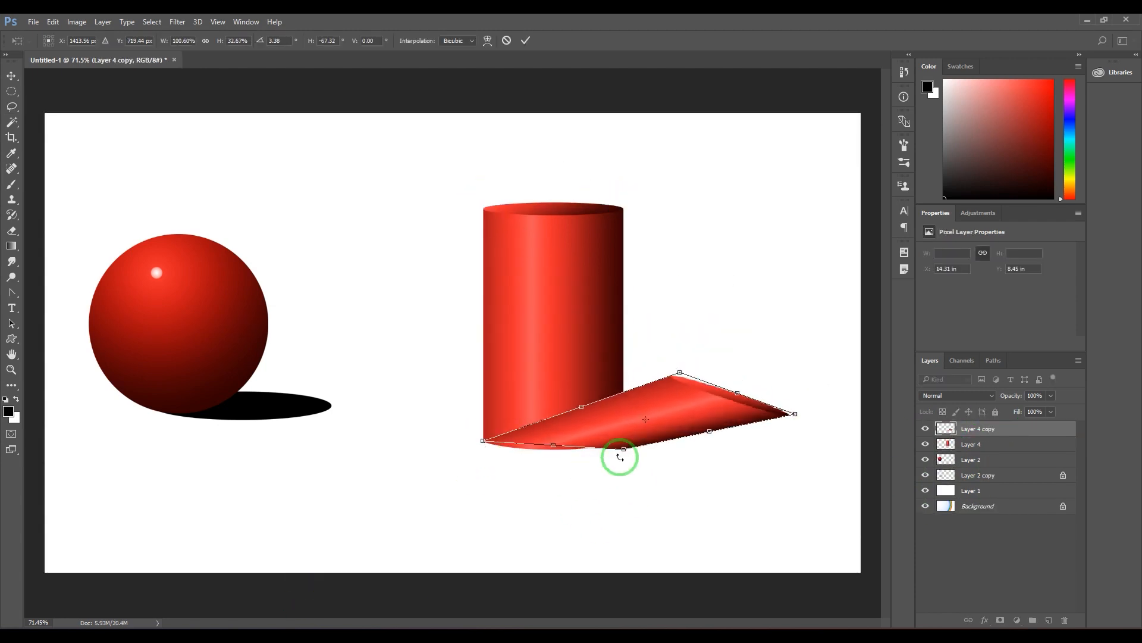
pyautogui.press('Return')
pyautogui.click(943, 411)
pyautogui.hotkey('alt', 'BackSpace')
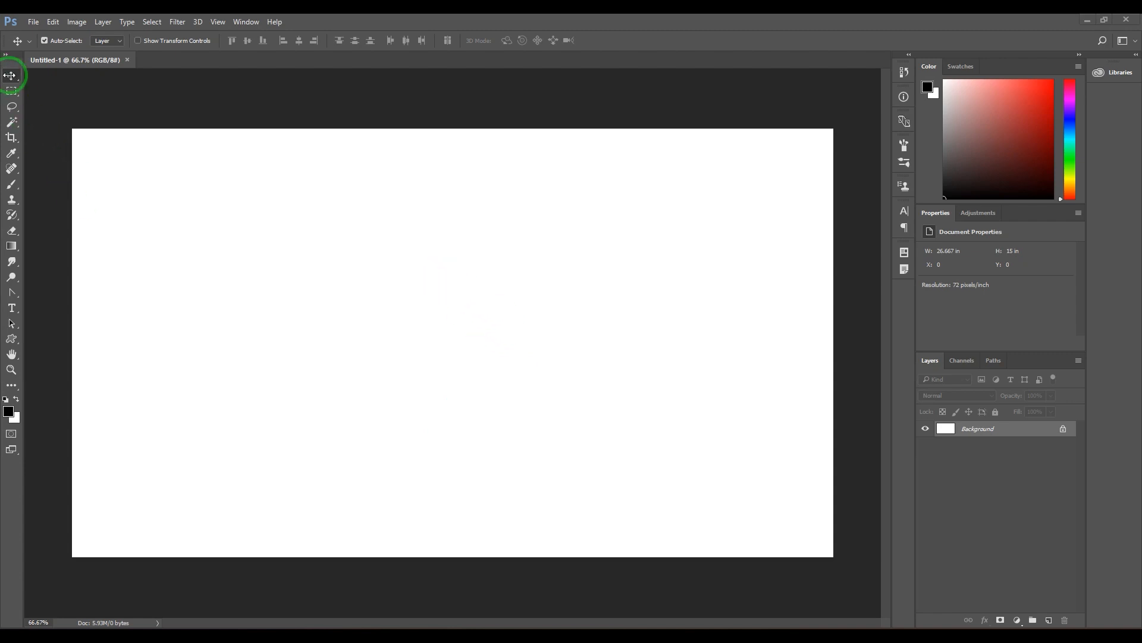
# Step: Activate the Gradient tool
pyautogui.click(11, 245)
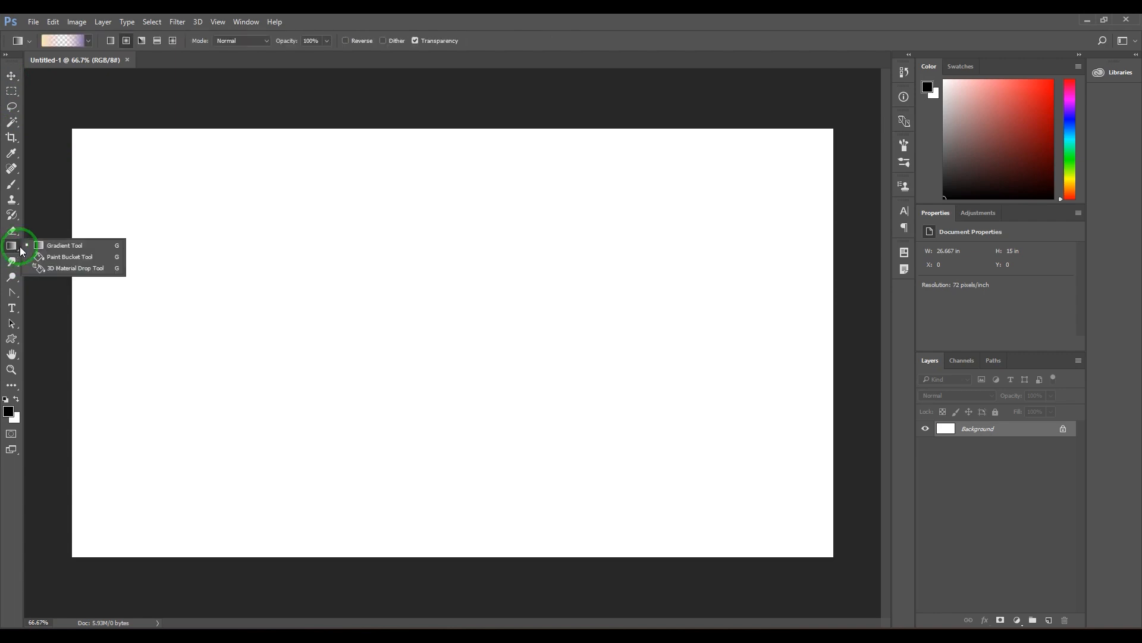
pyautogui.click(58, 252)
pyautogui.click(11, 75)
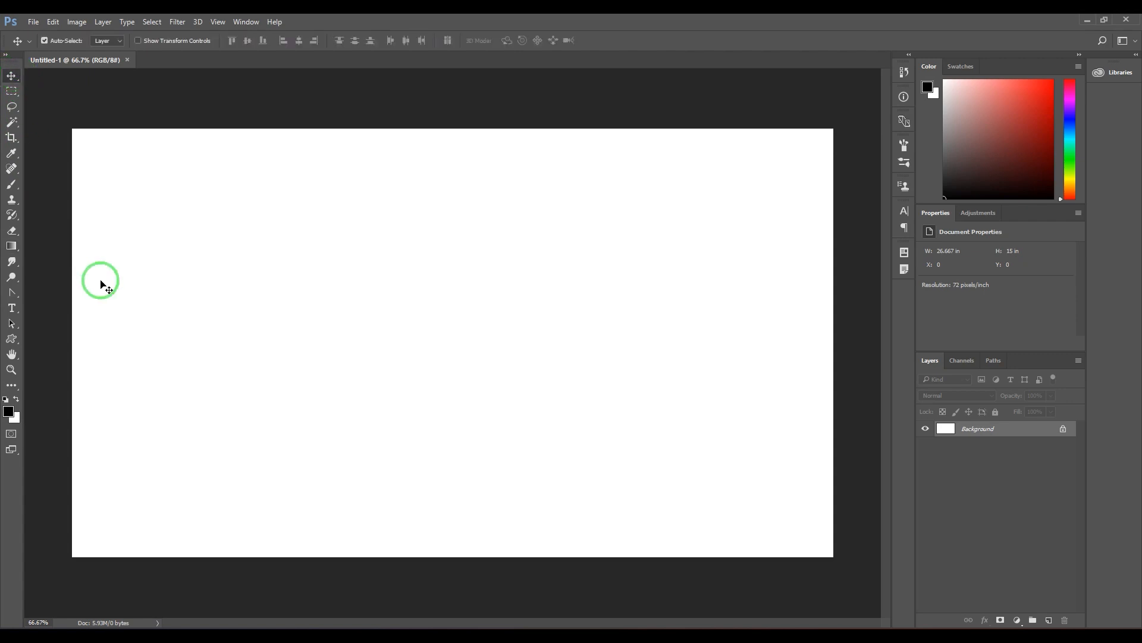
pyautogui.press('g')
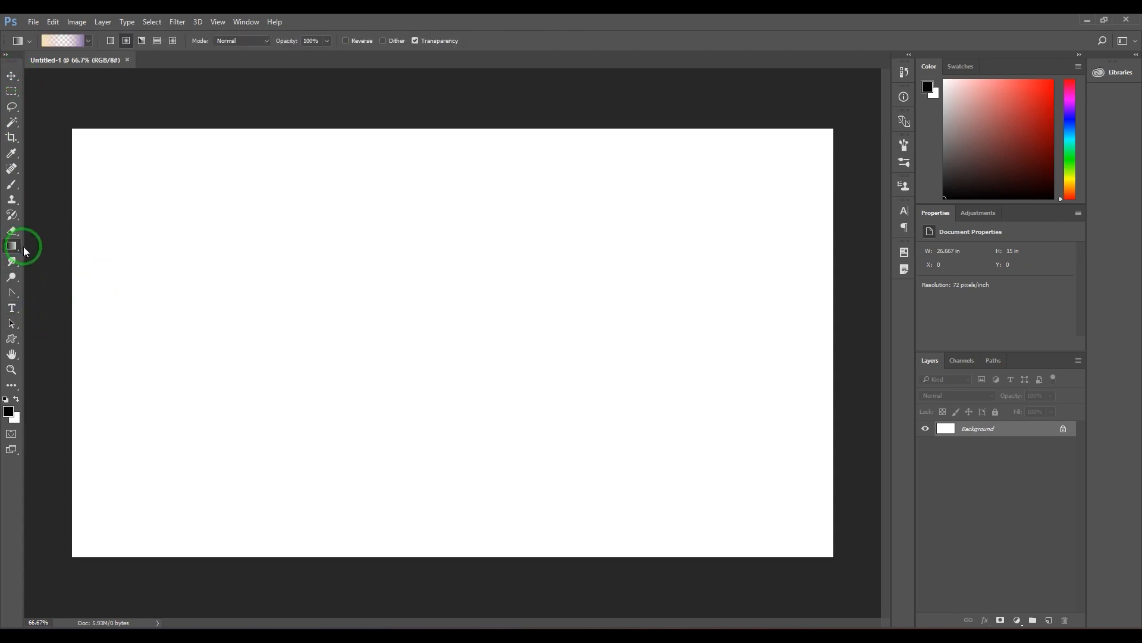
# Step: Cycle through the Paint Bucket, 3D Material Drop and Gradient tools, ending on the Gradient tool
pyautogui.rightClick(13, 245)
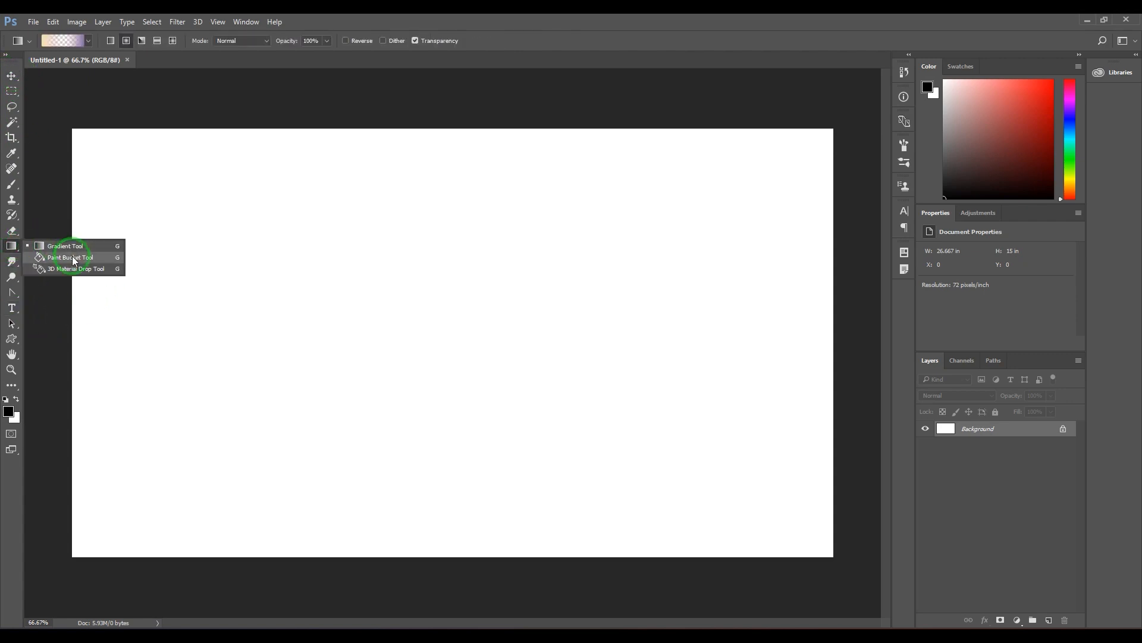
pyautogui.click(72, 259)
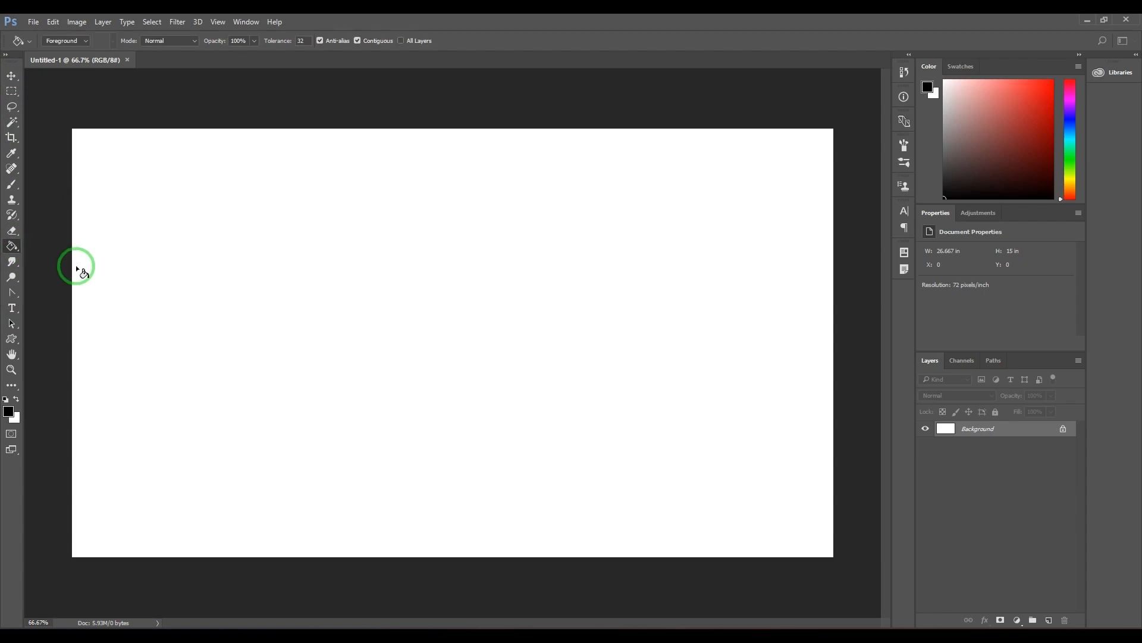
pyautogui.hotkey('shift', 'g')
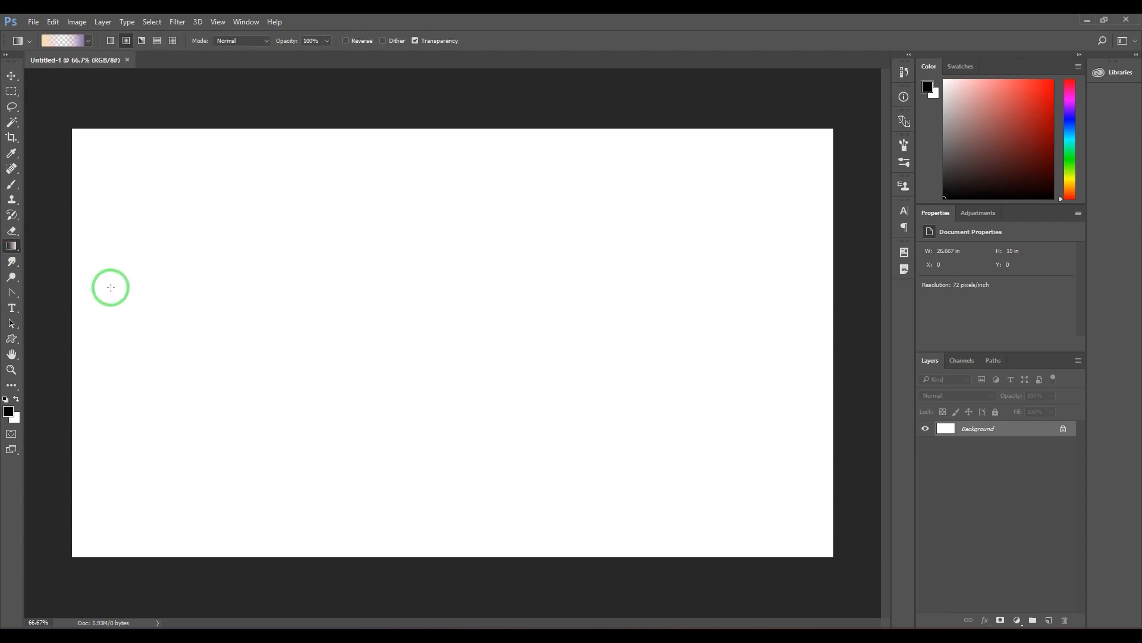
pyautogui.hotkey('shift', 'g')
pyautogui.hotkey('shift', 'g')
pyautogui.hotkey('shift', 'g')
pyautogui.hotkey('shift', 'g')
pyautogui.hotkey('shift', 'g')
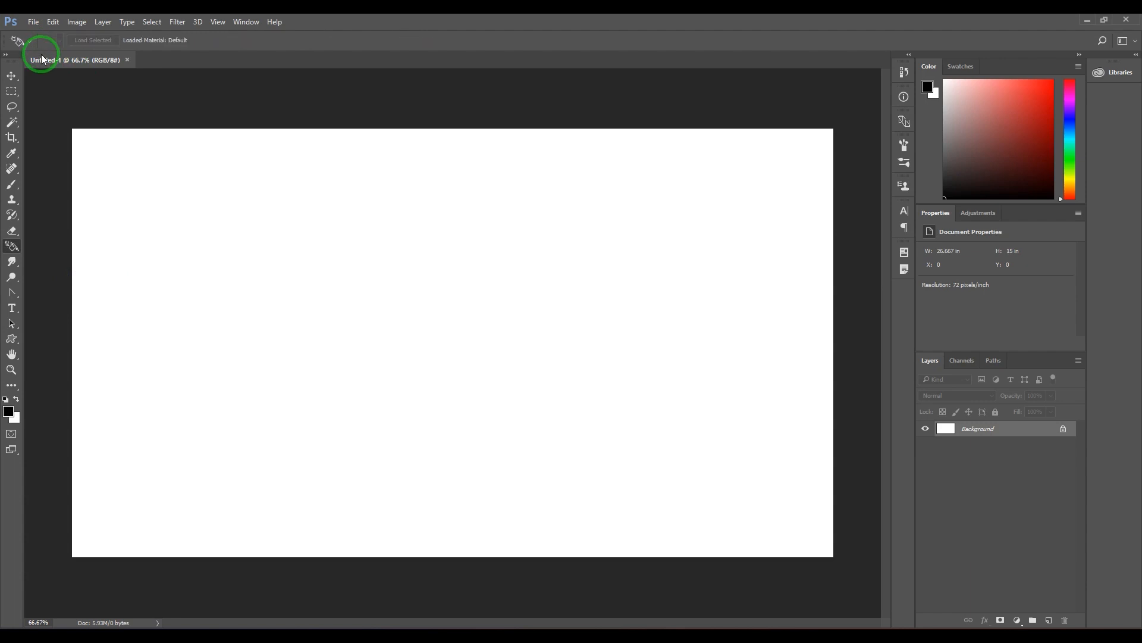
pyautogui.hotkey('shift', 'g')
pyautogui.hotkey('shift', 'g')
pyautogui.hotkey('shift', 'g')
pyautogui.hotkey('shift', 'g')
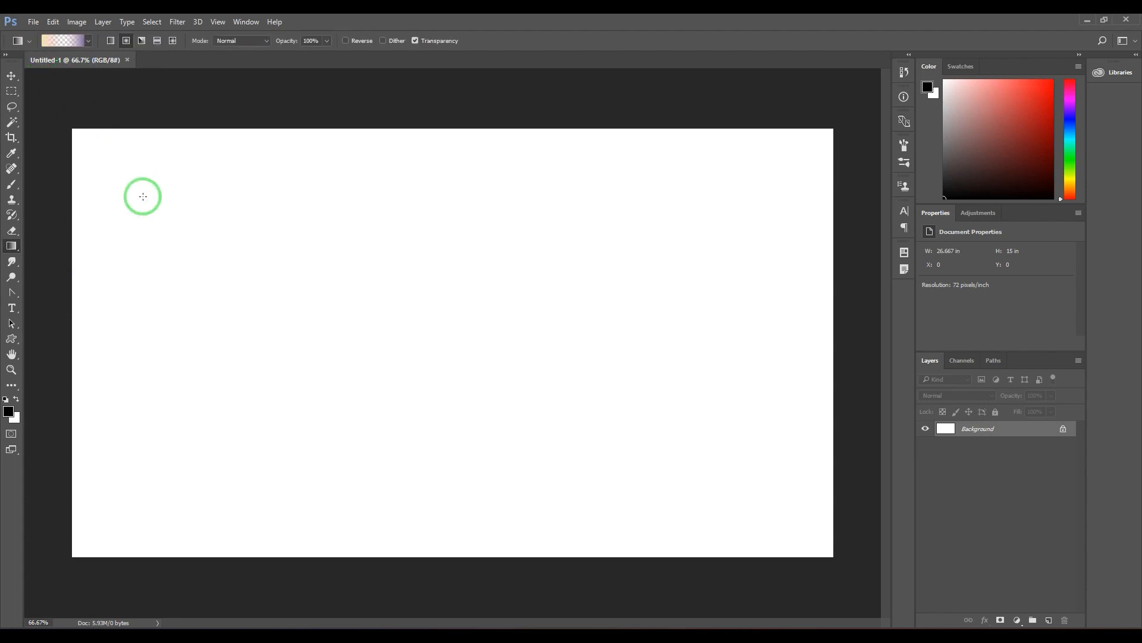
pyautogui.hotkey('shift', 'g')
pyautogui.hotkey('shift', 'g')
pyautogui.hotkey('shift', 'g')
# Step: Load the Circular Rainbow tool preset and try drawing its gradient on the white background
pyautogui.click(29, 40)
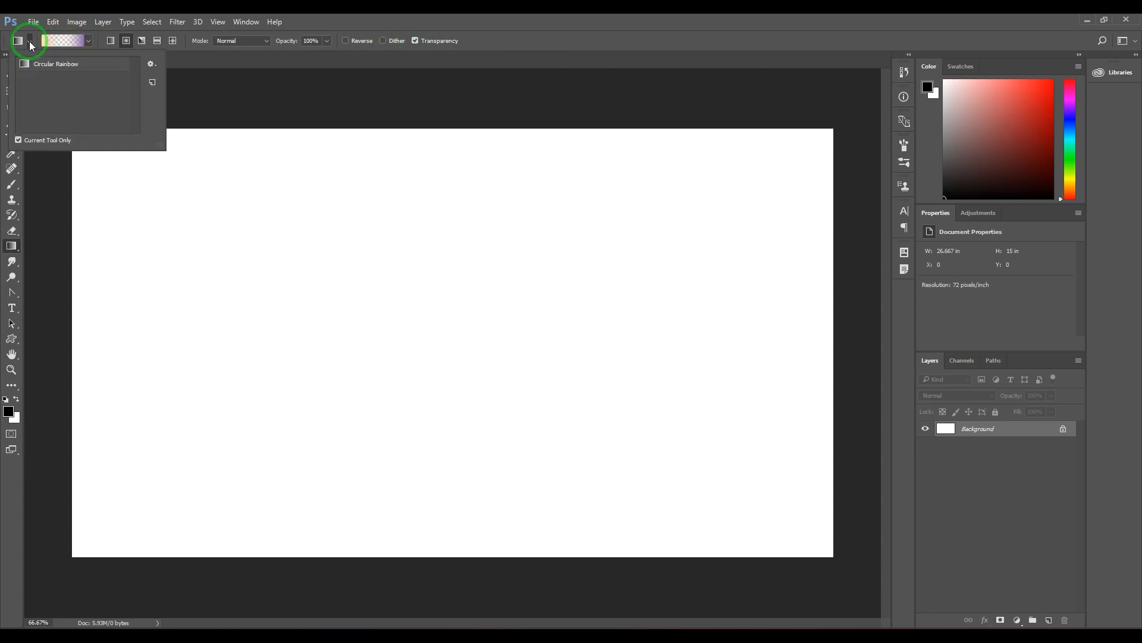
pyautogui.click(56, 67)
pyautogui.moveTo(392, 275); pyautogui.dragTo(604, 345)
pyautogui.moveTo(325, 310); pyautogui.dragTo(546, 306)
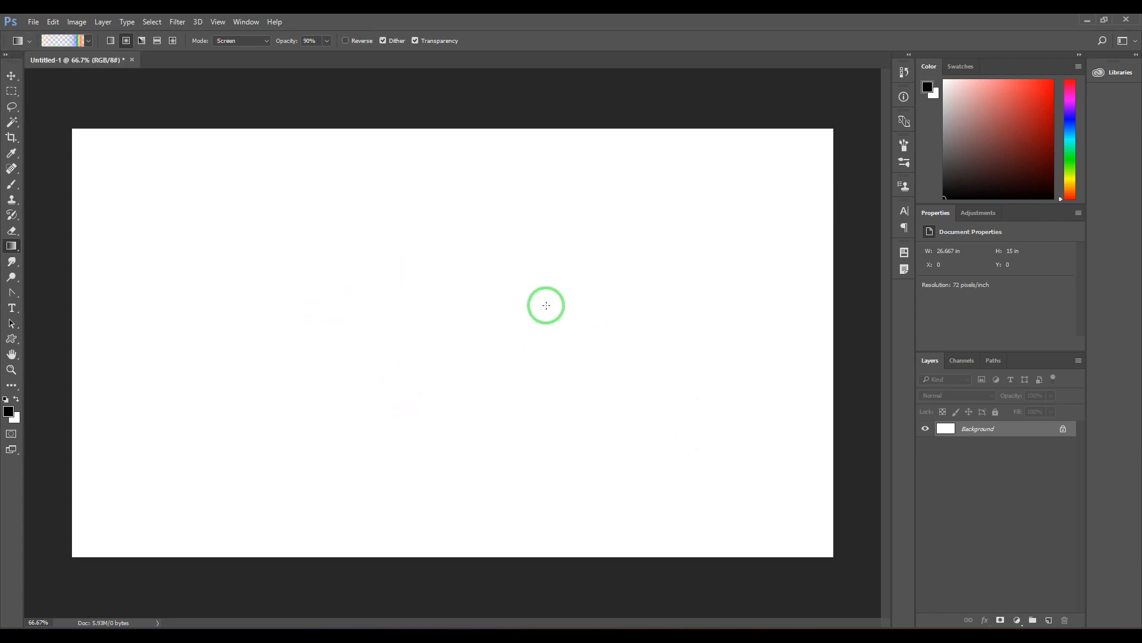
# Step: Set the gradient's opacity to 100% and its mode to Normal, and draw a large radial rainbow across the canvas
pyautogui.click(327, 40)
pyautogui.moveTo(327, 57); pyautogui.dragTo(336, 54)
pyautogui.click(247, 42)
pyautogui.click(245, 51)
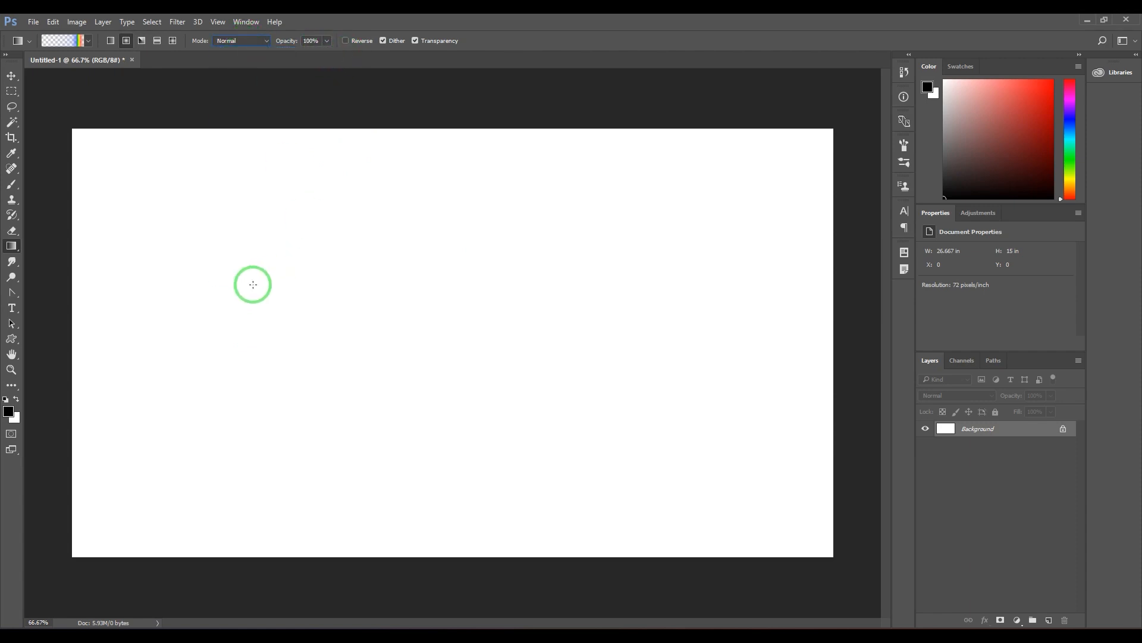
pyautogui.moveTo(253, 284); pyautogui.dragTo(691, 321)
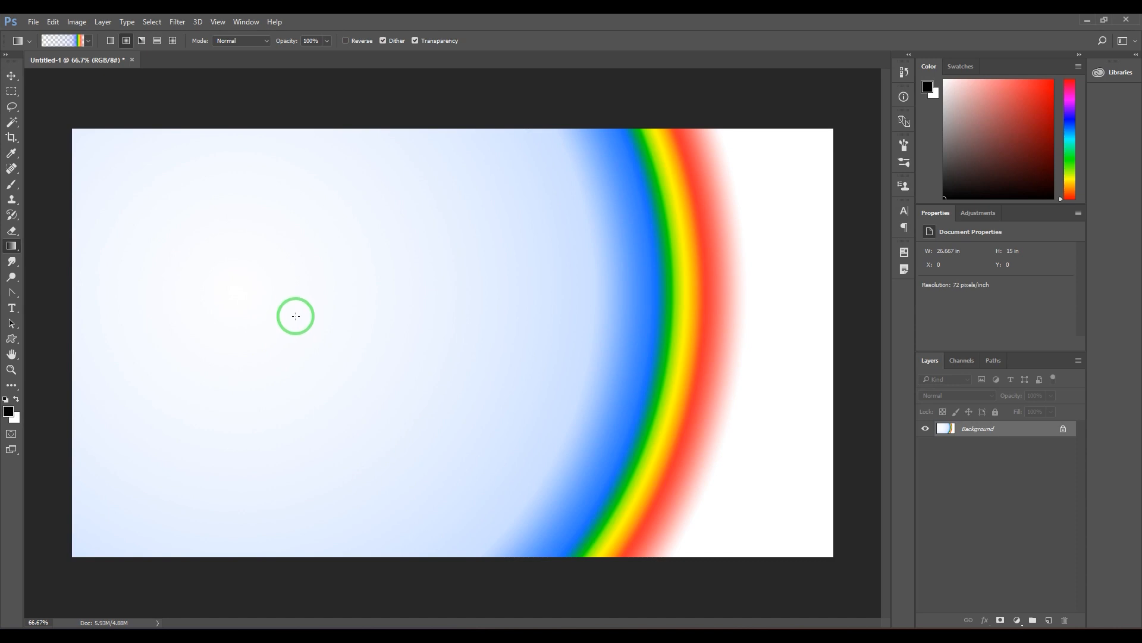
# Step: Add a black-filled layer and draw a radial rainbow in Screen mode on another new layer above it
pyautogui.click(231, 41)
pyautogui.click(240, 129)
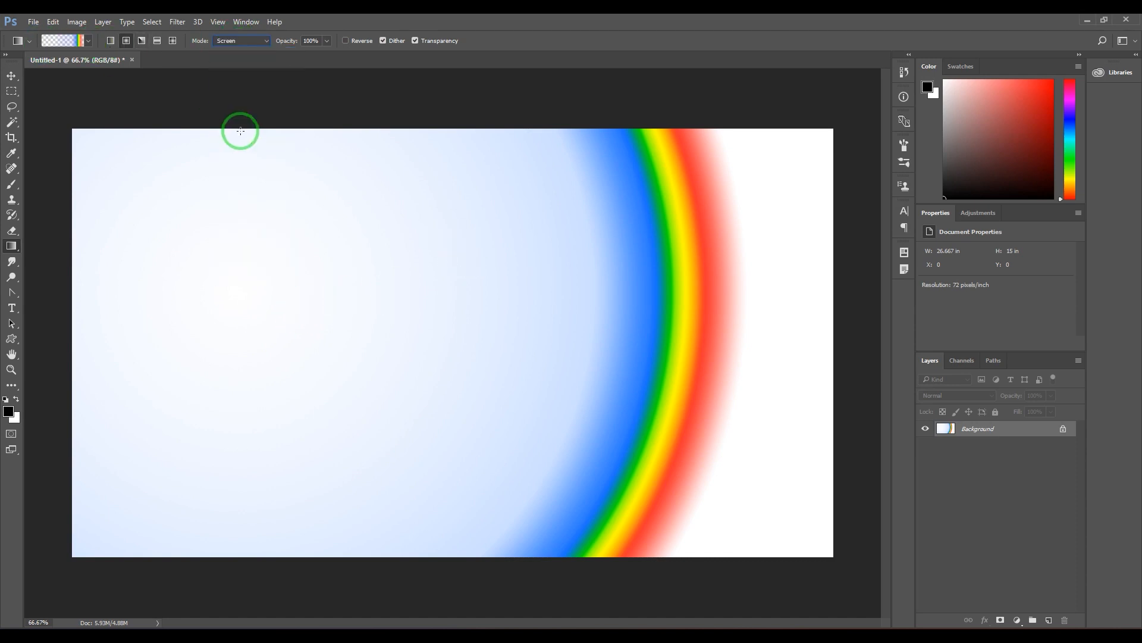
pyautogui.click(1048, 620)
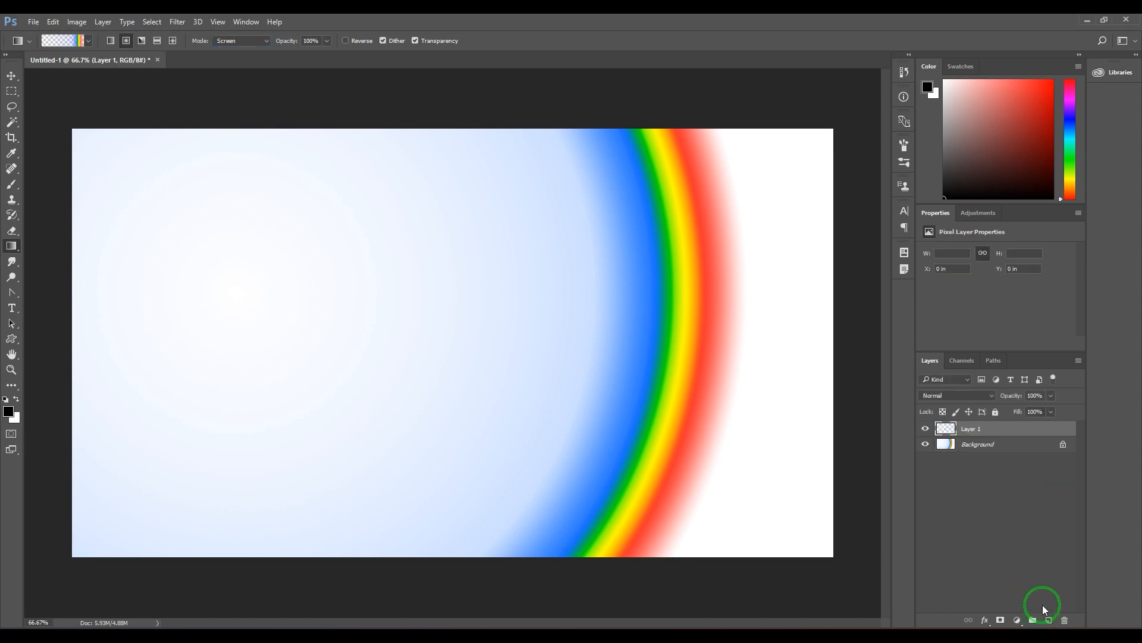
pyautogui.hotkey('alt', 'BackSpace')
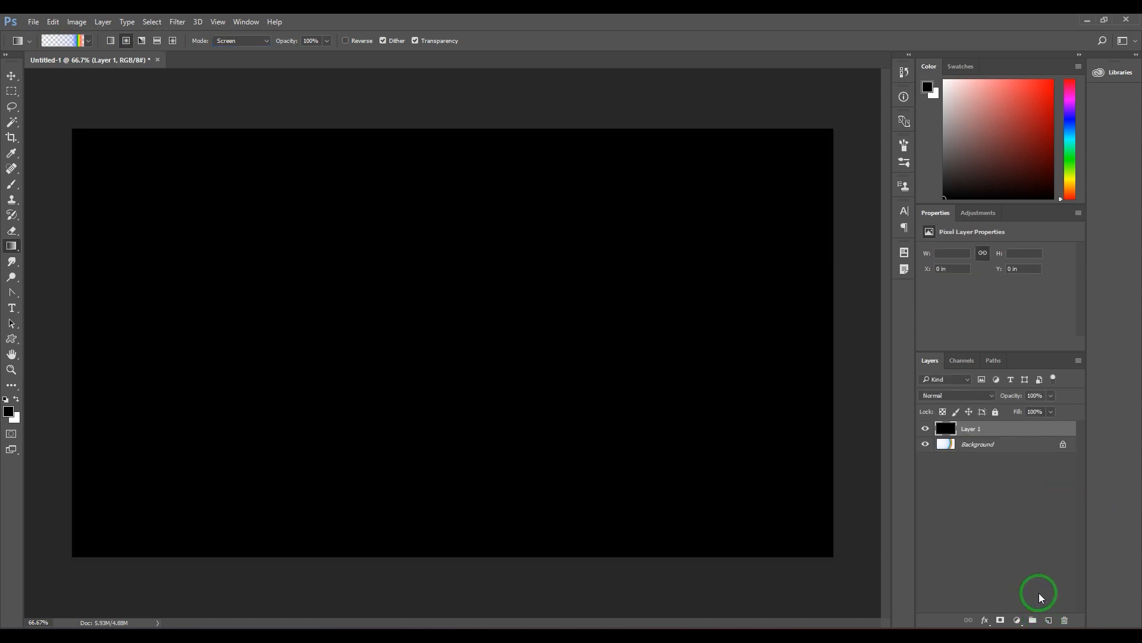
pyautogui.click(1048, 619)
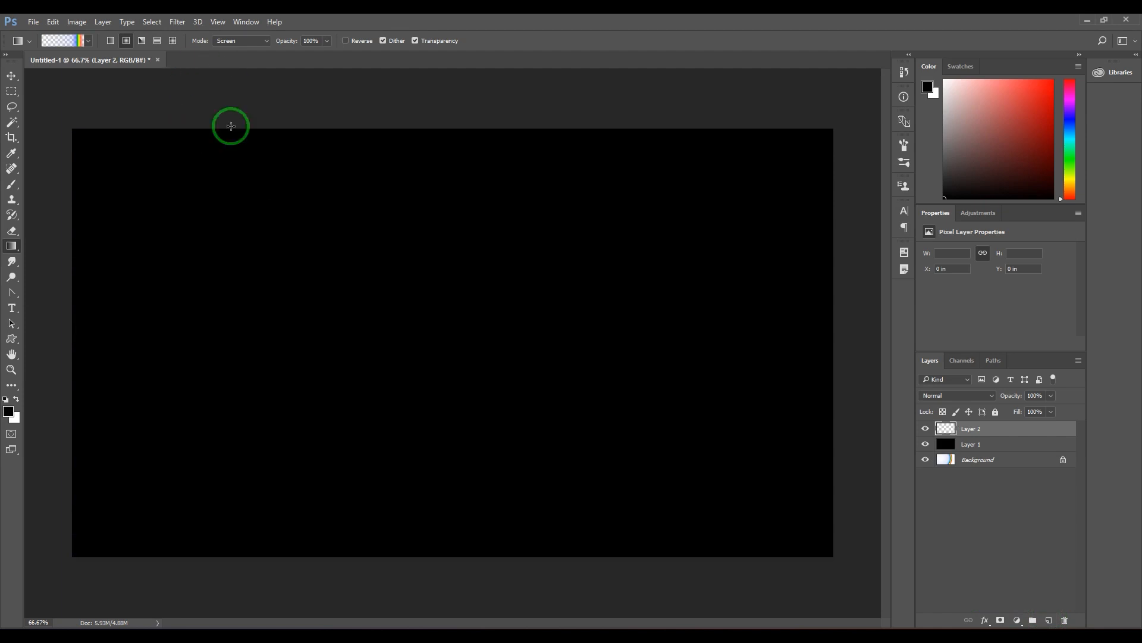
pyautogui.moveTo(274, 375); pyautogui.dragTo(599, 376)
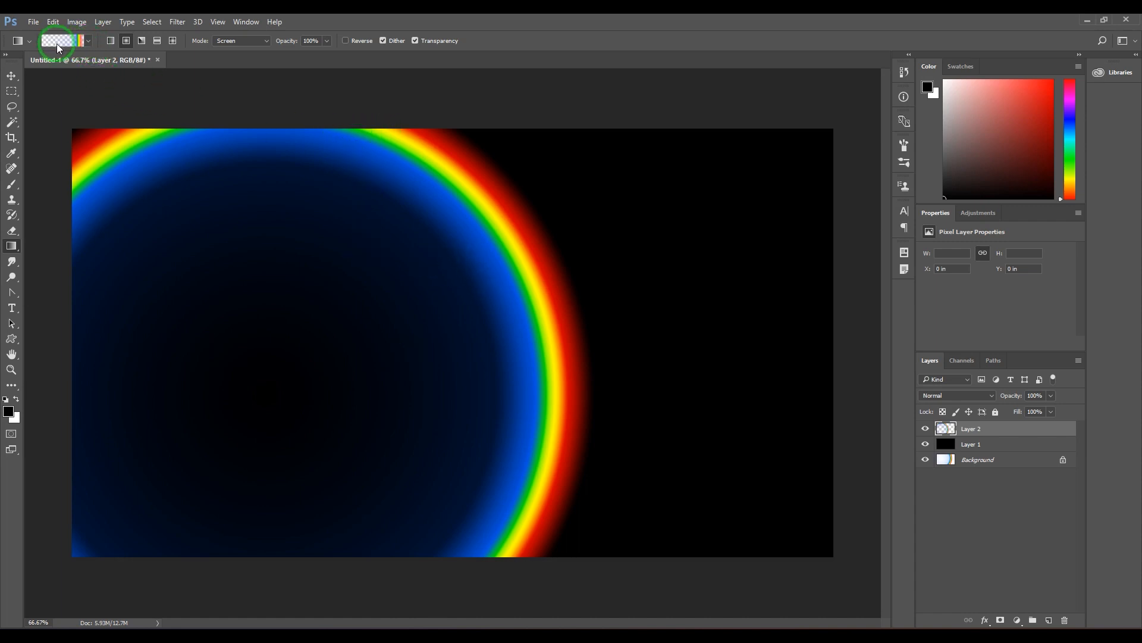
pyautogui.click(28, 42)
pyautogui.click(28, 44)
pyautogui.click(56, 44)
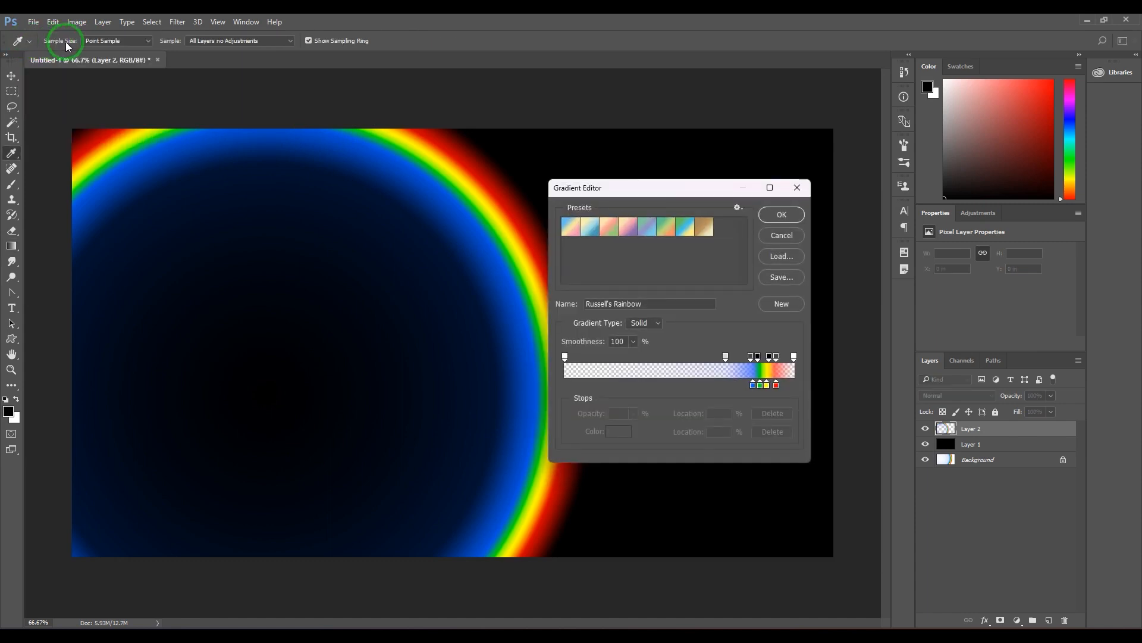
pyautogui.click(782, 236)
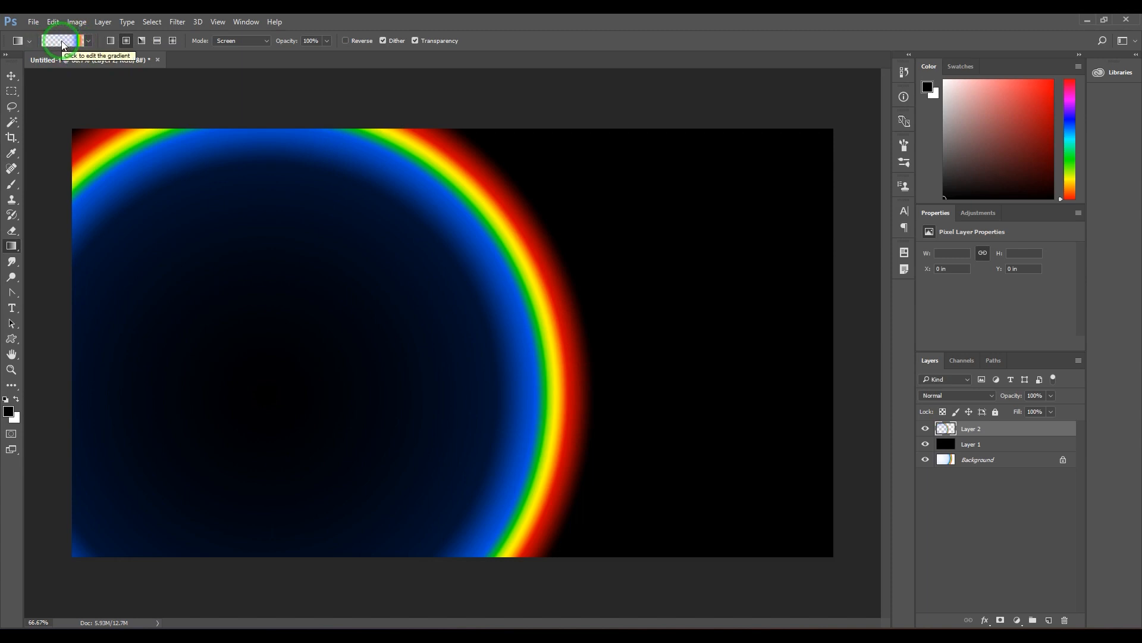
# Step: Browse the gradient presets, choose Brown, Tan, Beige and draw it radially over the rainbow on Layer 2
pyautogui.click(63, 46)
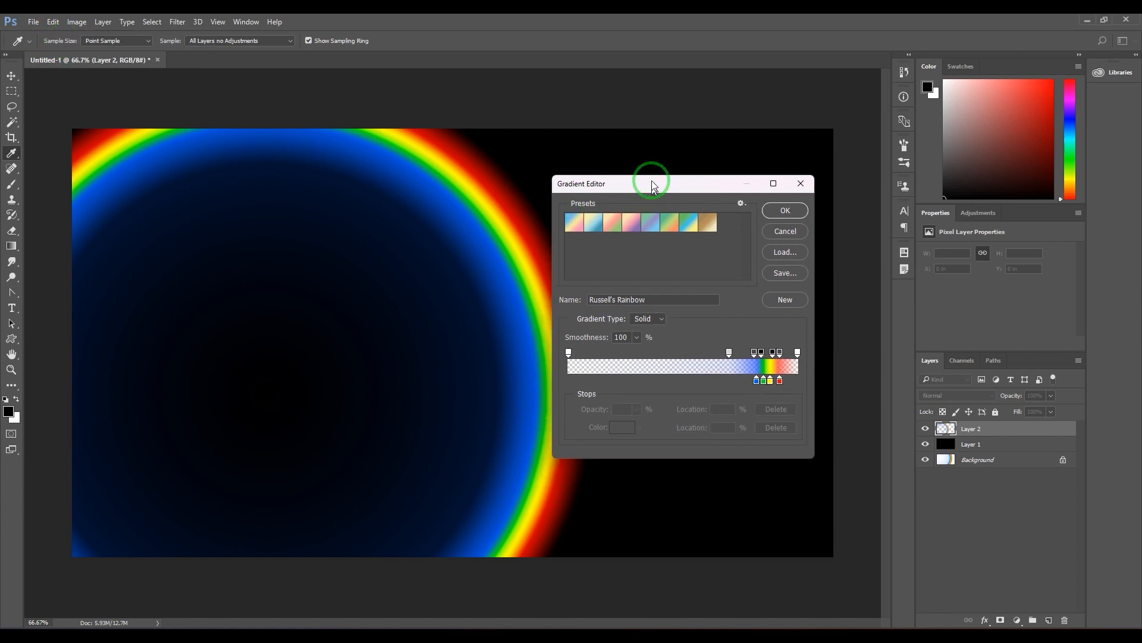
pyautogui.moveTo(650, 182); pyautogui.dragTo(610, 166)
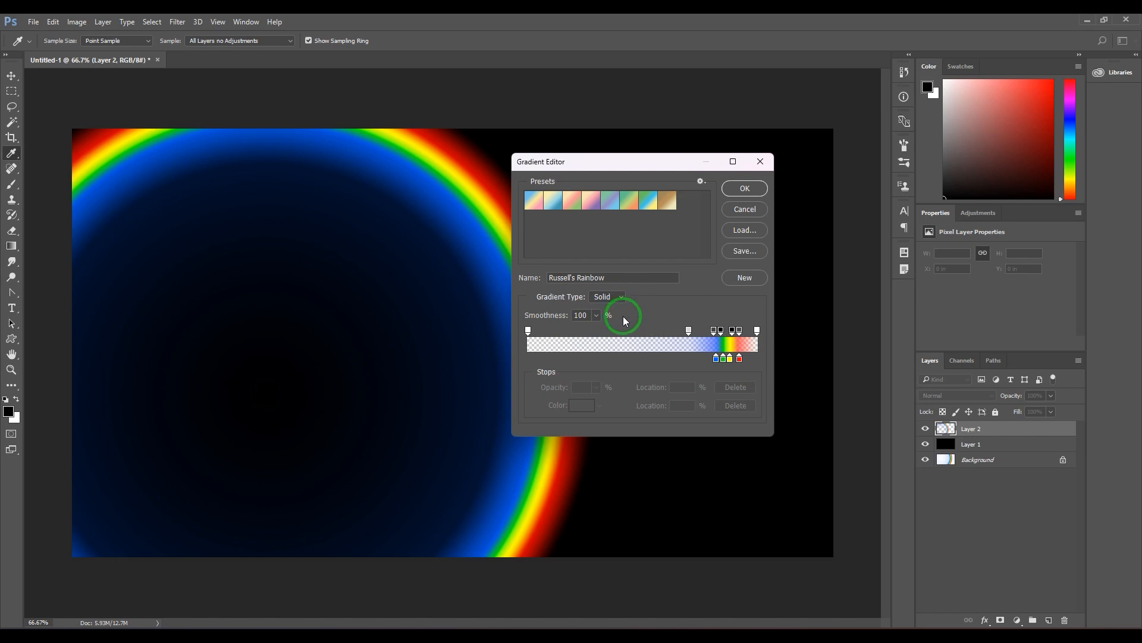
pyautogui.click(536, 202)
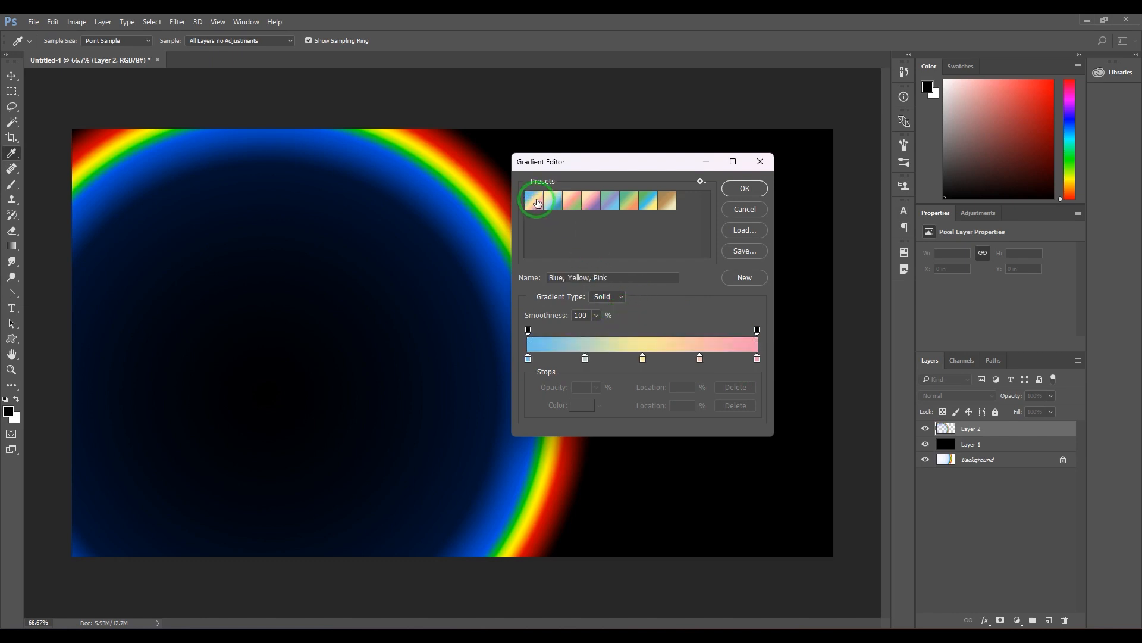
pyautogui.click(551, 203)
pyautogui.click(534, 203)
pyautogui.click(575, 201)
pyautogui.click(608, 203)
pyautogui.click(631, 202)
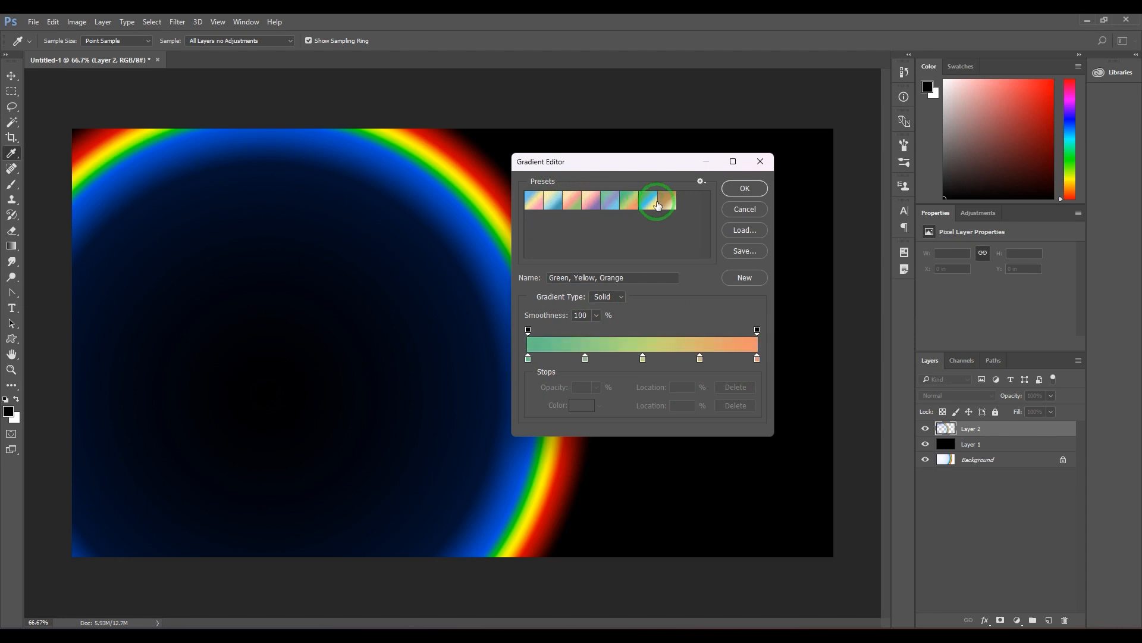
pyautogui.click(650, 203)
pyautogui.click(667, 204)
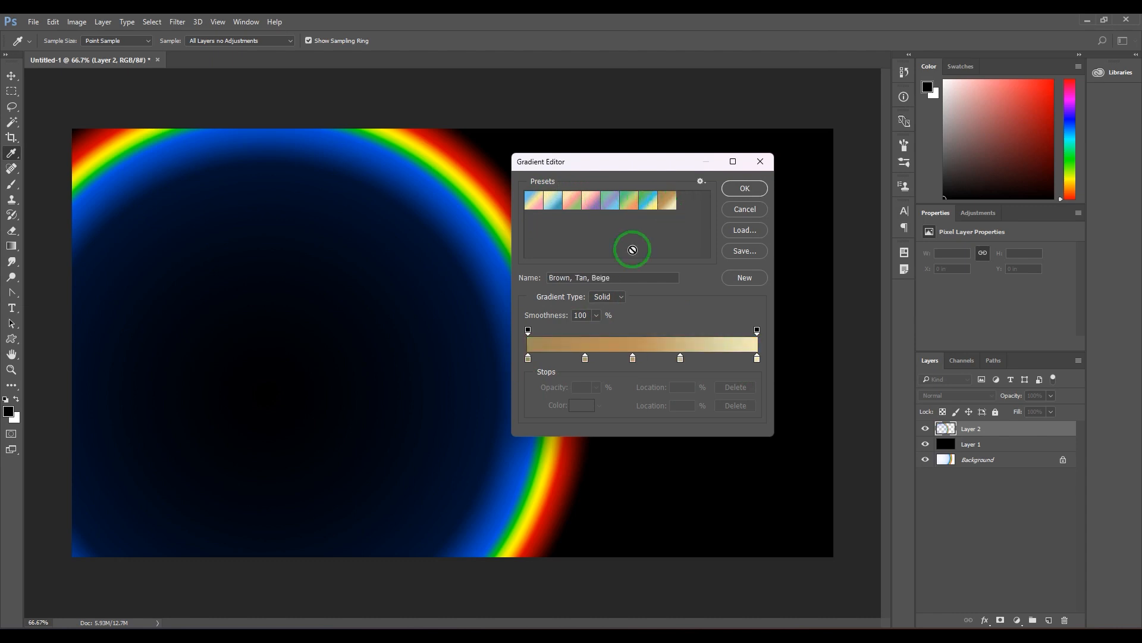
pyautogui.click(745, 189)
pyautogui.moveTo(400, 335); pyautogui.dragTo(764, 280)
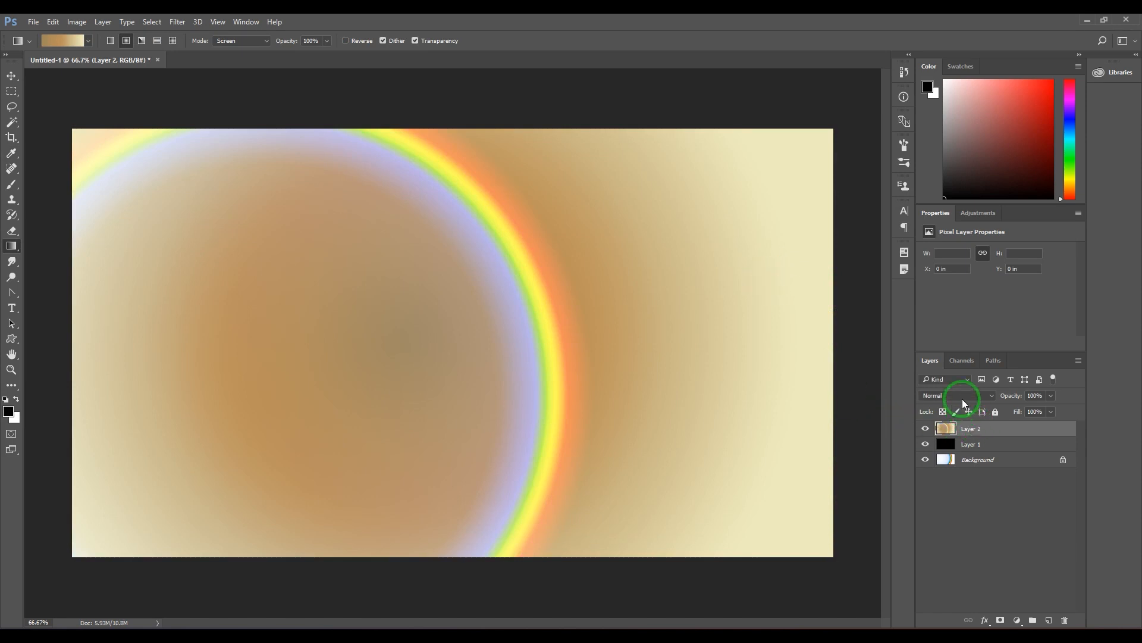
# Step: Set the gradient mode to Normal and redraw the brown-to-beige radial gradient, finishing with one centred near the middle of the canvas
pyautogui.click(256, 41)
pyautogui.click(255, 51)
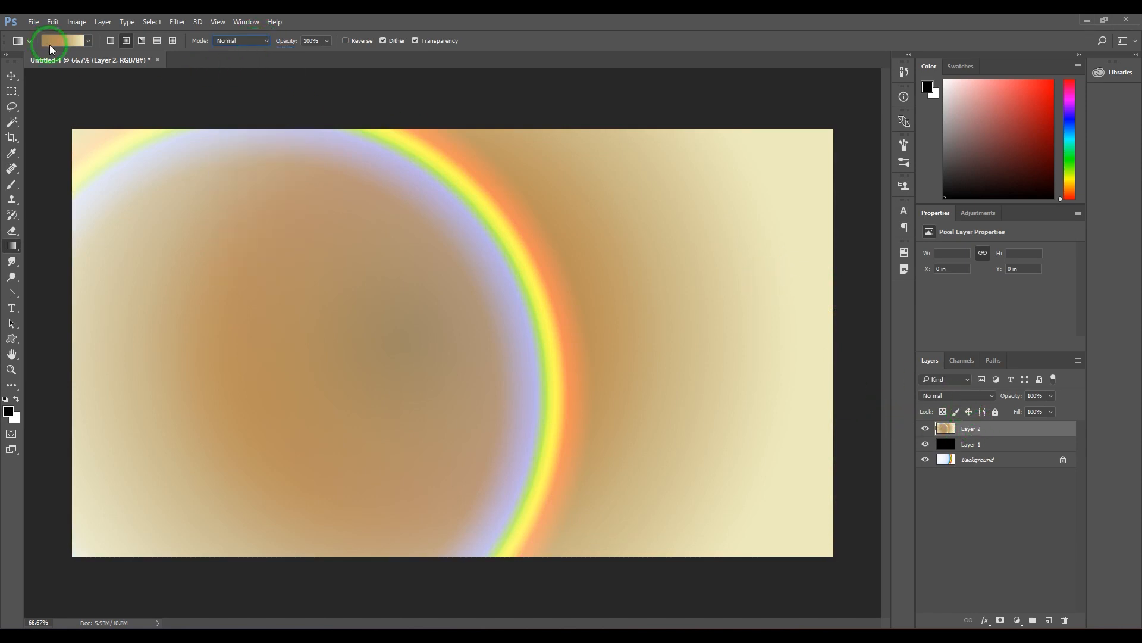
pyautogui.hotkey('ctrl', 'z')
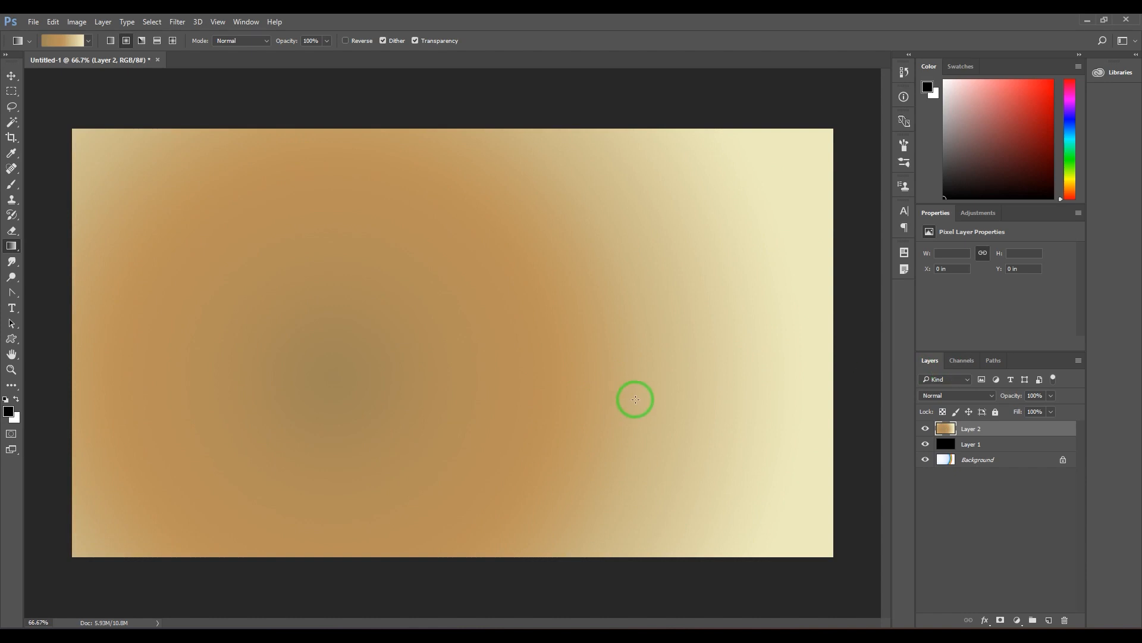
pyautogui.moveTo(687, 379); pyautogui.dragTo(688, 379)
pyautogui.moveTo(436, 334); pyautogui.dragTo(632, 319)
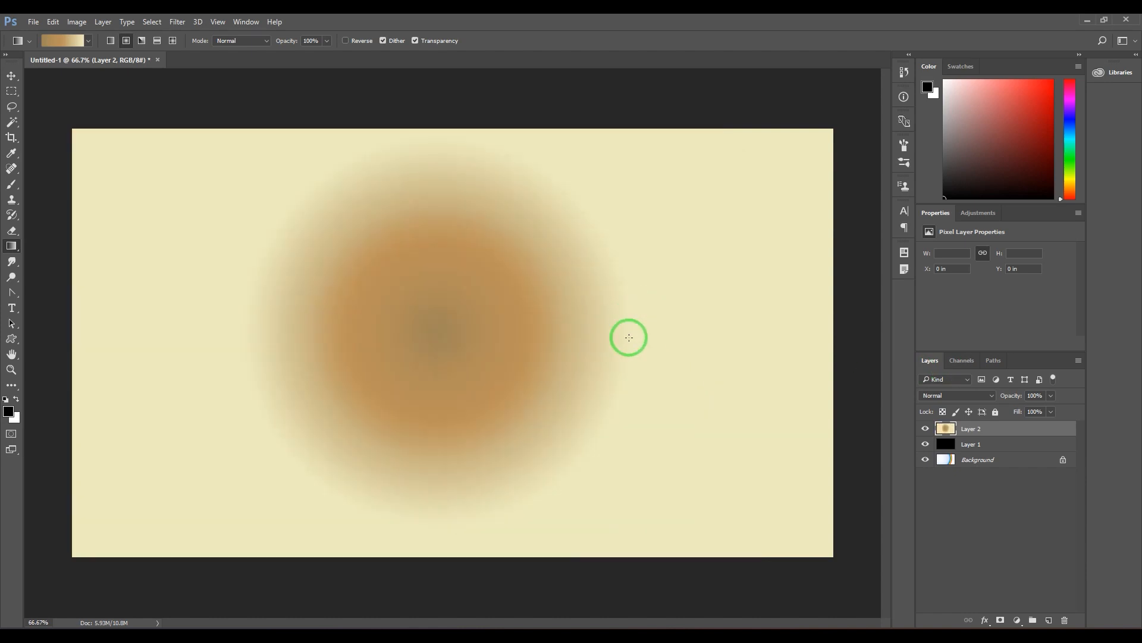
# Step: Open the Gradient Editor and display the presets as Text Only, Large Thumbnail, and back to Small Thumbnail
pyautogui.click(62, 41)
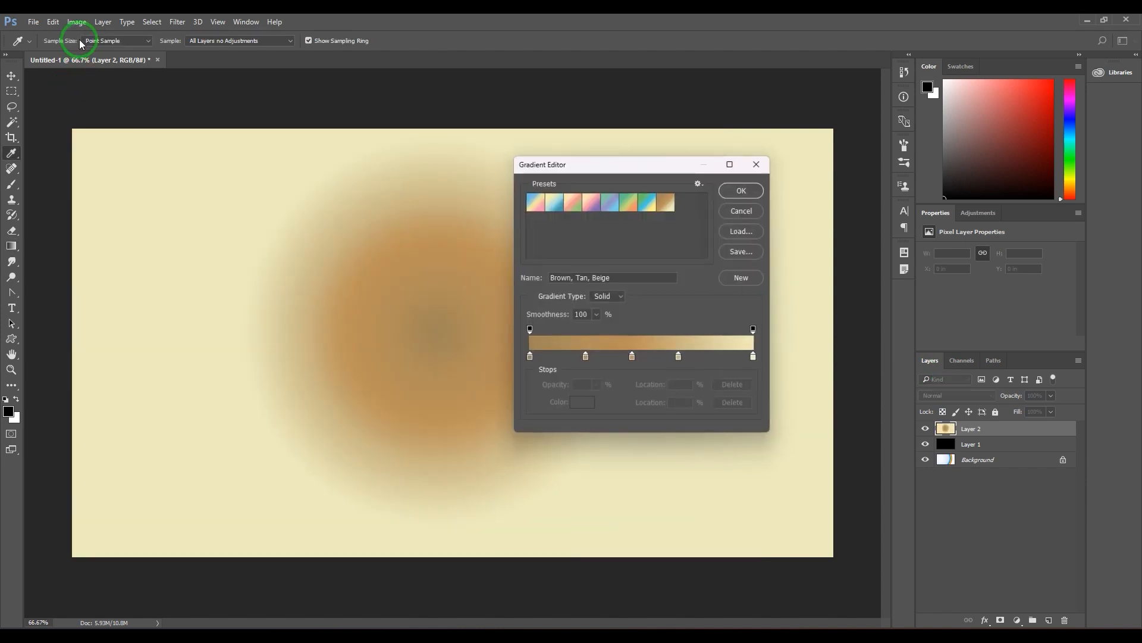
pyautogui.click(701, 182)
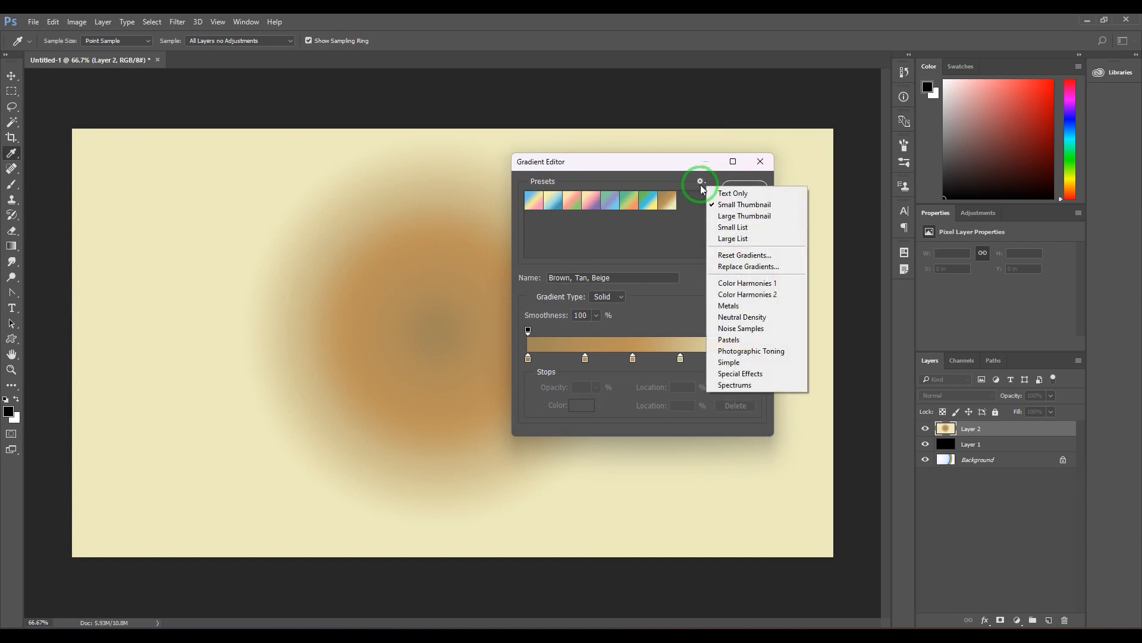
pyautogui.click(731, 193)
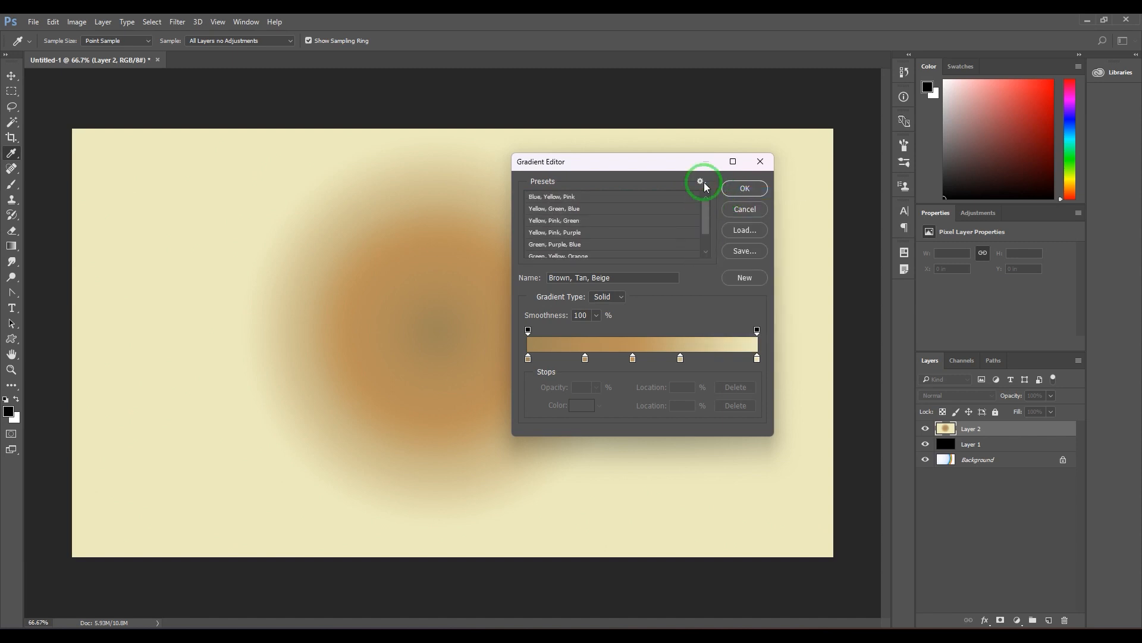
pyautogui.click(703, 182)
pyautogui.click(730, 216)
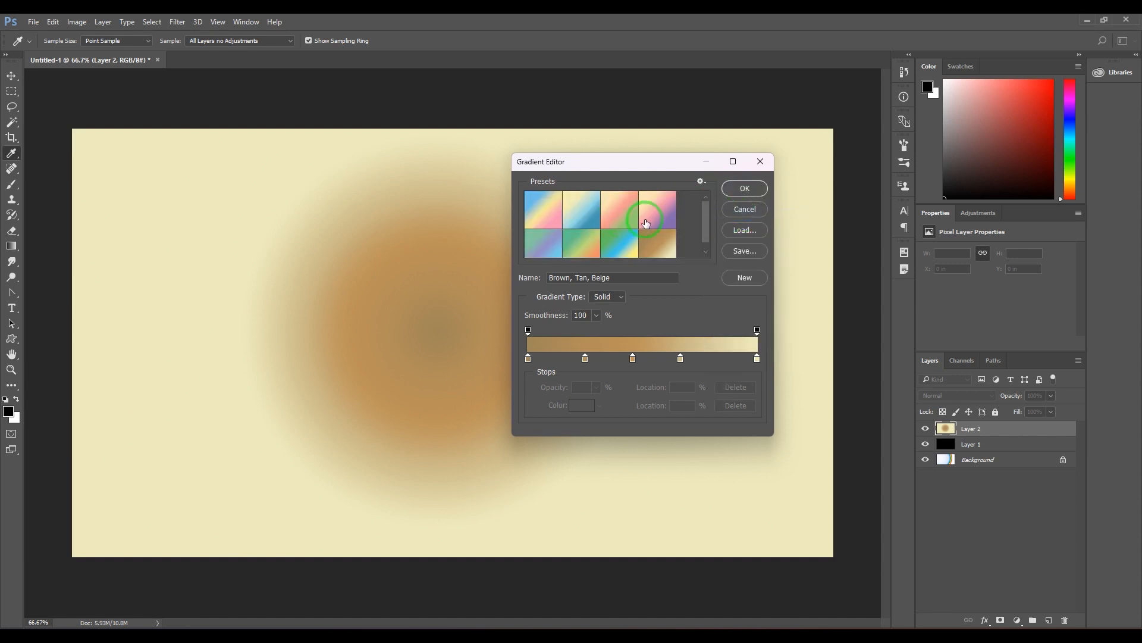
pyautogui.click(702, 182)
pyautogui.click(732, 204)
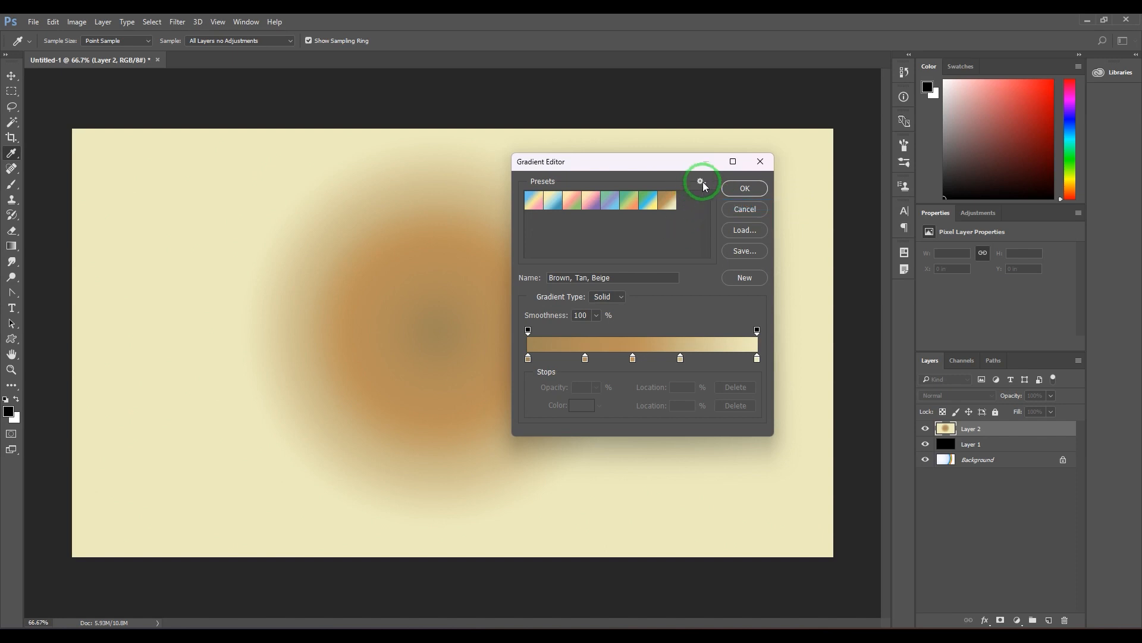
# Step: Show the presets as large thumbnails, choose Yellow, Pink, Purple, and restore the Small Thumbnail view
pyautogui.click(703, 183)
pyautogui.click(736, 216)
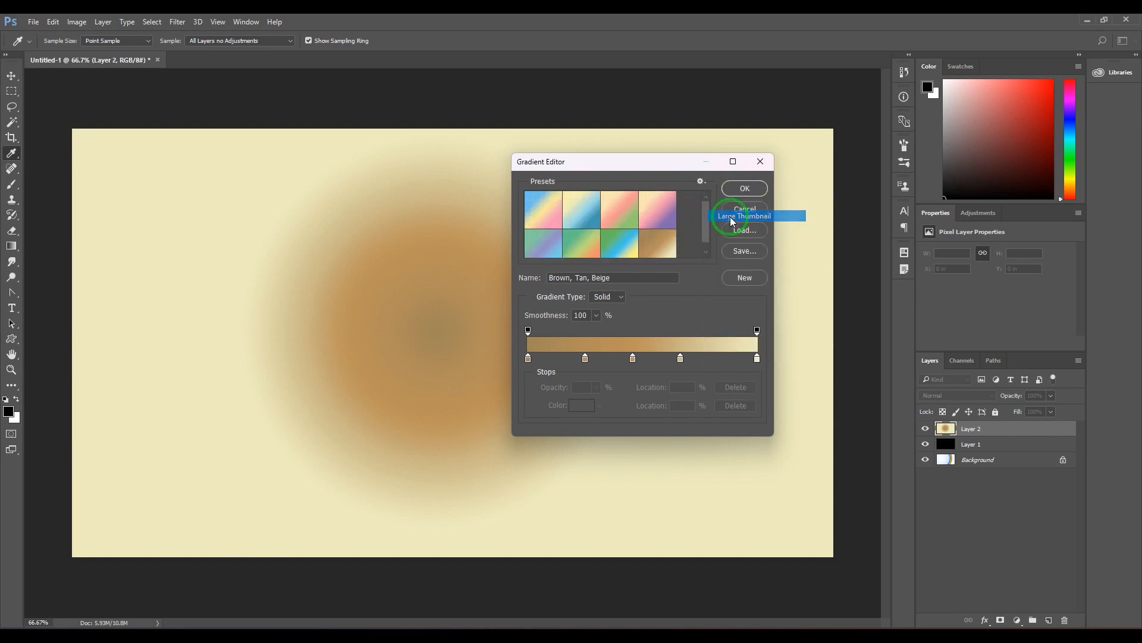
pyautogui.moveTo(705, 219); pyautogui.dragTo(705, 200)
pyautogui.click(655, 214)
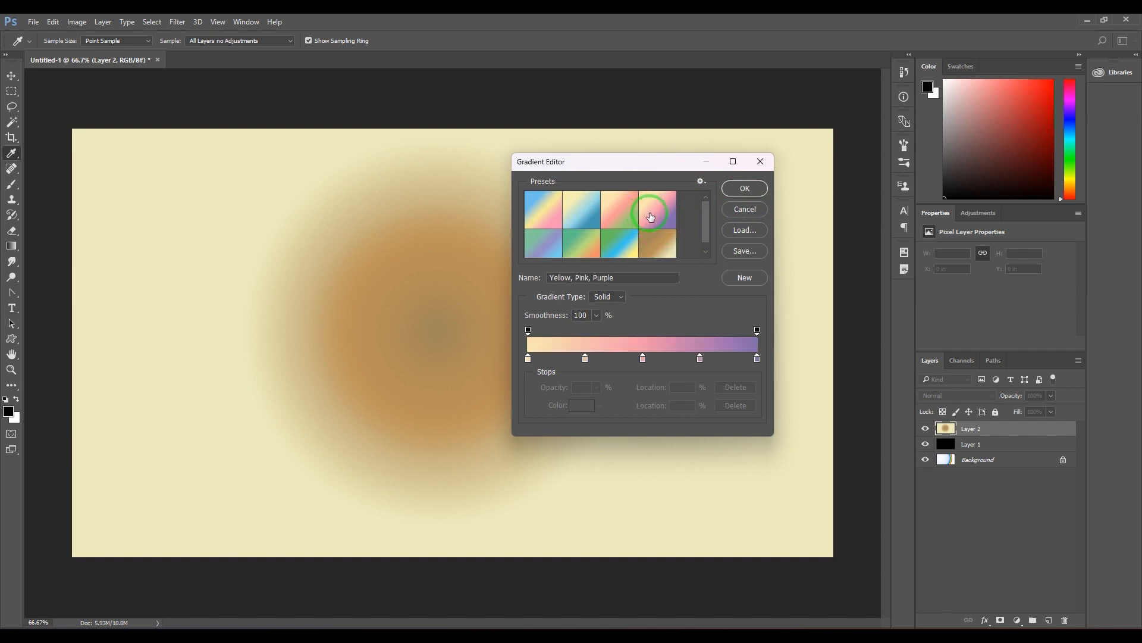
pyautogui.click(700, 180)
pyautogui.click(723, 206)
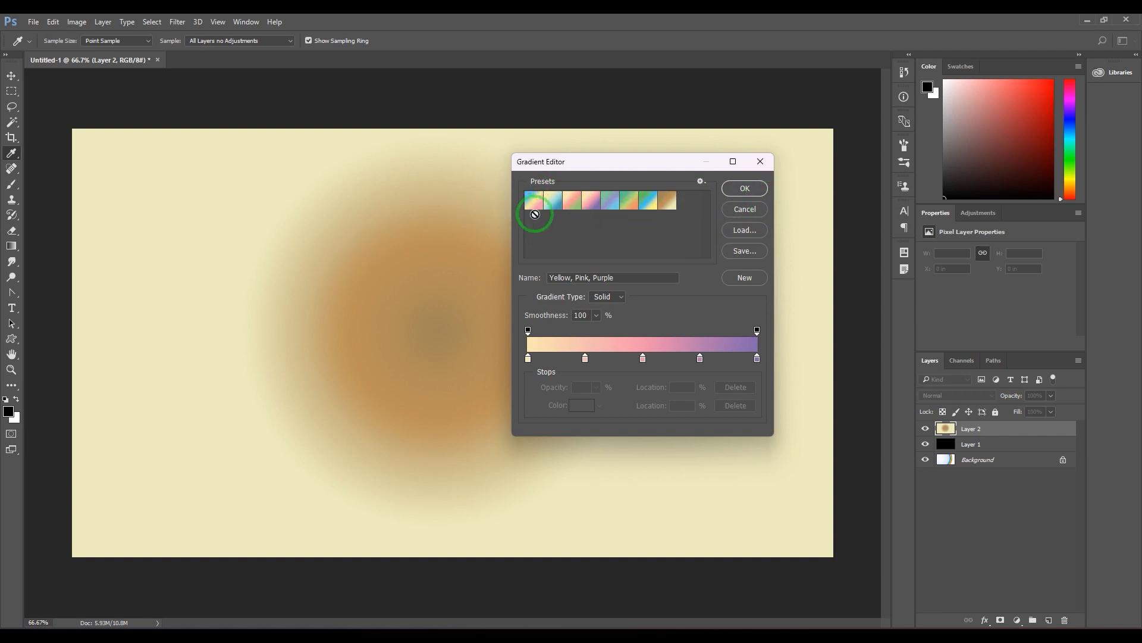
# Step: Replace the current gradient presets with the Spectrums set
pyautogui.click(702, 181)
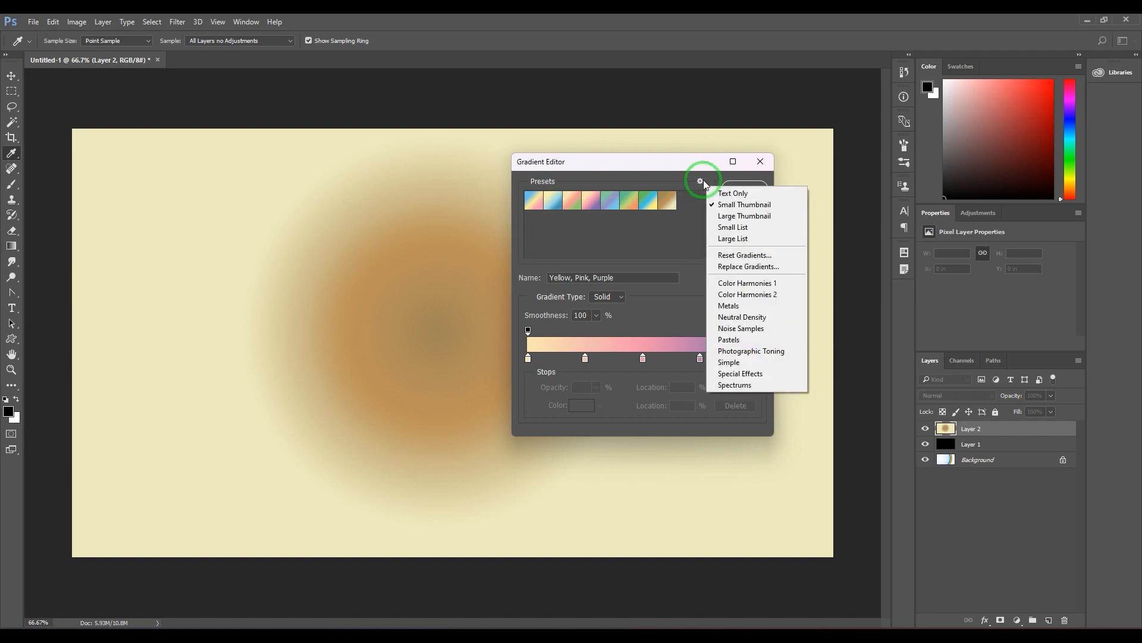
pyautogui.click(757, 386)
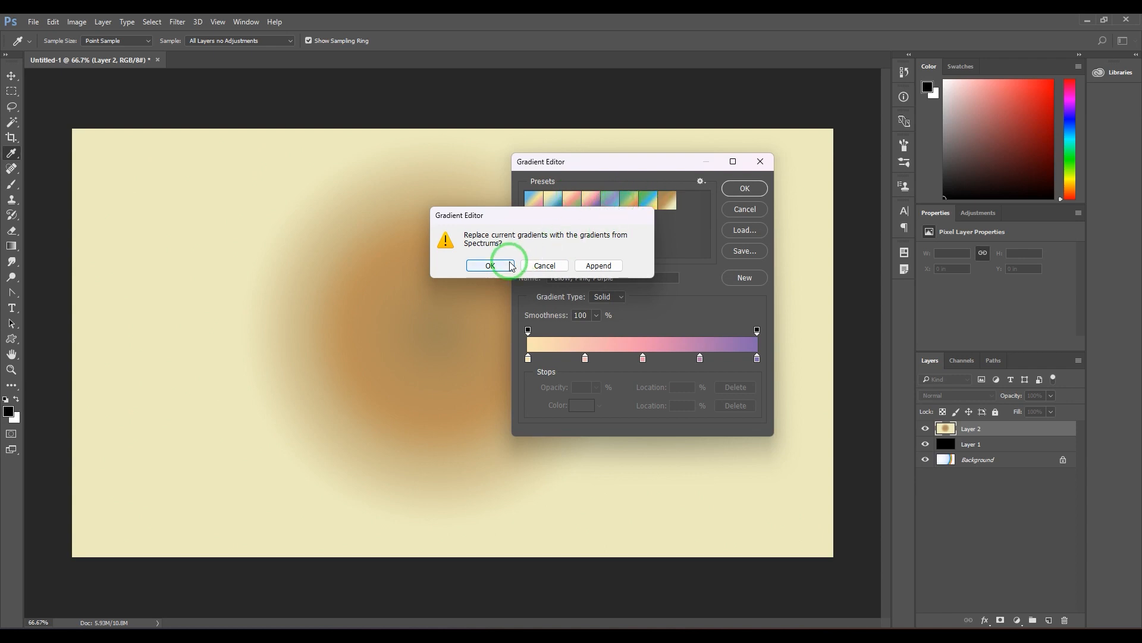
pyautogui.click(490, 265)
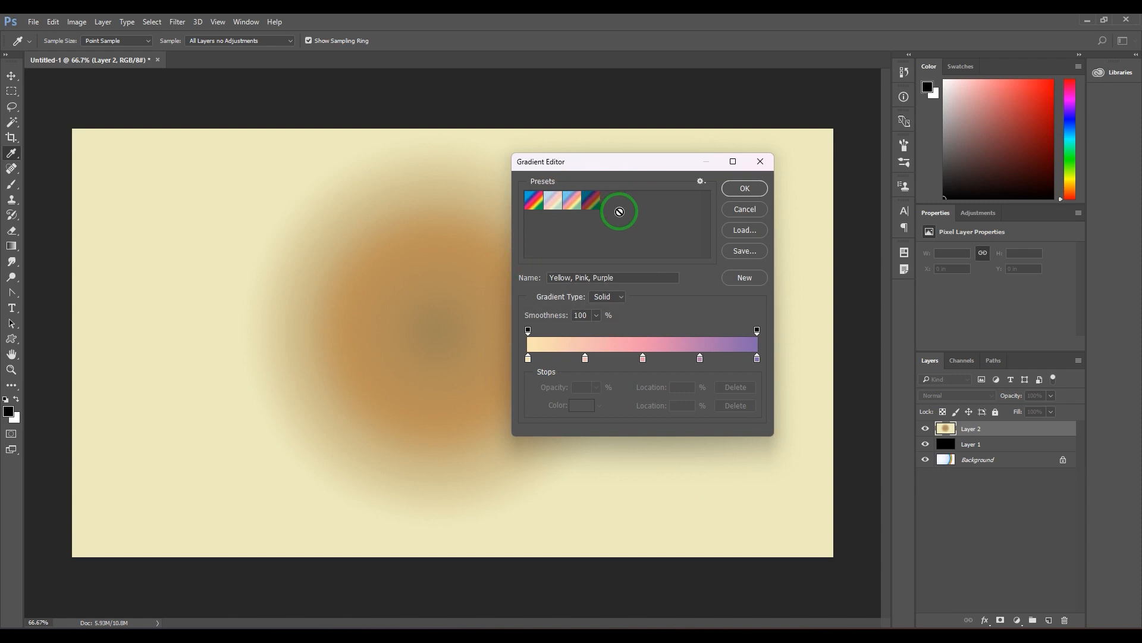
# Step: Append the Pastels gradient set to the current presets
pyautogui.click(701, 182)
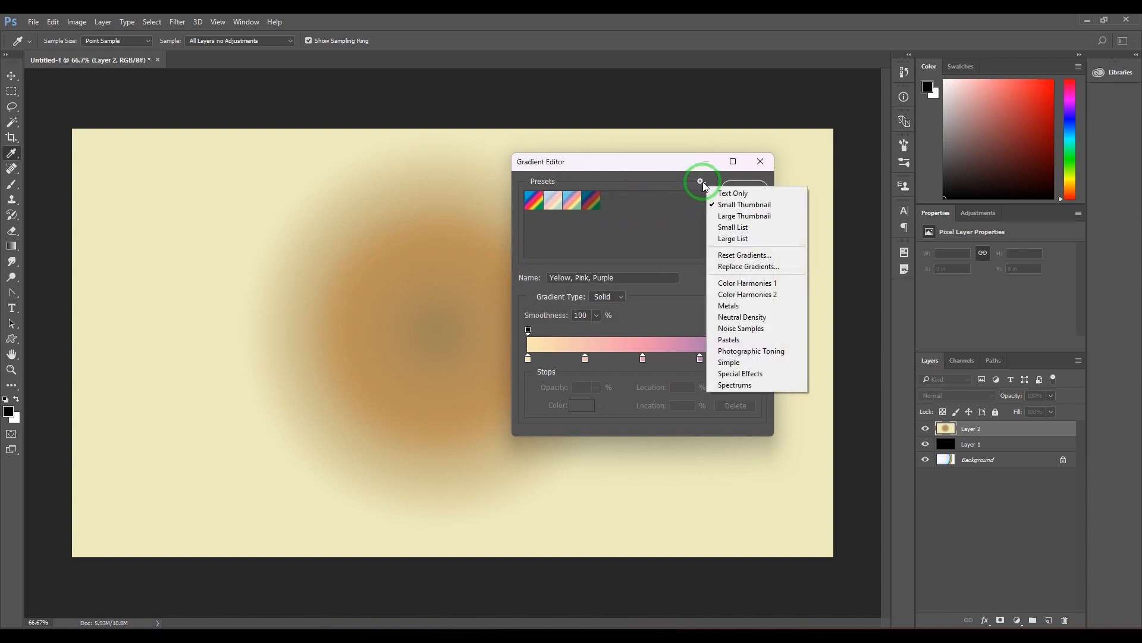
pyautogui.click(741, 342)
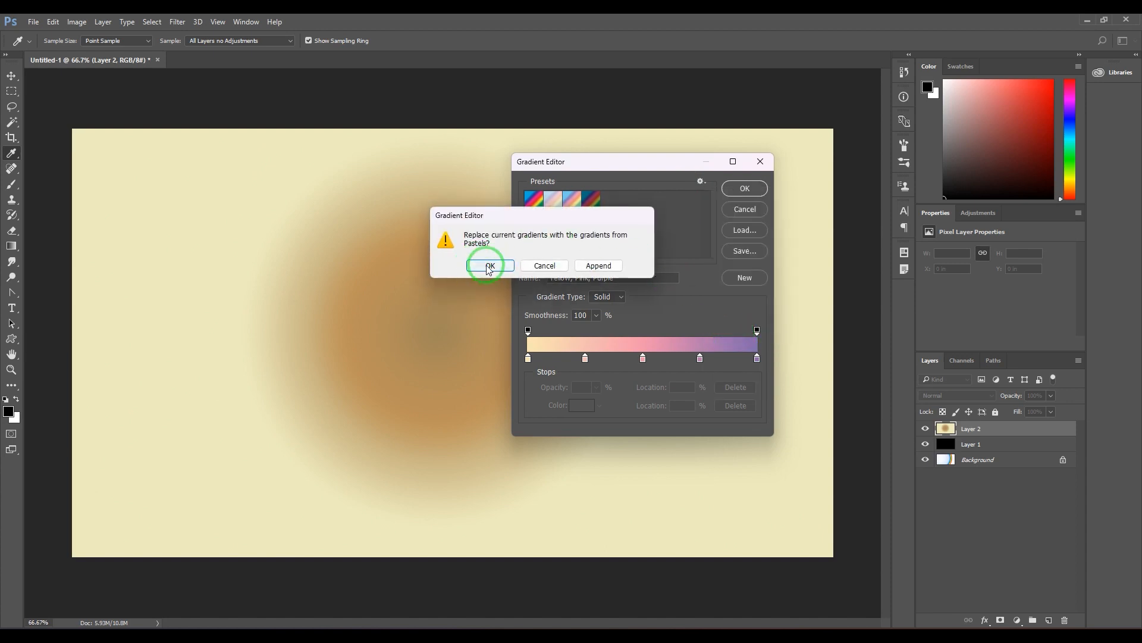
pyautogui.click(600, 266)
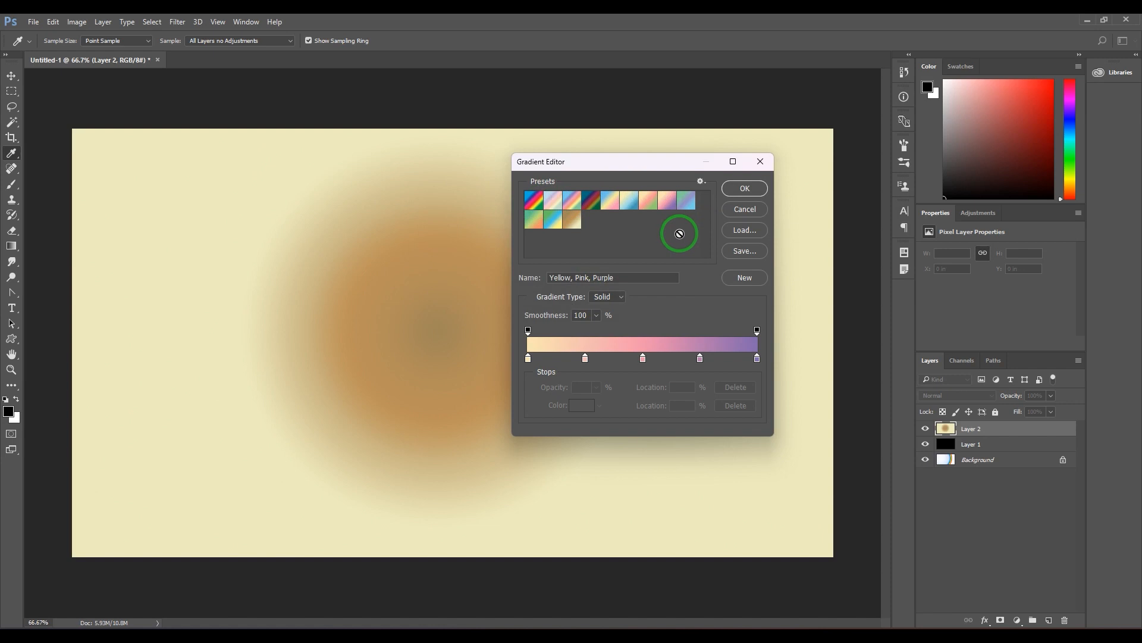
pyautogui.click(701, 182)
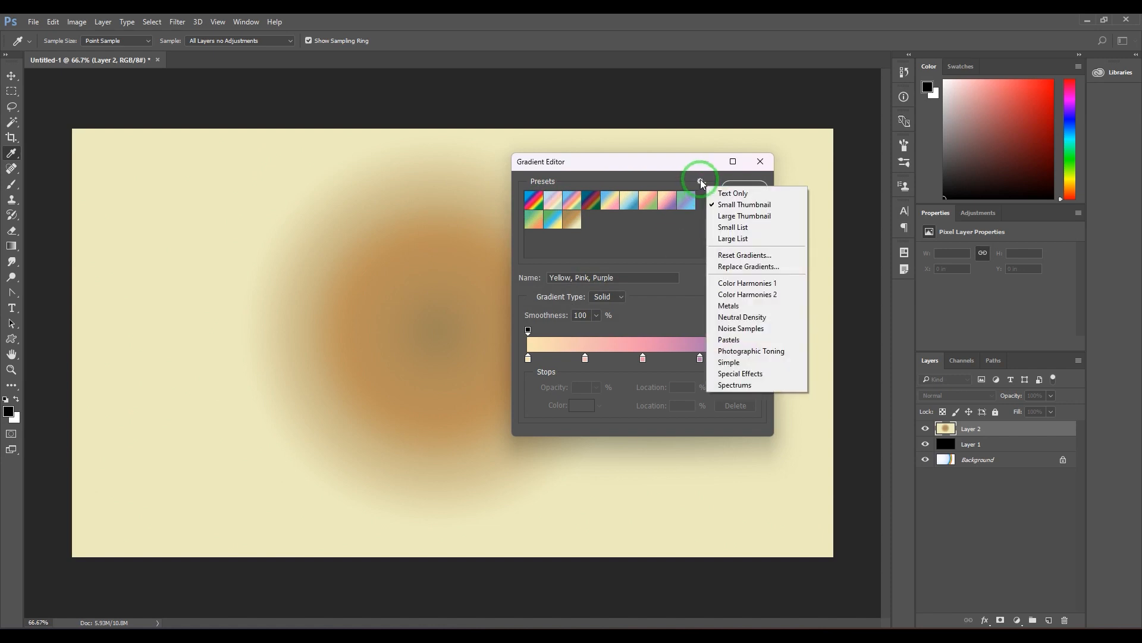
pyautogui.click(650, 164)
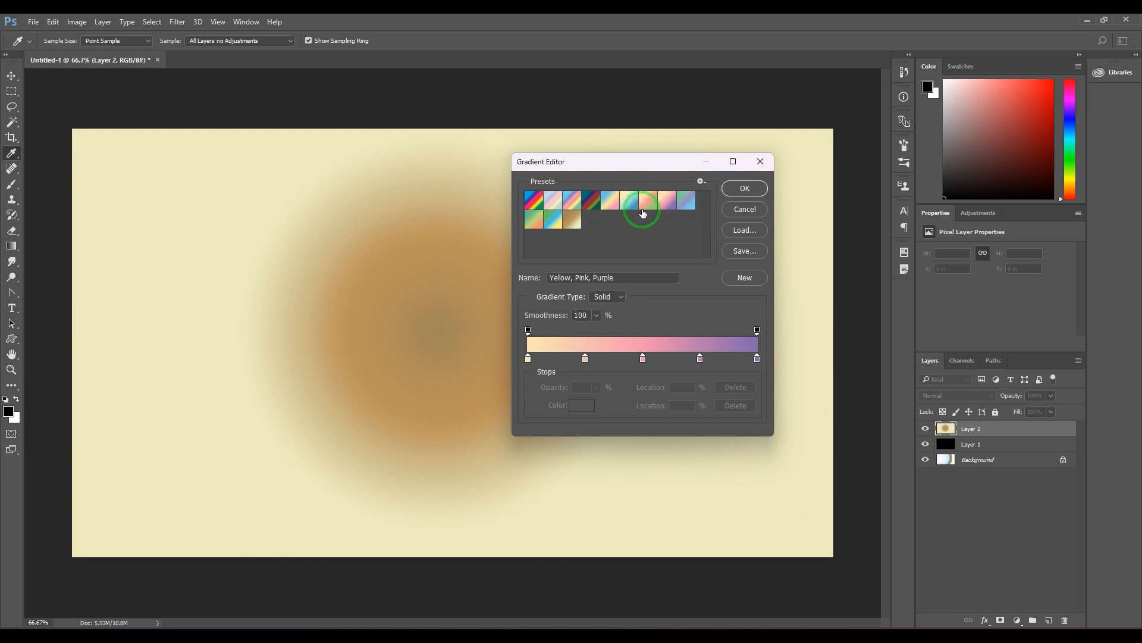
# Step: Append the Simple gradient set and try its Magenta preset, followed by Salmon Pink
pyautogui.click(702, 183)
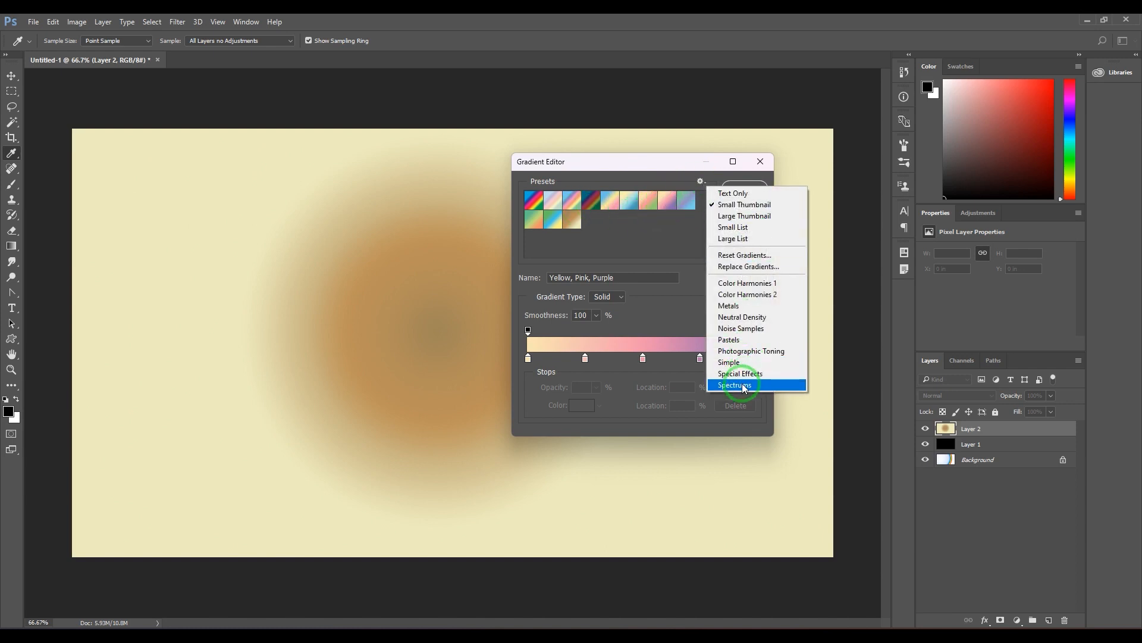
pyautogui.click(742, 363)
pyautogui.click(595, 262)
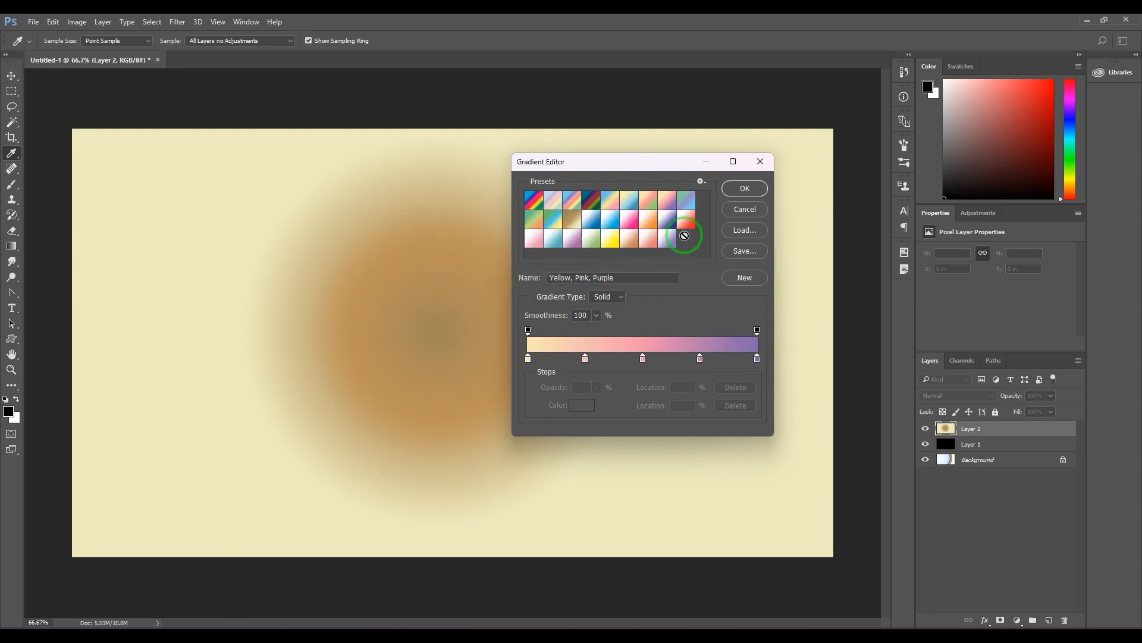
pyautogui.click(630, 232)
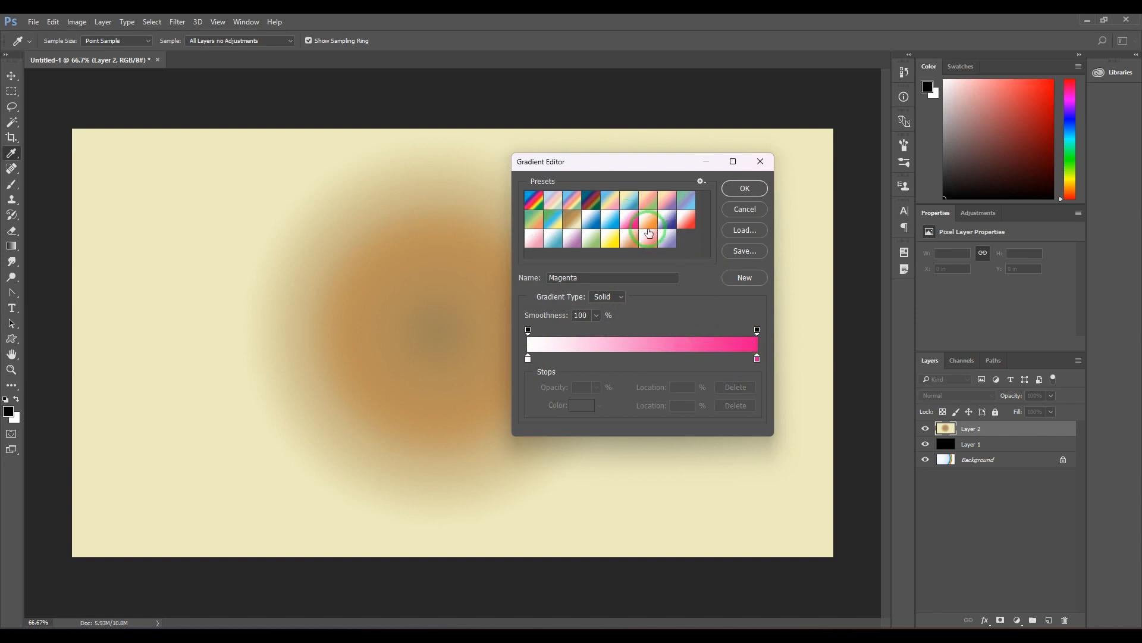
pyautogui.click(660, 240)
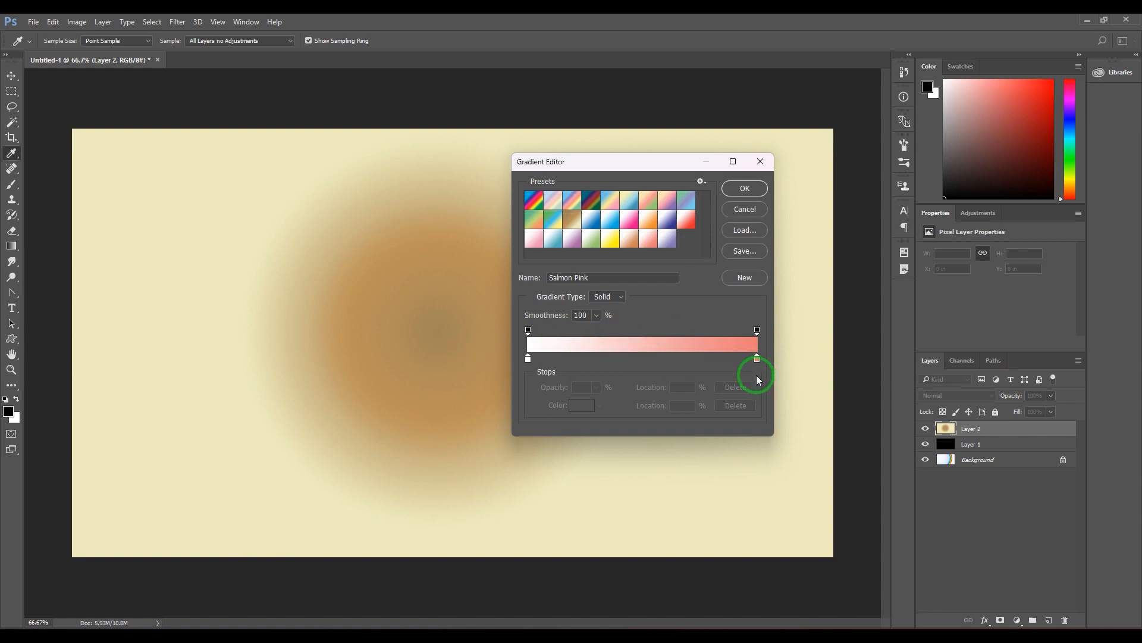
# Step: Try the Noise gradient type and return the gradient to Solid
pyautogui.click(620, 298)
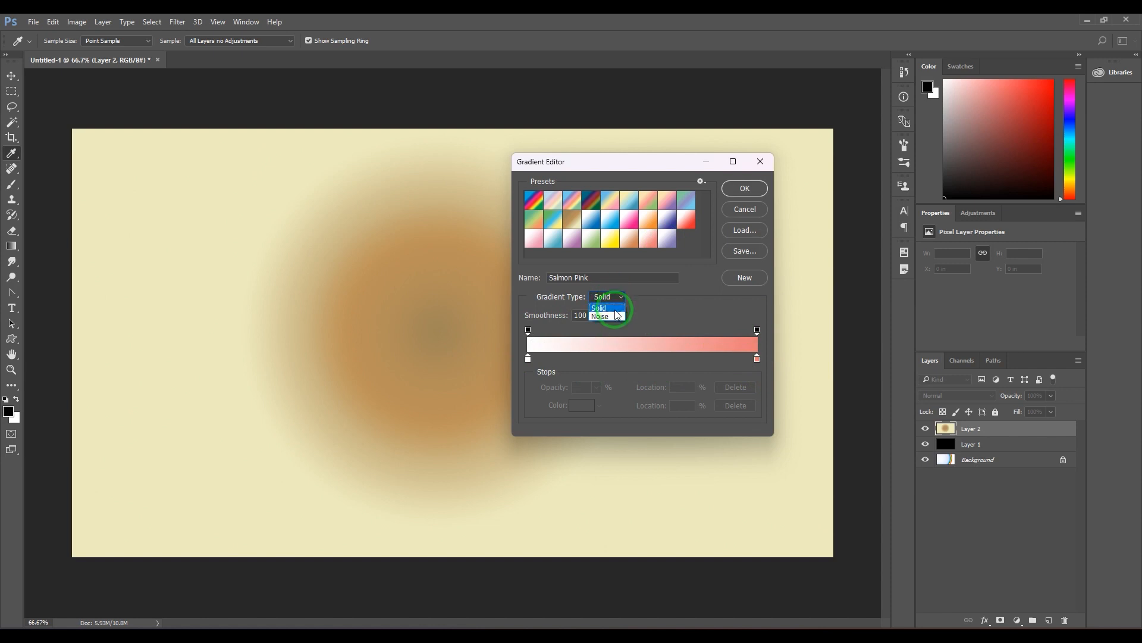
pyautogui.click(613, 308)
pyautogui.click(617, 298)
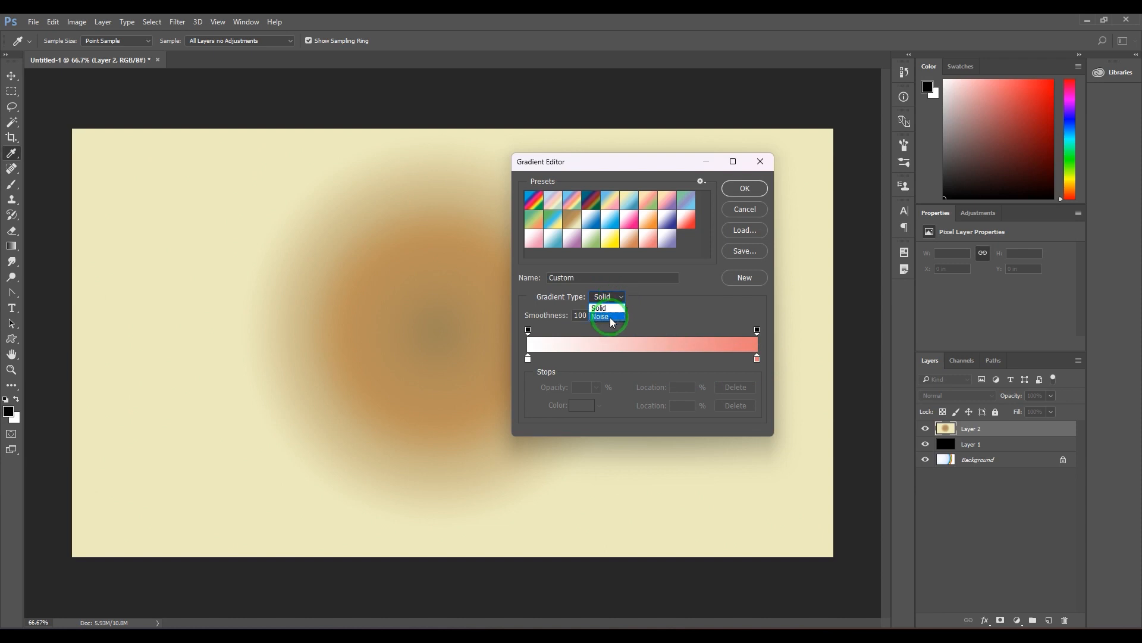
pyautogui.click(613, 317)
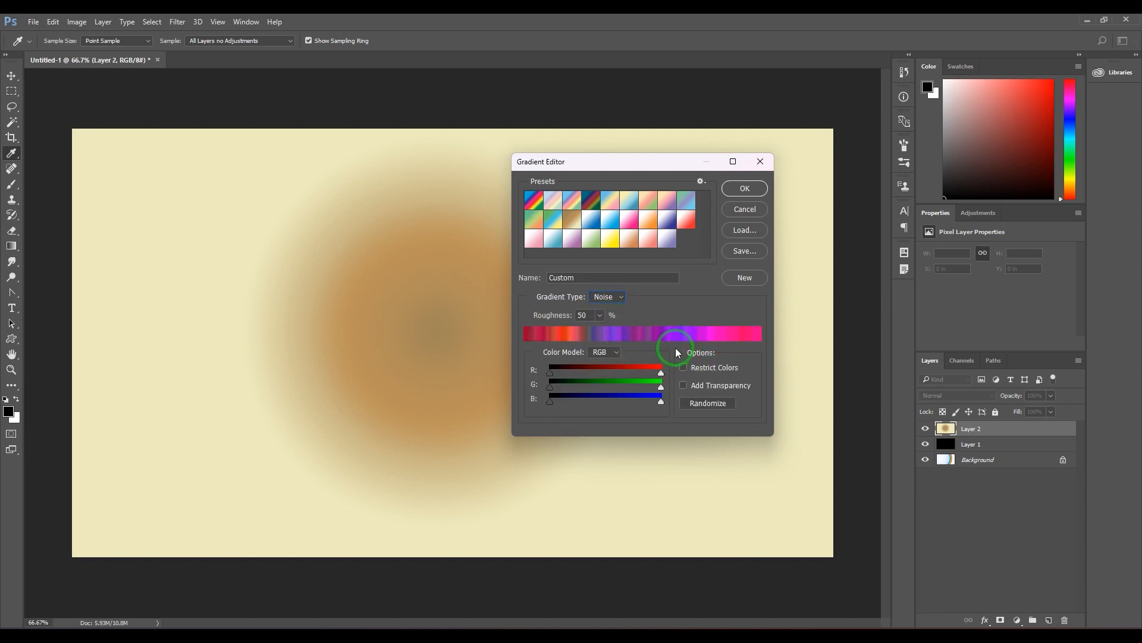
pyautogui.click(607, 297)
pyautogui.click(613, 308)
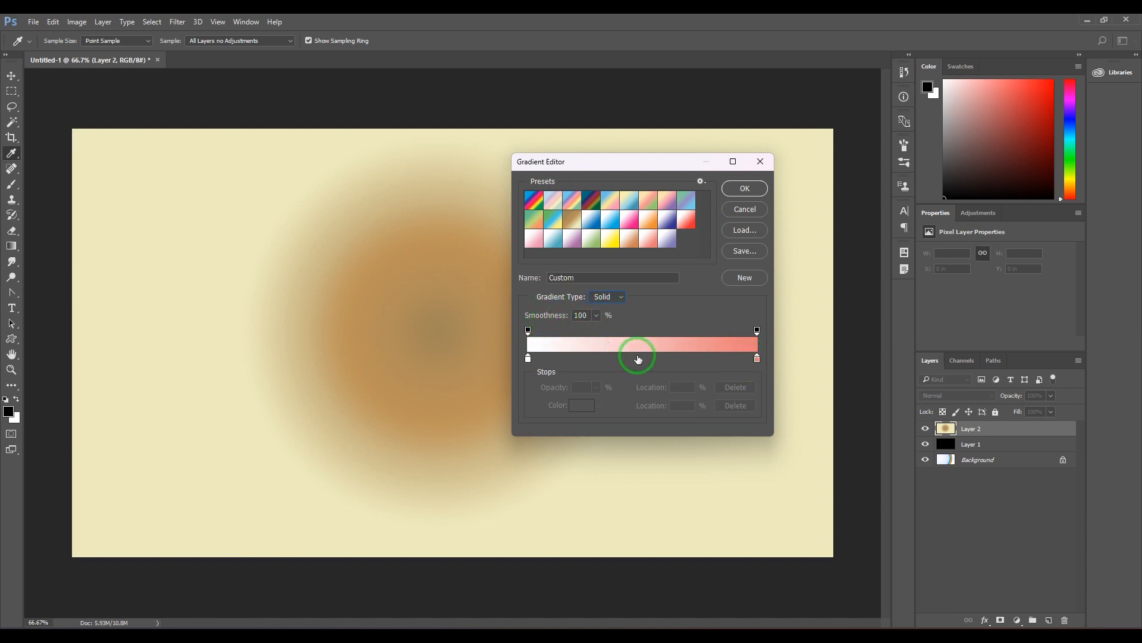
# Step: Add black colour stops at 49%, 18% and 79% along the white-to-salmon gradient and close the Gradient Editor
pyautogui.click(637, 357)
pyautogui.moveTo(637, 357)
pyautogui.mouseDown()
pyautogui.moveTo(658, 356)
pyautogui.moveTo(639, 364)
pyautogui.mouseUp()
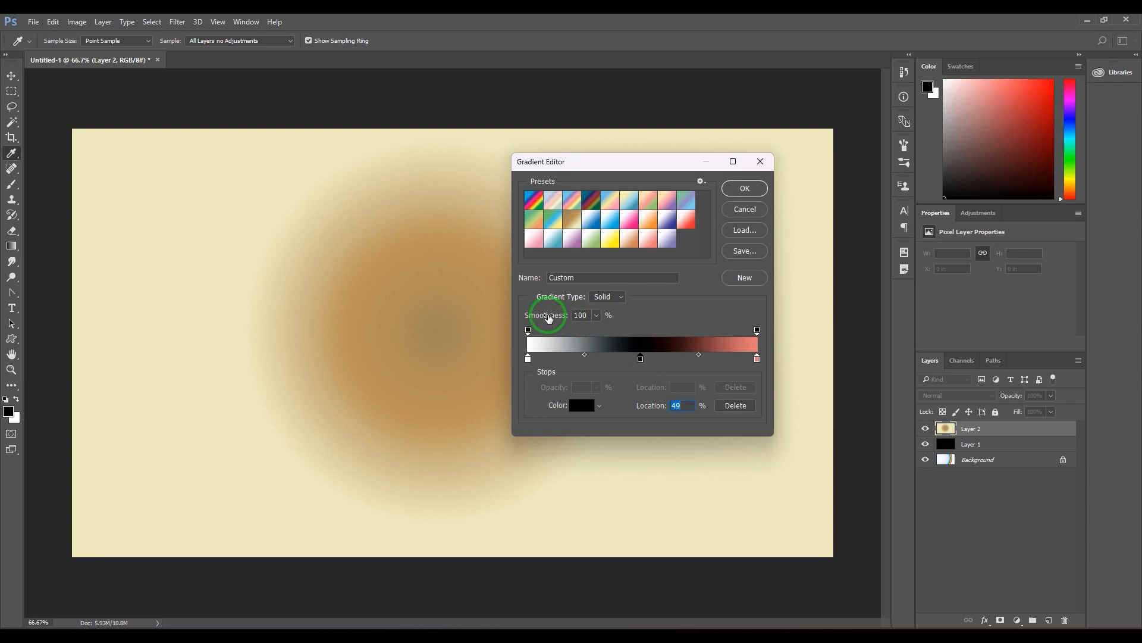
pyautogui.moveTo(548, 317); pyautogui.dragTo(694, 314)
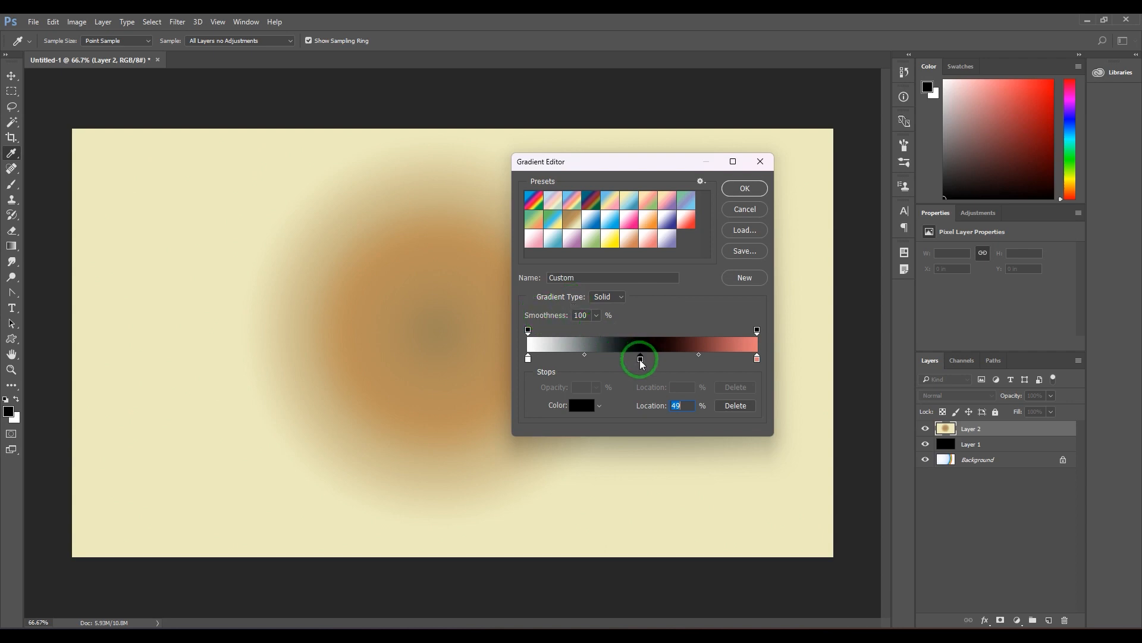
pyautogui.click(568, 359)
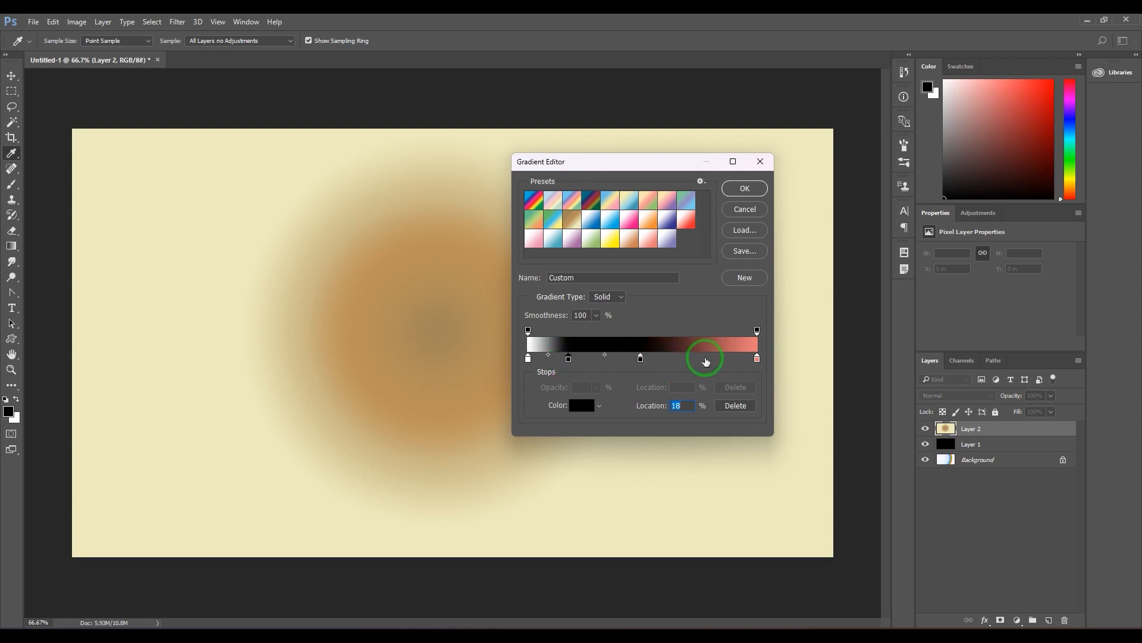
pyautogui.click(708, 360)
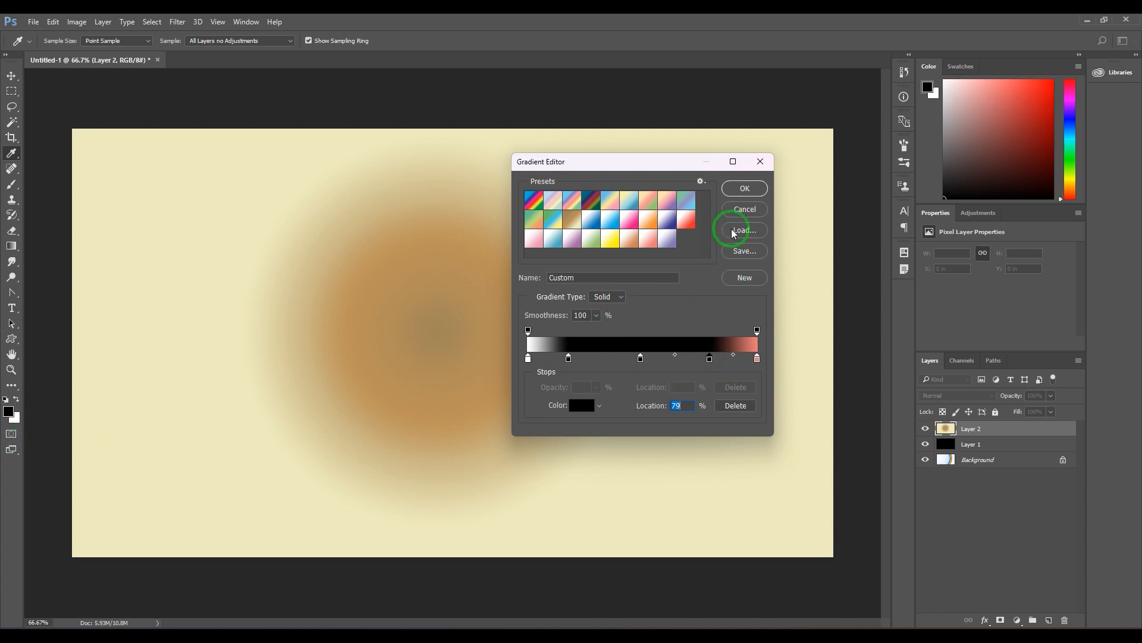
pyautogui.click(744, 189)
# Step: Set the foreground colour to bright green, 00ff24
pyautogui.click(12, 416)
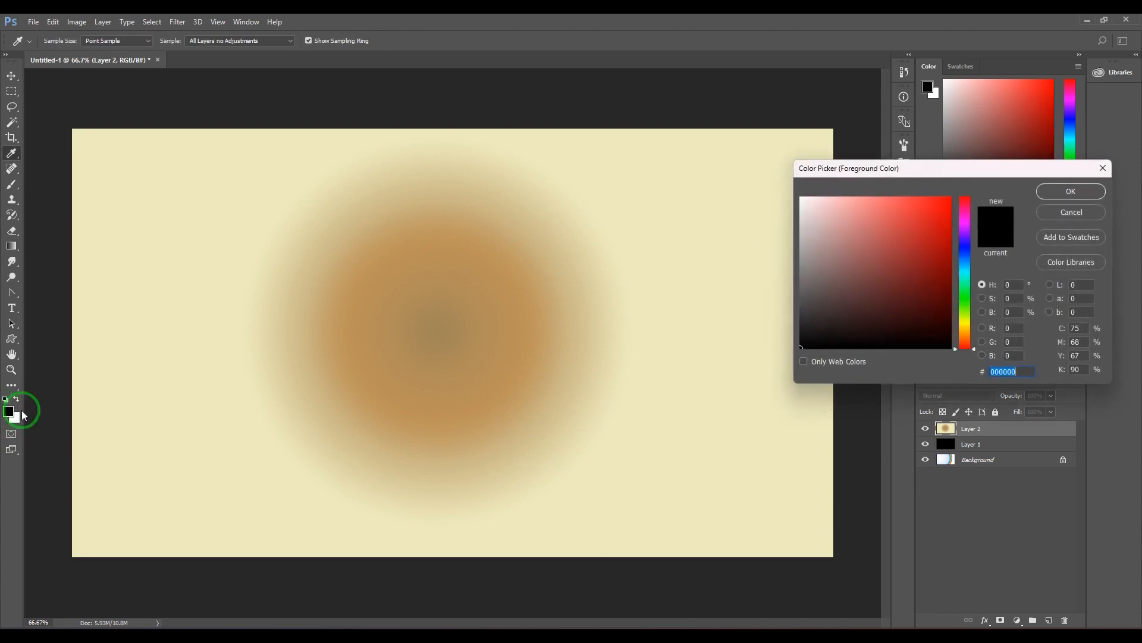
pyautogui.click(964, 295)
pyautogui.moveTo(946, 203); pyautogui.dragTo(978, 194)
pyautogui.click(1071, 191)
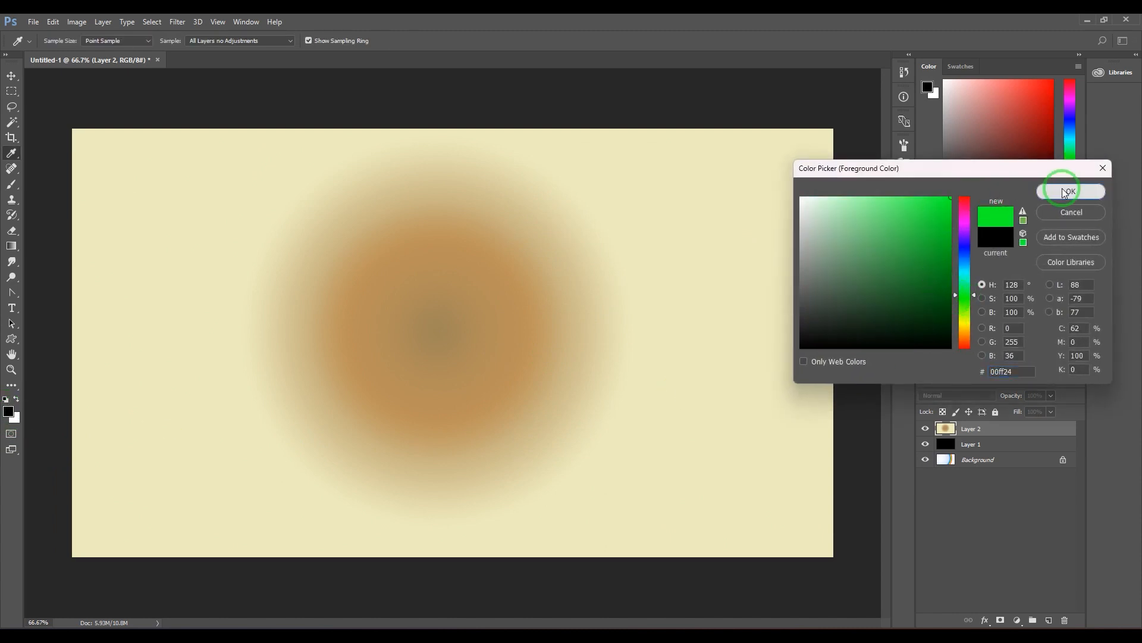
# Step: Reopen the Gradient Editor, remove the three inner colour stops from Brown, Tan, Beige and add one at 49%
pyautogui.click(62, 48)
pyautogui.click(632, 357)
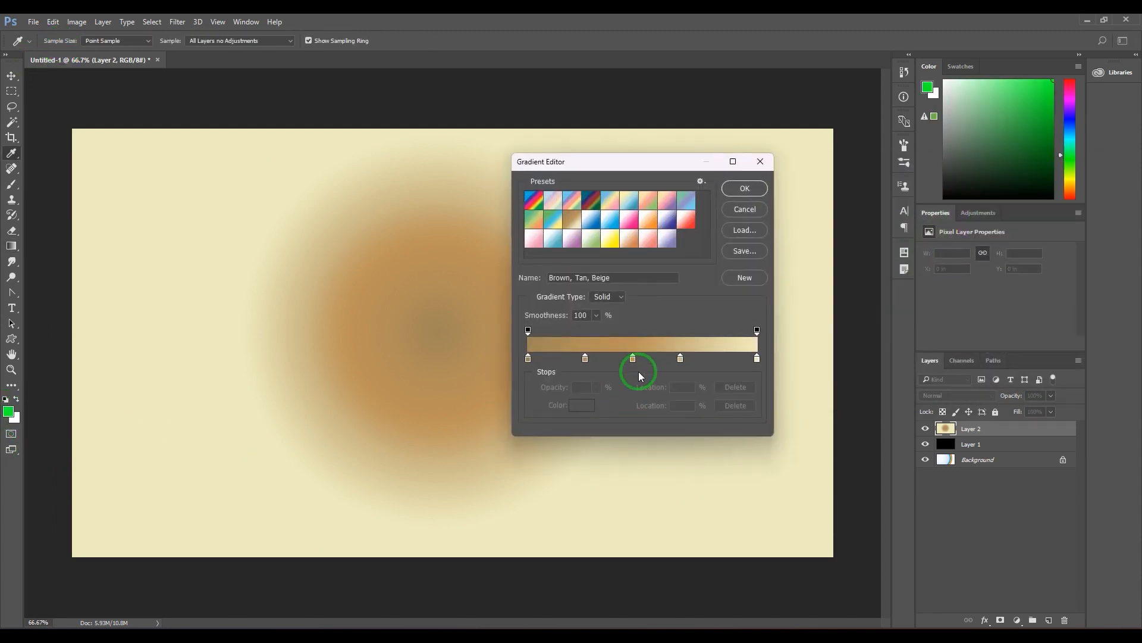
pyautogui.click(736, 405)
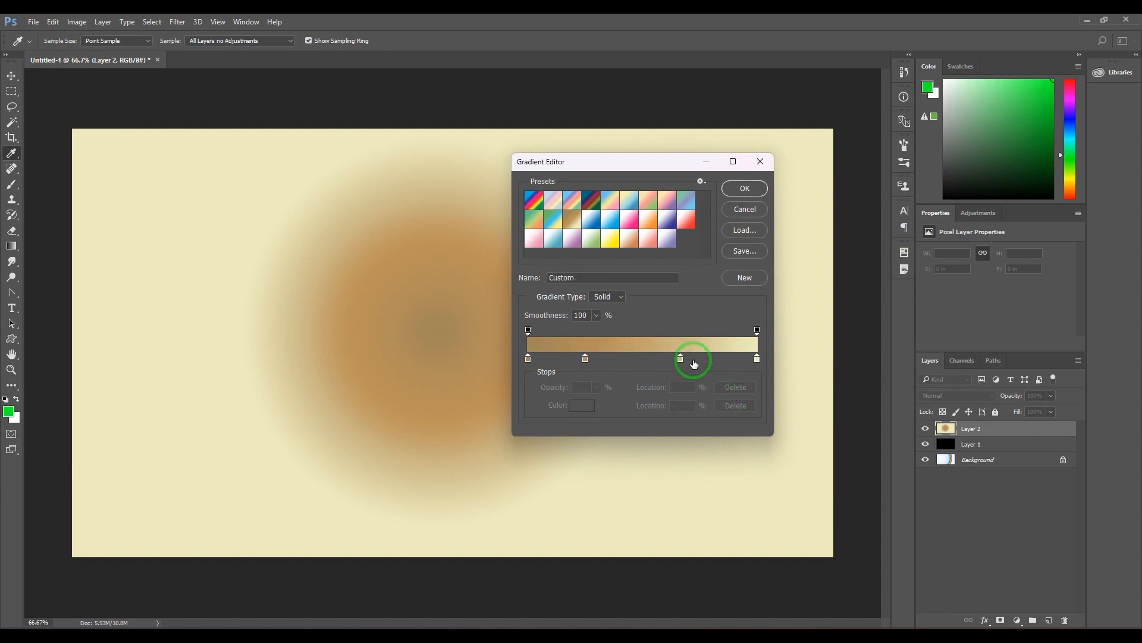
pyautogui.click(680, 357)
pyautogui.click(754, 406)
pyautogui.moveTo(585, 358); pyautogui.dragTo(619, 390)
pyautogui.click(640, 359)
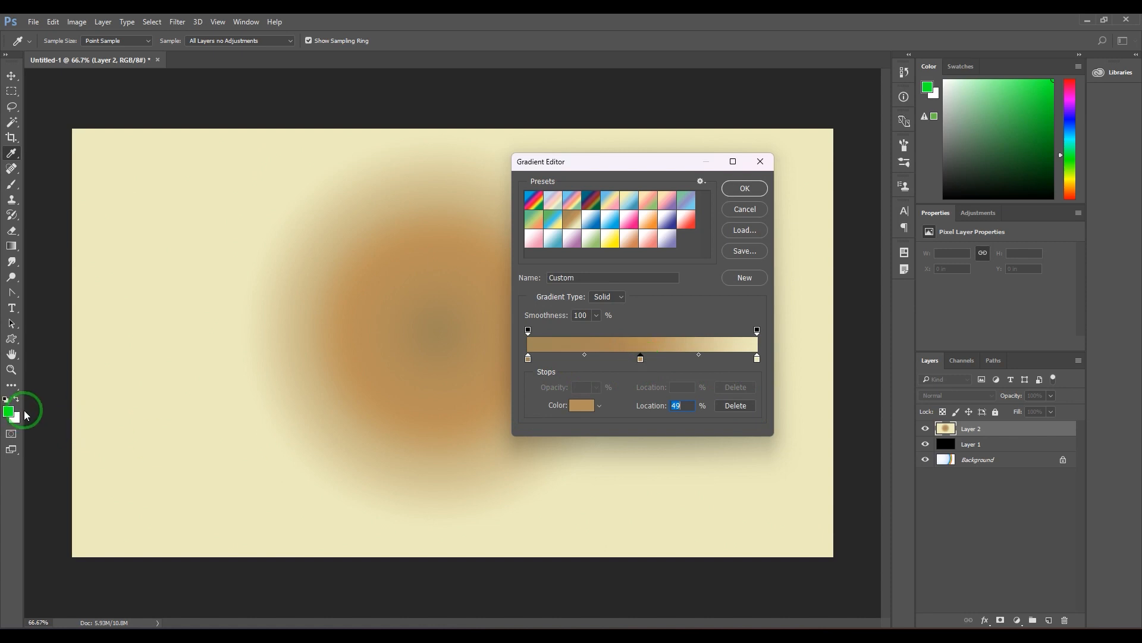
# Step: Load the Magenta preset and add a tan colour stop at 48% along the gradient
pyautogui.click(629, 219)
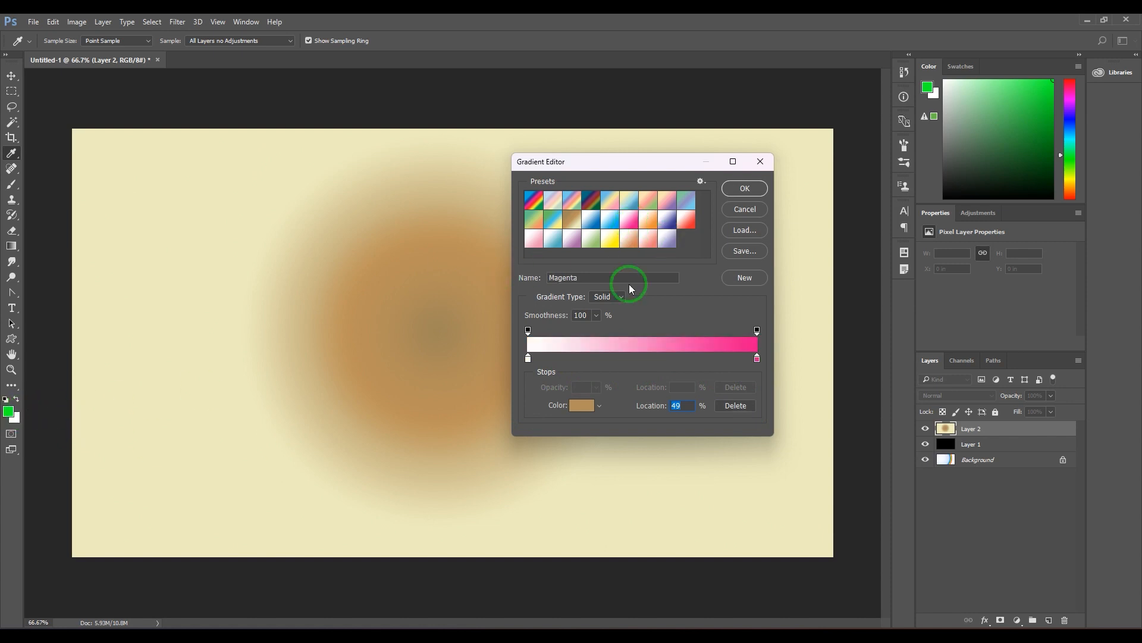
pyautogui.click(640, 359)
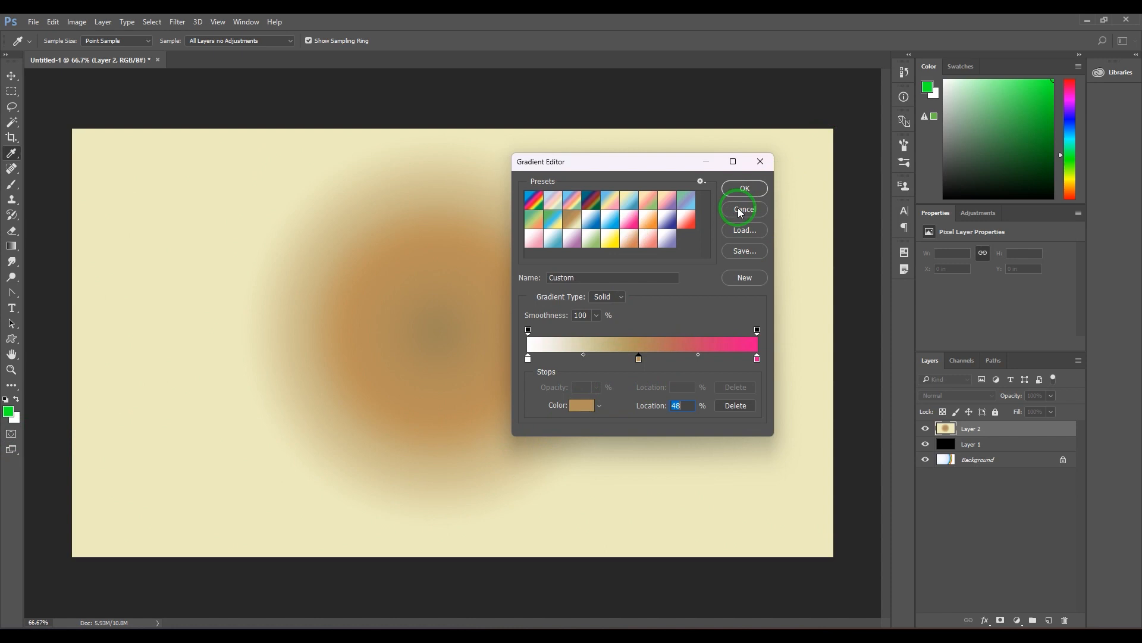
# Step: Remove the tan colour stop from the middle of the gradient and put a light pink stop sampled from the gradient there
pyautogui.moveTo(638, 358); pyautogui.dragTo(634, 407)
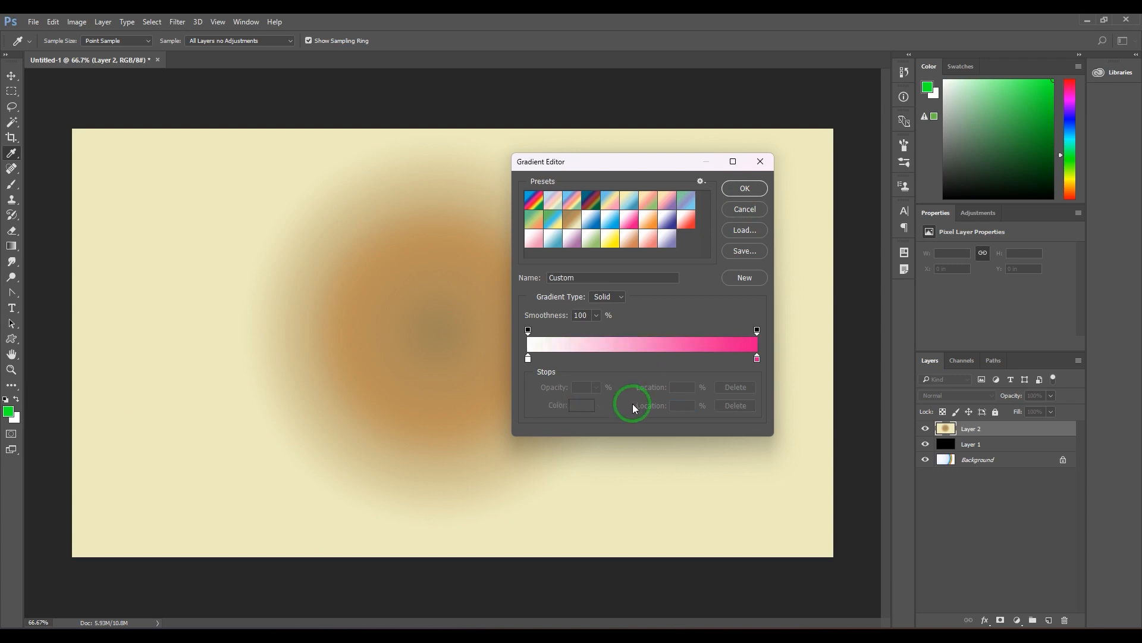
pyautogui.click(637, 359)
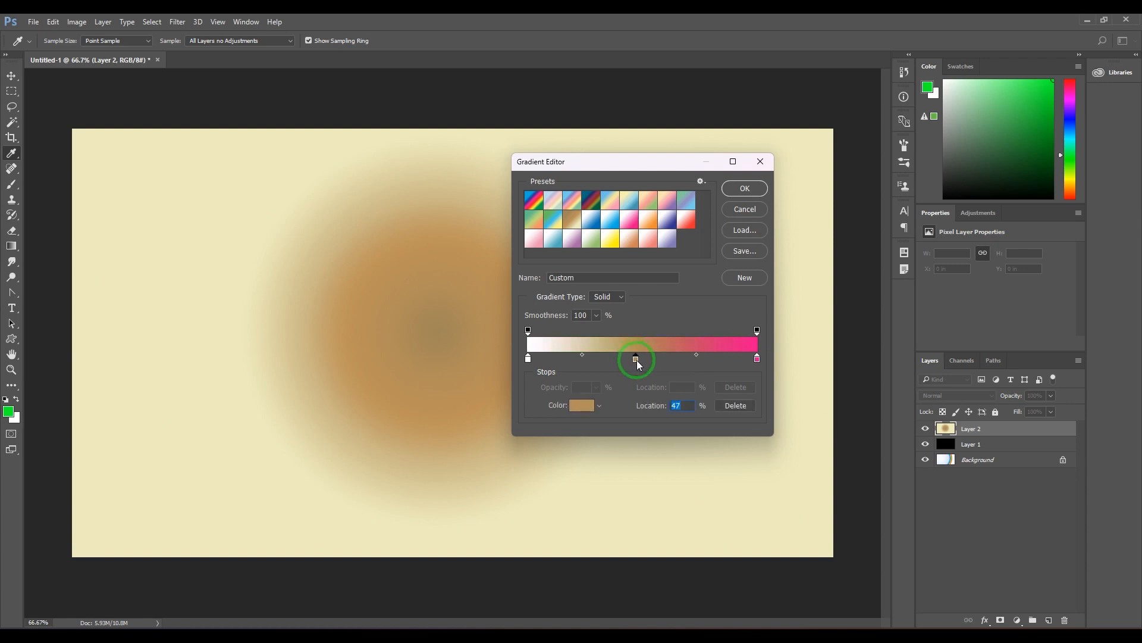
pyautogui.moveTo(637, 363); pyautogui.dragTo(636, 381)
pyautogui.click(639, 358)
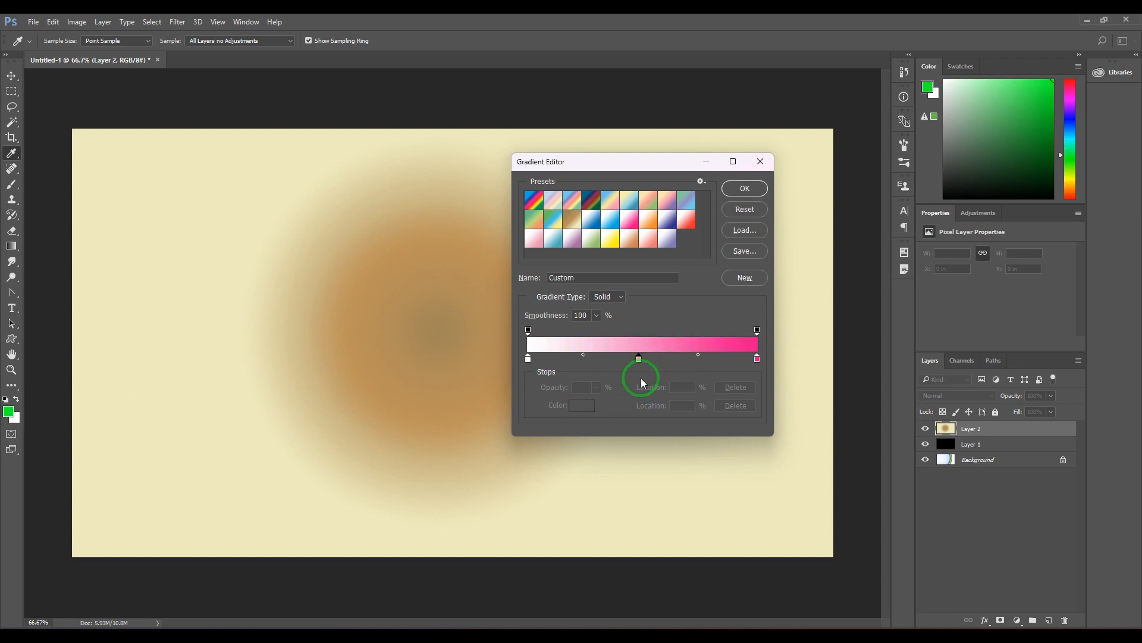
pyautogui.click(642, 350)
# Step: Add a colour stop at 27% along the gradient and set its colour to bright red, fe0534
pyautogui.click(589, 359)
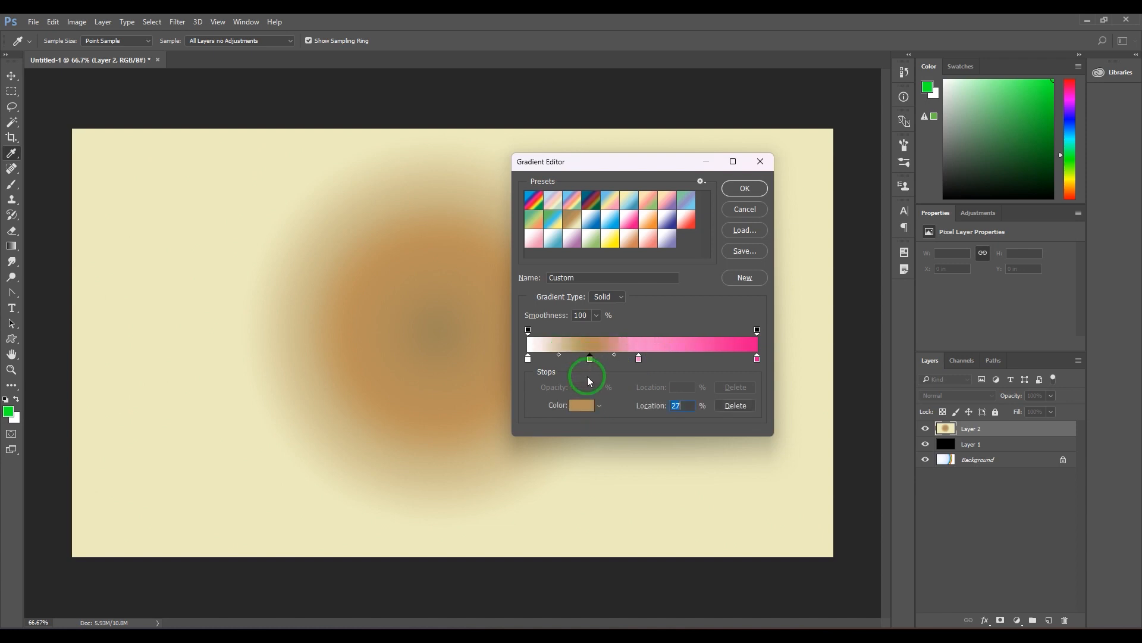
pyautogui.click(577, 407)
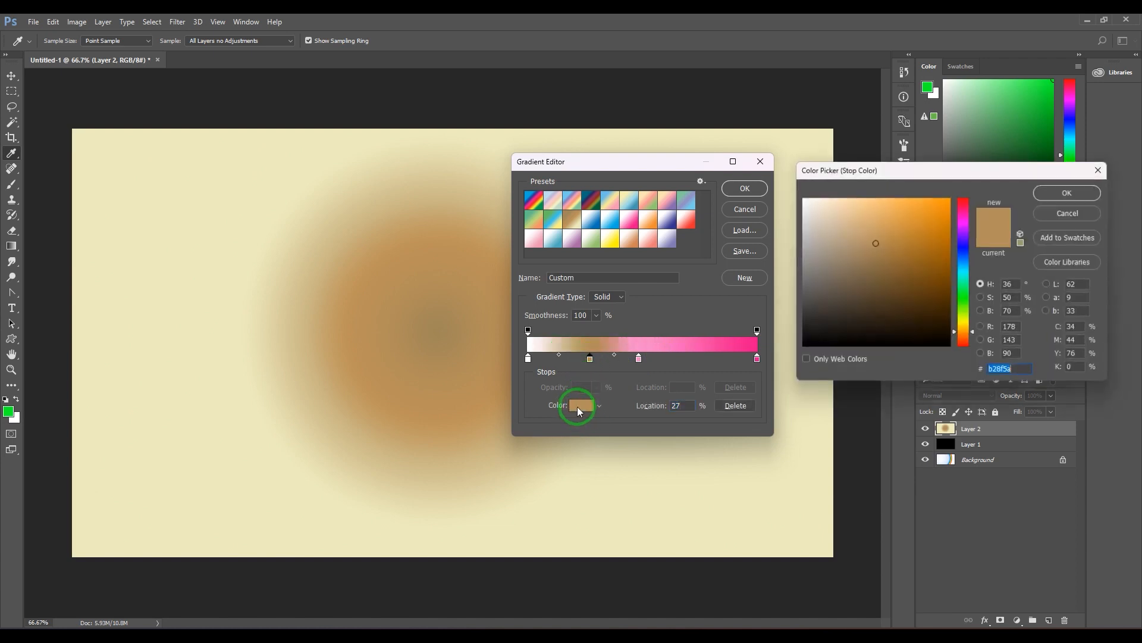
pyautogui.click(963, 201)
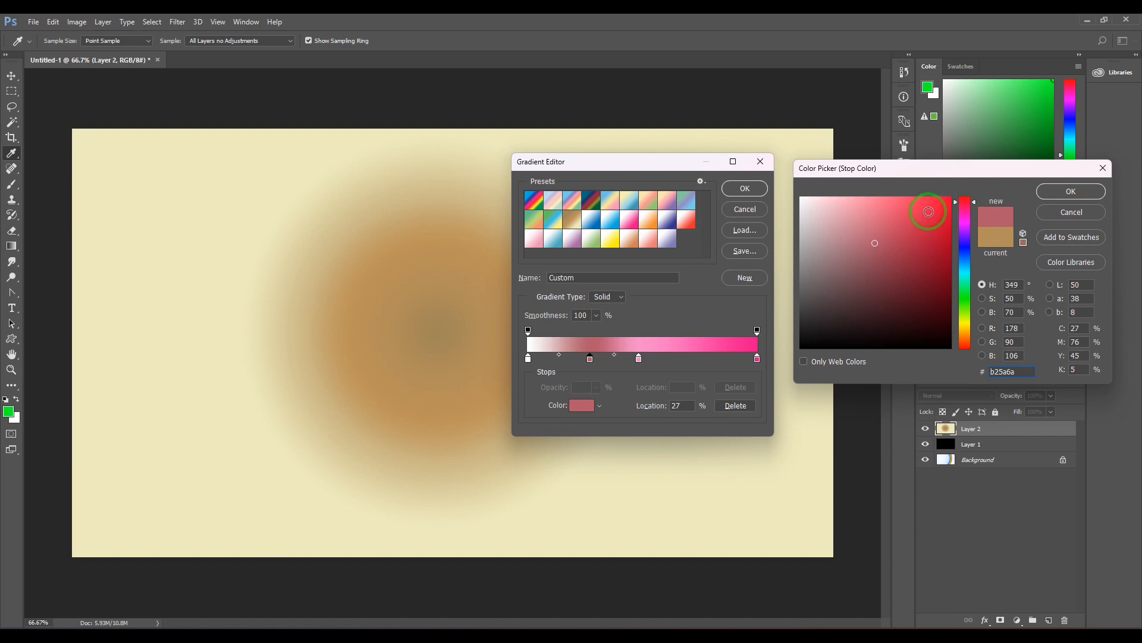
pyautogui.click(949, 197)
pyautogui.click(1046, 193)
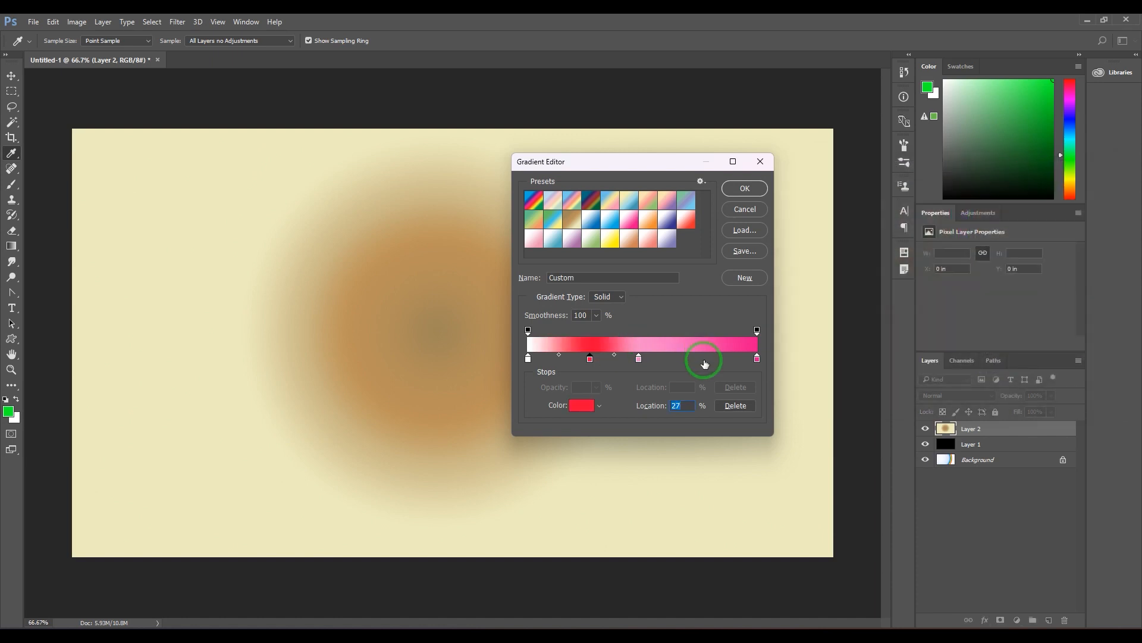
# Step: Add another colour stop at 77% and set its colour to bright green, 11fe05
pyautogui.click(699, 360)
pyautogui.click(582, 407)
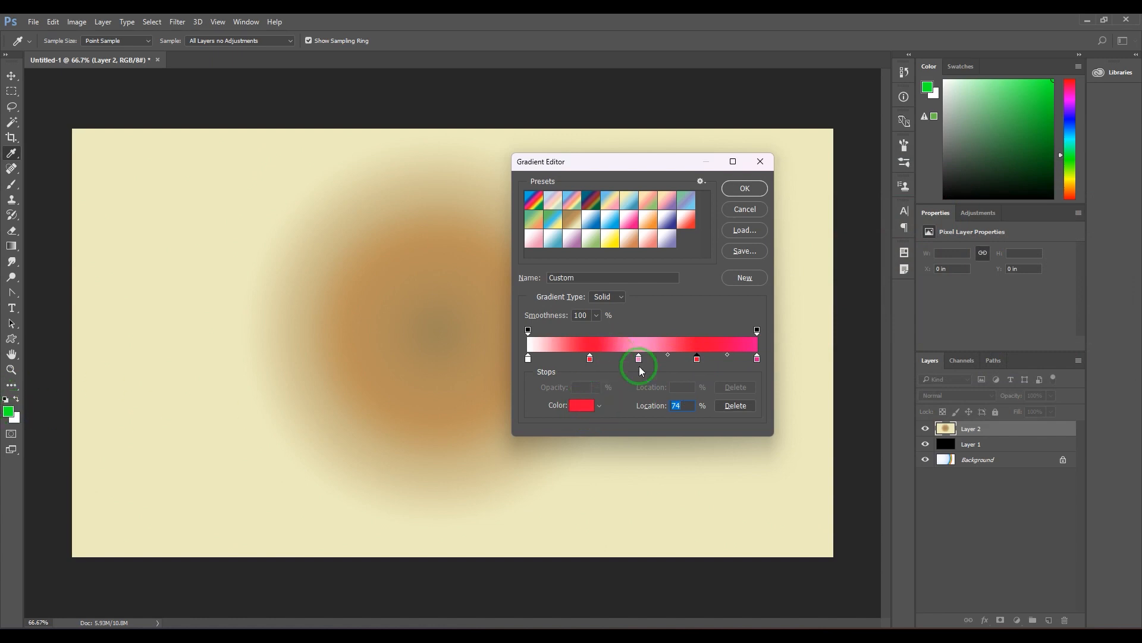
pyautogui.moveTo(694, 359); pyautogui.dragTo(704, 358)
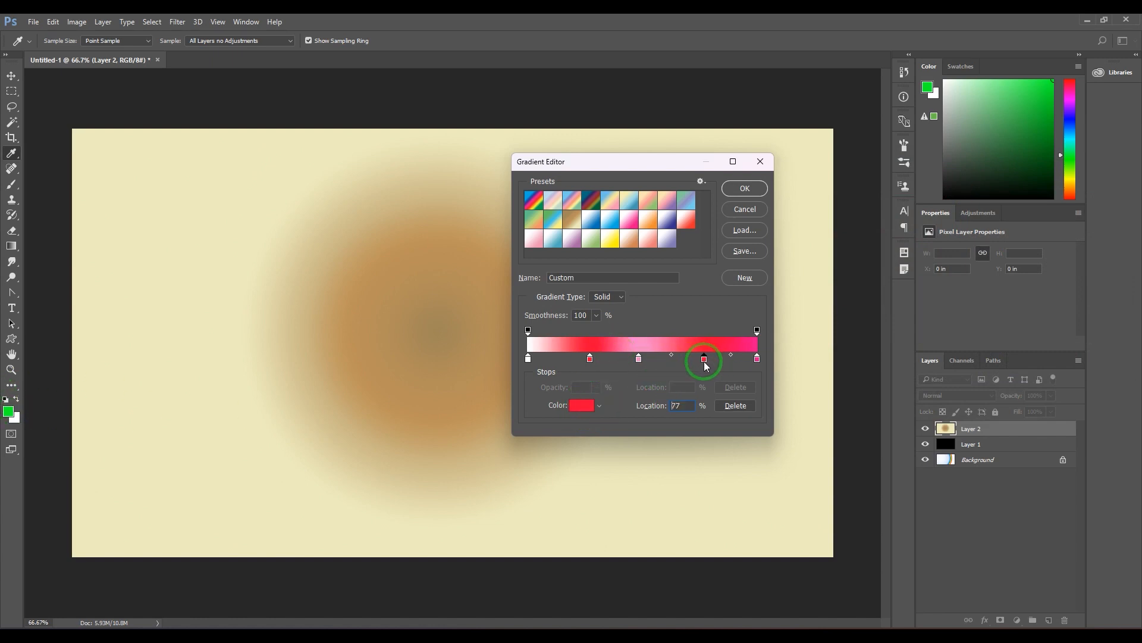
pyautogui.click(581, 405)
pyautogui.click(965, 304)
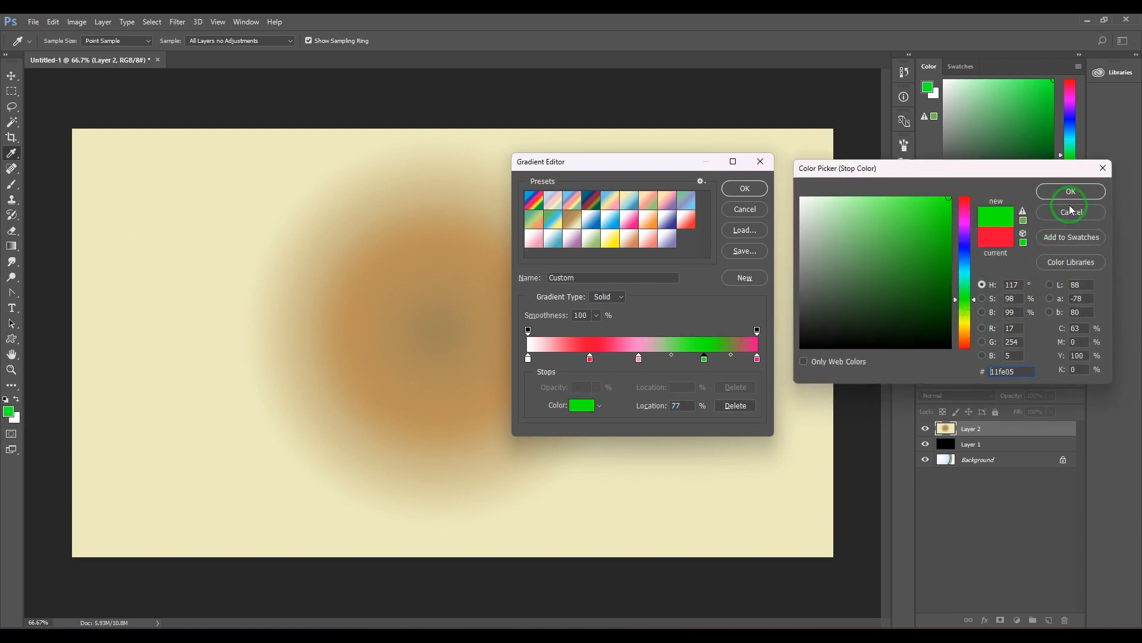
pyautogui.click(1071, 191)
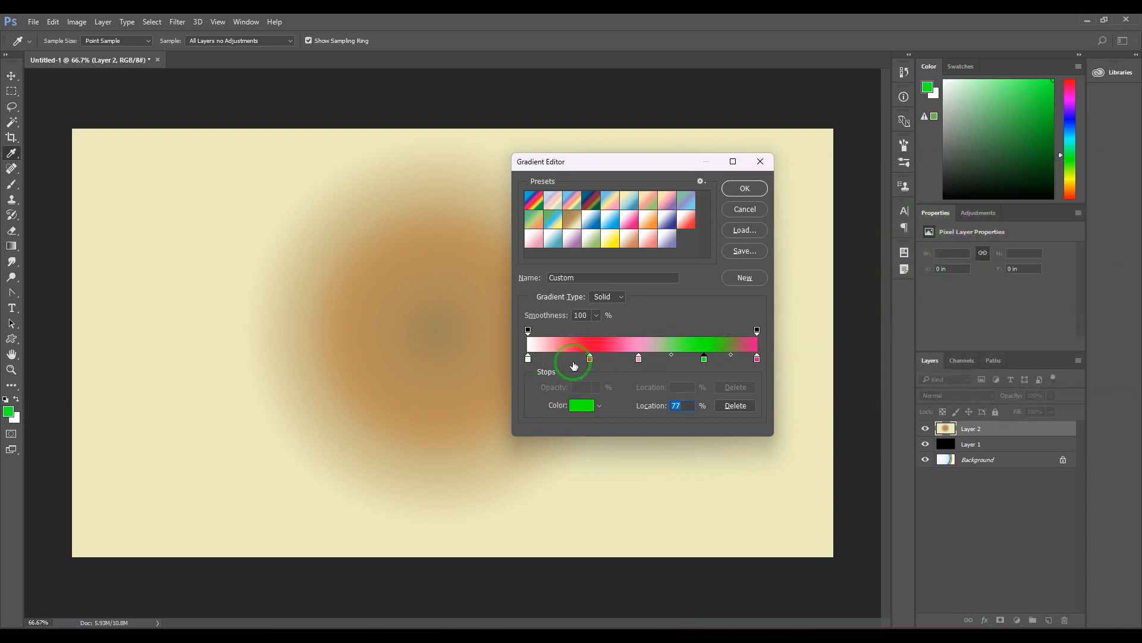
# Step: Add four more green colour stops spread along the gradient between the existing ones, including one at 87%
pyautogui.click(551, 359)
pyautogui.click(664, 359)
pyautogui.click(727, 359)
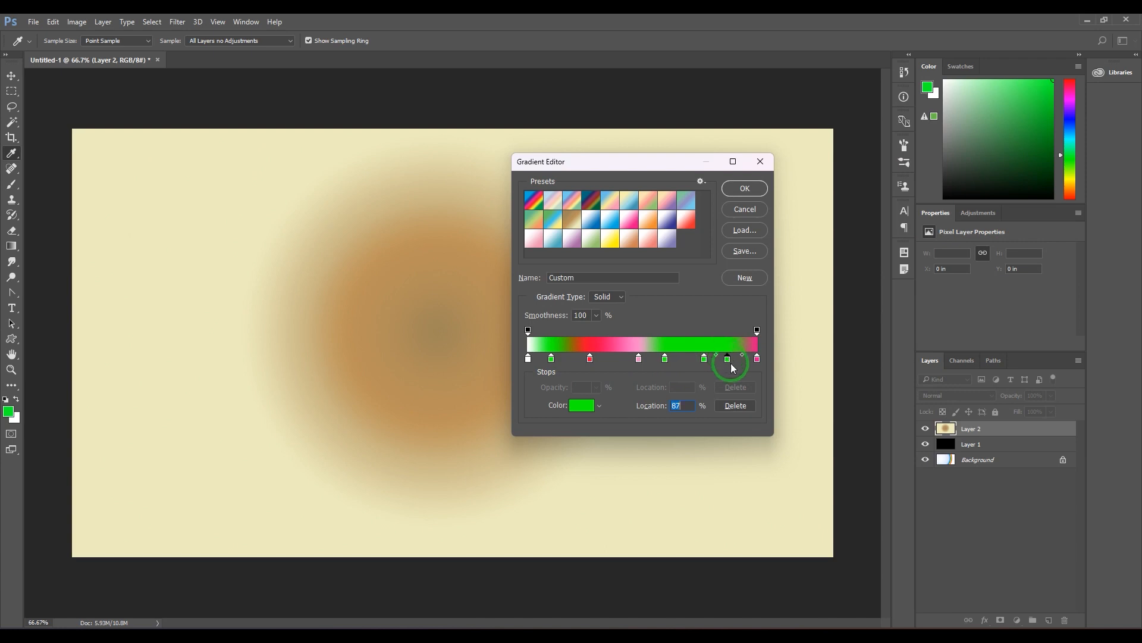
pyautogui.click(614, 360)
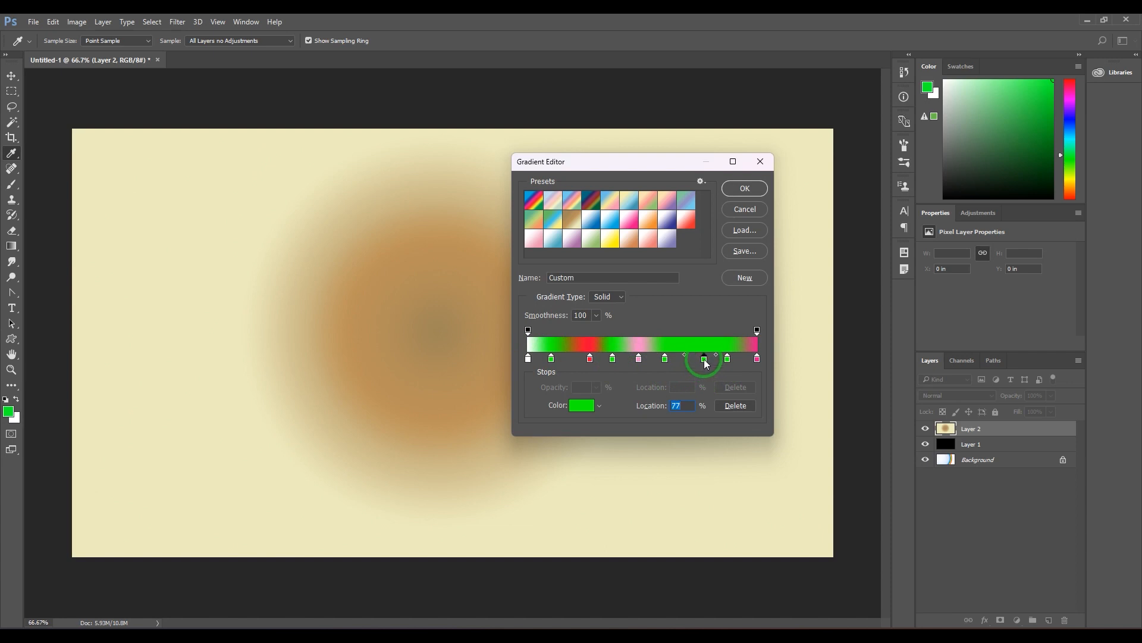
# Step: Delete the green colour stops at 77% and 87% and reposition the other inner stops, with the red one at 23%
pyautogui.click(736, 406)
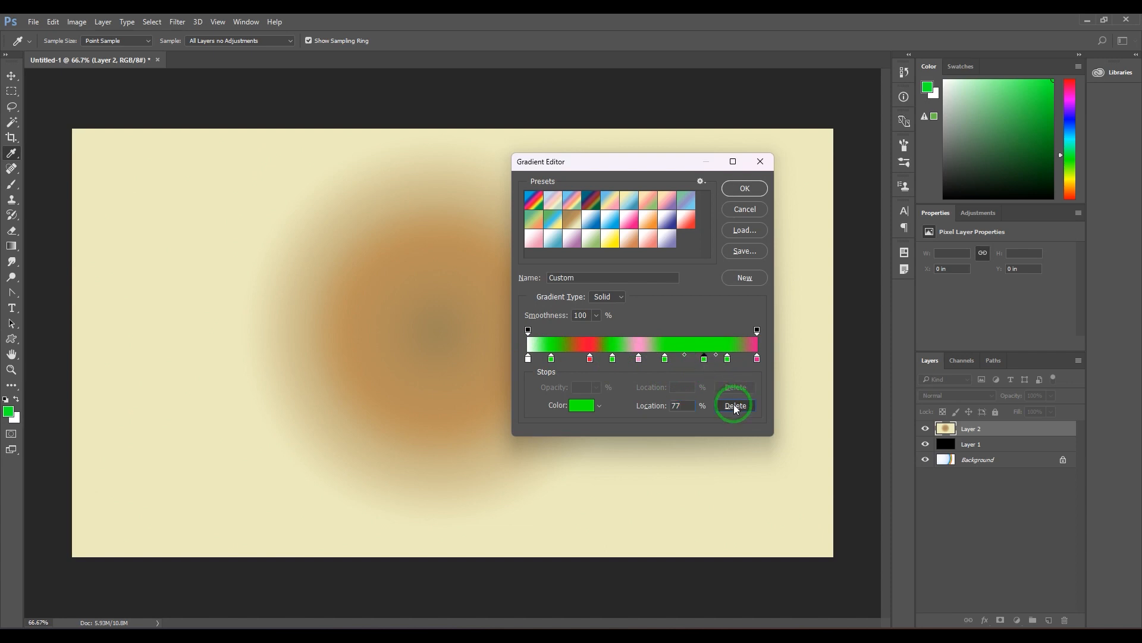
pyautogui.click(727, 358)
pyautogui.click(736, 406)
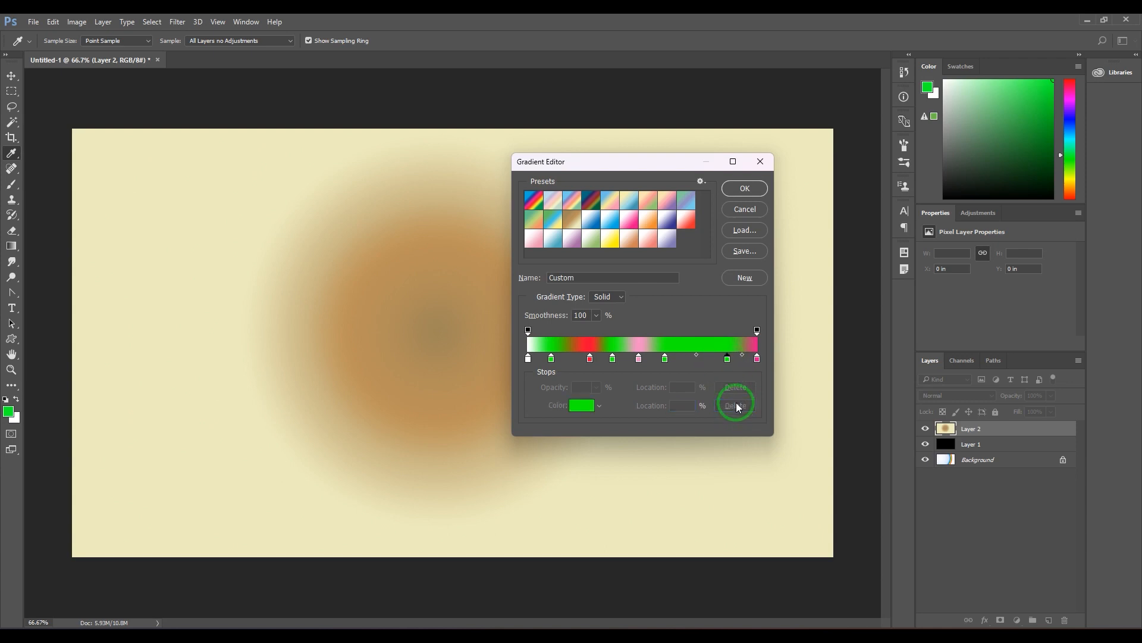
pyautogui.moveTo(665, 358); pyautogui.dragTo(581, 363)
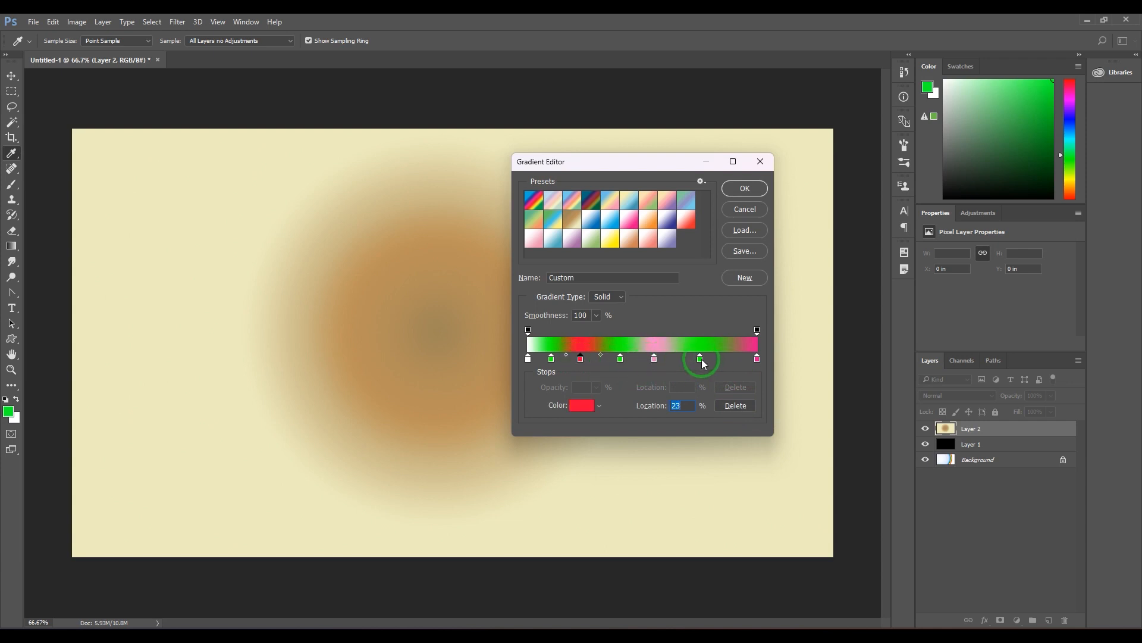
# Step: Remove the three remaining green colour stops from the gradient
pyautogui.moveTo(701, 359); pyautogui.dragTo(706, 528)
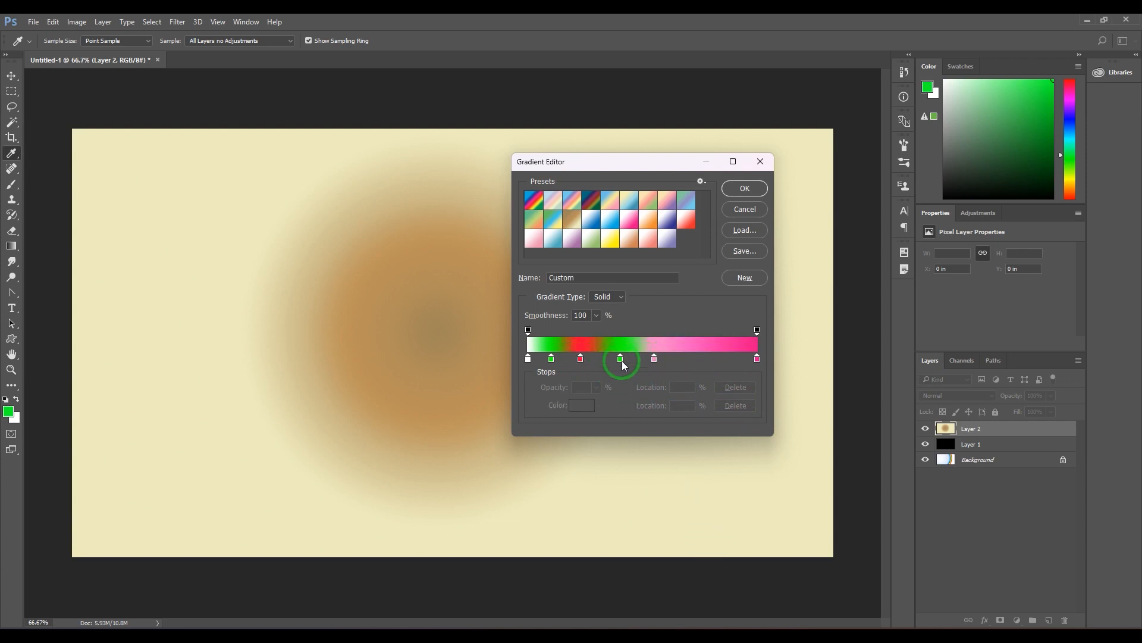
pyautogui.moveTo(620, 359); pyautogui.dragTo(611, 420)
pyautogui.moveTo(551, 359); pyautogui.dragTo(532, 417)
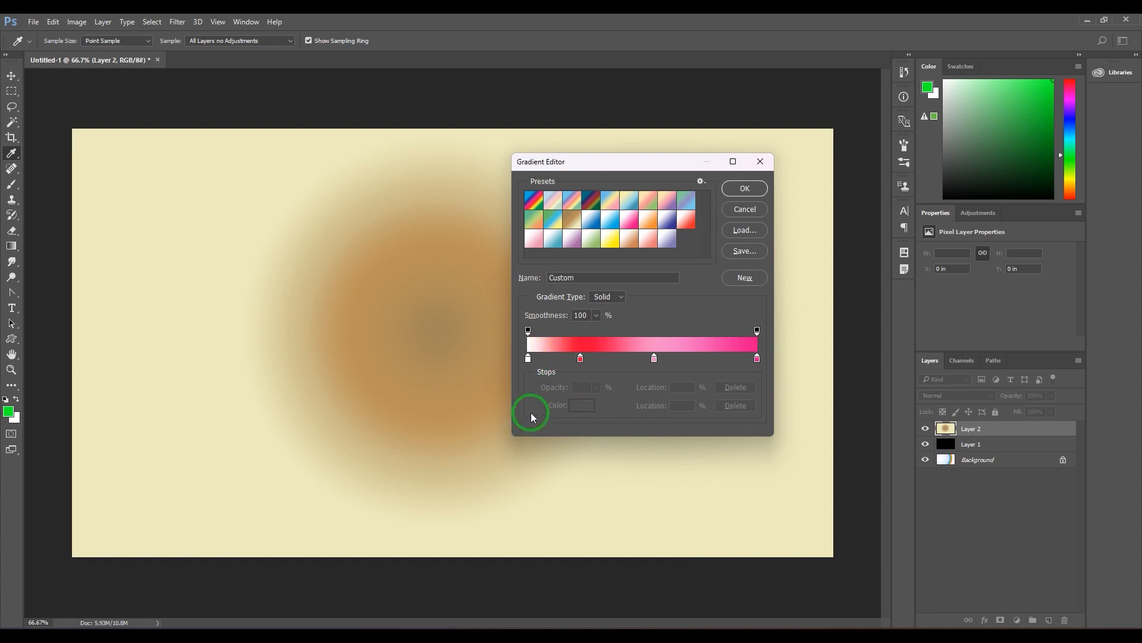
# Step: Remove the light pink colour stop and move the red stop to 48% along the gradient
pyautogui.moveTo(655, 359); pyautogui.dragTo(687, 360)
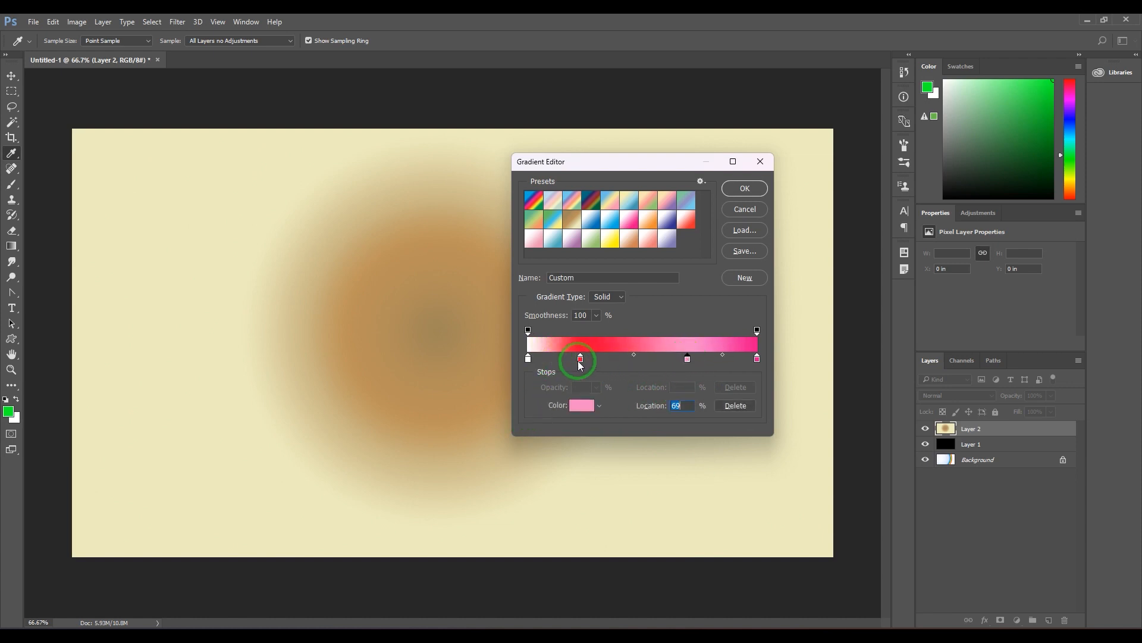
pyautogui.moveTo(580, 359); pyautogui.dragTo(605, 360)
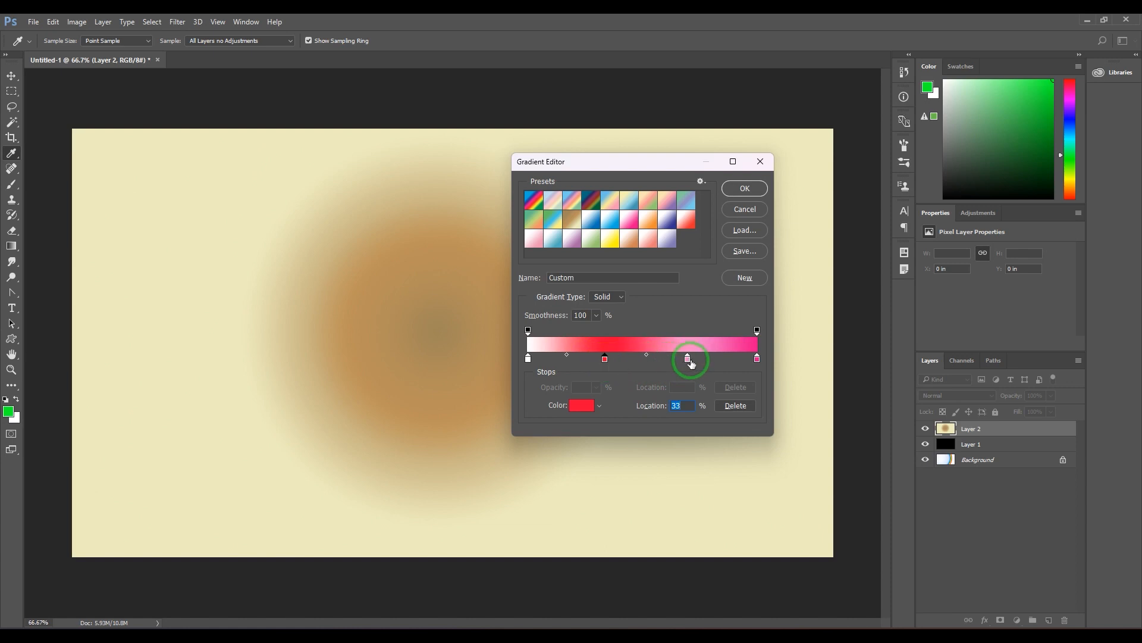
pyautogui.moveTo(689, 361); pyautogui.dragTo(683, 382)
pyautogui.moveTo(605, 359); pyautogui.dragTo(637, 359)
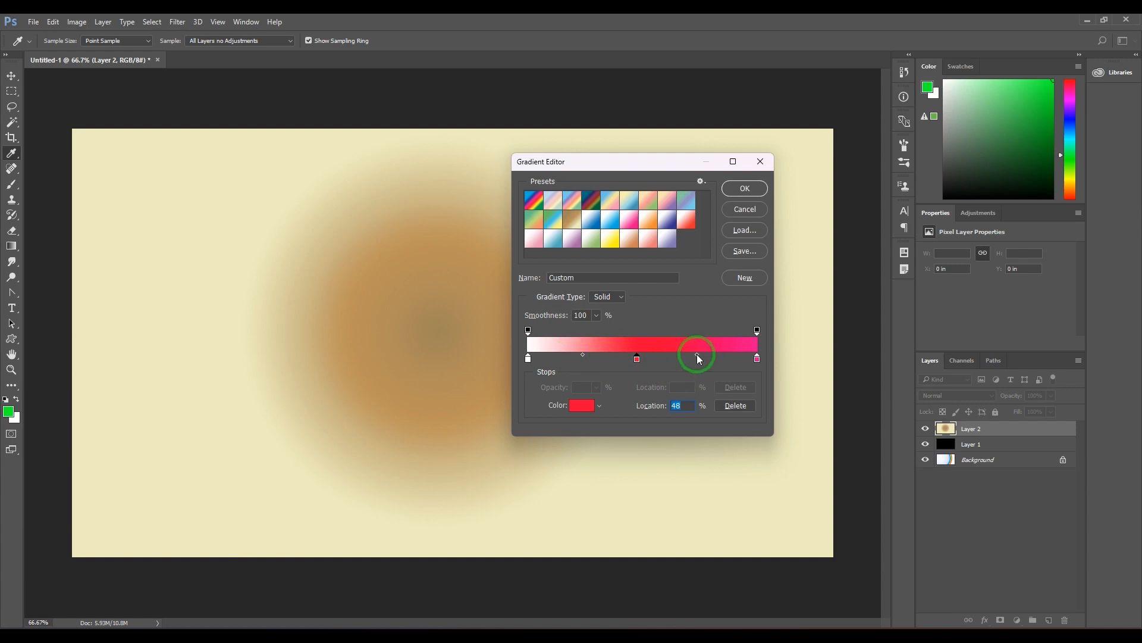
# Step: Shift the colour midpoints on both sides of the red stop close to it, with the white-to-red midpoint at 95%
pyautogui.moveTo(697, 354); pyautogui.dragTo(637, 356)
pyautogui.click(636, 359)
pyautogui.click(598, 358)
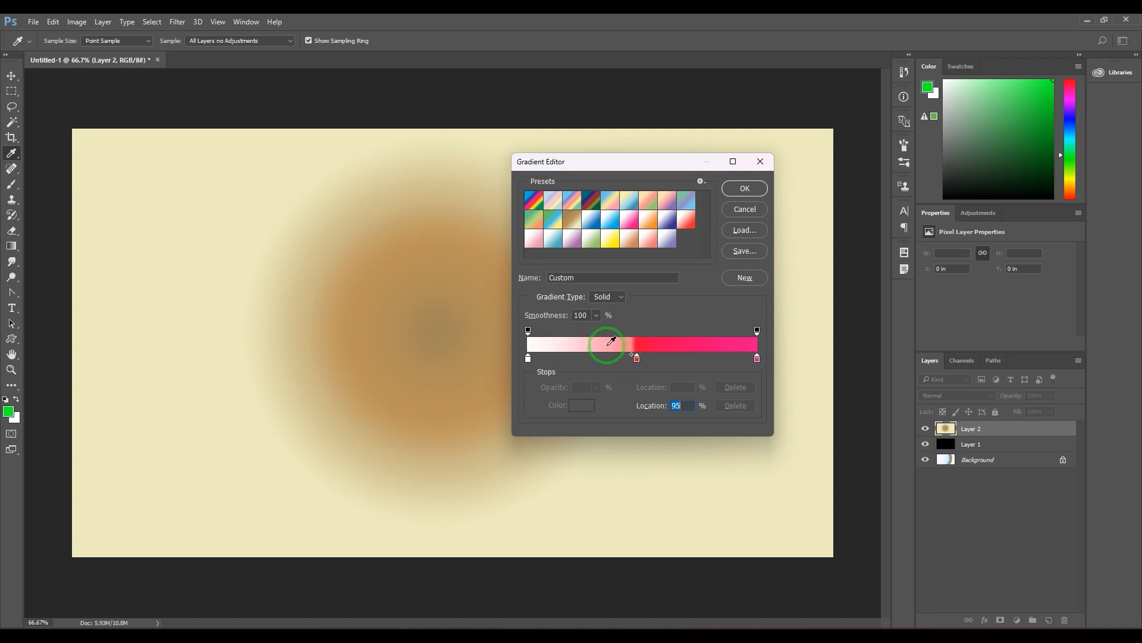
# Step: Change the magenta end stop at 100% to a golden yellow
pyautogui.click(757, 357)
pyautogui.click(583, 405)
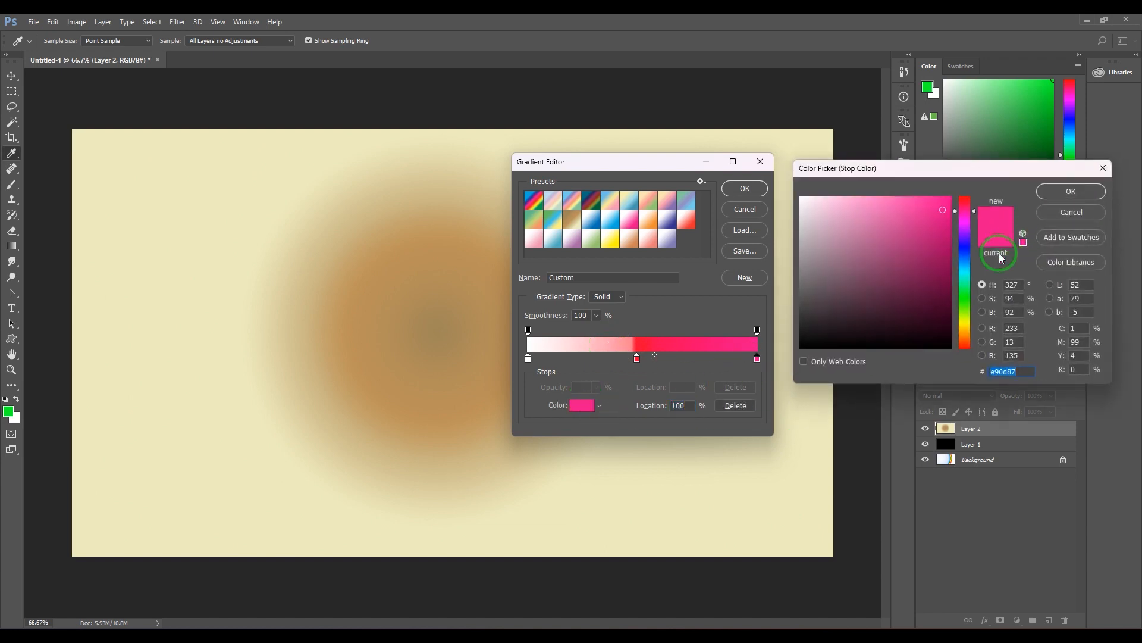
pyautogui.moveTo(966, 308)
pyautogui.mouseDown()
pyautogui.moveTo(966, 322)
pyautogui.moveTo(966, 306)
pyautogui.mouseUp()
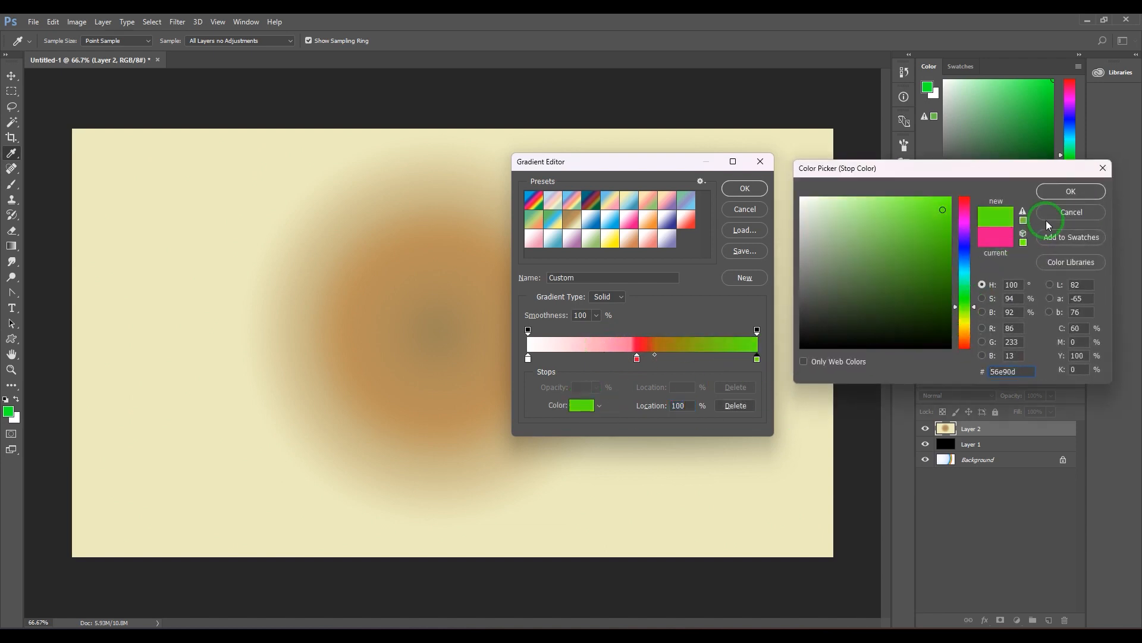
pyautogui.click(960, 328)
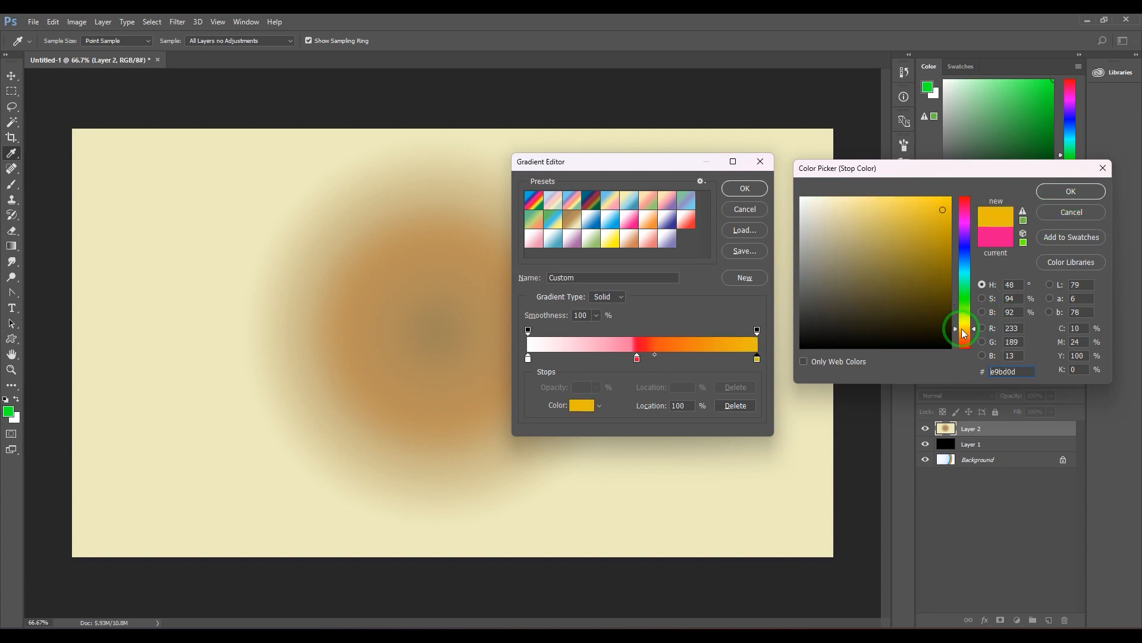
pyautogui.press('Return')
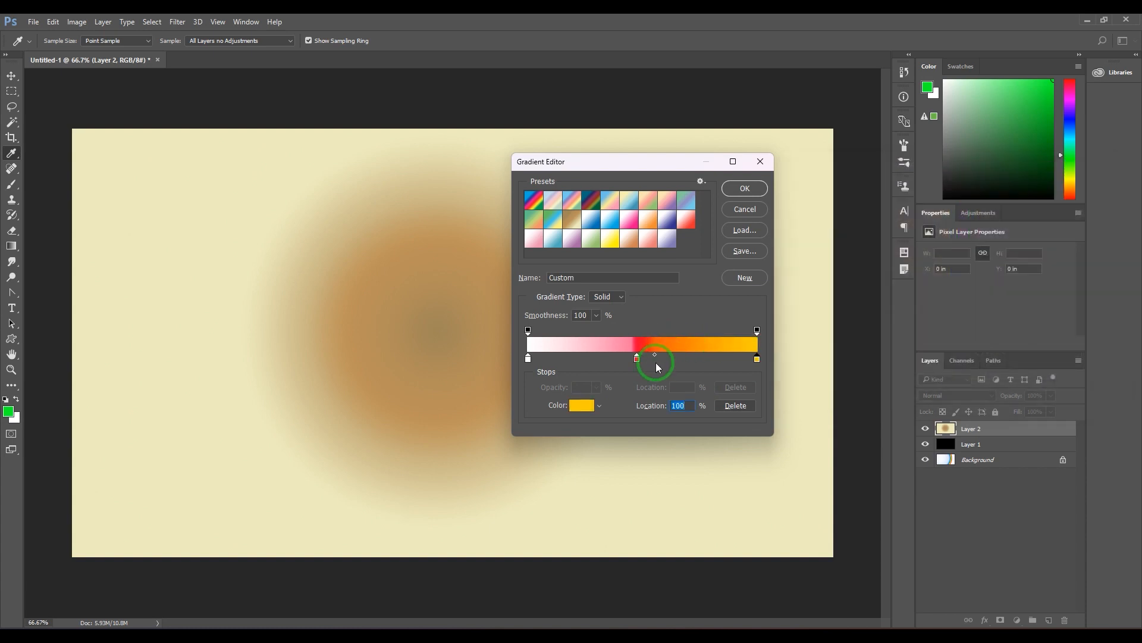
# Step: Move the colour midpoint between the red and yellow stops to 5% and check the white start stop
pyautogui.click(655, 354)
pyautogui.moveTo(745, 355); pyautogui.dragTo(628, 359)
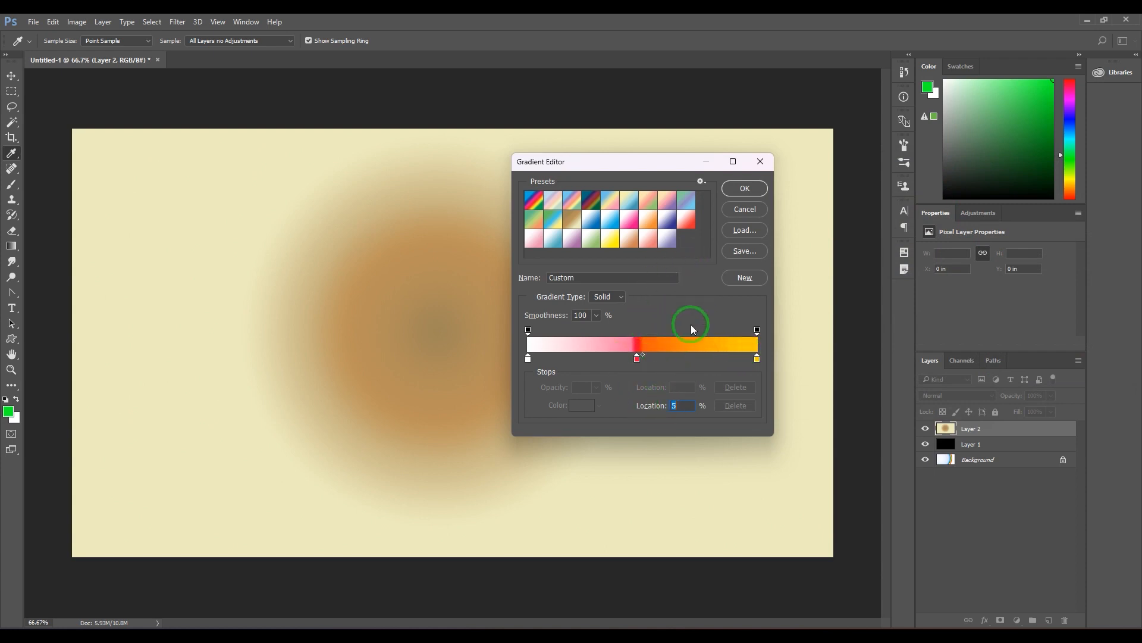
pyautogui.click(528, 359)
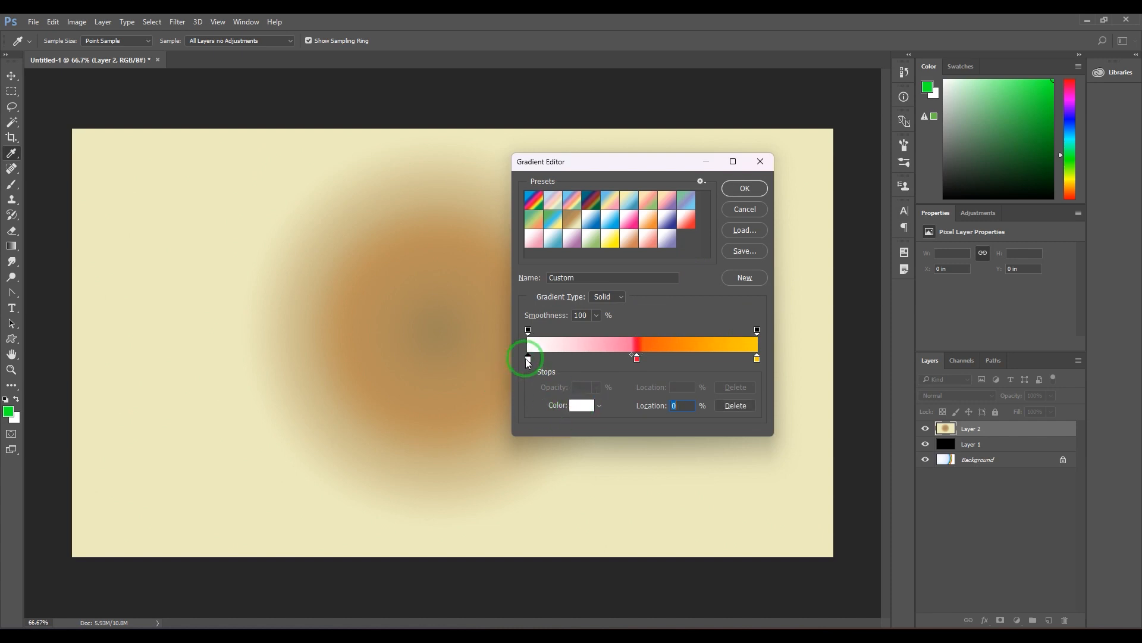
pyautogui.click(575, 409)
# Step: Set the red colour stop's location to 50% and change its colour to bright blue
pyautogui.click(636, 360)
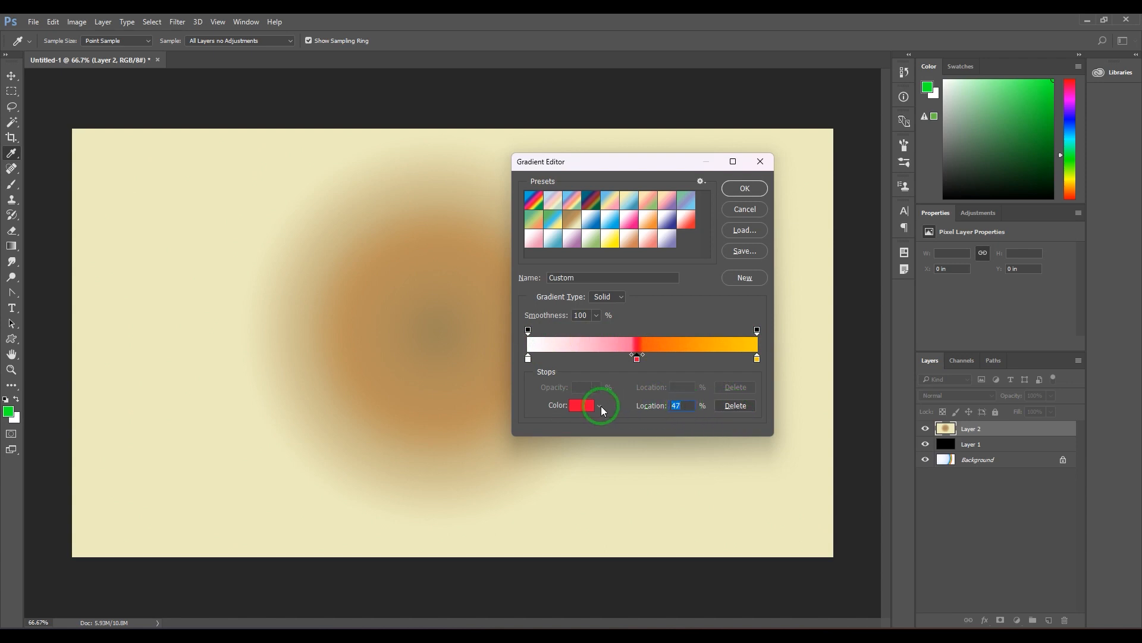
pyautogui.write('50')
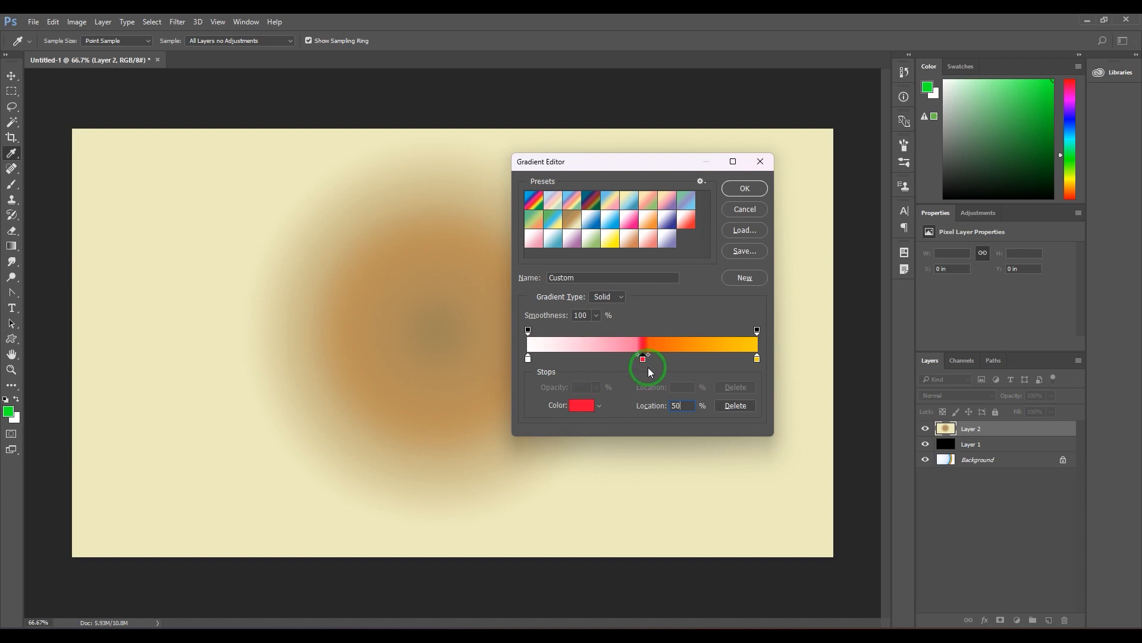
pyautogui.click(581, 405)
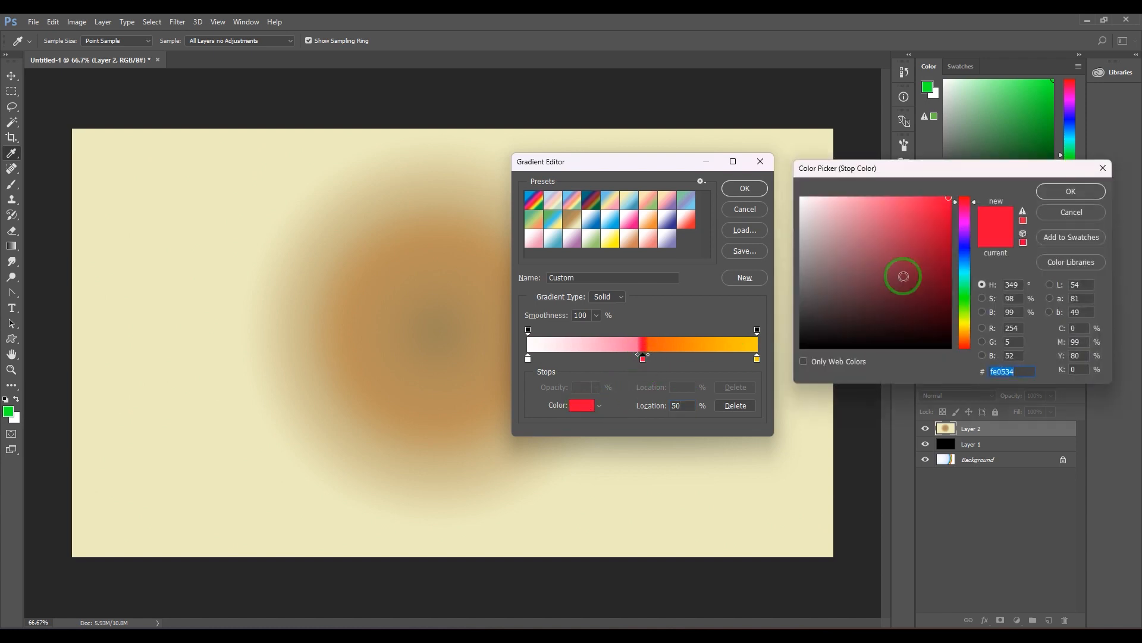
pyautogui.click(965, 252)
pyautogui.click(1065, 192)
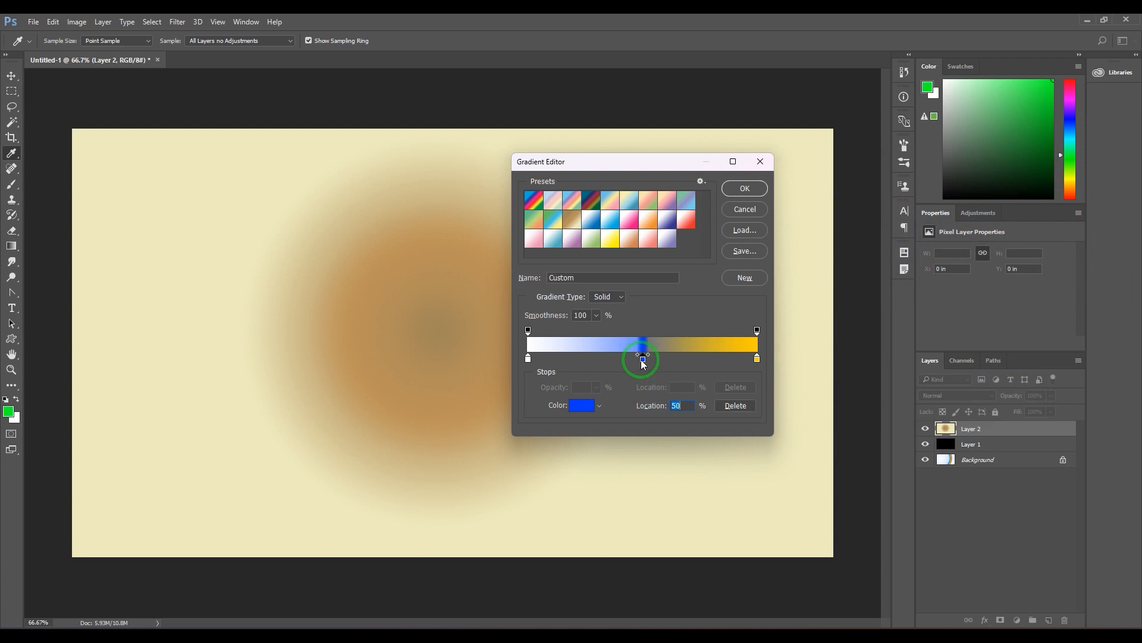
# Step: Move both end opacity stops inward, the starting one to about a third of the gradient and the ending one to 74%
pyautogui.click(757, 358)
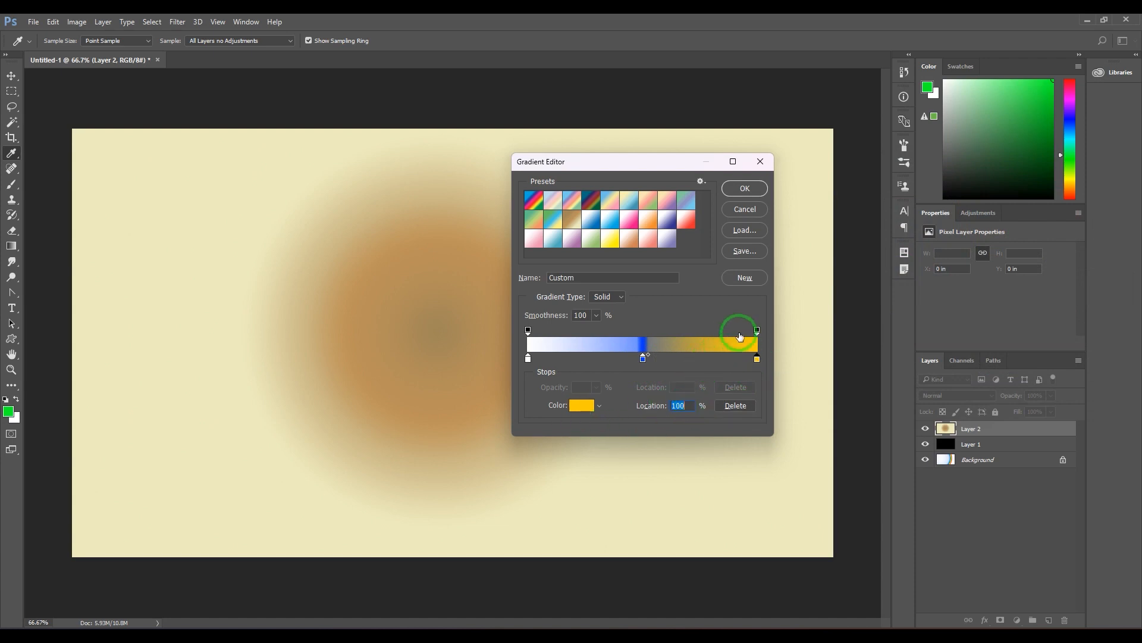
pyautogui.click(757, 331)
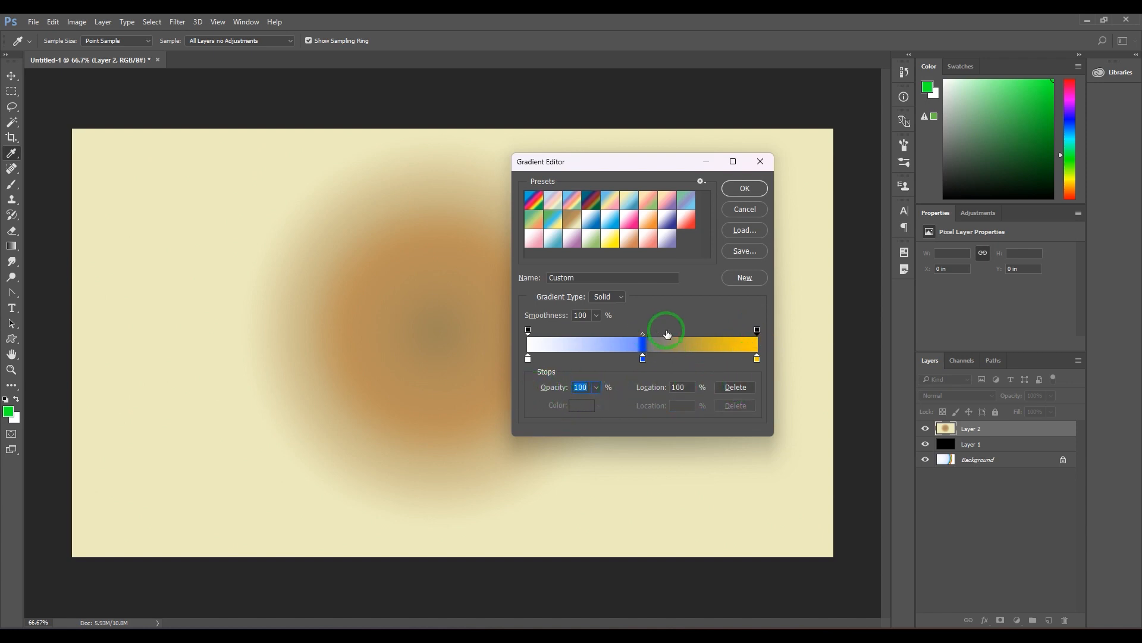
pyautogui.moveTo(756, 329); pyautogui.dragTo(684, 331)
pyautogui.moveTo(528, 330); pyautogui.dragTo(604, 331)
pyautogui.moveTo(684, 330); pyautogui.dragTo(697, 330)
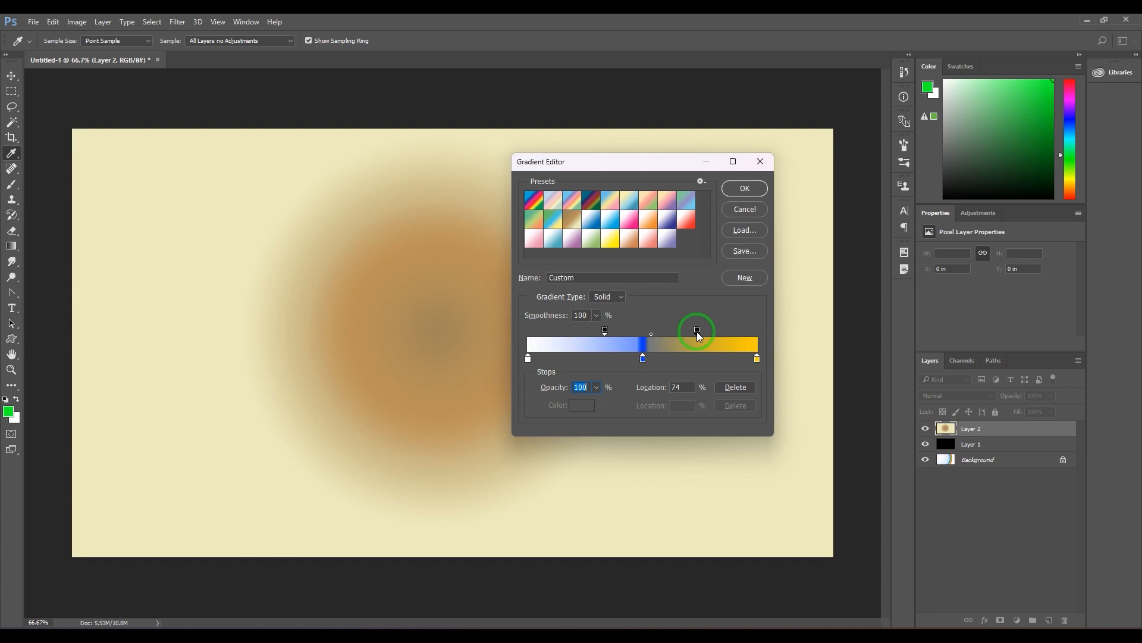
# Step: Add opacity stops at both ends of the custom gradient and set the starting one to 0% opacity
pyautogui.click(757, 330)
pyautogui.click(528, 331)
pyautogui.click(559, 355)
pyautogui.click(595, 386)
pyautogui.moveTo(598, 403); pyautogui.dragTo(540, 402)
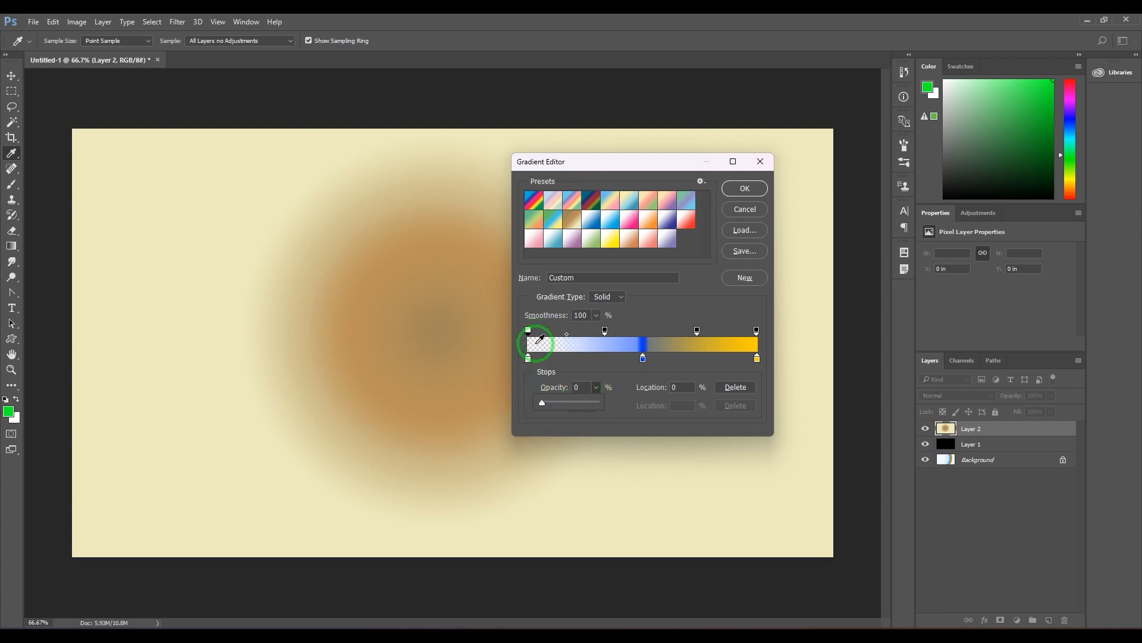
# Step: Set the ending opacity stop at location 99% to 0% opacity and accept the gradient
pyautogui.click(756, 330)
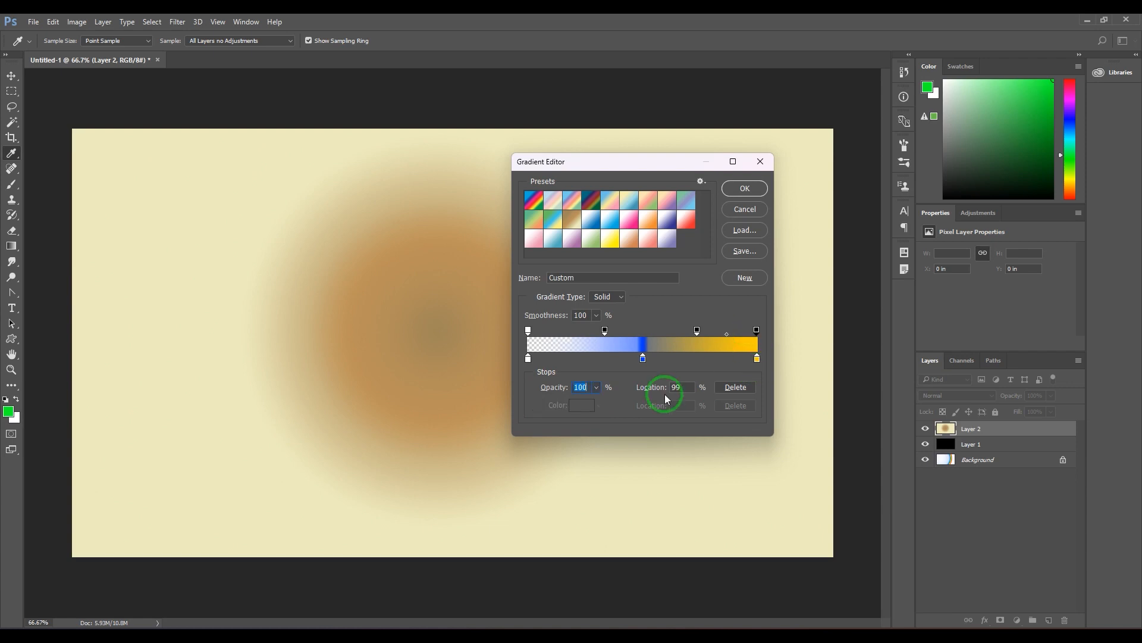
pyautogui.click(595, 388)
pyautogui.moveTo(596, 402); pyautogui.dragTo(510, 403)
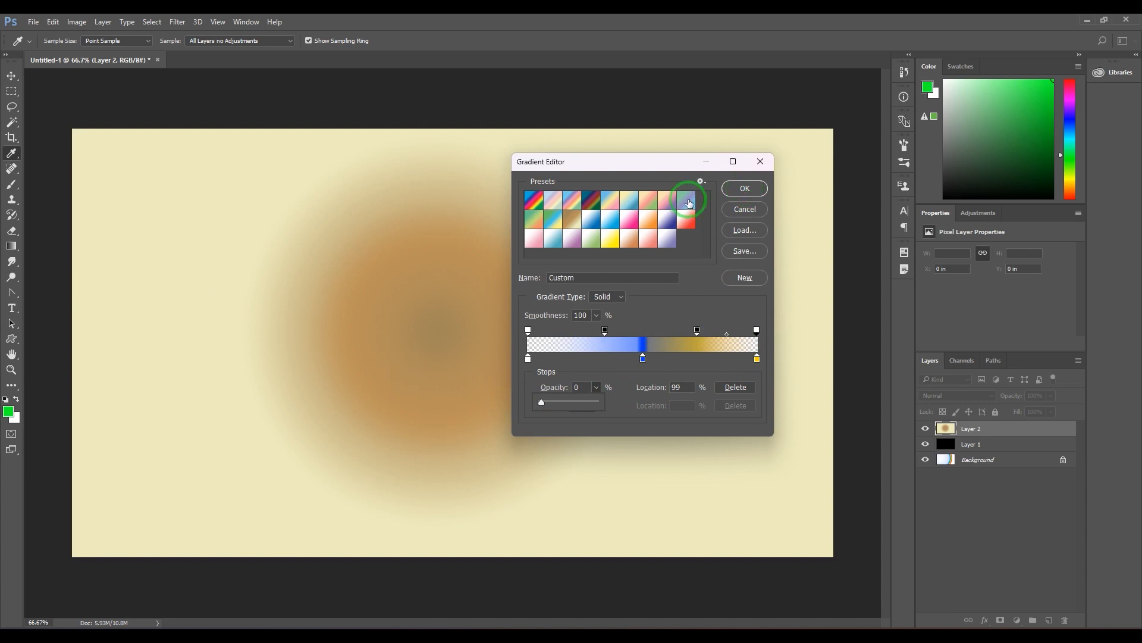
pyautogui.click(744, 188)
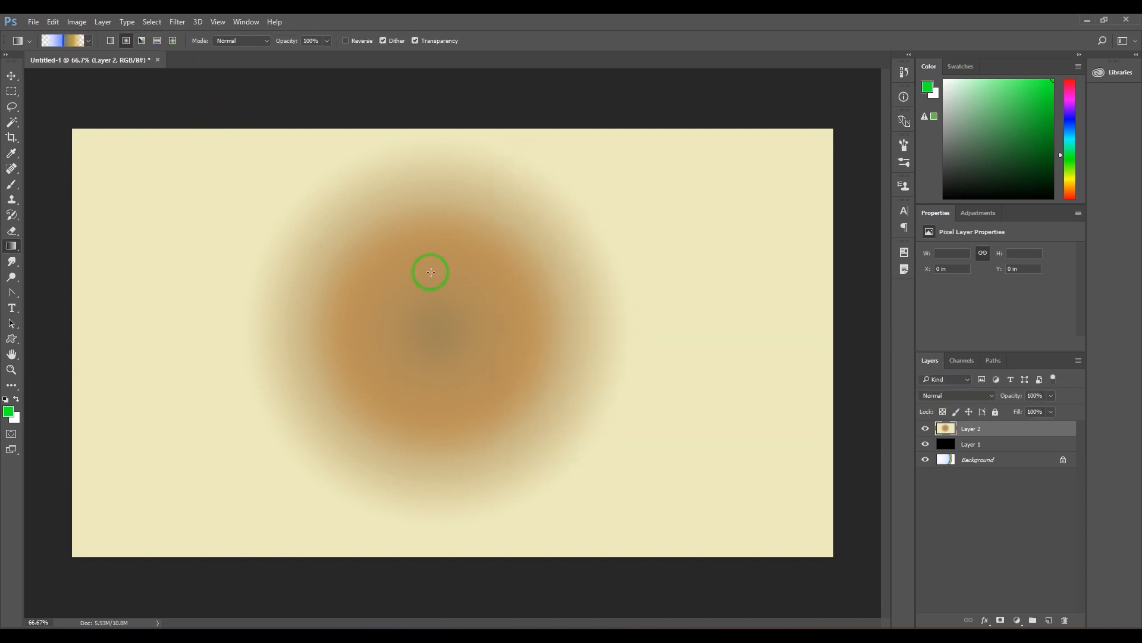
# Step: Draw the radial gradient outward from the centre of Layer 2 and delete that layer
pyautogui.moveTo(439, 330)
pyautogui.mouseDown()
pyautogui.moveTo(612, 260)
pyautogui.moveTo(633, 271)
pyautogui.mouseUp()
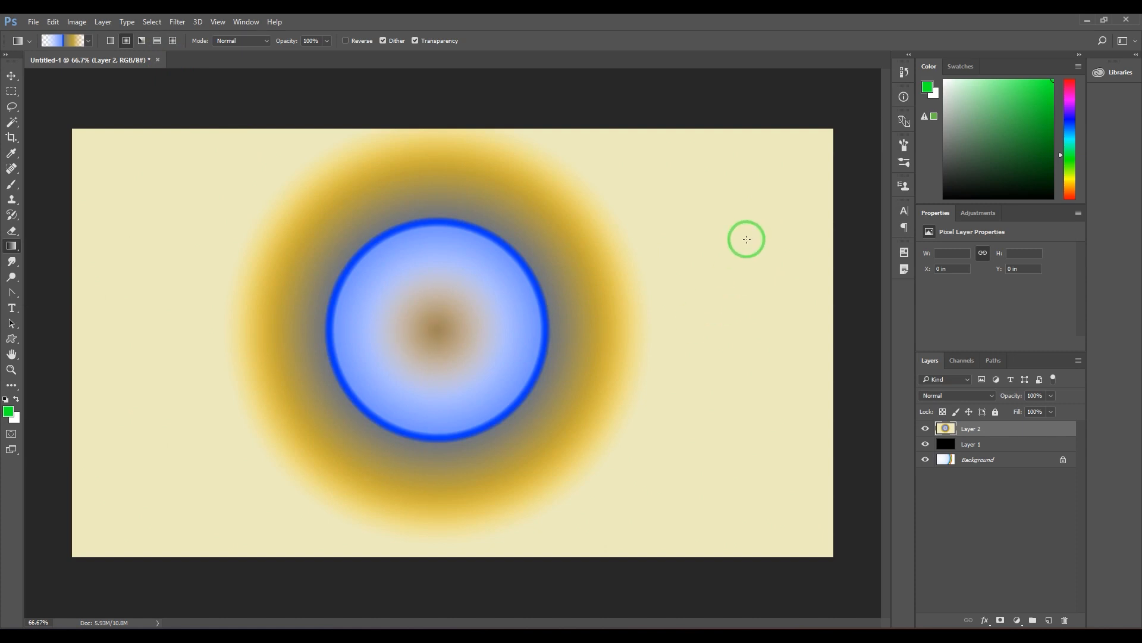
pyautogui.moveTo(964, 441); pyautogui.dragTo(1064, 620)
# Step: Undo a trial radial gradient on the black Layer 1 and draw it from near the centre of a new layer instead
pyautogui.moveTo(507, 346)
pyautogui.mouseDown()
pyautogui.moveTo(571, 322)
pyautogui.moveTo(648, 319)
pyautogui.mouseUp()
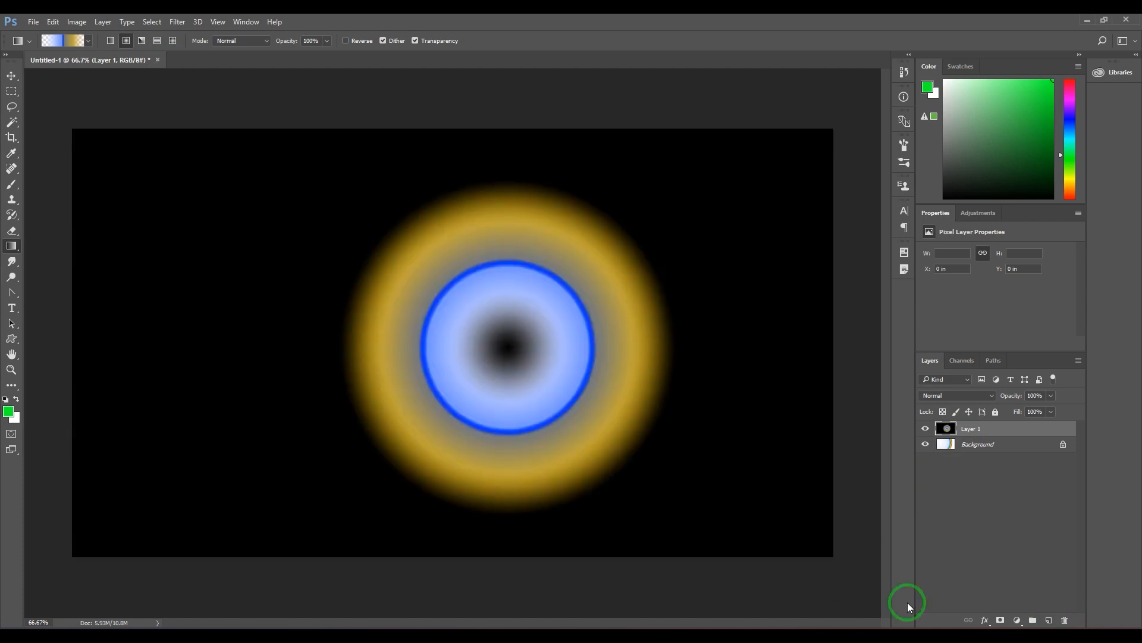
pyautogui.hotkey('ctrl', 'z')
pyautogui.click(1049, 620)
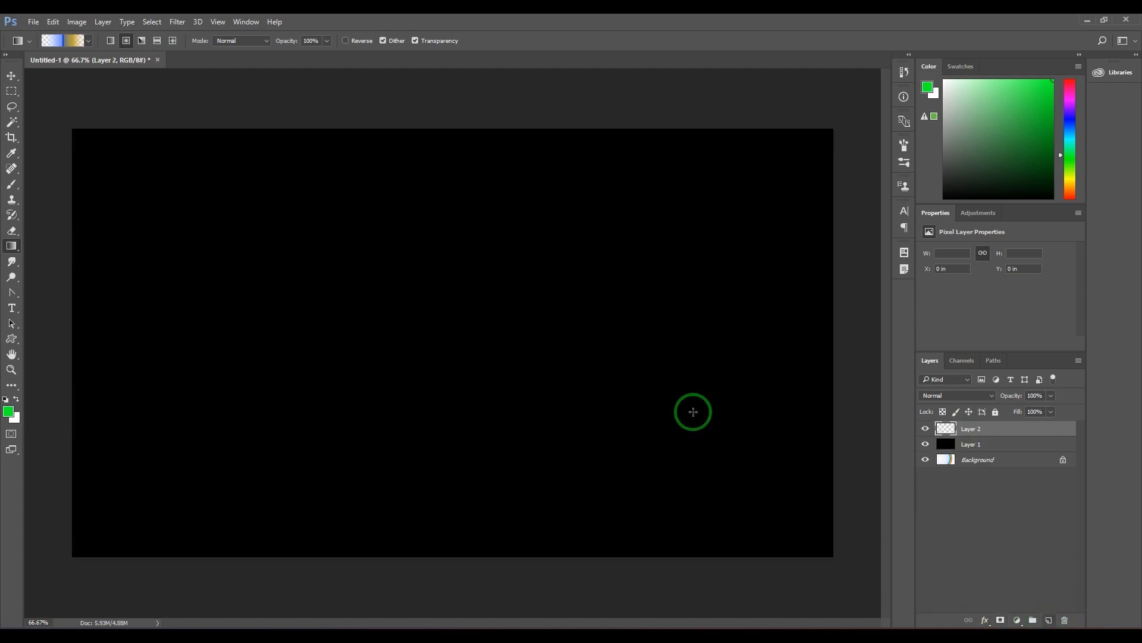
pyautogui.moveTo(476, 360); pyautogui.dragTo(710, 263)
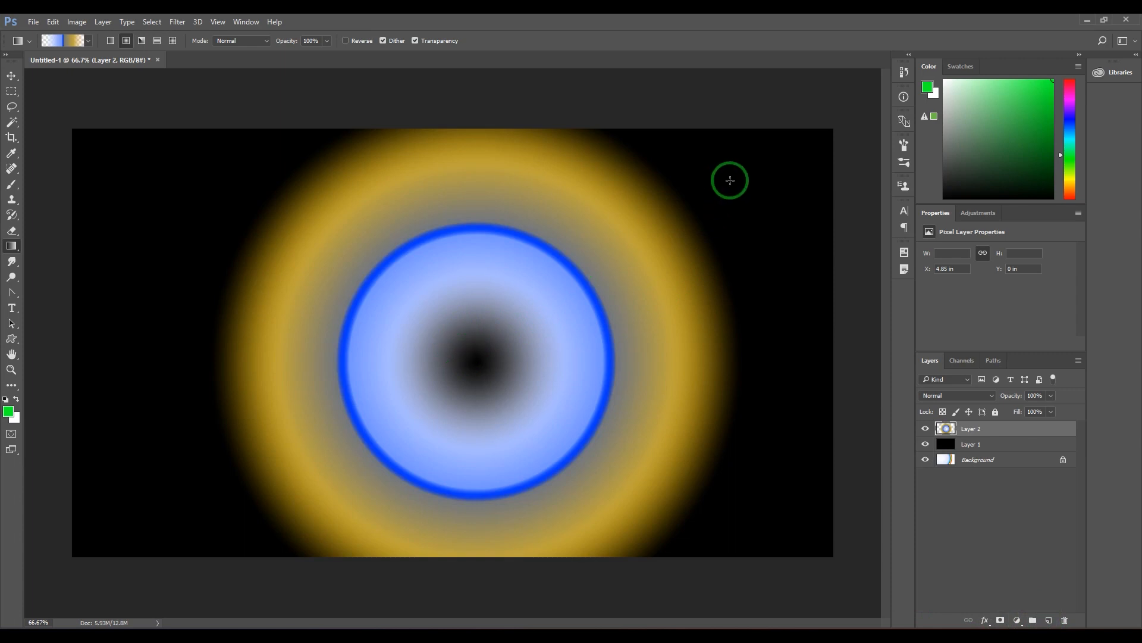
# Step: Open the custom gradient for editing, inspect its blue colour stop and change the gradient type to Noise
pyautogui.click(63, 42)
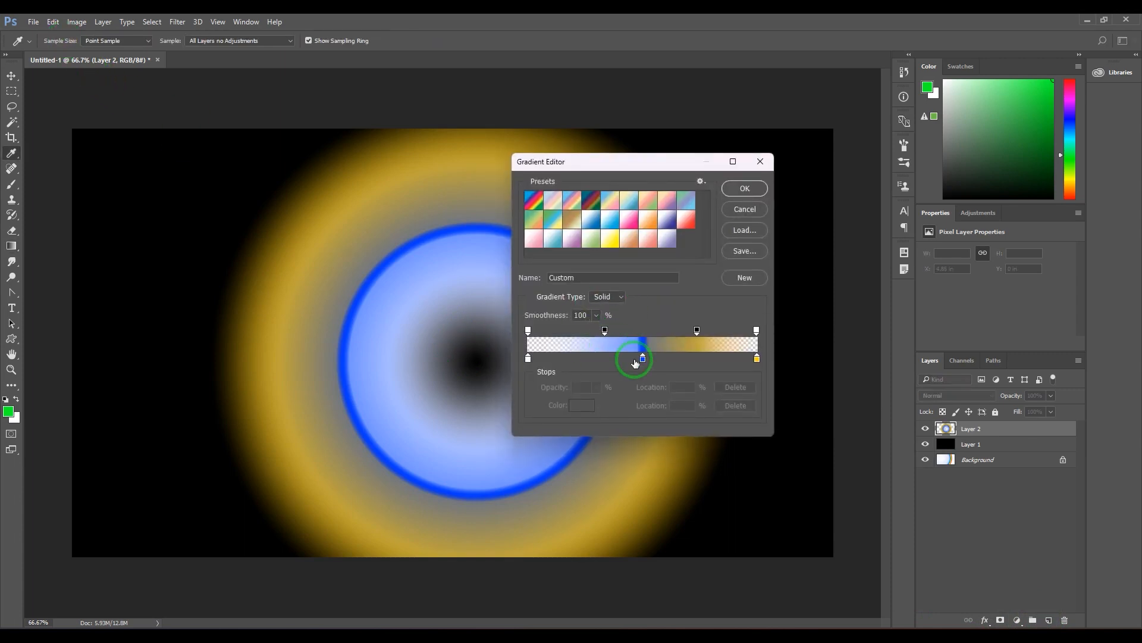
pyautogui.click(642, 358)
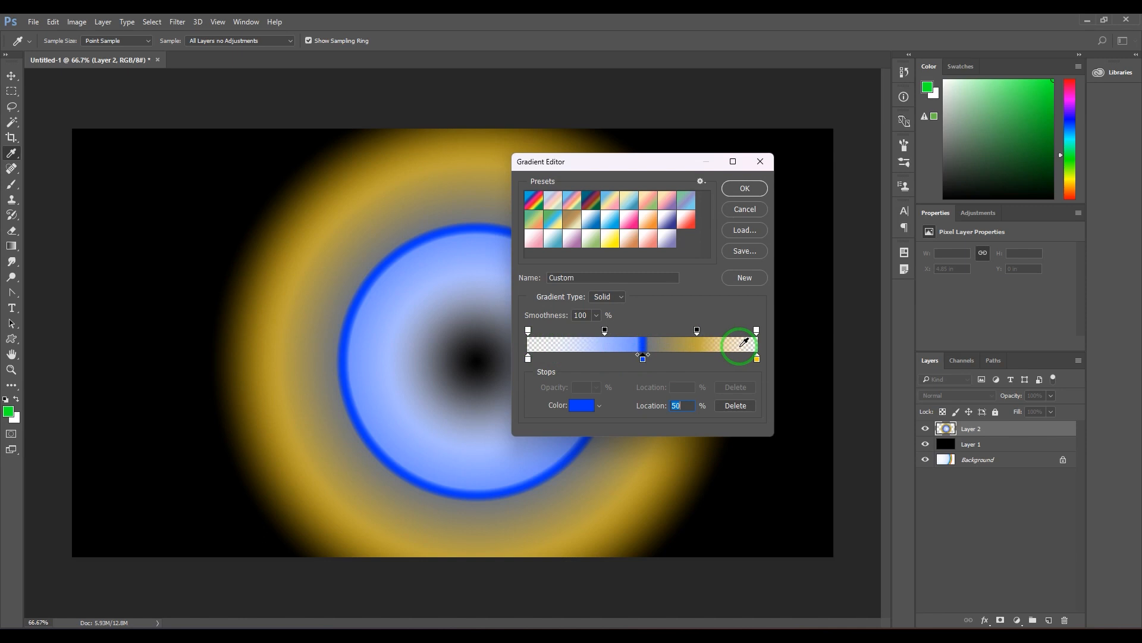
pyautogui.click(612, 296)
pyautogui.click(617, 317)
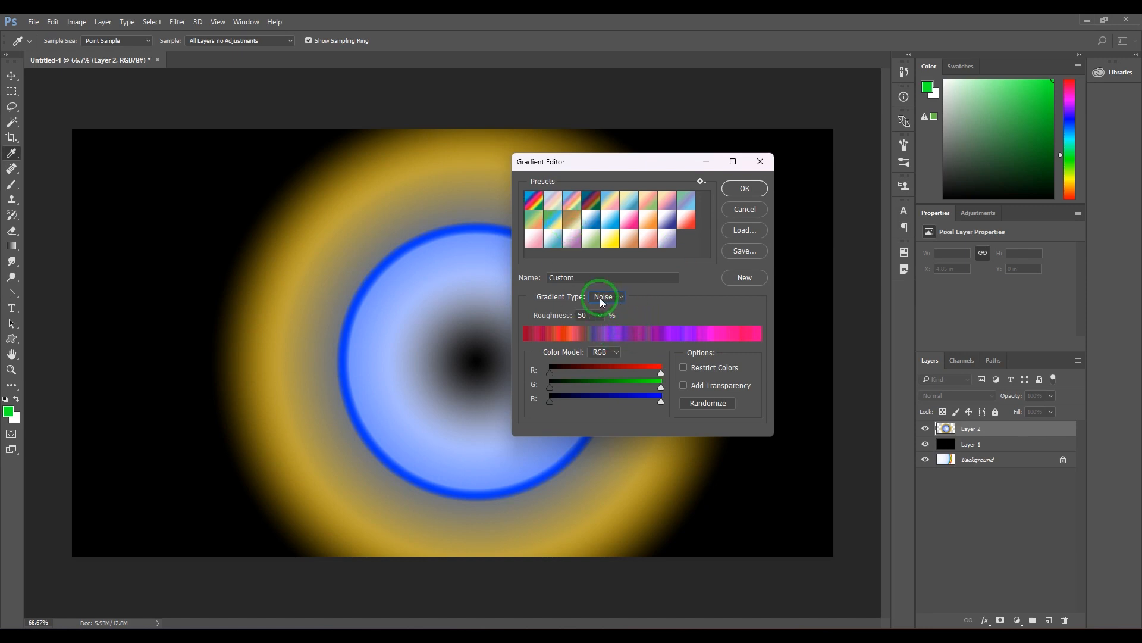
# Step: Set the noise gradient's roughness to 21% and draw it radially outward from the canvas centre on Layer 2
pyautogui.click(601, 315)
pyautogui.moveTo(600, 329); pyautogui.dragTo(575, 330)
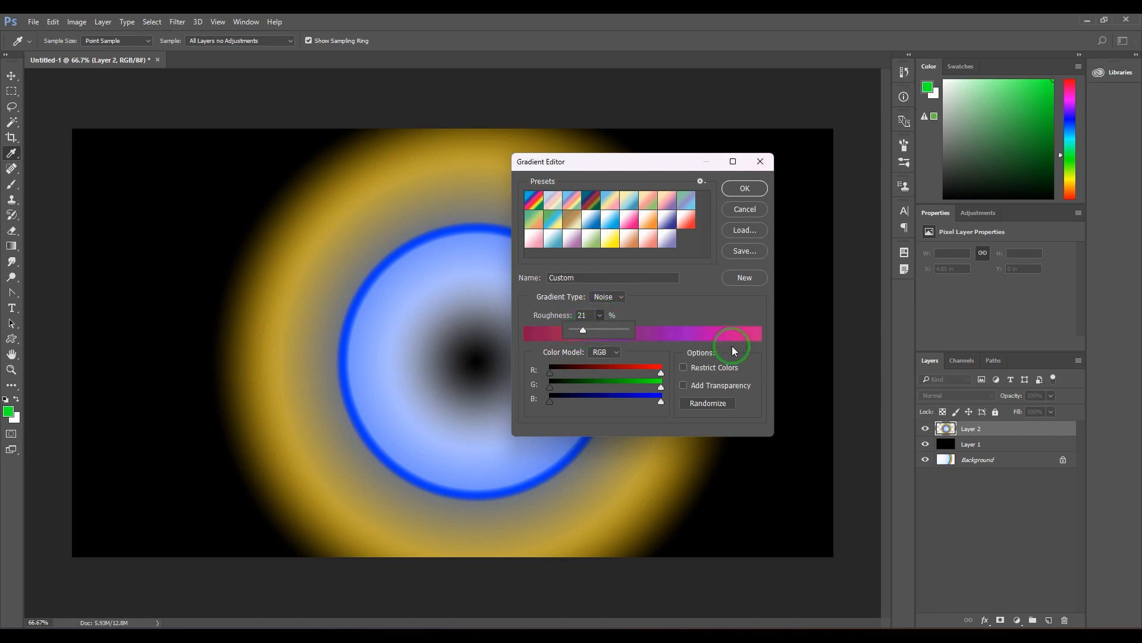
pyautogui.click(730, 195)
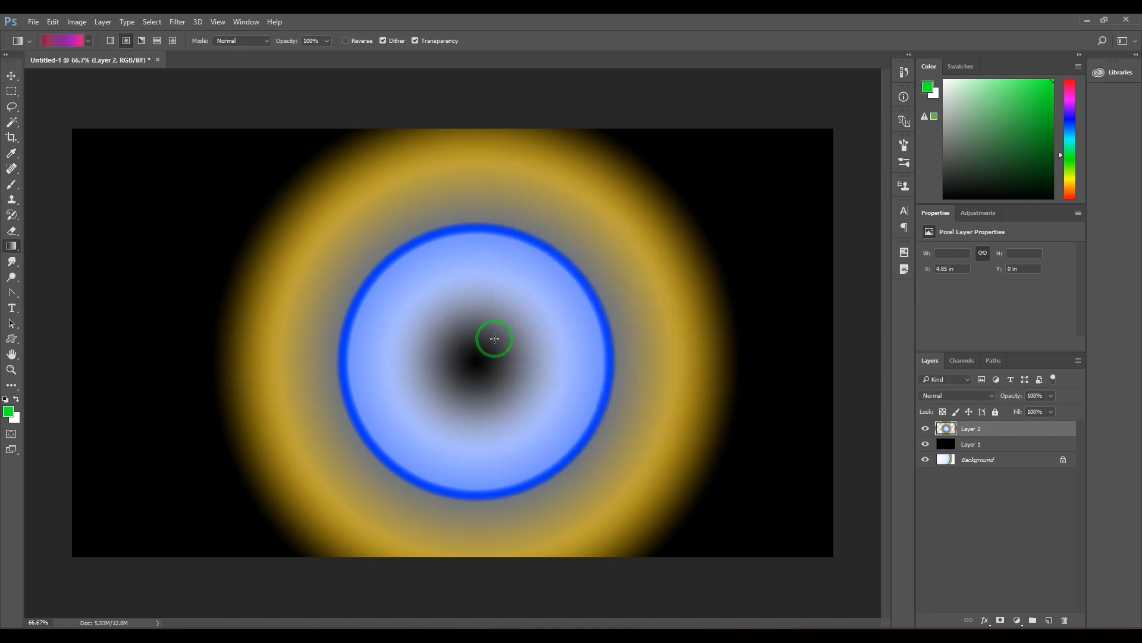
pyautogui.moveTo(493, 337); pyautogui.dragTo(781, 234)
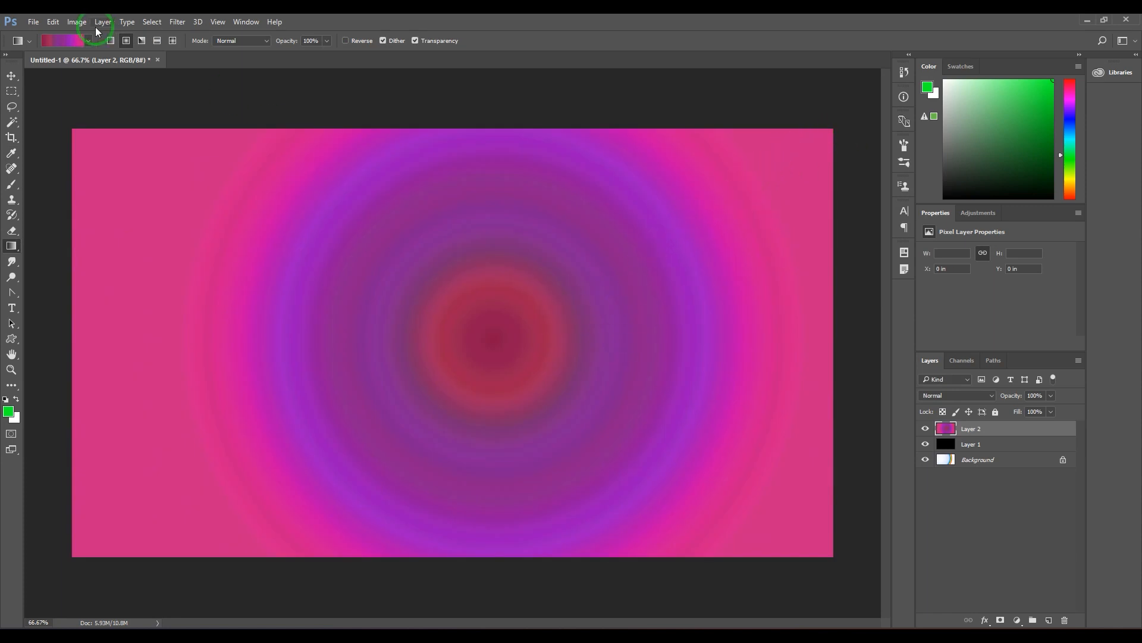
# Step: Raise the noise gradient's roughness to 100% and draw it radially over Layer 2 from near the centre
pyautogui.click(63, 40)
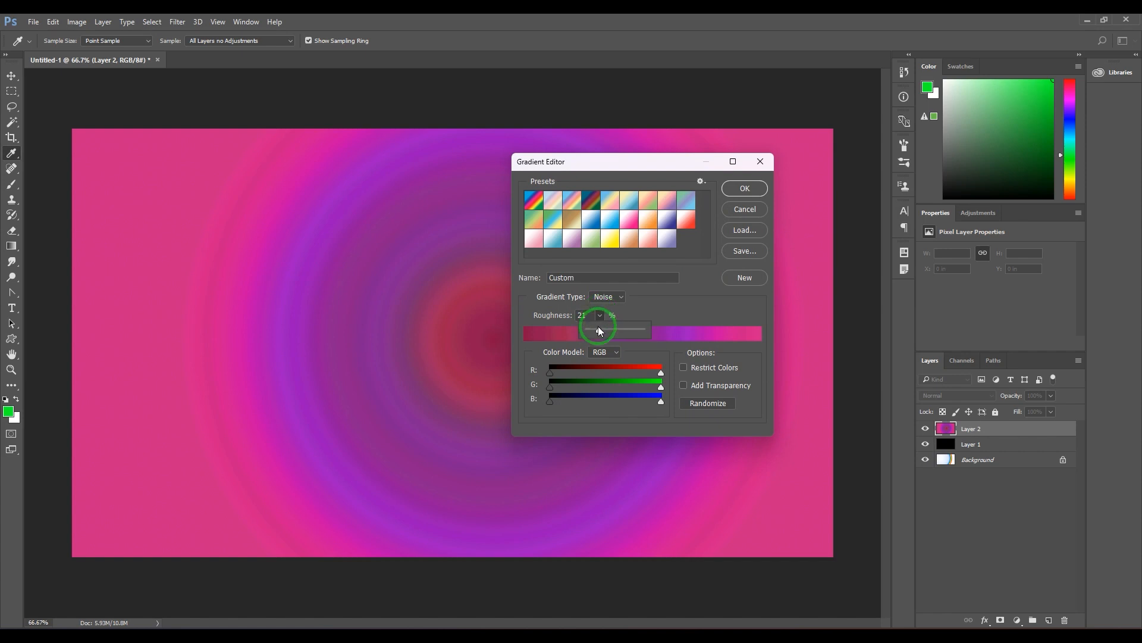
pyautogui.moveTo(599, 331); pyautogui.dragTo(680, 332)
pyautogui.click(744, 188)
pyautogui.moveTo(485, 347); pyautogui.dragTo(832, 220)
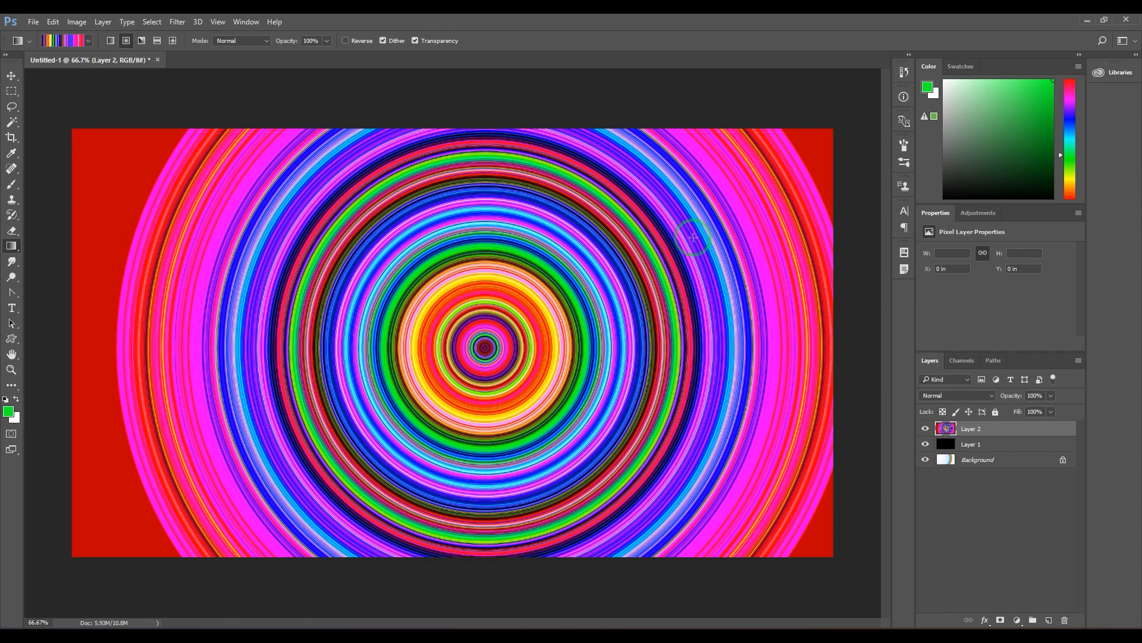
# Step: Reopen the noise gradient for editing and set its roughness to 50%
pyautogui.click(87, 42)
pyautogui.click(57, 40)
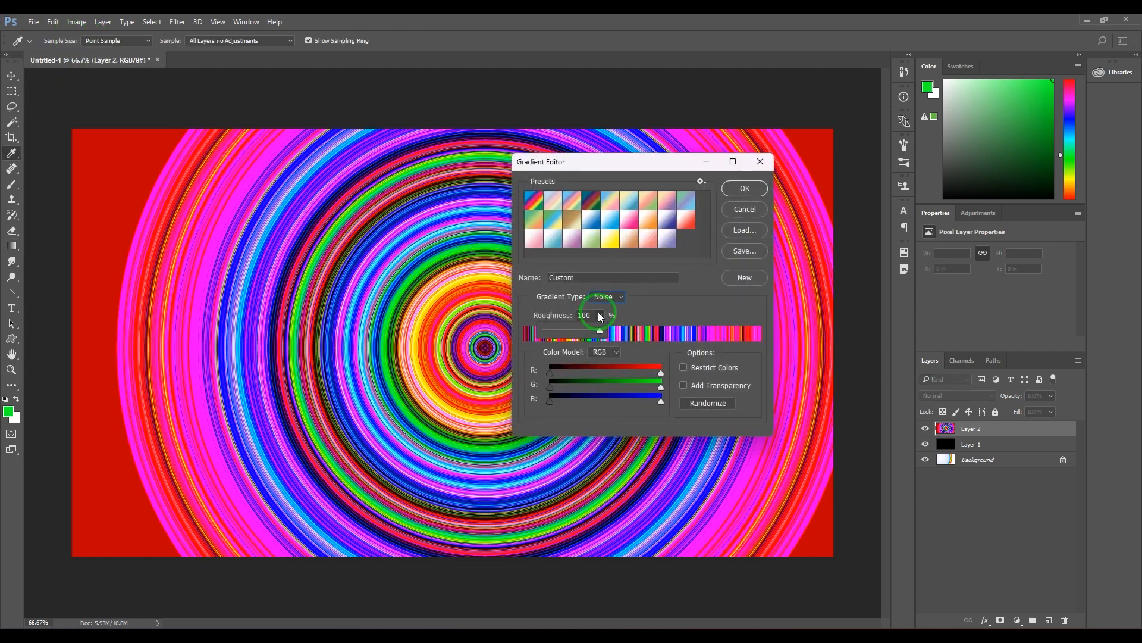
pyautogui.press('Tab')
pyautogui.write('50')
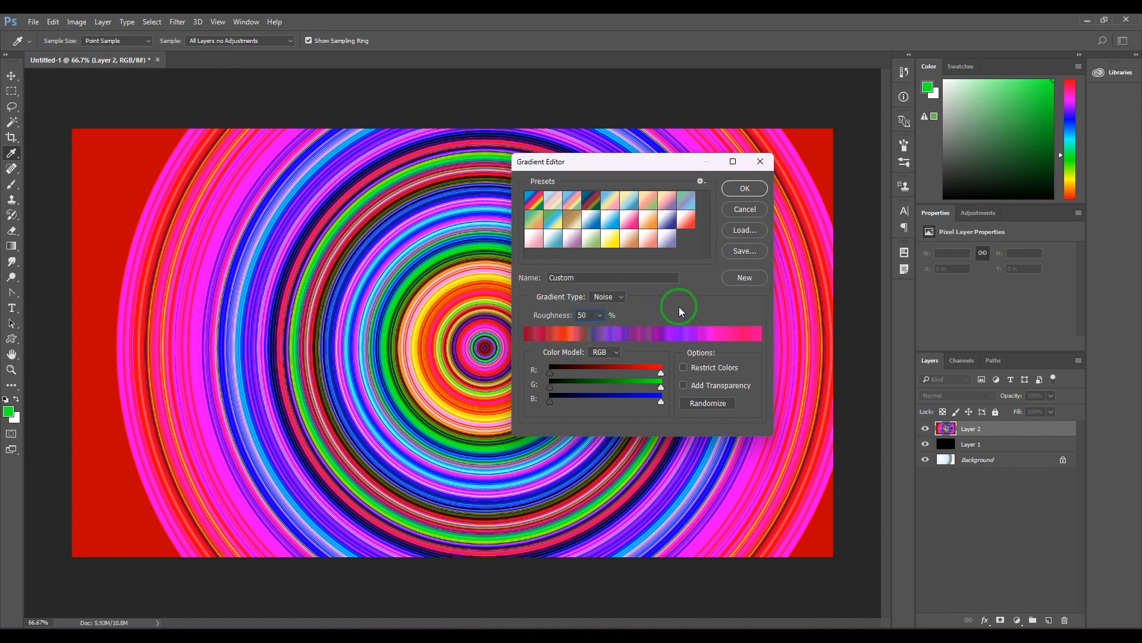
# Step: Enable Restrict Colors and Add Transparency for the noise gradient, toggling each to compare, and accept the gradient
pyautogui.click(688, 368)
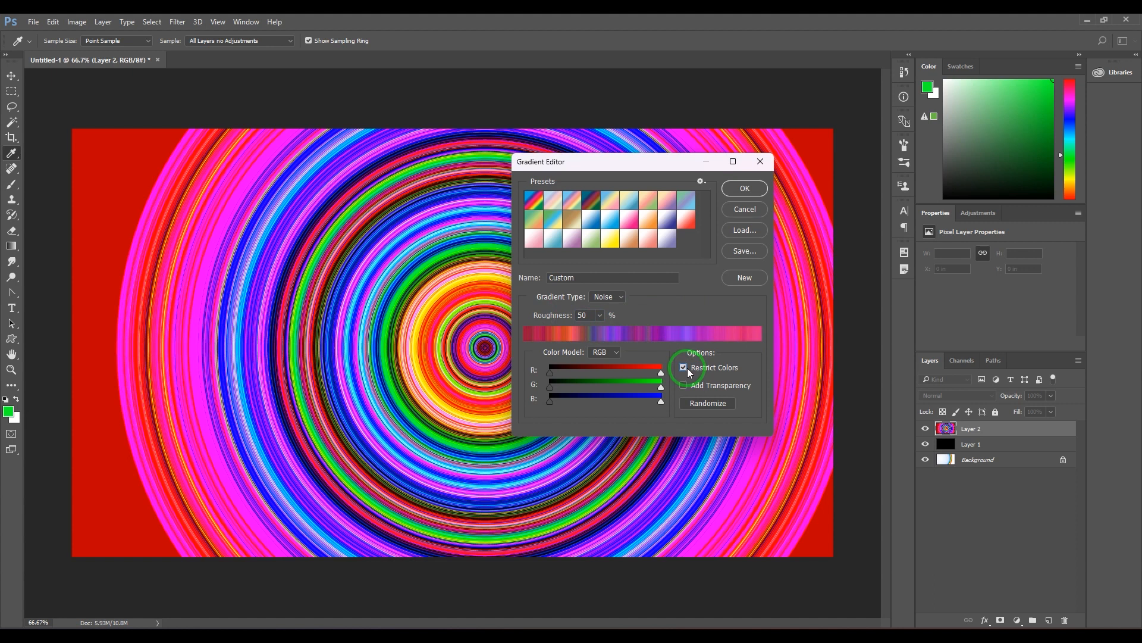
pyautogui.click(686, 365)
pyautogui.click(687, 365)
pyautogui.click(702, 385)
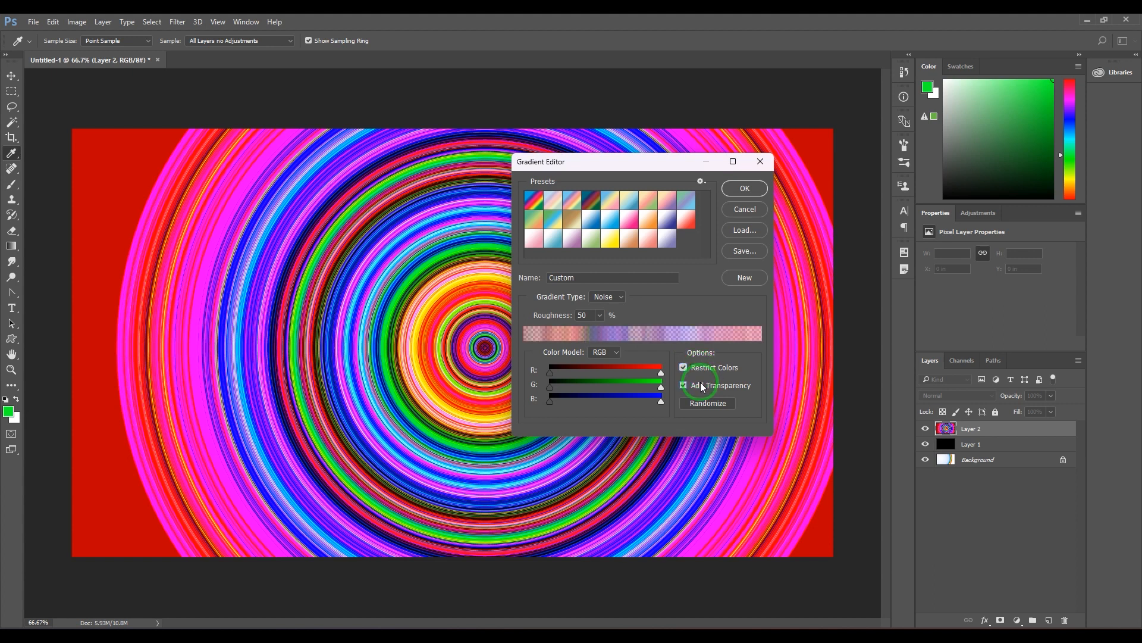
pyautogui.click(701, 383)
pyautogui.click(701, 383)
pyautogui.click(744, 188)
# Step: Delete Layer 2 and draw the noise gradient radially over Layer 1, starting slightly right of the canvas centre
pyautogui.moveTo(1006, 429); pyautogui.dragTo(1064, 620)
pyautogui.moveTo(543, 314); pyautogui.dragTo(784, 212)
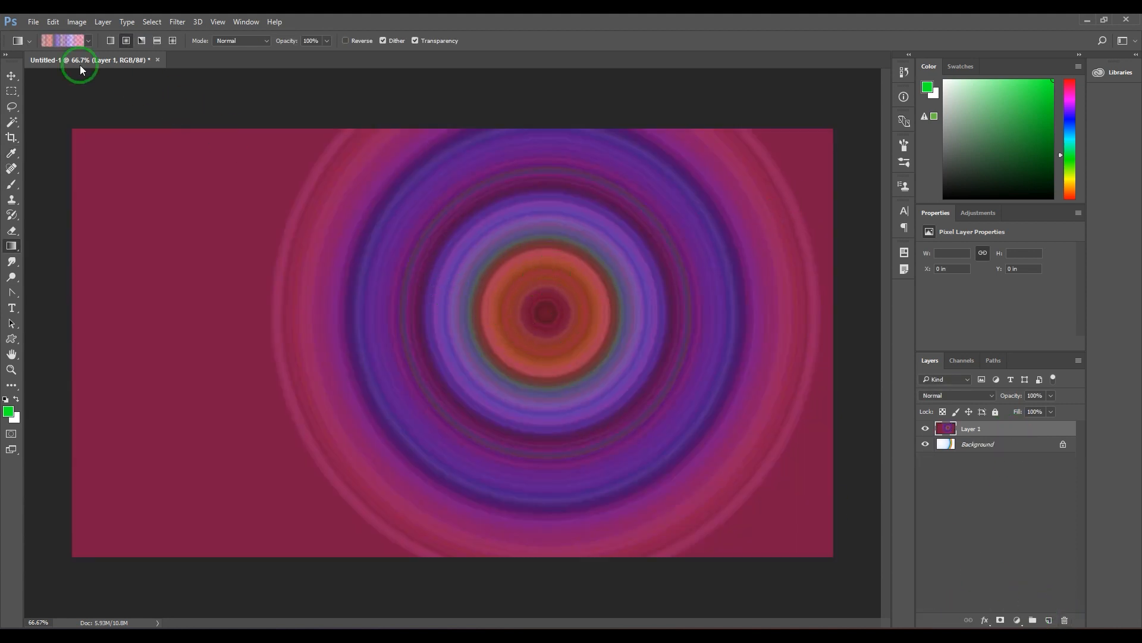
# Step: Turn off Add Transparency for the noise gradient and randomize its colours several times
pyautogui.click(71, 40)
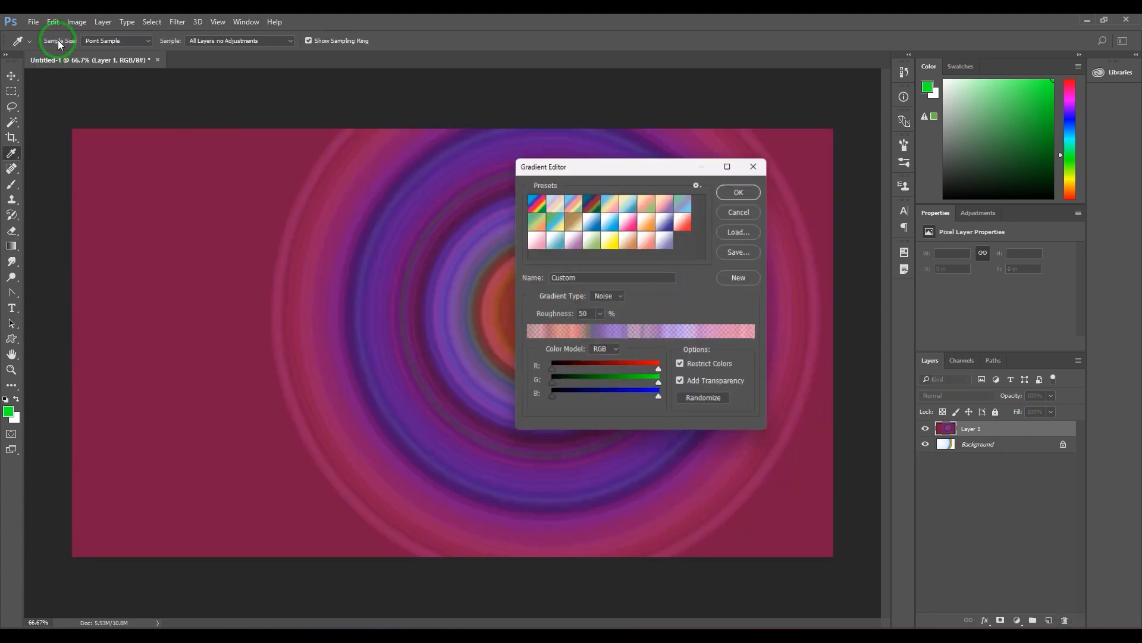
pyautogui.click(684, 384)
pyautogui.click(684, 383)
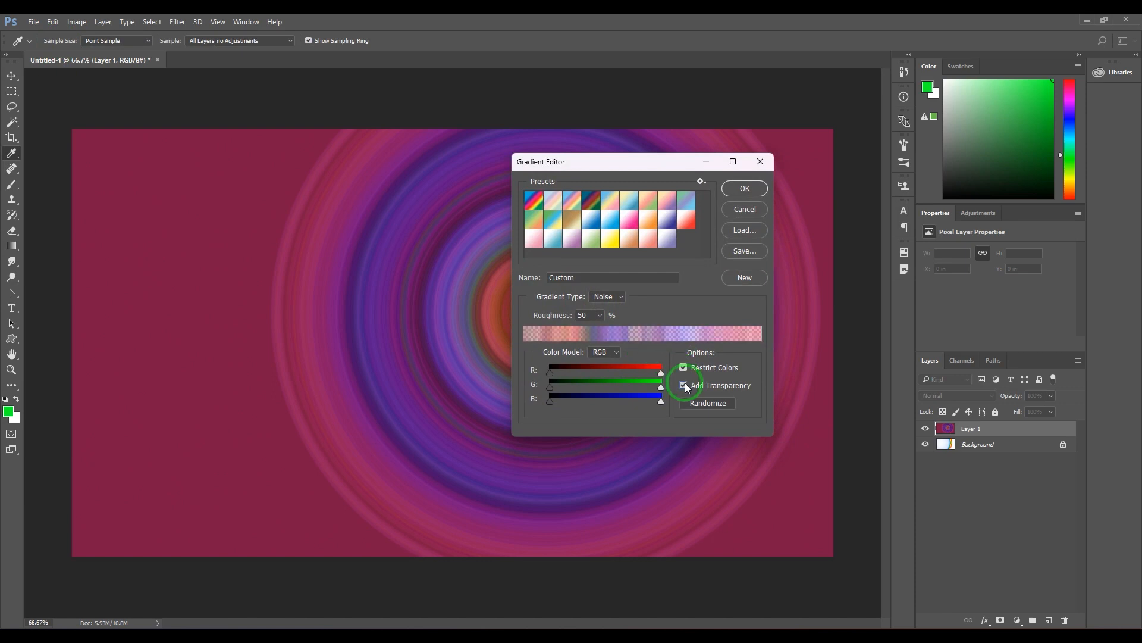
pyautogui.click(708, 404)
pyautogui.click(708, 403)
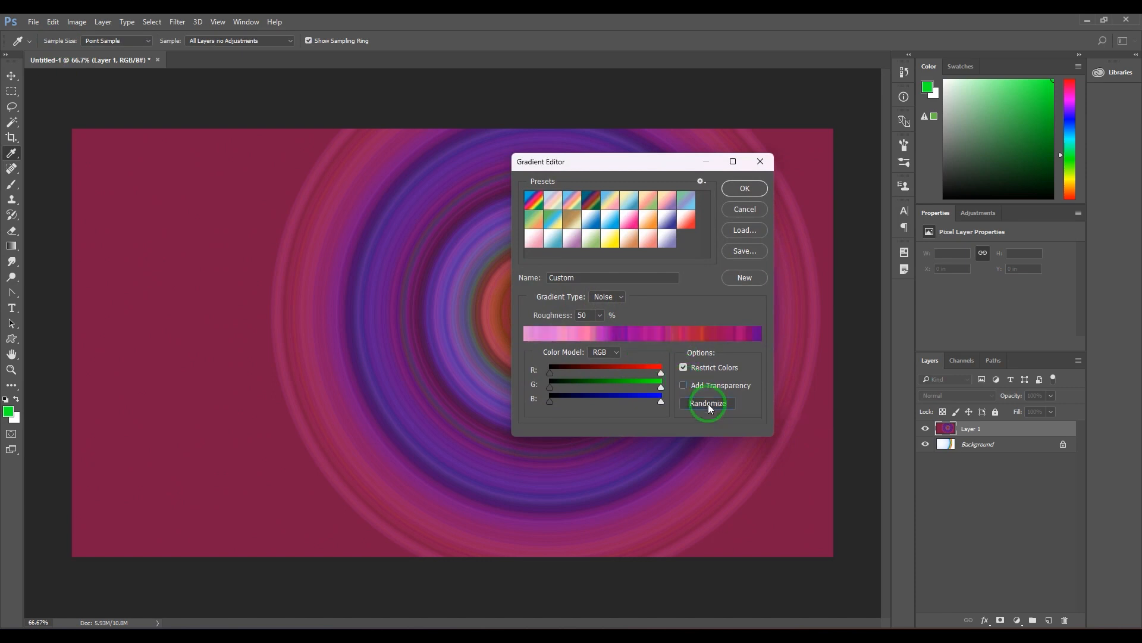
pyautogui.click(708, 404)
pyautogui.click(708, 403)
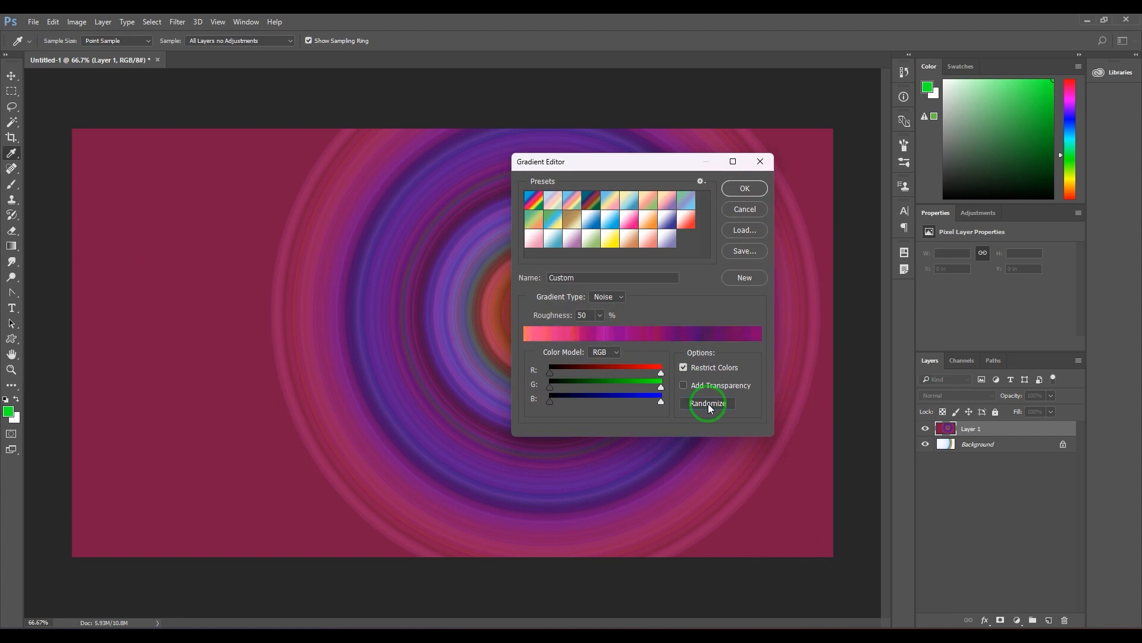
pyautogui.click(708, 403)
pyautogui.click(708, 404)
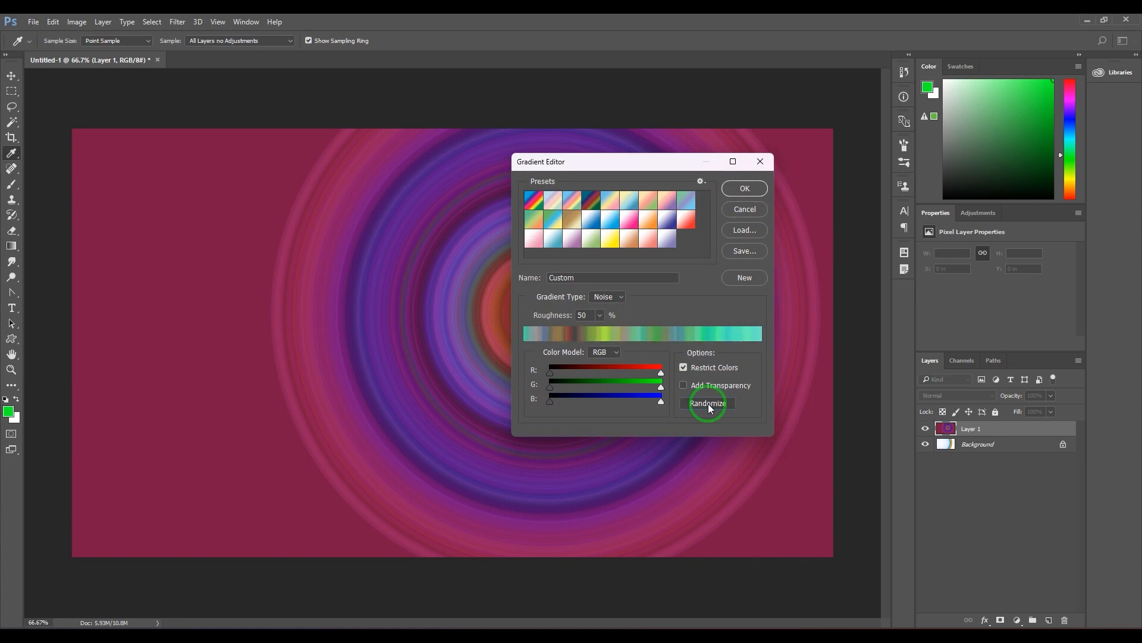
pyautogui.click(708, 403)
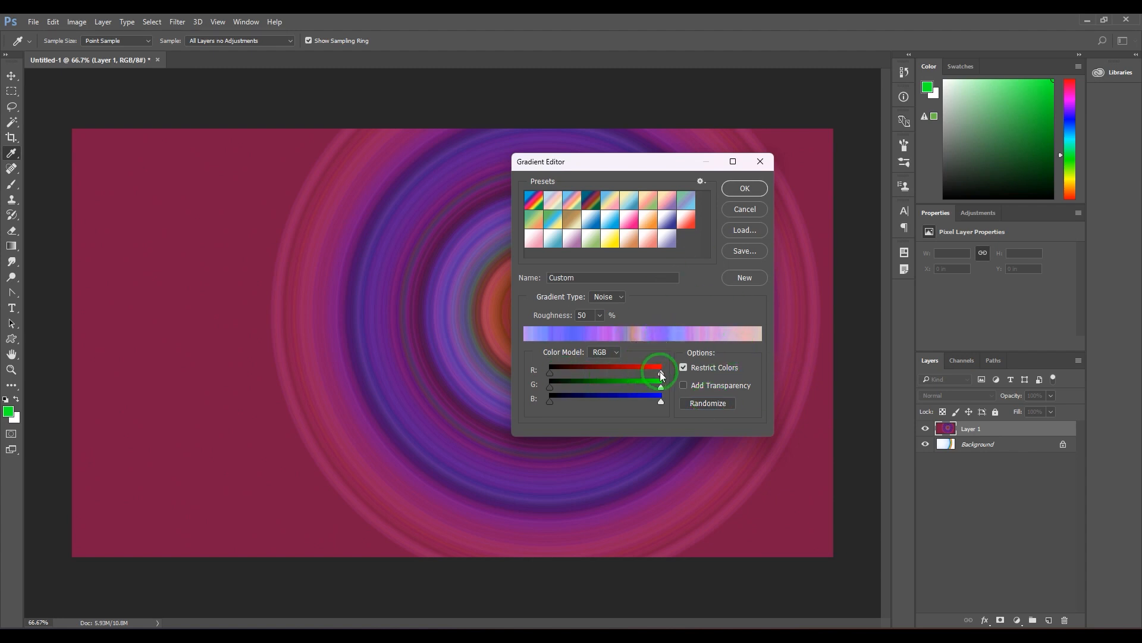
# Step: Try the red channel's range limits at their extremes in the noise gradient and return them to the full range
pyautogui.moveTo(660, 372); pyautogui.dragTo(711, 400)
pyautogui.moveTo(550, 373); pyautogui.dragTo(657, 374)
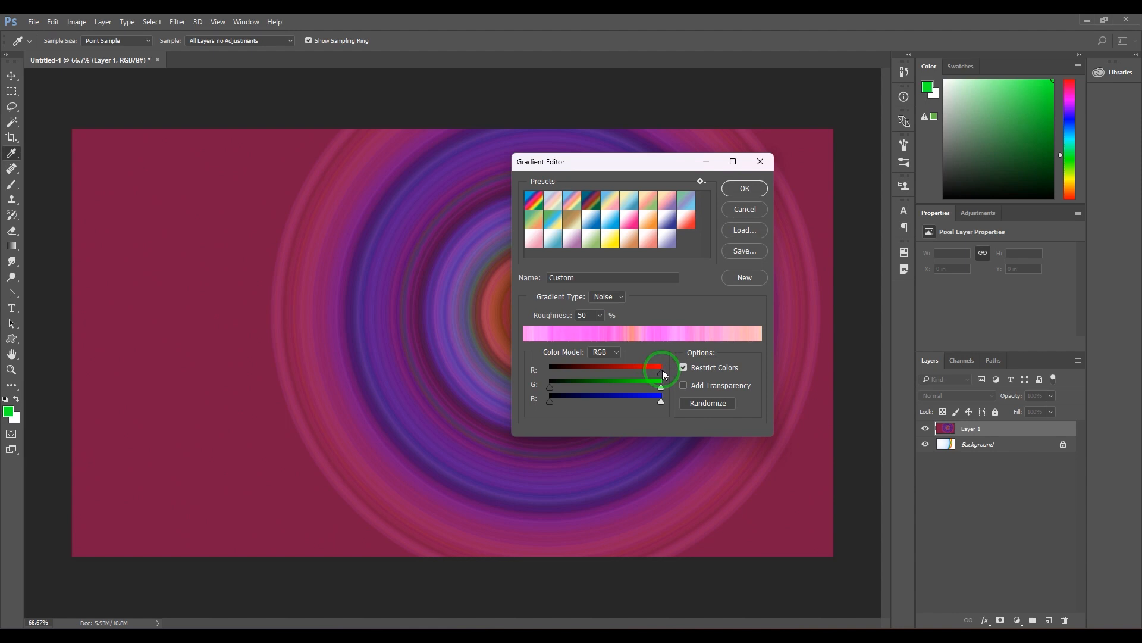
pyautogui.moveTo(660, 373); pyautogui.dragTo(549, 373)
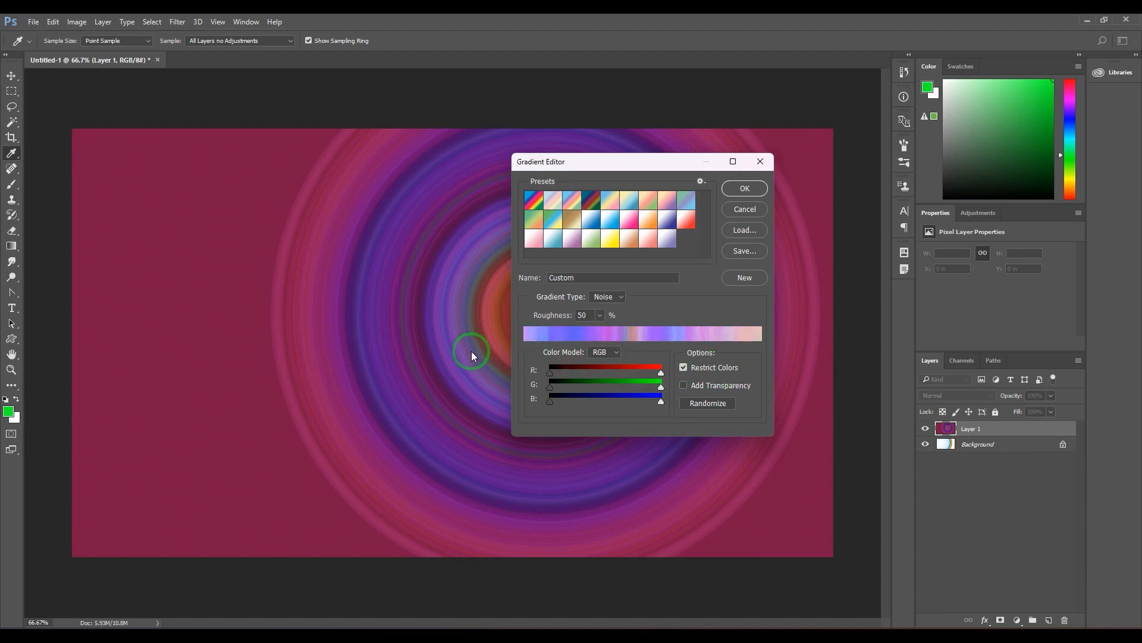
pyautogui.moveTo(471, 351); pyautogui.dragTo(346, 357)
# Step: Randomize the noise colours to a pink, purple and orange mix and draw it as a linear gradient from the canvas's top edge to its bottom
pyautogui.click(725, 406)
pyautogui.click(725, 406)
pyautogui.click(725, 407)
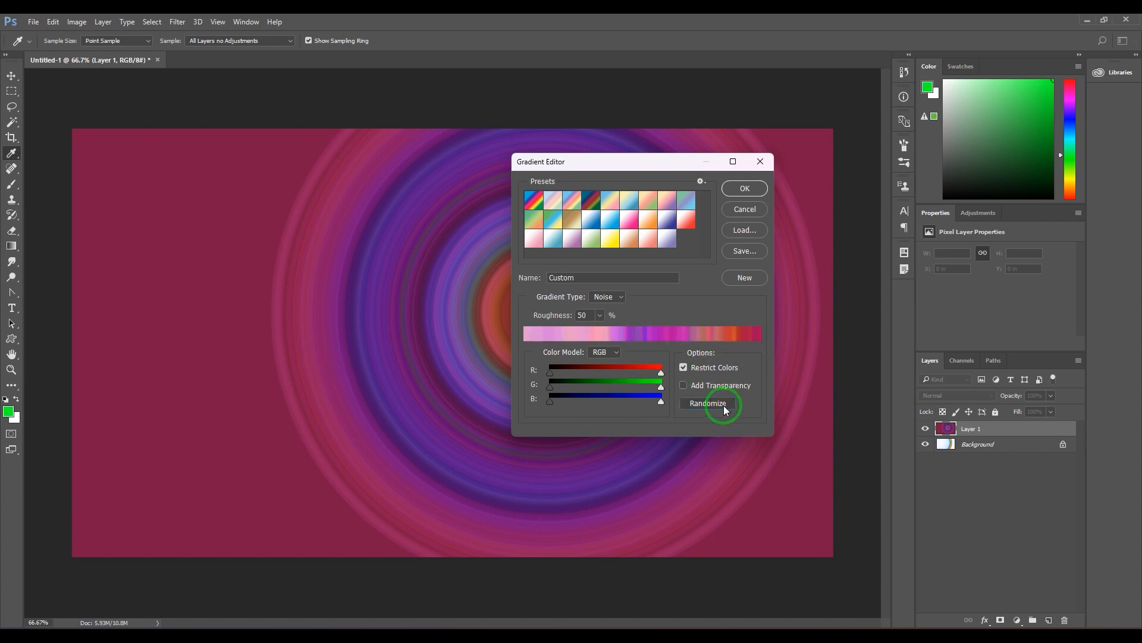
pyautogui.click(744, 189)
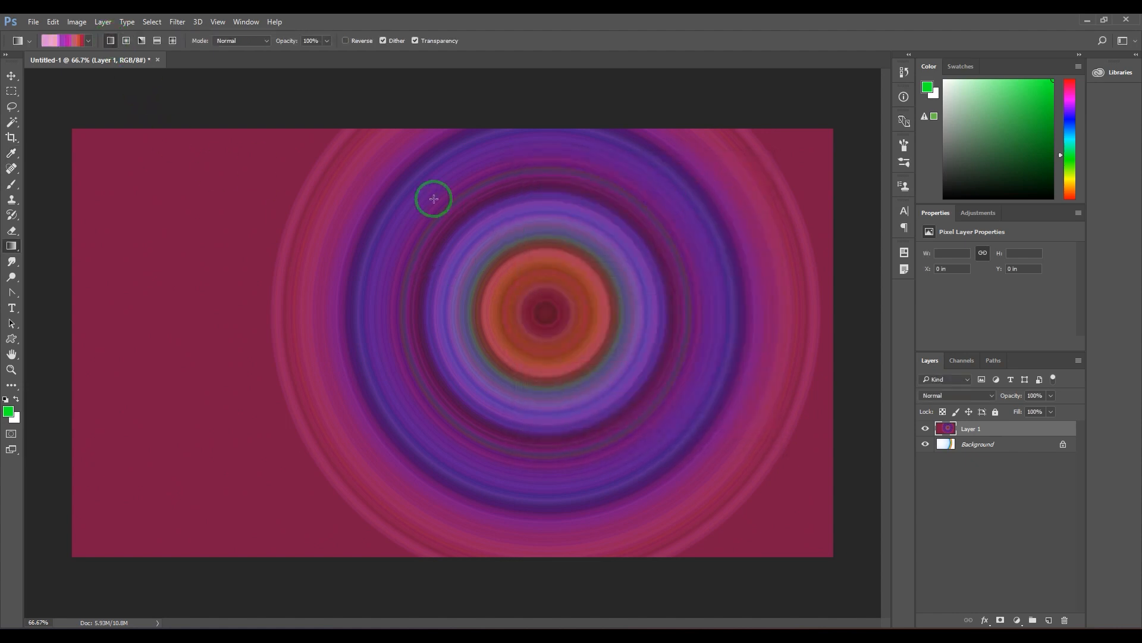
pyautogui.moveTo(435, 127); pyautogui.dragTo(416, 551)
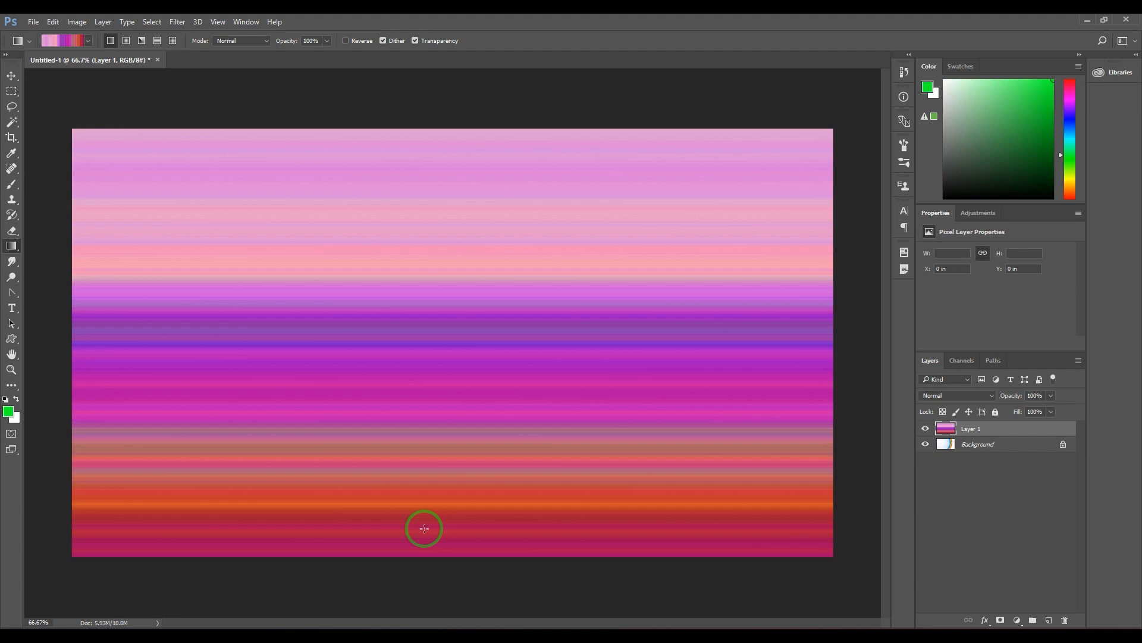
# Step: Redraw the noise gradient on Layer 1 as a radial gradient and as a horizontal angle gradient, both from near the centre
pyautogui.click(126, 40)
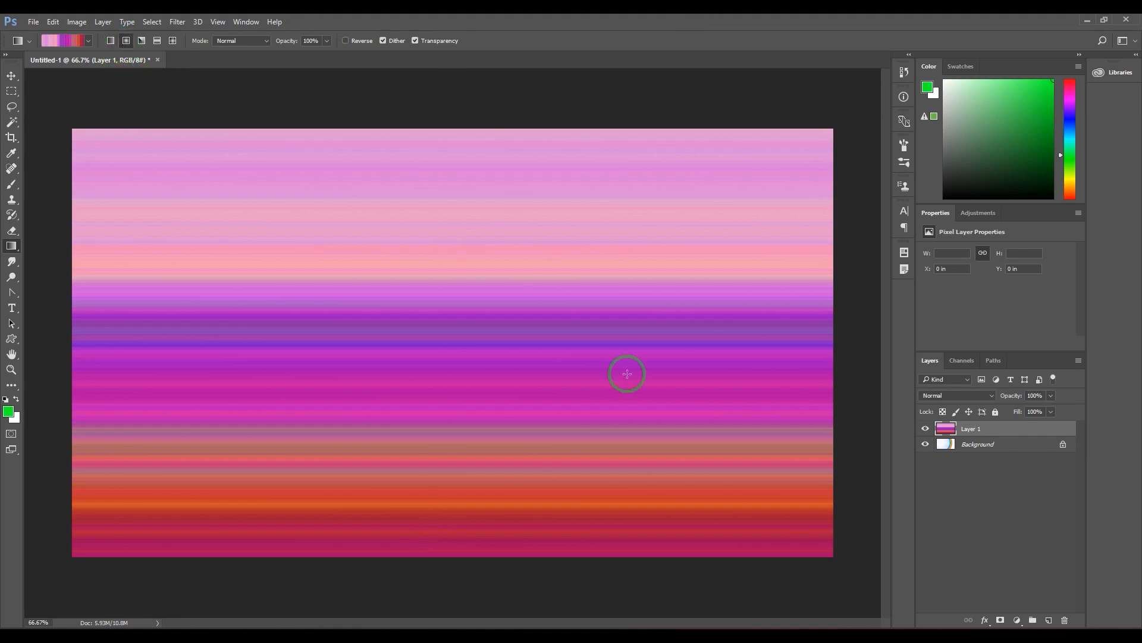
pyautogui.moveTo(470, 319); pyautogui.dragTo(874, 546)
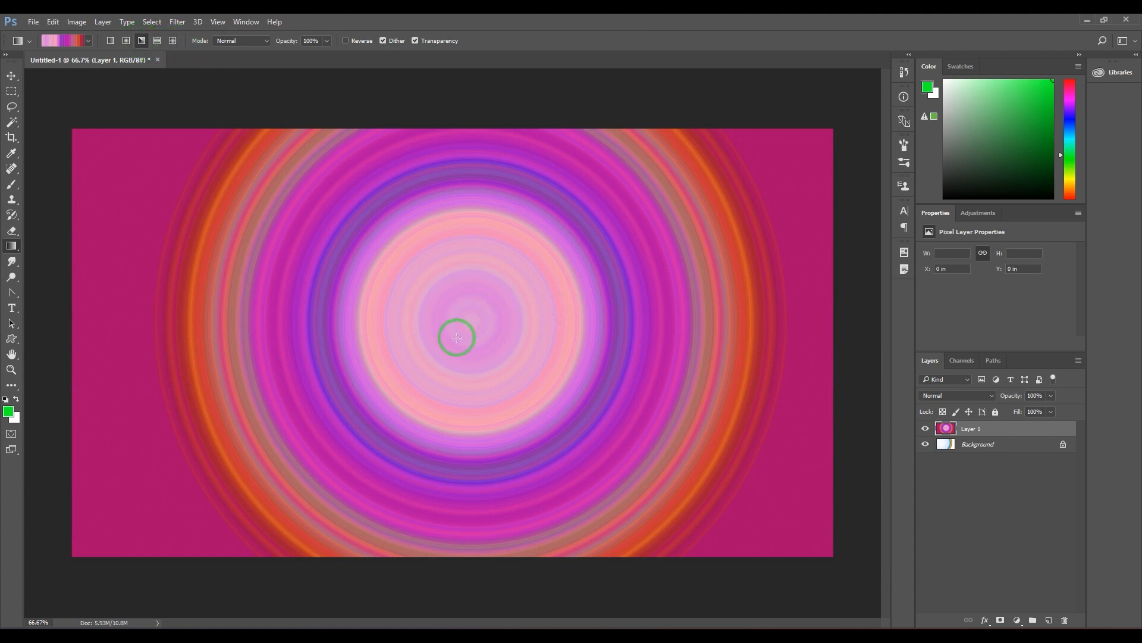
pyautogui.moveTo(459, 331); pyautogui.dragTo(777, 331)
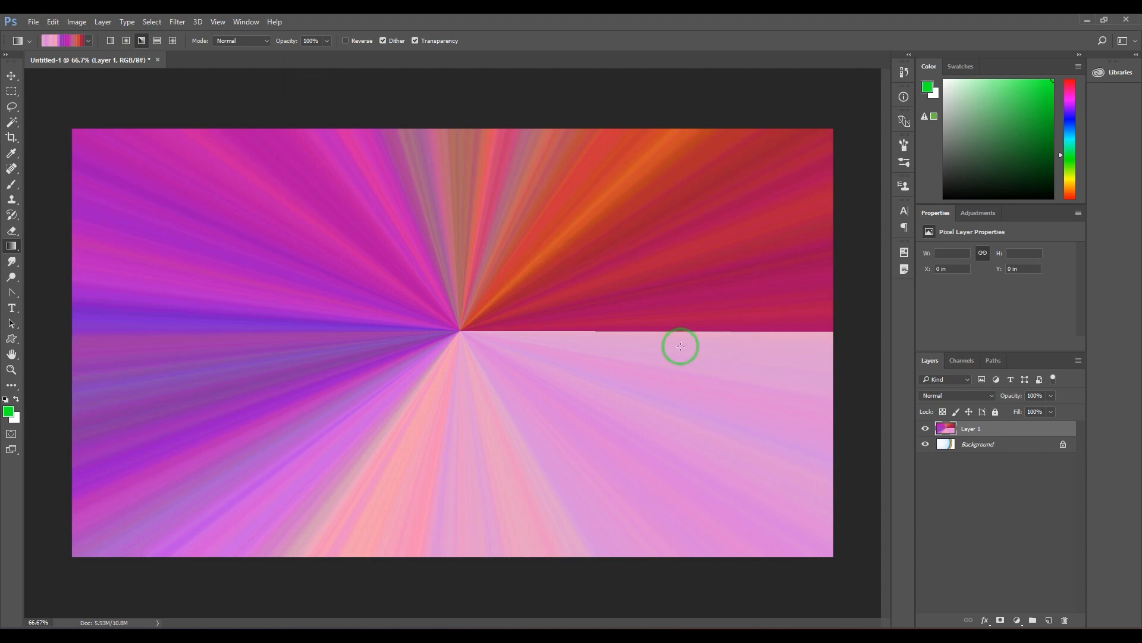
# Step: Give Layer 1's angle gradient harsh contrast with an RGB Curves adjustment, including points at input 196, output 178 and input 174, output 12
pyautogui.hotkey('ctrl', 'u')
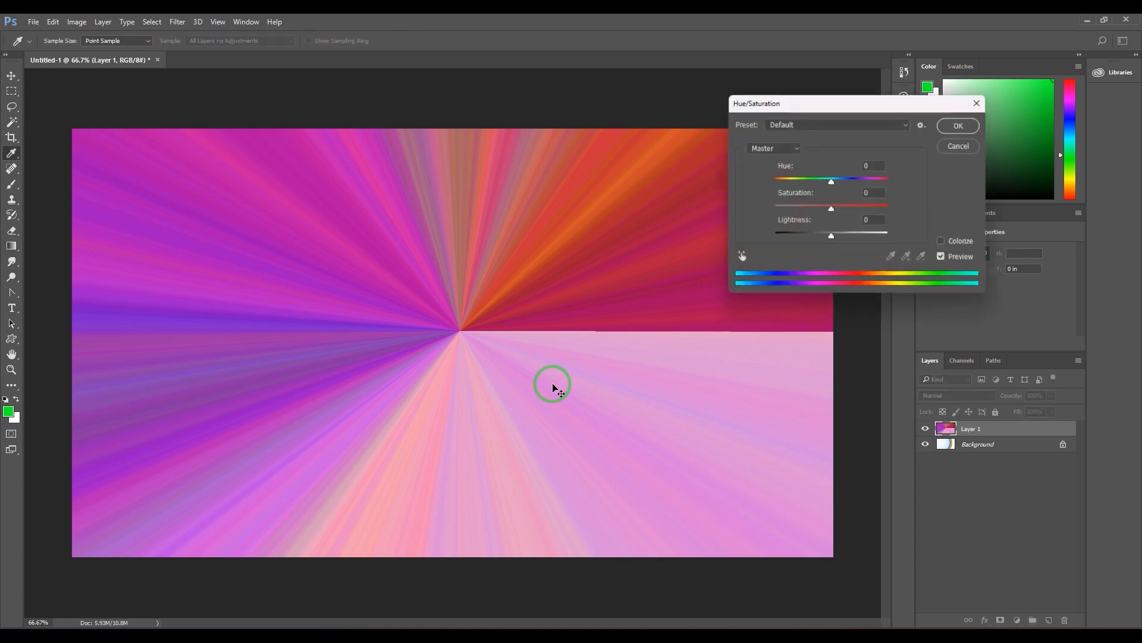
pyautogui.click(954, 146)
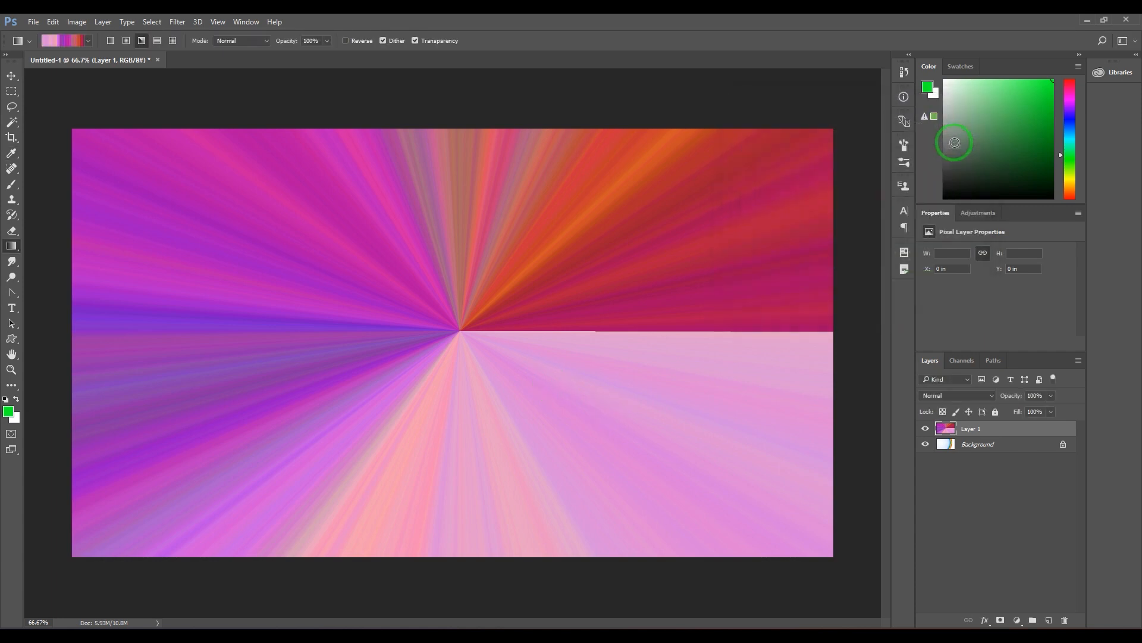
pyautogui.hotkey('ctrl', 'm')
pyautogui.moveTo(773, 299); pyautogui.dragTo(767, 272)
pyautogui.moveTo(721, 328); pyautogui.dragTo(707, 399)
pyautogui.moveTo(765, 271); pyautogui.dragTo(786, 298)
pyautogui.click(740, 370)
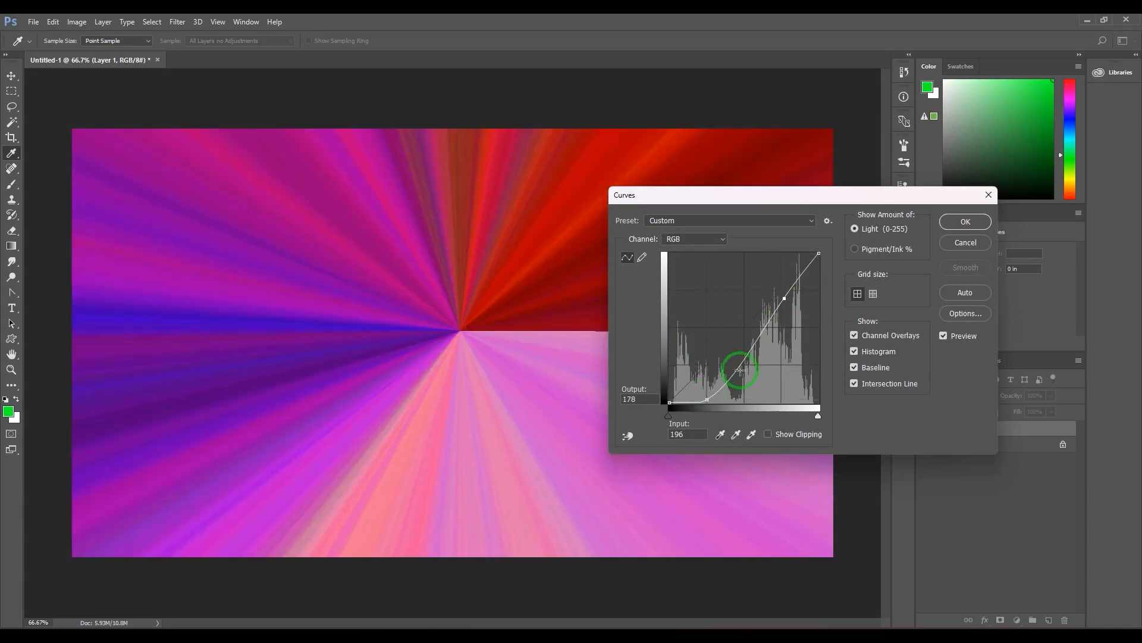
pyautogui.moveTo(753, 406); pyautogui.dragTo(771, 396)
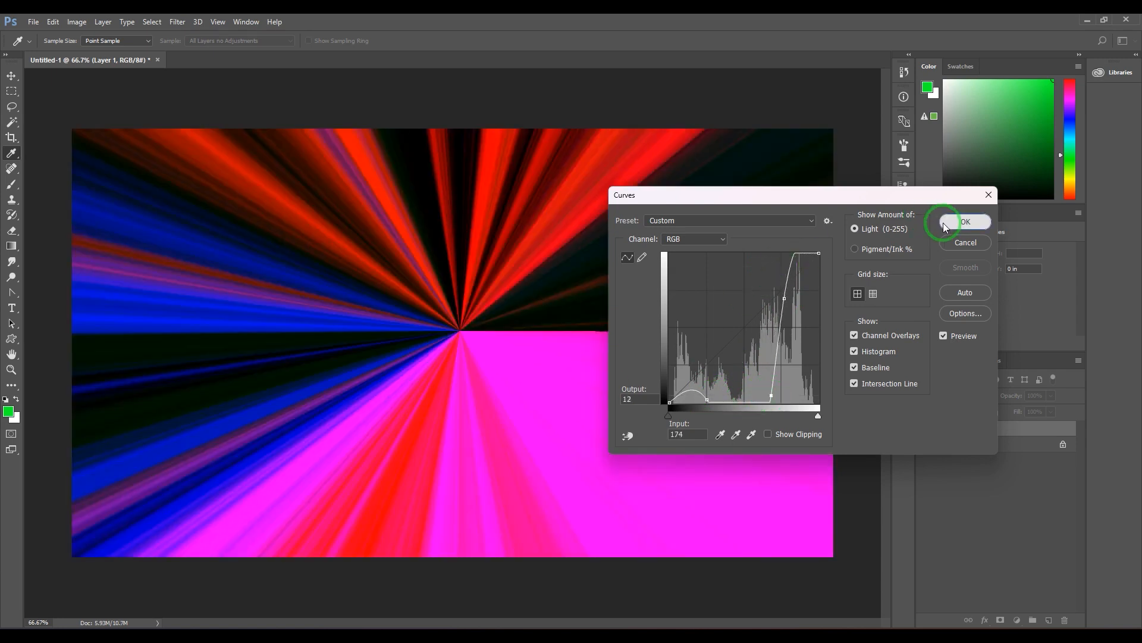
pyautogui.click(966, 221)
# Step: Fill Layer 1 with the default black and add an empty layer above it
pyautogui.press('g')
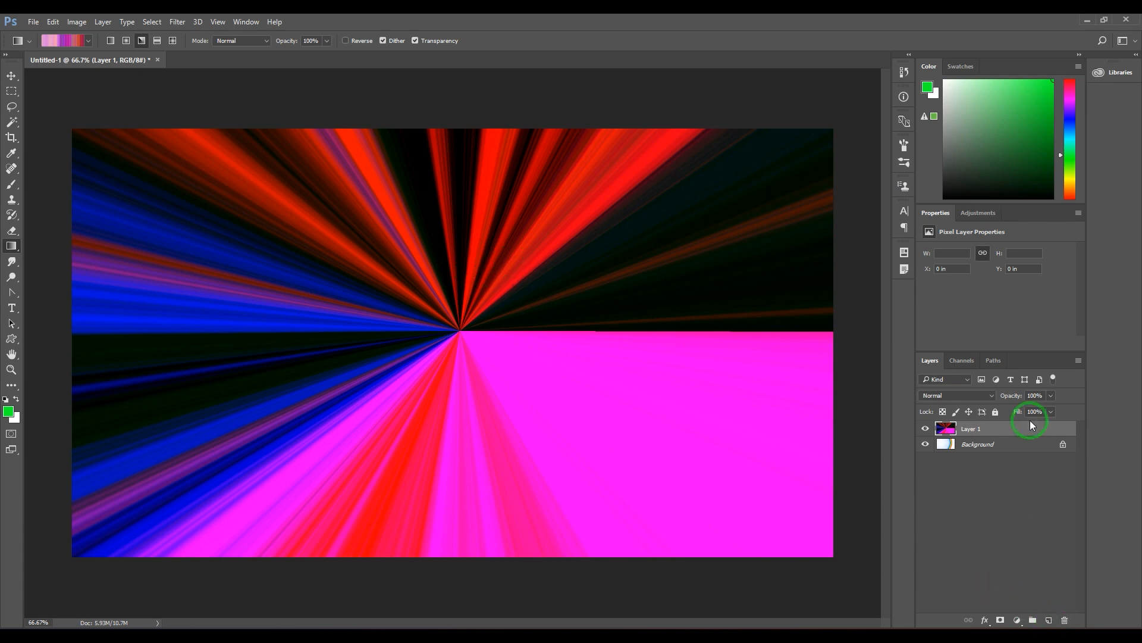
pyautogui.press('d')
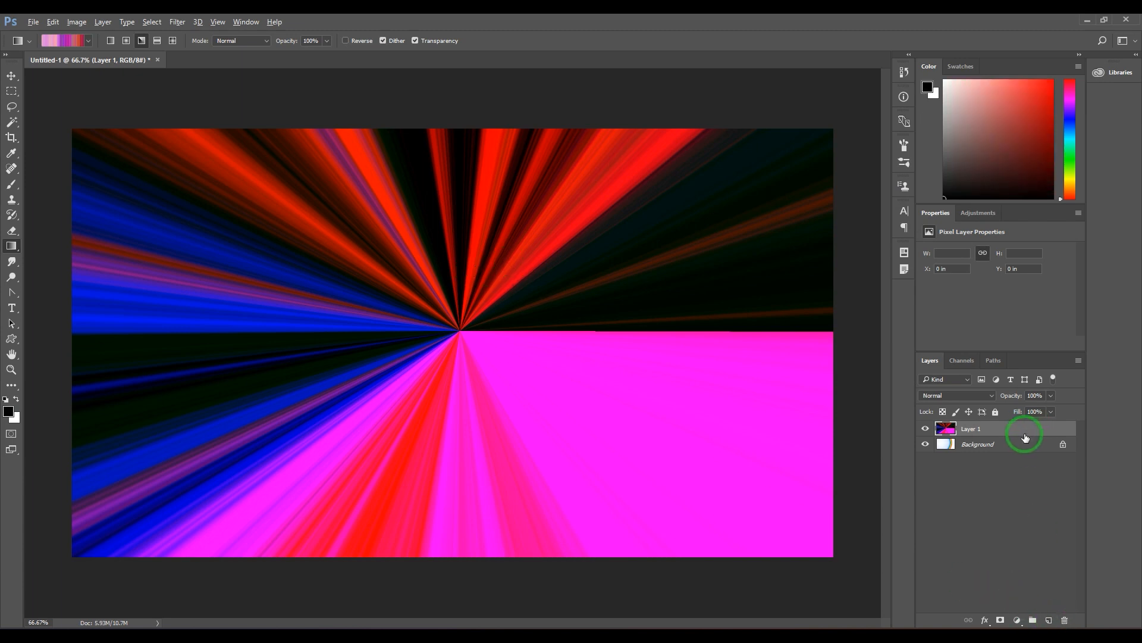
pyautogui.hotkey('alt', 'BackSpace')
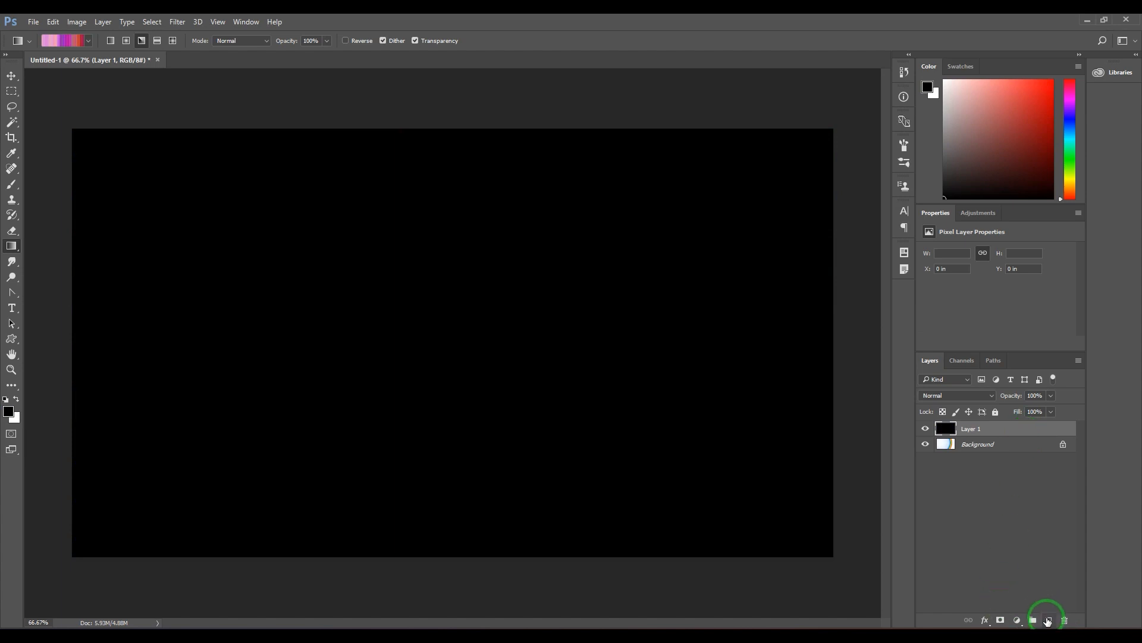
pyautogui.click(1049, 620)
# Step: Recolour the noise gradient to yellow-orange by cutting blue to zero and raising the lower limits of red and green to about a quarter
pyautogui.click(67, 42)
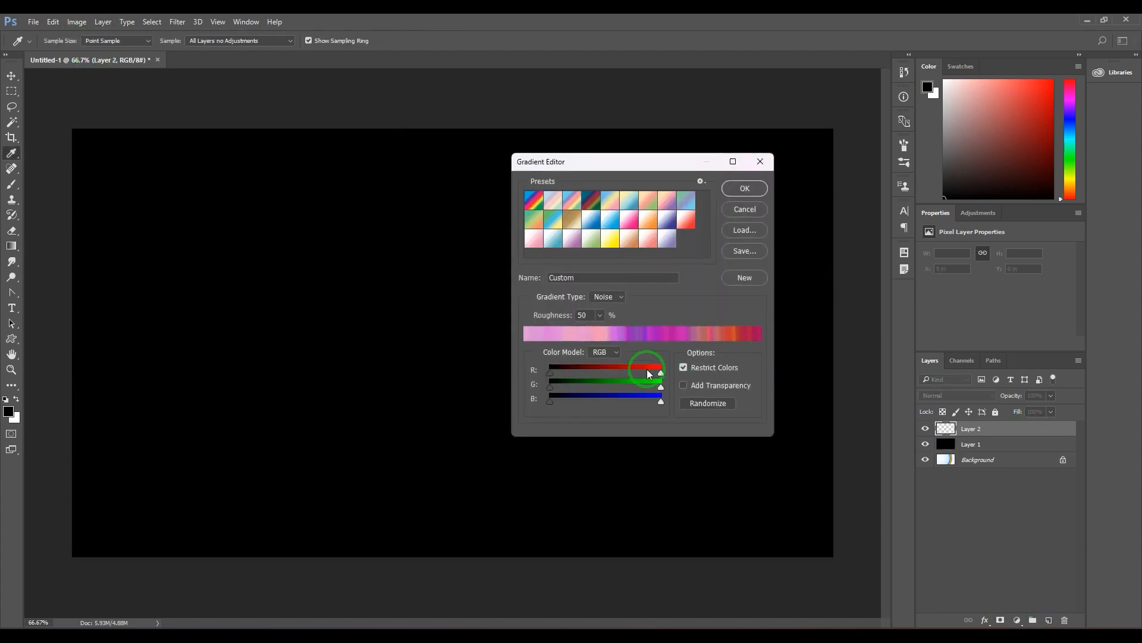
pyautogui.moveTo(660, 401); pyautogui.dragTo(500, 400)
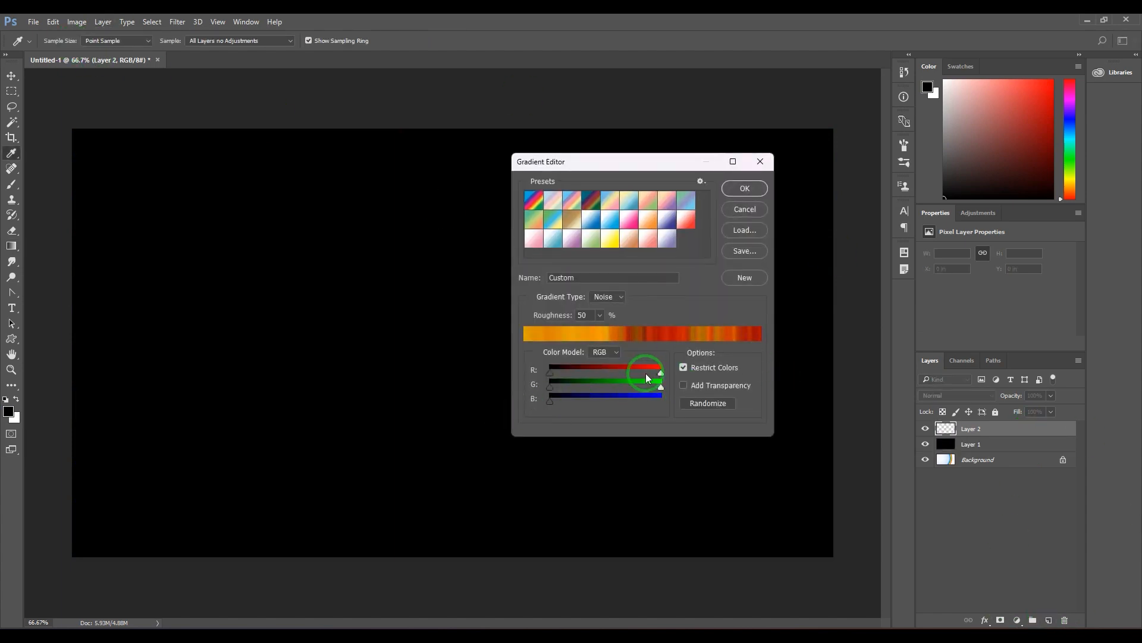
pyautogui.moveTo(658, 386); pyautogui.dragTo(623, 376)
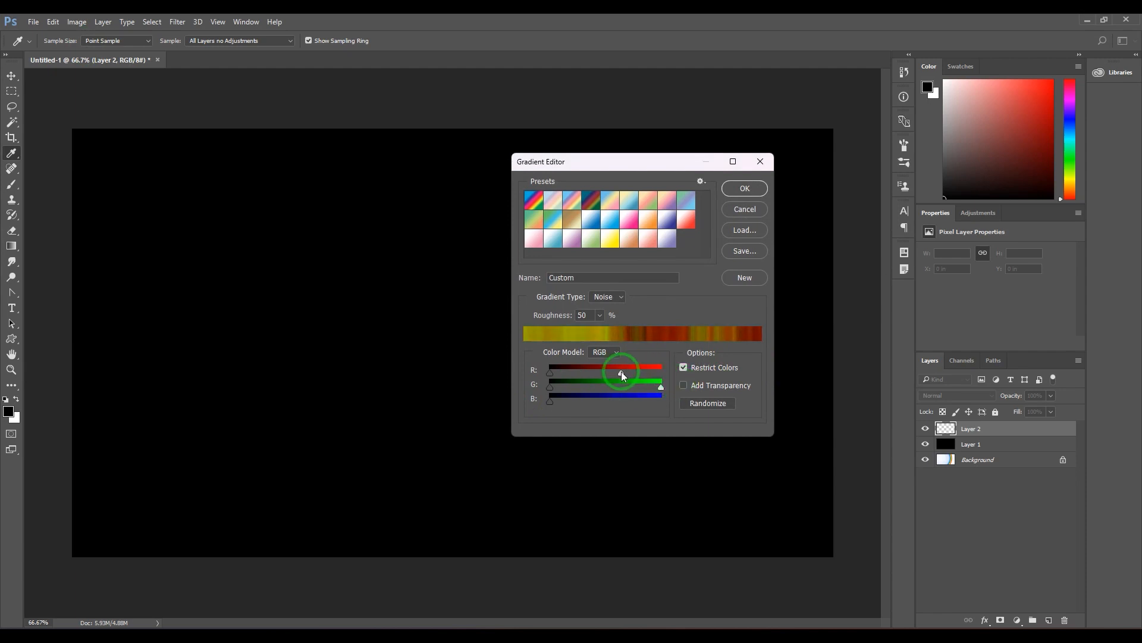
pyautogui.moveTo(550, 373); pyautogui.dragTo(617, 376)
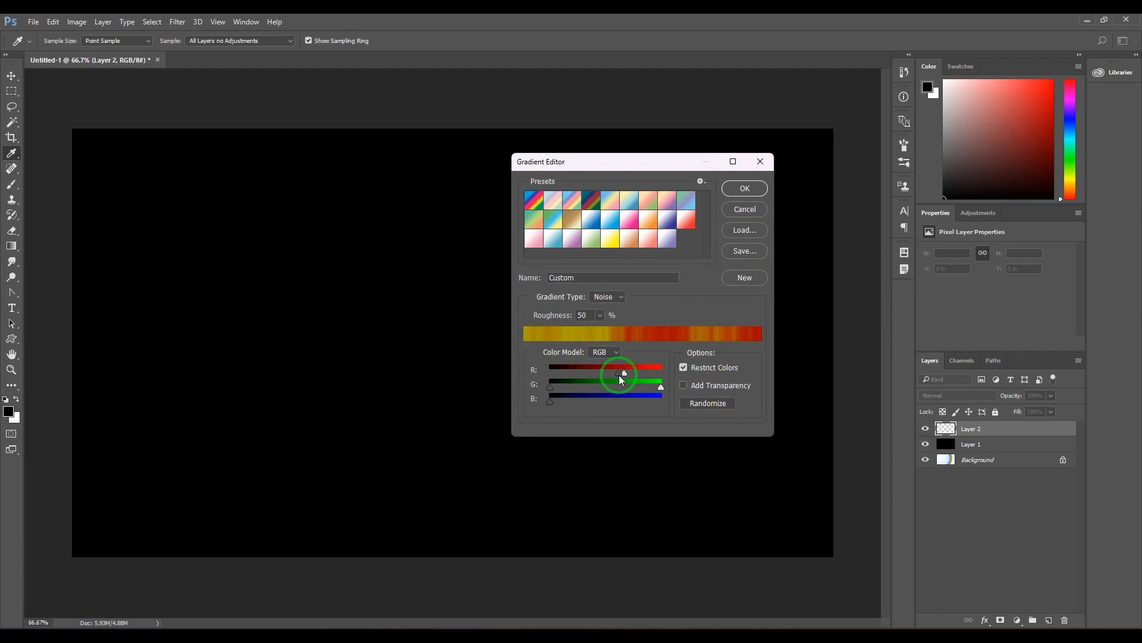
pyautogui.moveTo(551, 387); pyautogui.dragTo(577, 388)
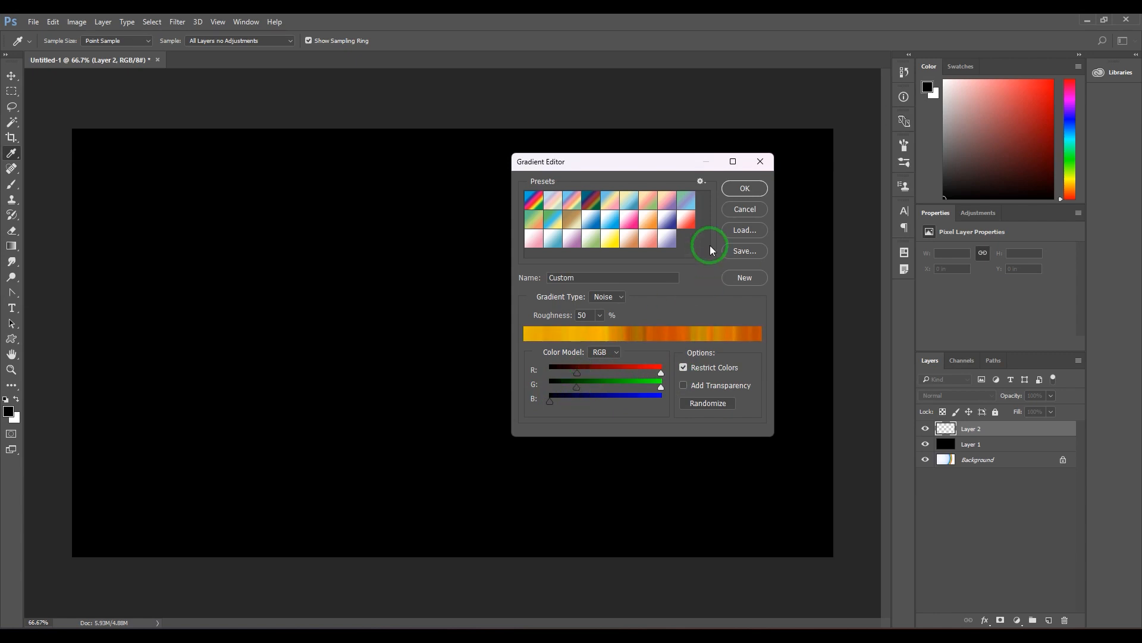
pyautogui.click(744, 189)
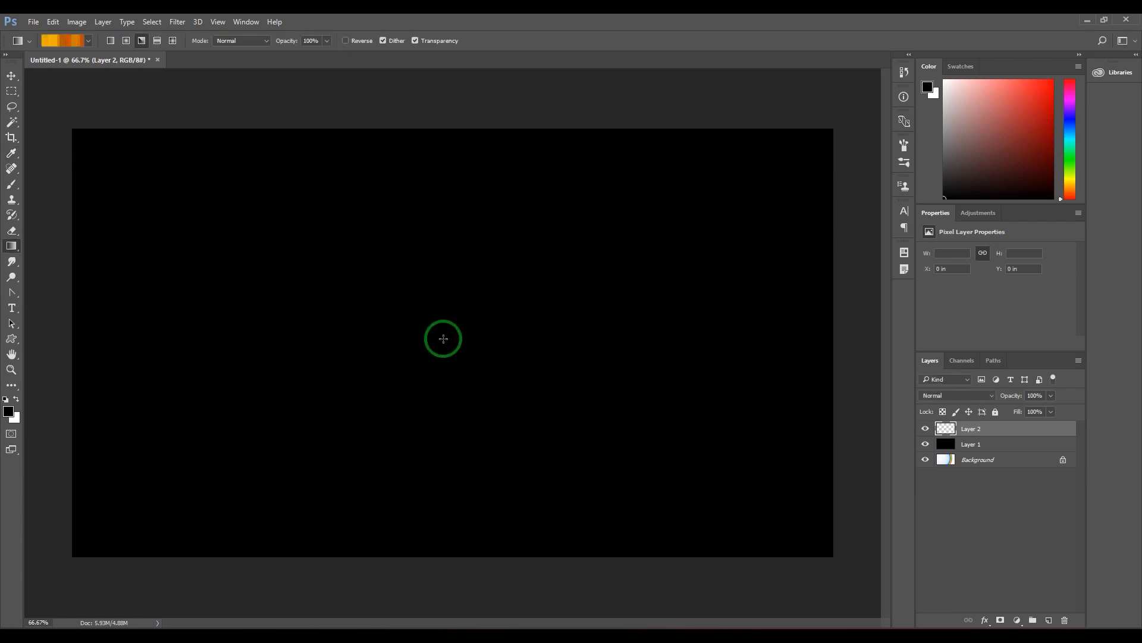
# Step: Draw the orange noise gradient on Layer 2 as an angle gradient from the canvas centre to its right edge
pyautogui.moveTo(435, 330); pyautogui.dragTo(868, 329)
pyautogui.hotkey('ctrl', 'z')
pyautogui.moveTo(455, 337); pyautogui.dragTo(830, 330)
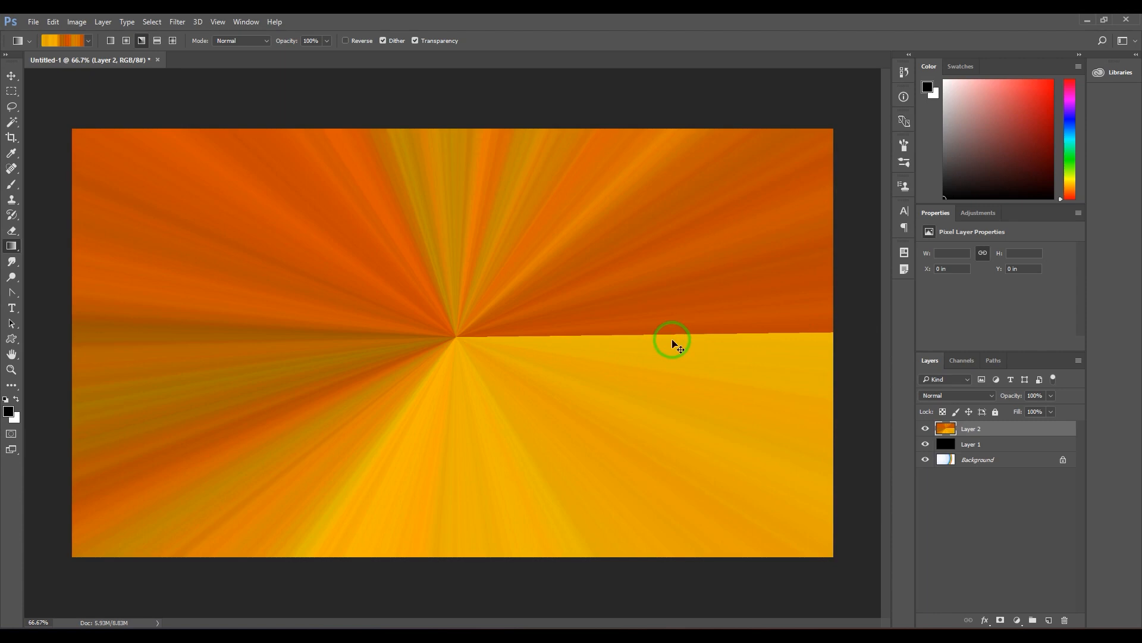
# Step: In Curves for Layer 2, set an RGB point at input 174, output 1 and Green points at 190 to 214 and 114 to 94
pyautogui.hotkey('ctrl', 'm')
pyautogui.moveTo(727, 347); pyautogui.dragTo(759, 397)
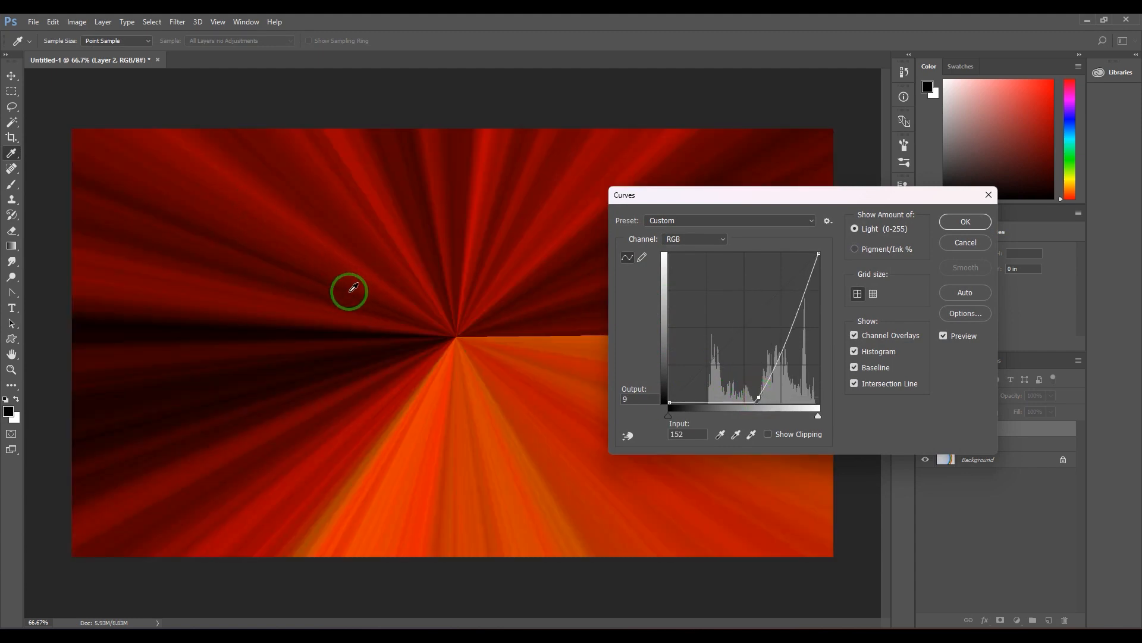
pyautogui.moveTo(768, 396); pyautogui.dragTo(772, 403)
pyautogui.click(699, 238)
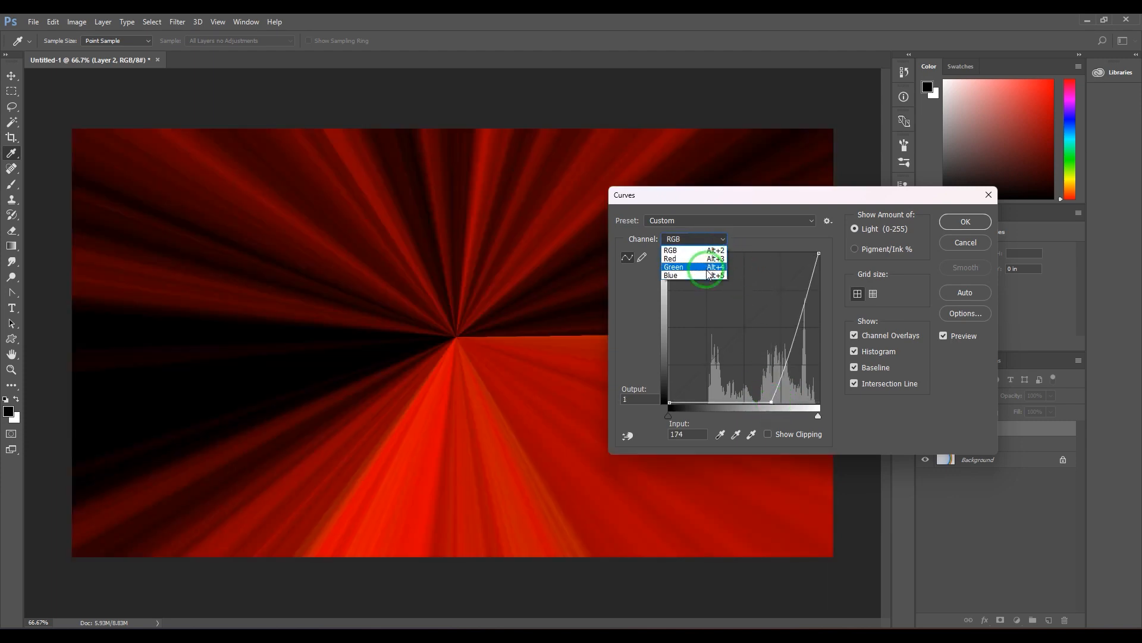
pyautogui.click(708, 268)
pyautogui.moveTo(785, 290); pyautogui.dragTo(780, 277)
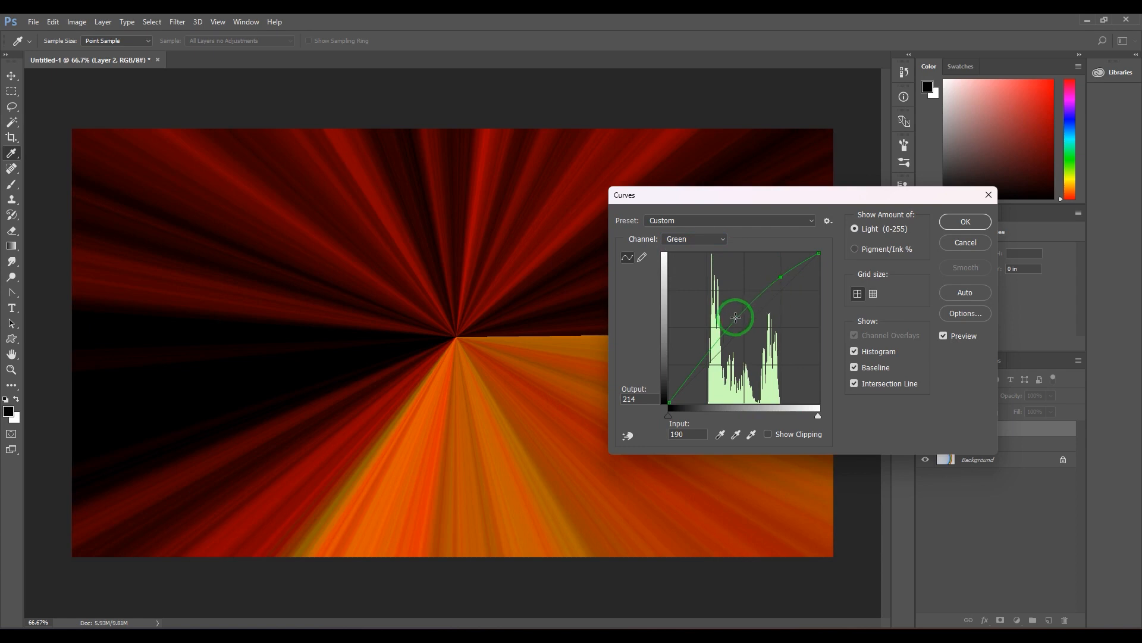
pyautogui.moveTo(736, 330); pyautogui.dragTo(736, 346)
# Step: Lift the Red channel's curve with a shadow point and a highlight point, and apply the Curves adjustment to Layer 2
pyautogui.click(694, 239)
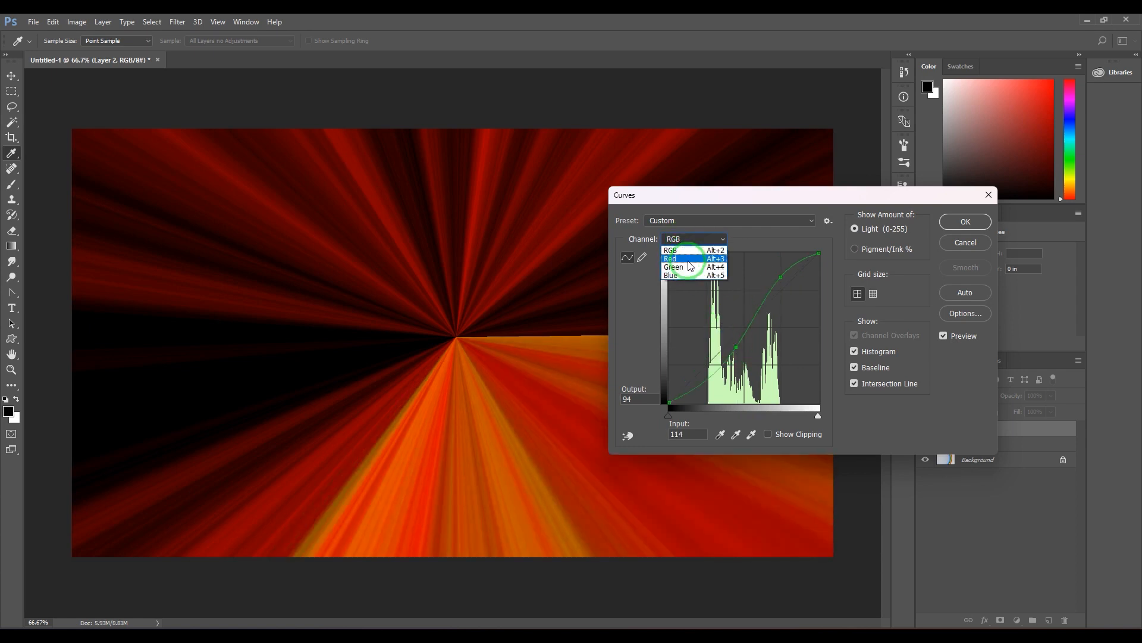
pyautogui.click(693, 258)
pyautogui.moveTo(684, 377); pyautogui.dragTo(688, 368)
pyautogui.click(777, 297)
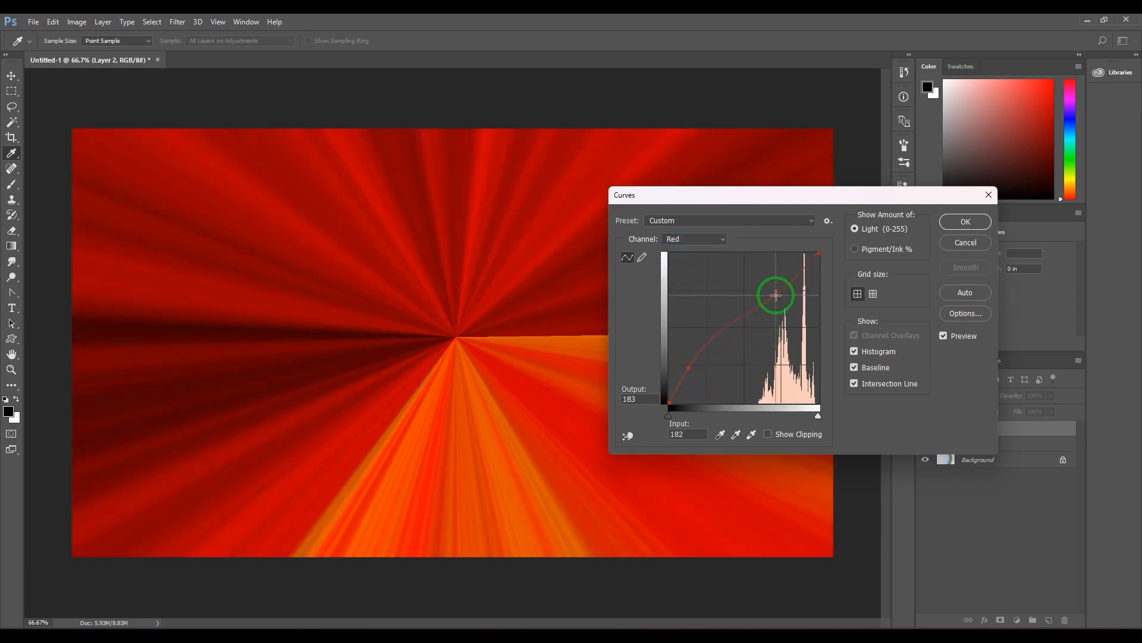
pyautogui.moveTo(777, 297); pyautogui.dragTo(770, 286)
pyautogui.click(954, 222)
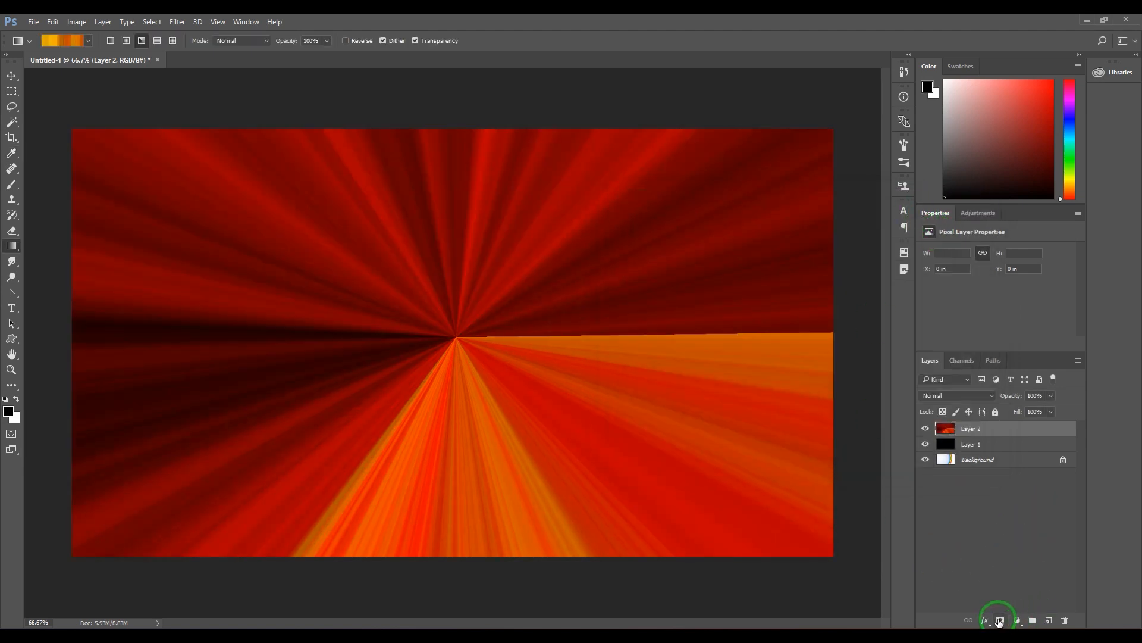
# Step: Add a black-filled mask to Layer 2 and reveal the burst's centre with two dabs of a soft white 700 px brush
pyautogui.click(1001, 620)
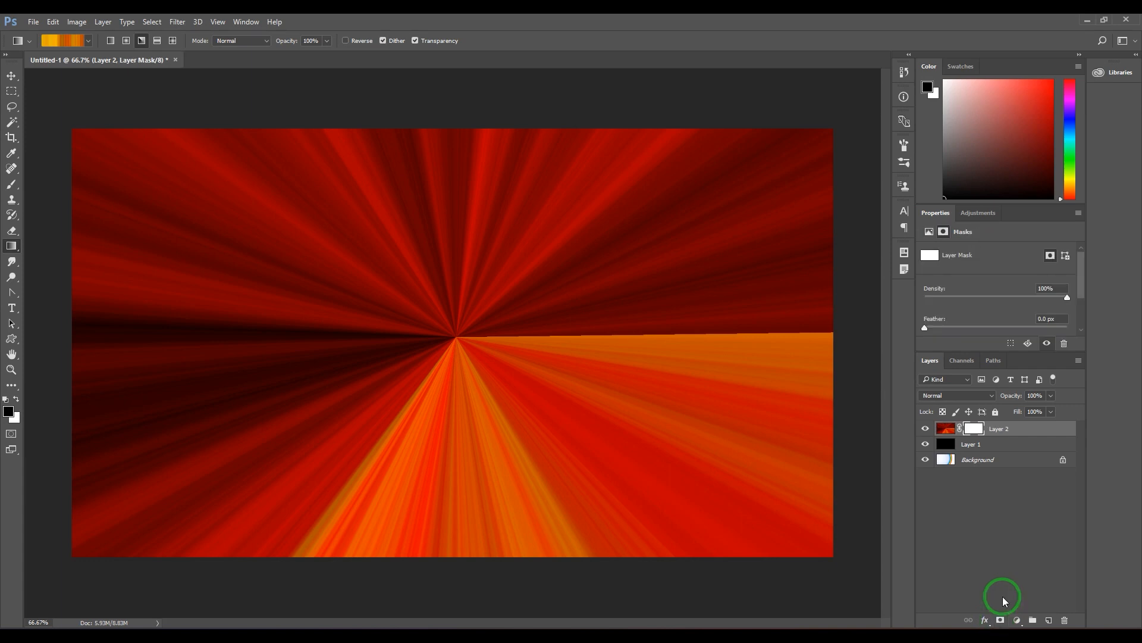
pyautogui.hotkey('ctrl', 'i')
pyautogui.press('b')
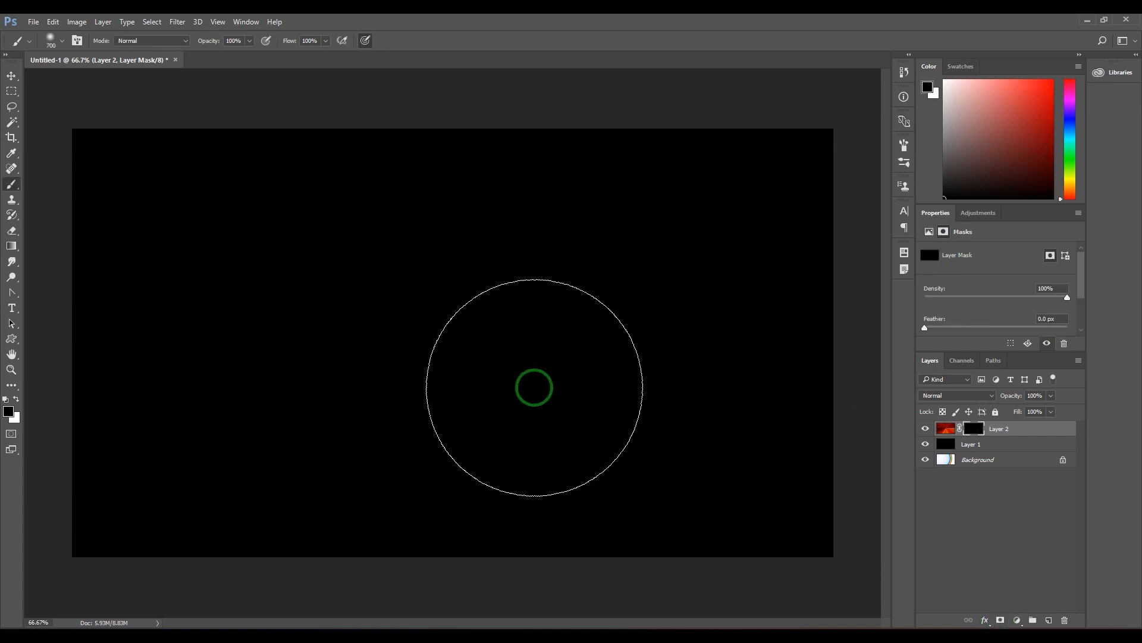
pyautogui.press('x')
pyautogui.click(465, 353)
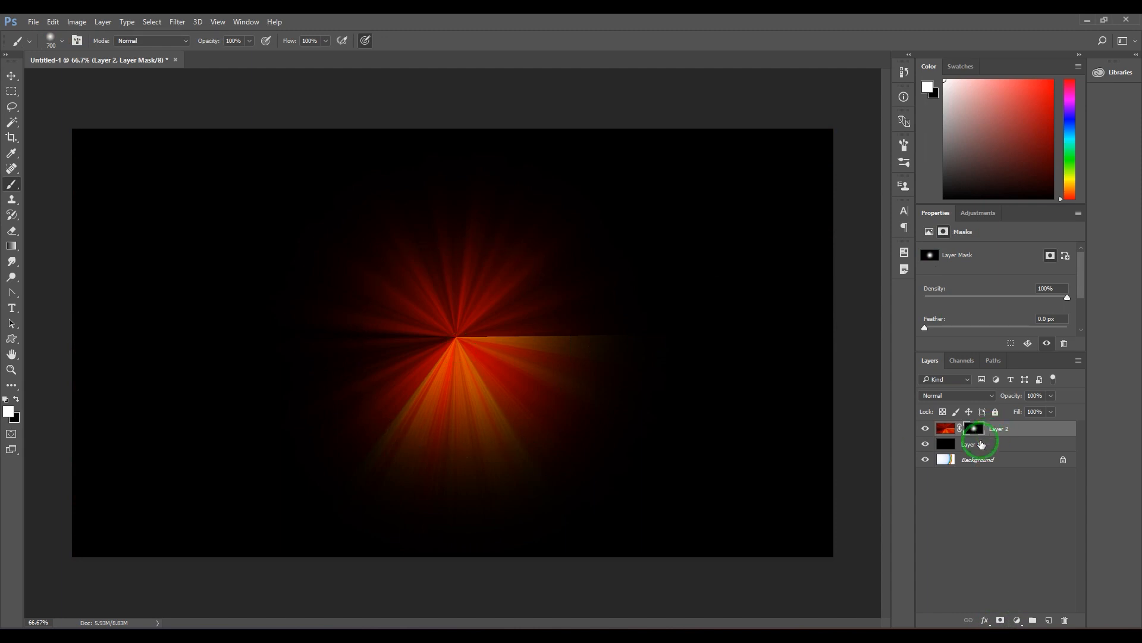
pyautogui.click(459, 344)
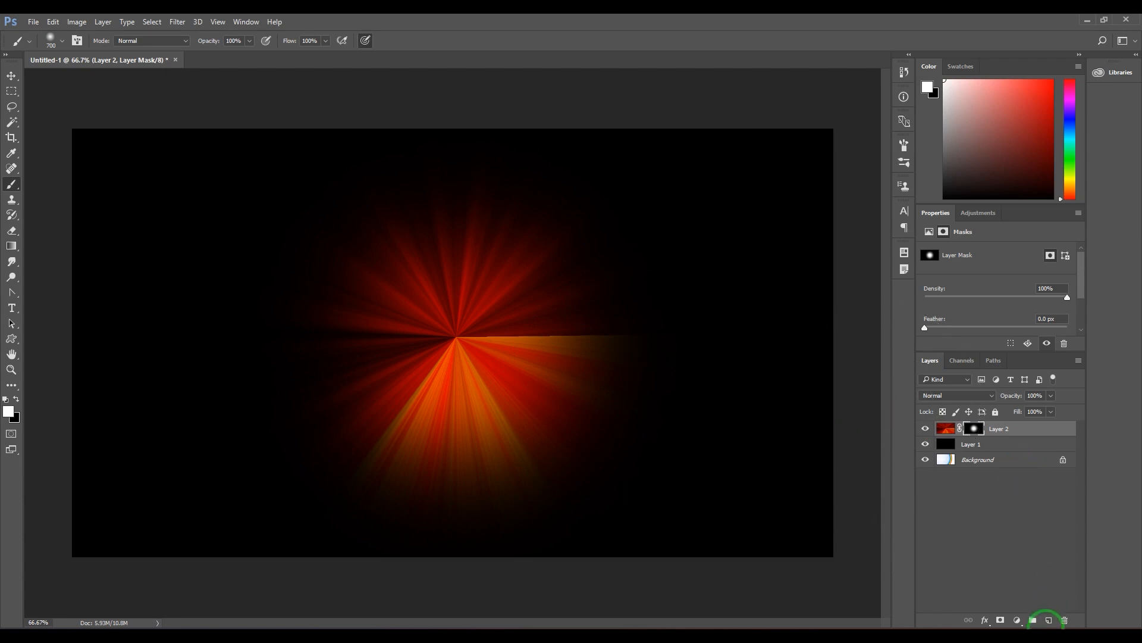
# Step: Add an empty layer directly below Layer 2 and merge the two so the mask is baked in
pyautogui.click(1049, 620)
pyautogui.press('x')
pyautogui.moveTo(1016, 428); pyautogui.dragTo(1017, 443)
pyautogui.keyDown('shift'); pyautogui.click(1015, 428); pyautogui.keyUp('shift')
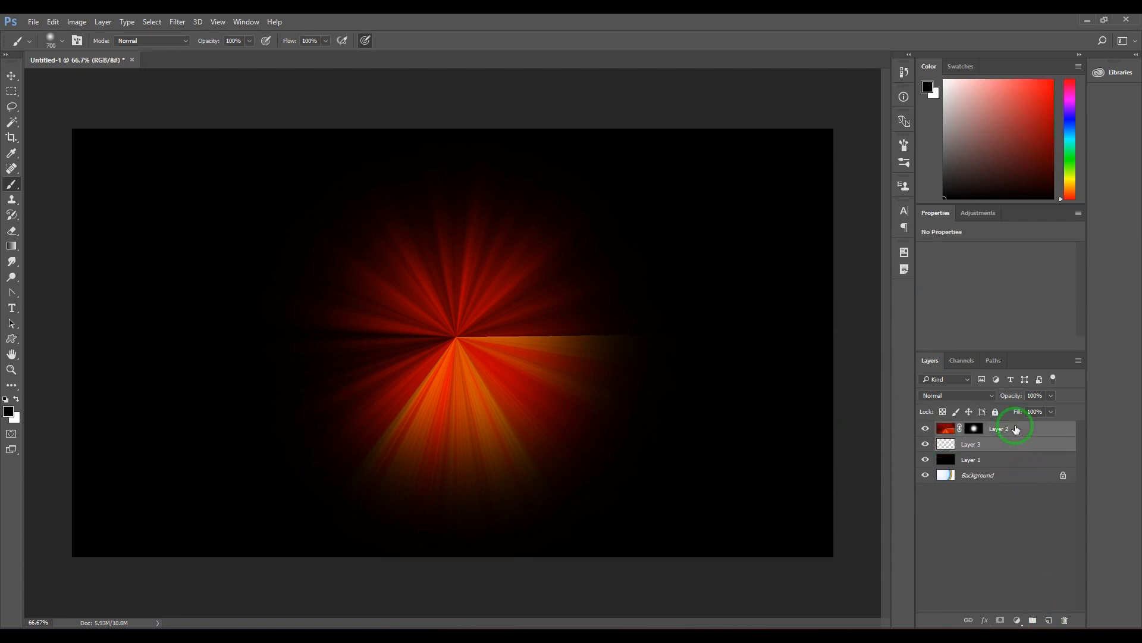
pyautogui.hotkey('ctrl', 'e')
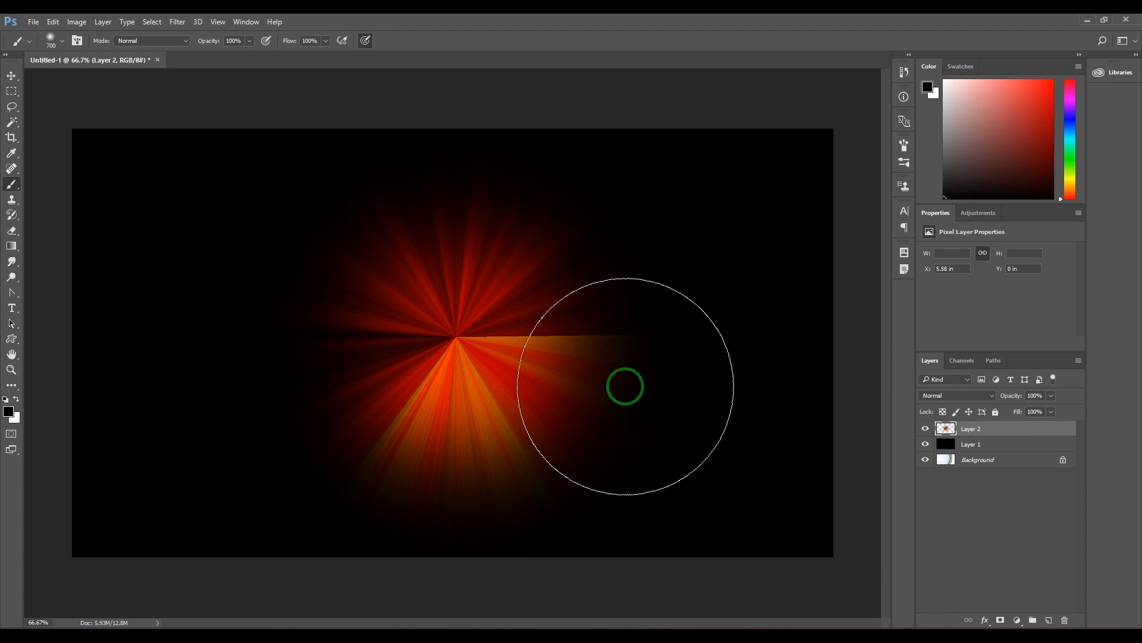
# Step: Reduce the brush to 200 px and paint black over the hard seam and rays on the burst's right side
pyautogui.press('[')
pyautogui.press('[')
pyautogui.press('[')
pyautogui.press('[')
pyautogui.press('[')
pyautogui.press('[')
pyautogui.moveTo(491, 338); pyautogui.dragTo(601, 336)
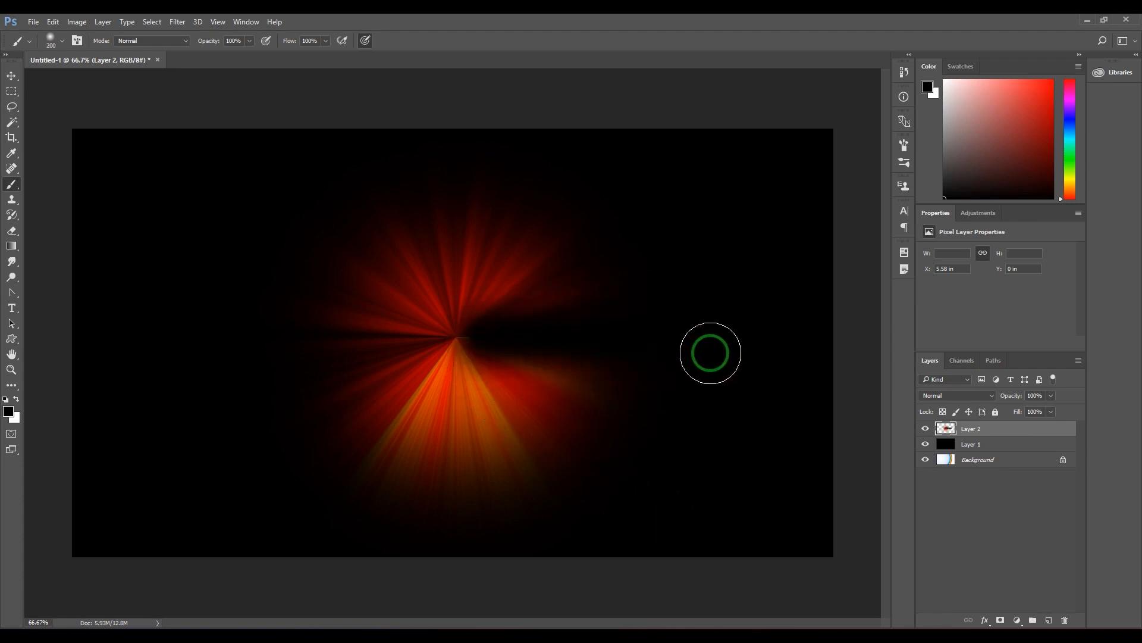
pyautogui.moveTo(489, 339)
pyautogui.mouseDown()
pyautogui.moveTo(713, 453)
pyautogui.moveTo(511, 366)
pyautogui.moveTo(621, 454)
pyautogui.moveTo(498, 315)
pyautogui.moveTo(505, 322)
pyautogui.moveTo(687, 237)
pyautogui.moveTo(522, 334)
pyautogui.moveTo(601, 473)
pyautogui.moveTo(531, 348)
pyautogui.moveTo(623, 466)
pyautogui.mouseUp()
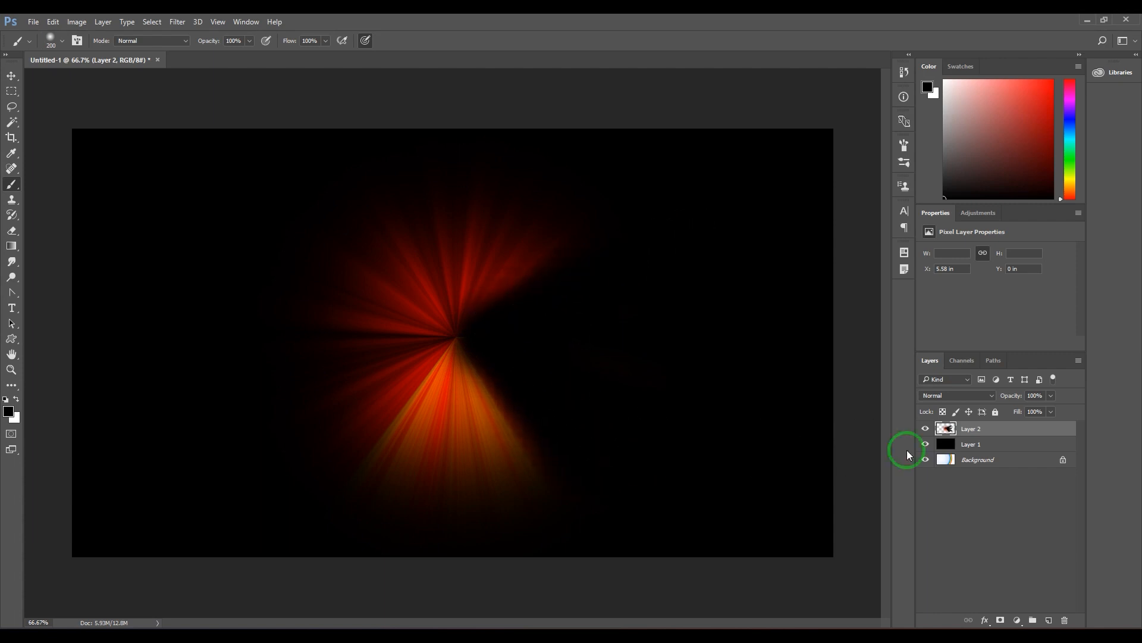
# Step: Duplicate Layer 2 as a copy rotated roughly half a turn about the burst's centre and blended in Screen mode
pyautogui.hotkey('ctrl', 'j')
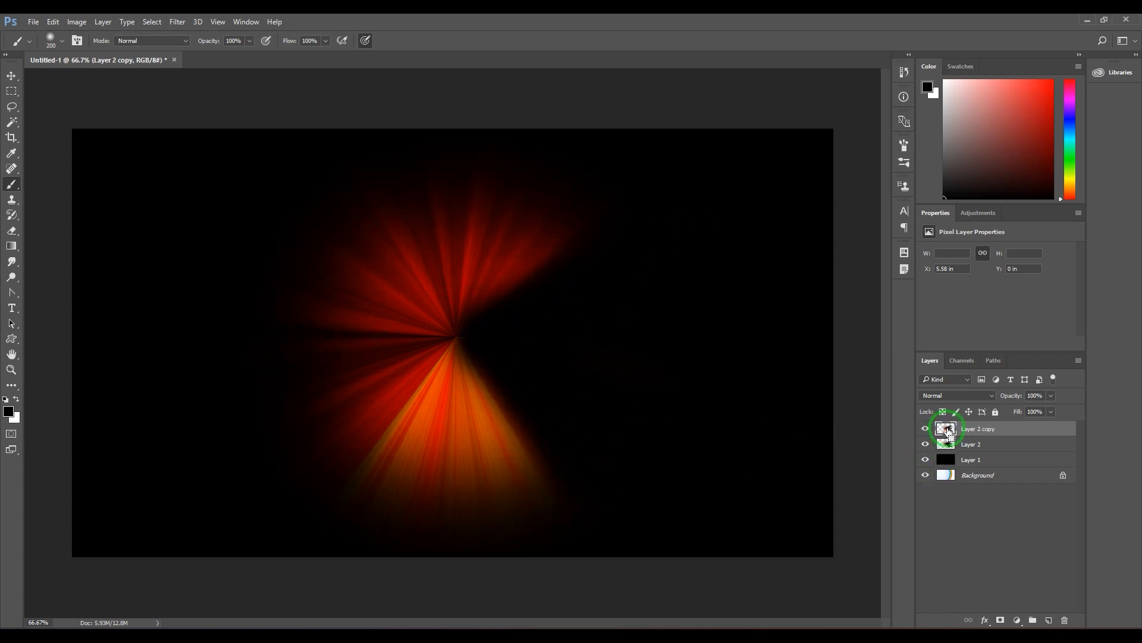
pyautogui.hotkey('ctrl', 't')
pyautogui.moveTo(501, 347); pyautogui.dragTo(456, 337)
pyautogui.moveTo(767, 106); pyautogui.dragTo(198, 449)
pyautogui.press('Return')
pyautogui.press('b')
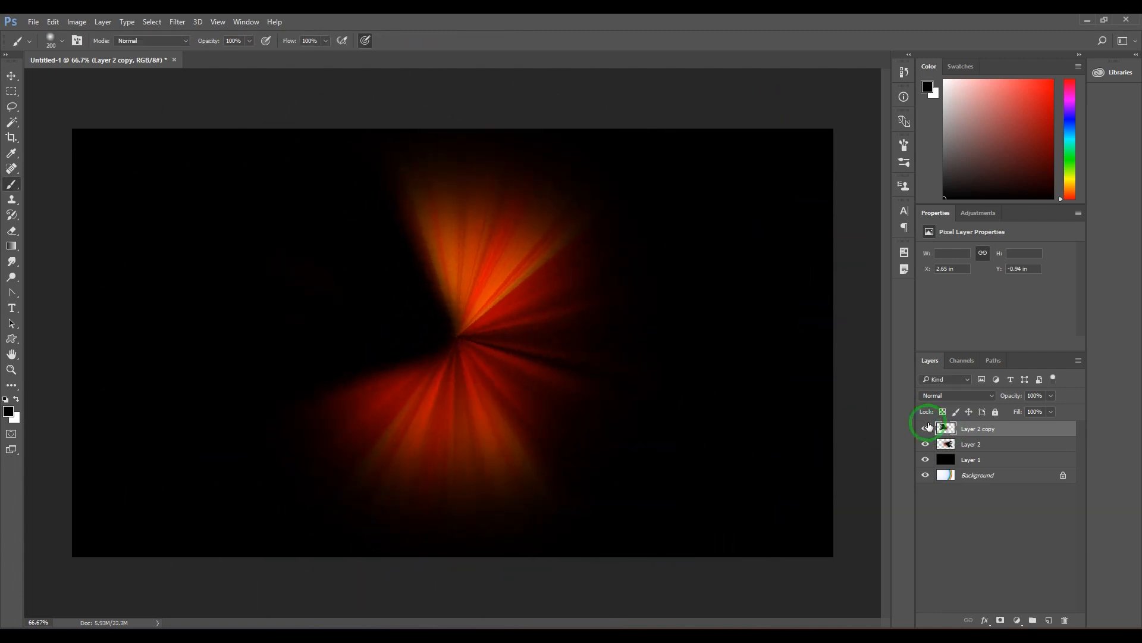
pyautogui.click(958, 395)
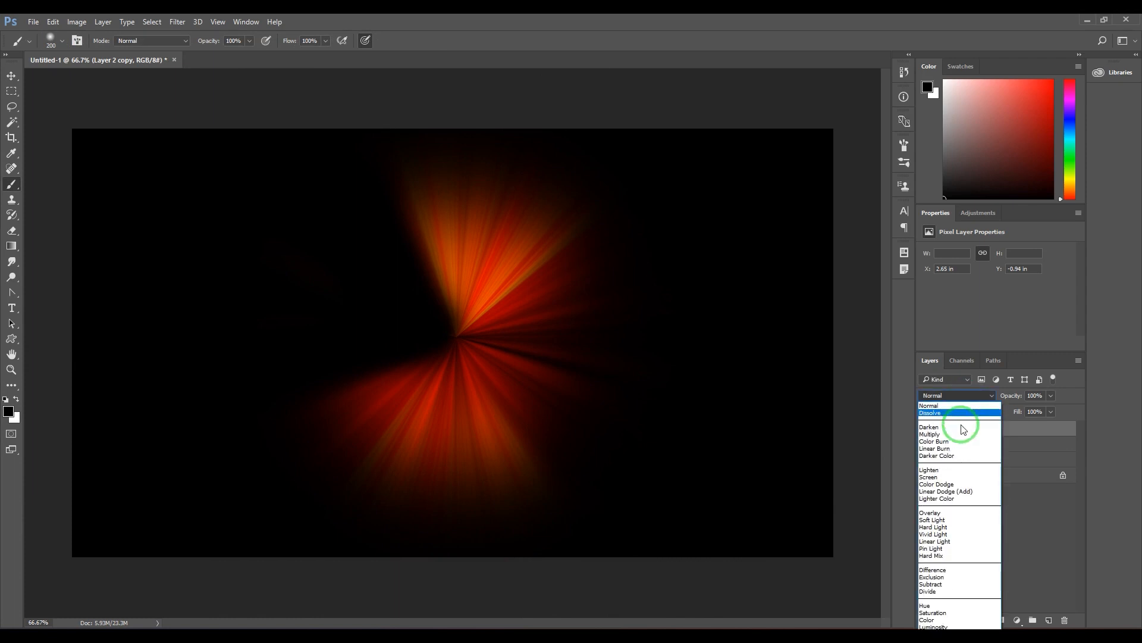
pyautogui.click(951, 477)
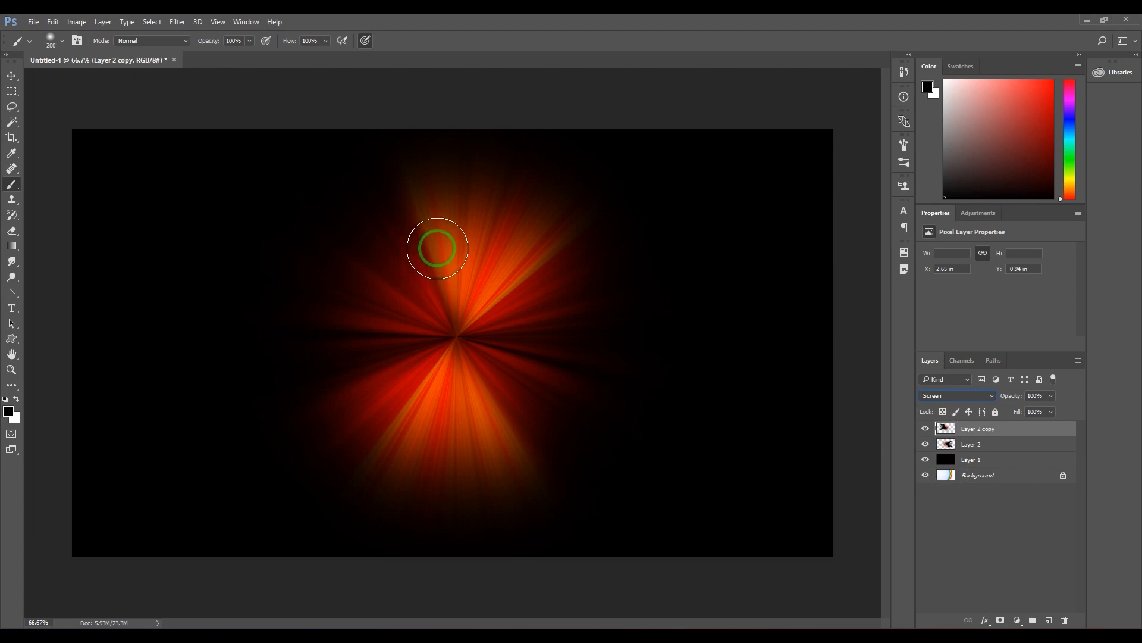
# Step: Paint black over the hard upper-left edge of the rotated copy's orange rays, and merge the copy with Layer 2
pyautogui.moveTo(437, 248)
pyautogui.mouseDown()
pyautogui.moveTo(462, 301)
pyautogui.moveTo(554, 196)
pyautogui.moveTo(550, 238)
pyautogui.moveTo(489, 285)
pyautogui.moveTo(461, 329)
pyautogui.mouseUp()
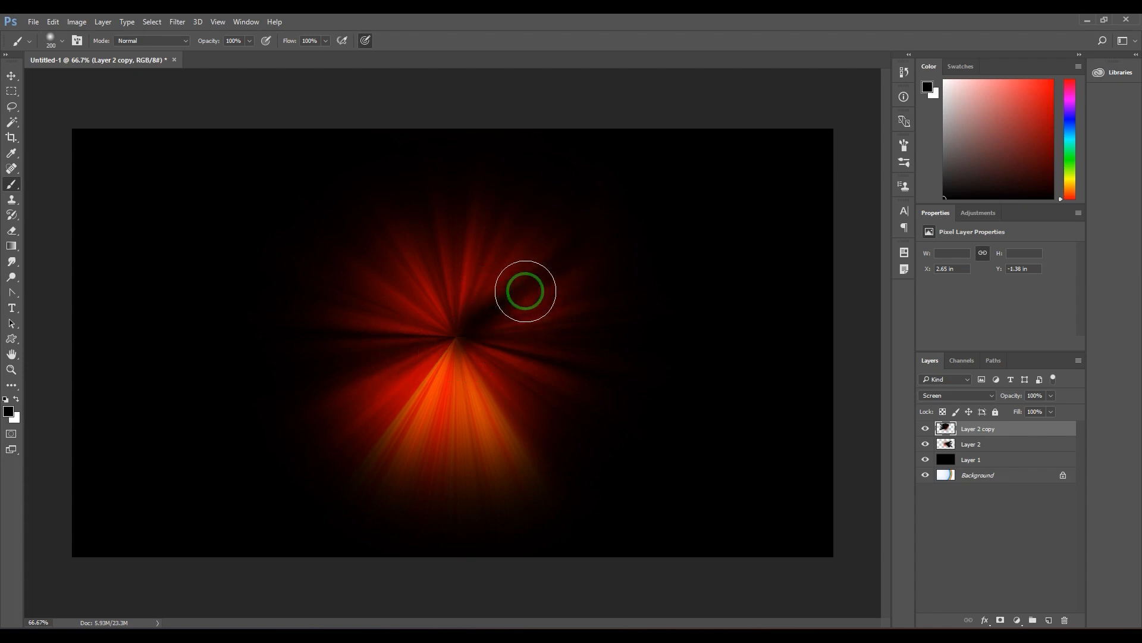
pyautogui.hotkey('ctrl', 'alt', 'z')
pyautogui.moveTo(395, 170)
pyautogui.mouseDown()
pyautogui.moveTo(447, 294)
pyautogui.moveTo(462, 127)
pyautogui.moveTo(521, 145)
pyautogui.moveTo(470, 253)
pyautogui.mouseUp()
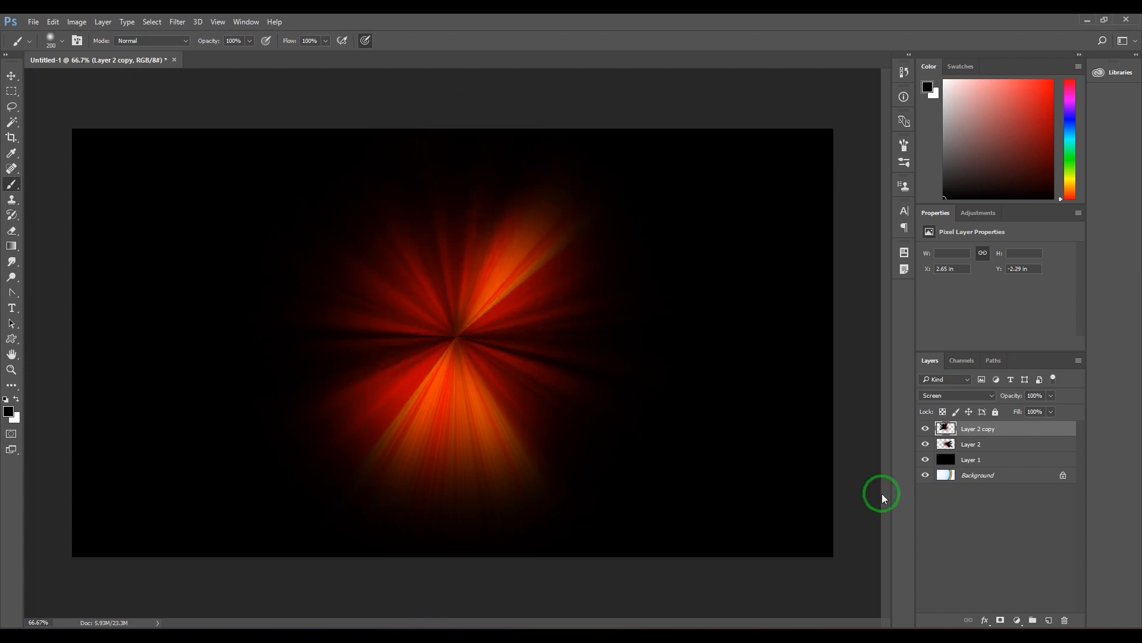
pyautogui.keyDown('shift'); pyautogui.click(1025, 445); pyautogui.keyUp('shift')
pyautogui.hotkey('ctrl', 'e')
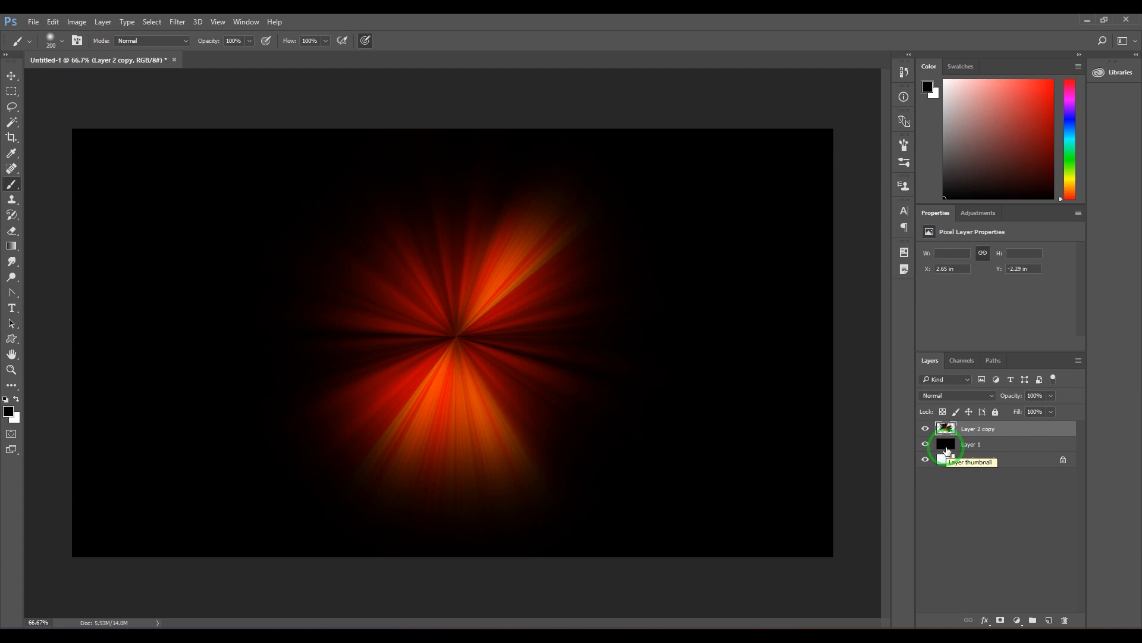
# Step: Boost the burst's contrast on Layer 2 copy with an S-shaped Curves adjustment, lowering the shadows and raising input 183 to output 252
pyautogui.hotkey('ctrl', 'm')
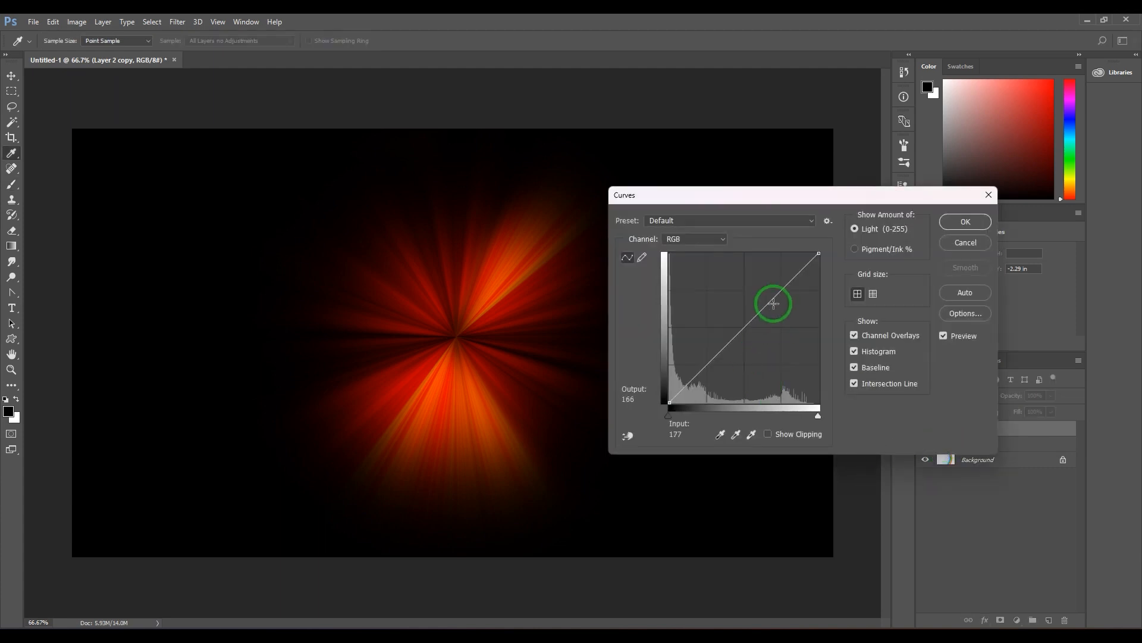
pyautogui.moveTo(773, 303); pyautogui.dragTo(760, 258)
pyautogui.moveTo(698, 374); pyautogui.dragTo(689, 401)
pyautogui.moveTo(759, 261); pyautogui.dragTo(785, 248)
pyautogui.click(776, 255)
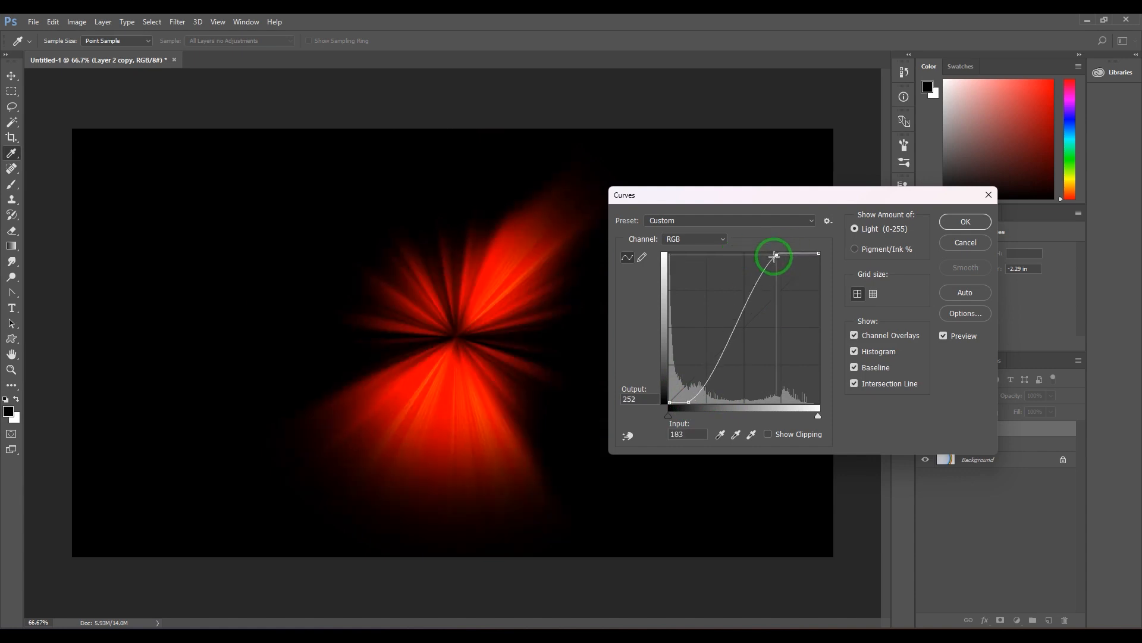
pyautogui.click(970, 222)
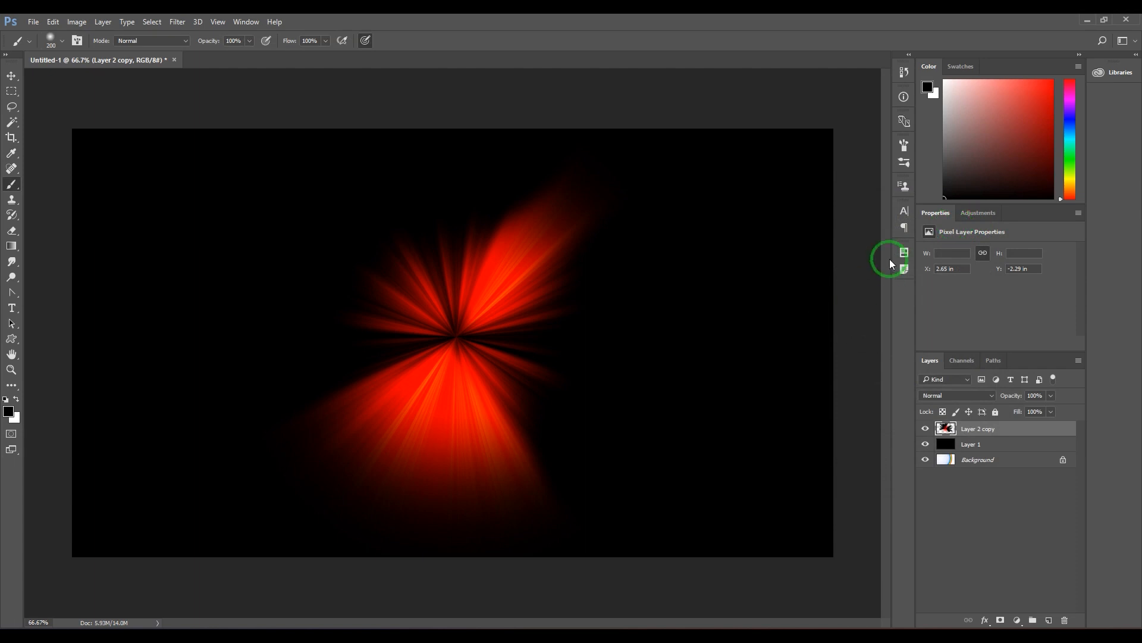
# Step: Shift the burst from red to golden orange using Hue/Saturation with Hue +32 and Saturation +10
pyautogui.hotkey('ctrl', 'u')
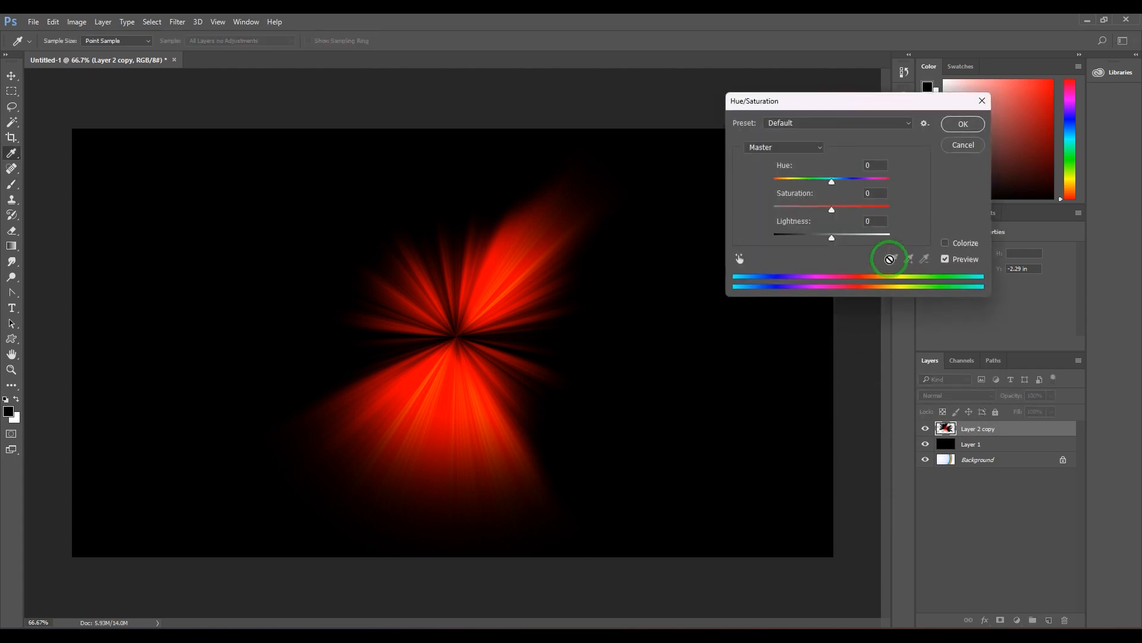
pyautogui.moveTo(827, 185); pyautogui.dragTo(851, 183)
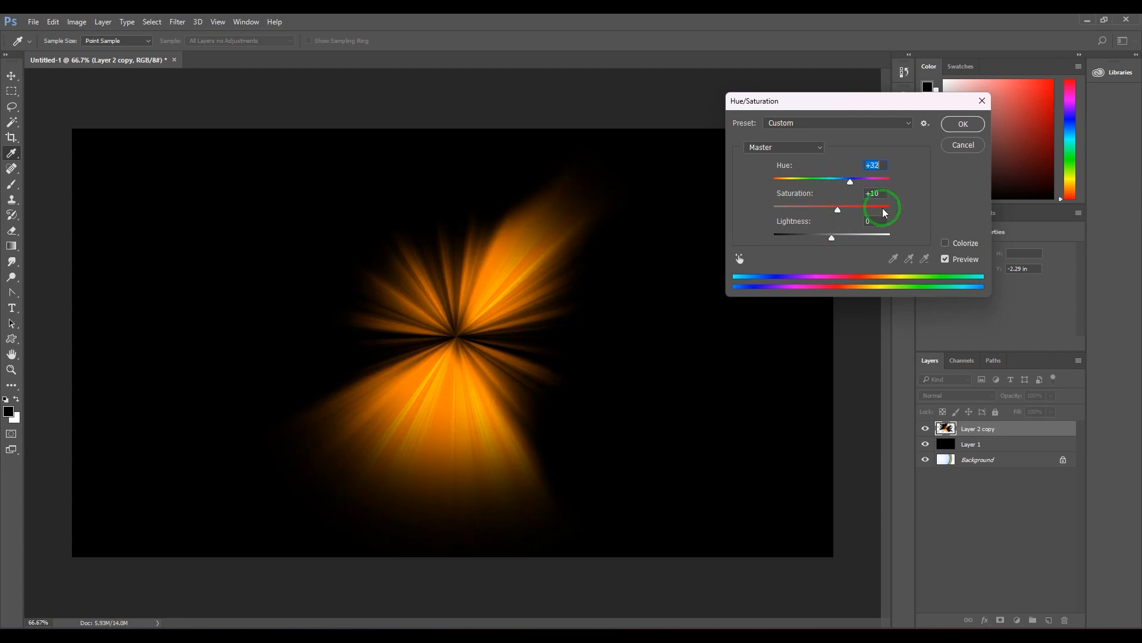
pyautogui.click(964, 126)
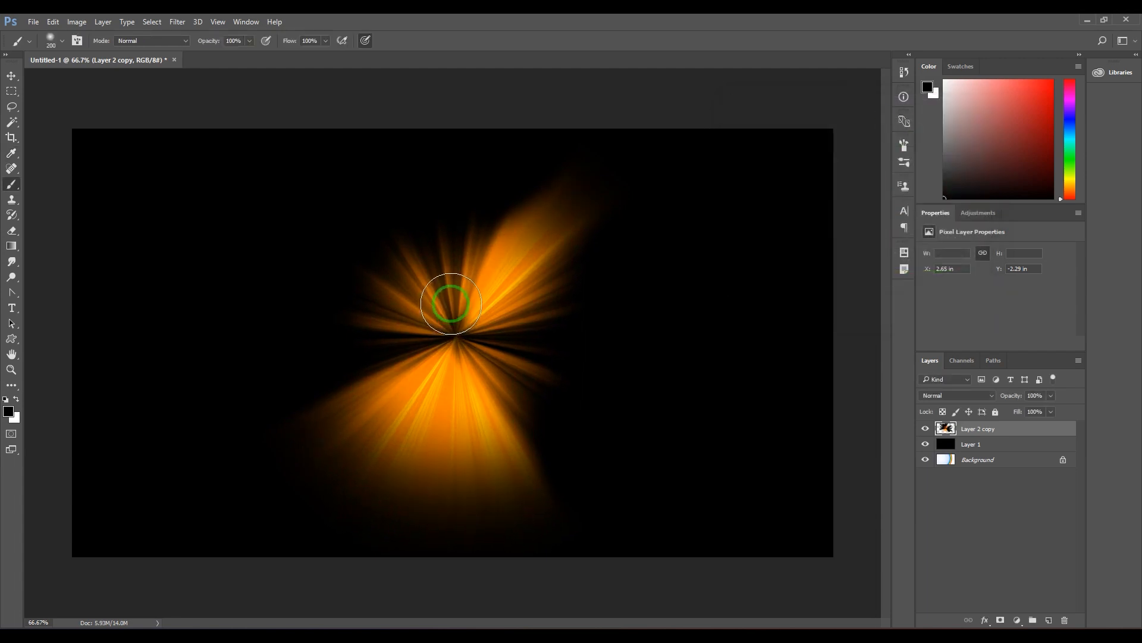
# Step: Switch to the Gradient tool, keep the orange noise gradient as is, and delete the burst layer, Layer 2 copy
pyautogui.click(12, 246)
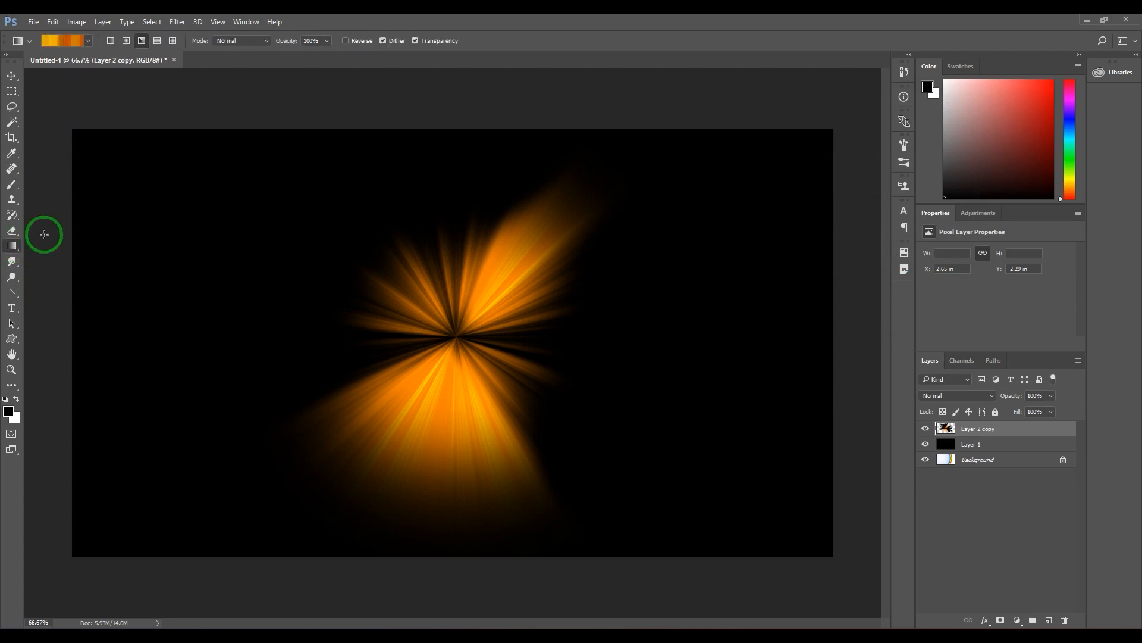
pyautogui.click(56, 41)
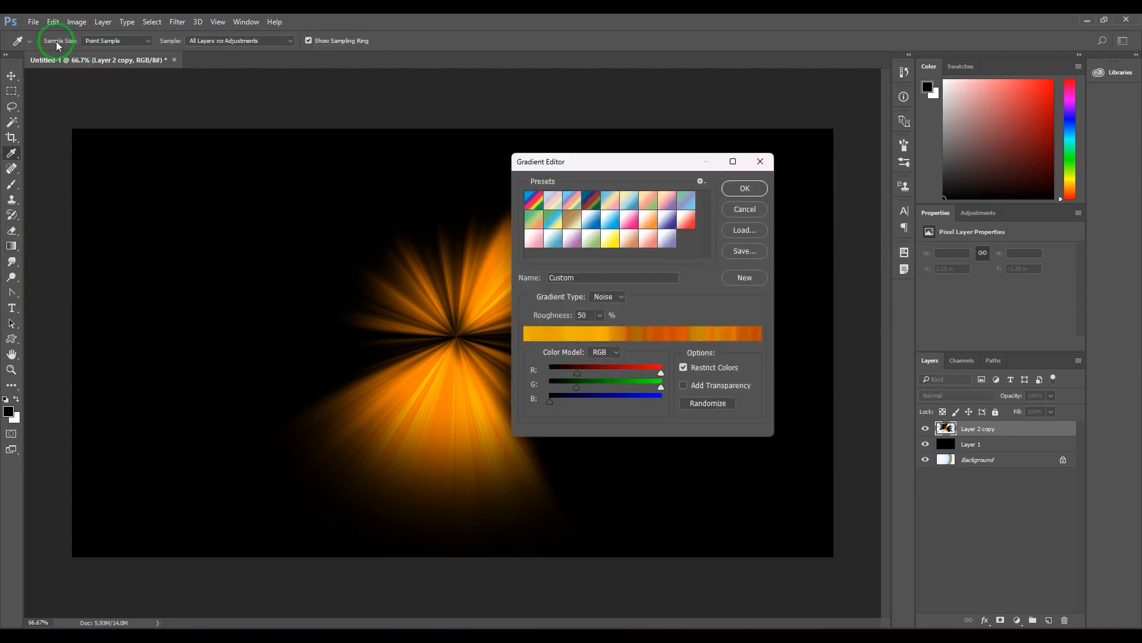
pyautogui.click(745, 192)
pyautogui.moveTo(1064, 436); pyautogui.dragTo(1064, 620)
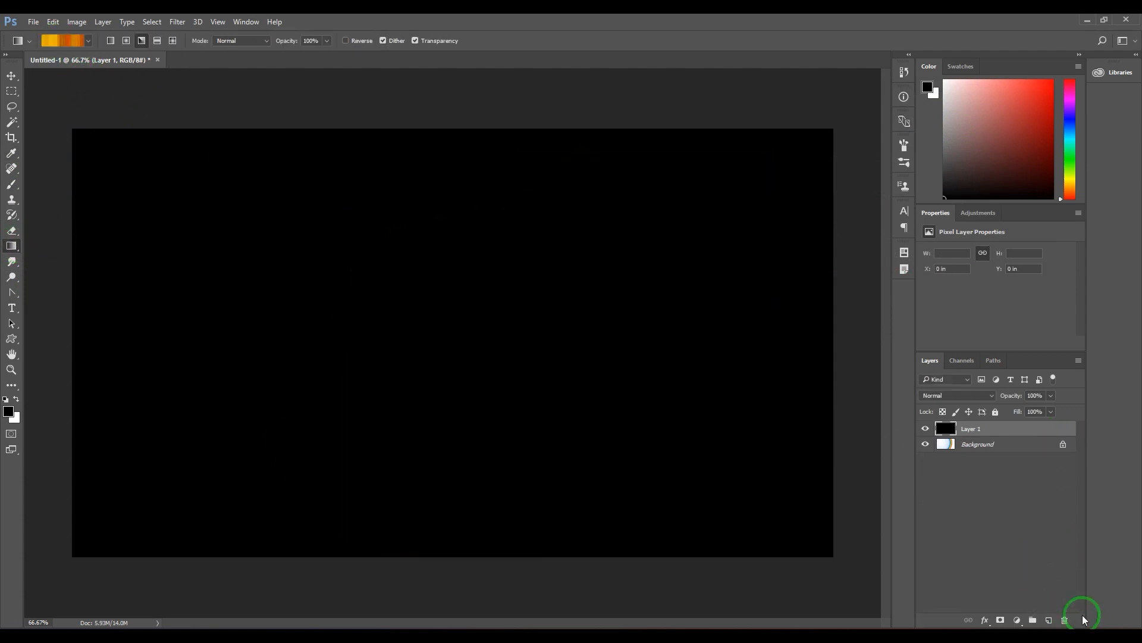
# Step: Try the orange noise gradient in Reflected style from the canvas's top edge to its bottom edge, and undo it
pyautogui.click(157, 40)
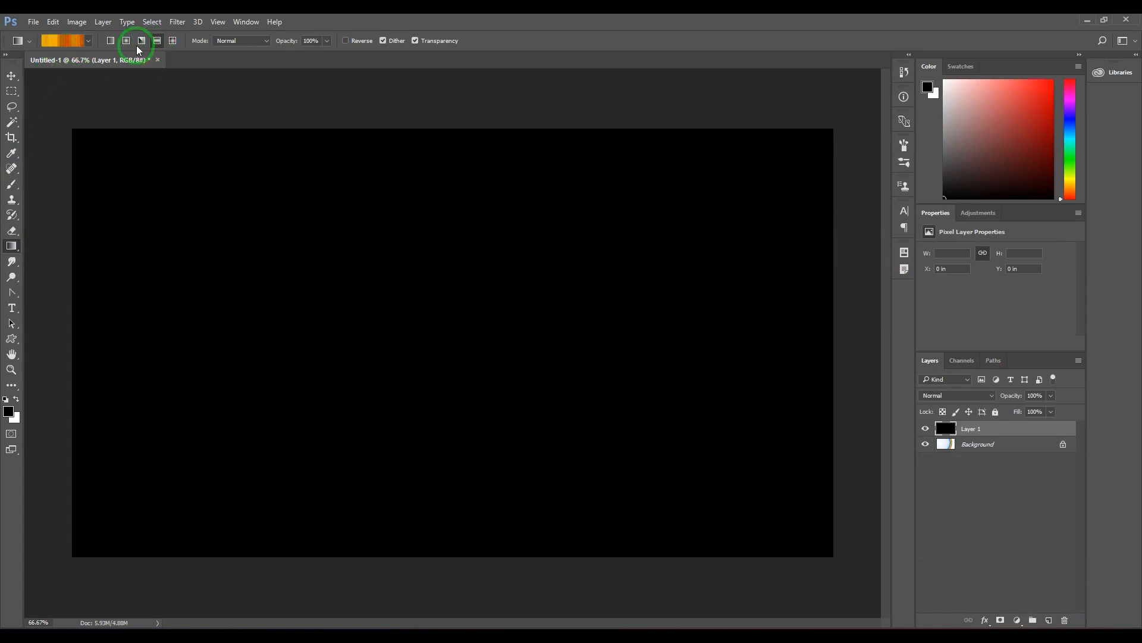
pyautogui.moveTo(442, 132); pyautogui.dragTo(455, 547)
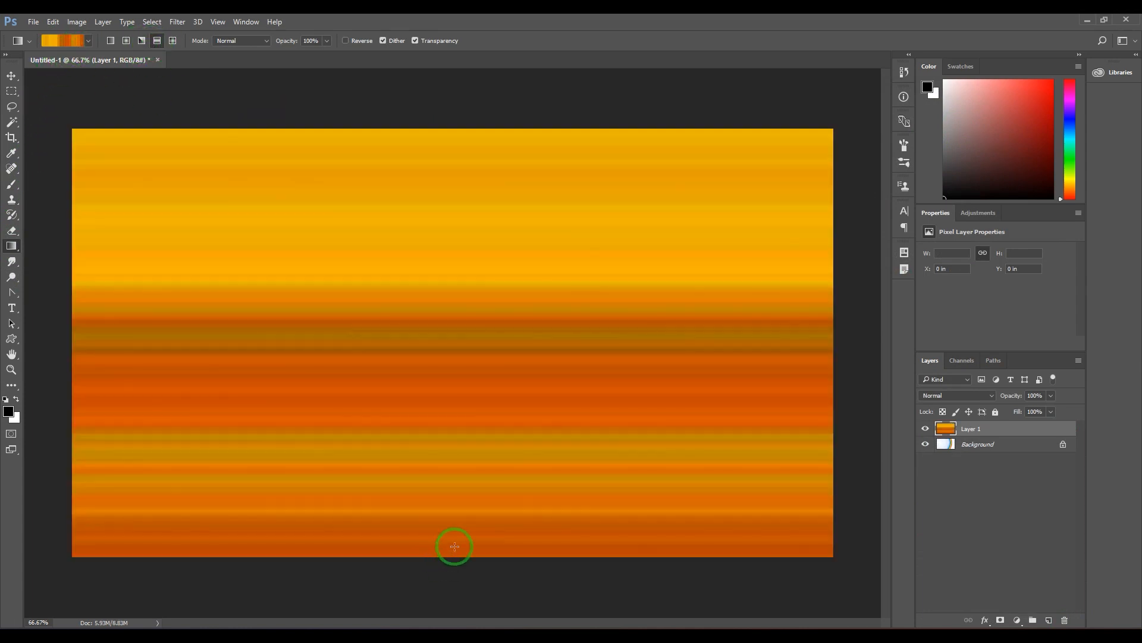
pyautogui.hotkey('ctrl', 'z')
# Step: Load the Magenta preset and fill Layer 1 with a Linear gradient from the canvas's top edge to its bottom edge
pyautogui.click(68, 40)
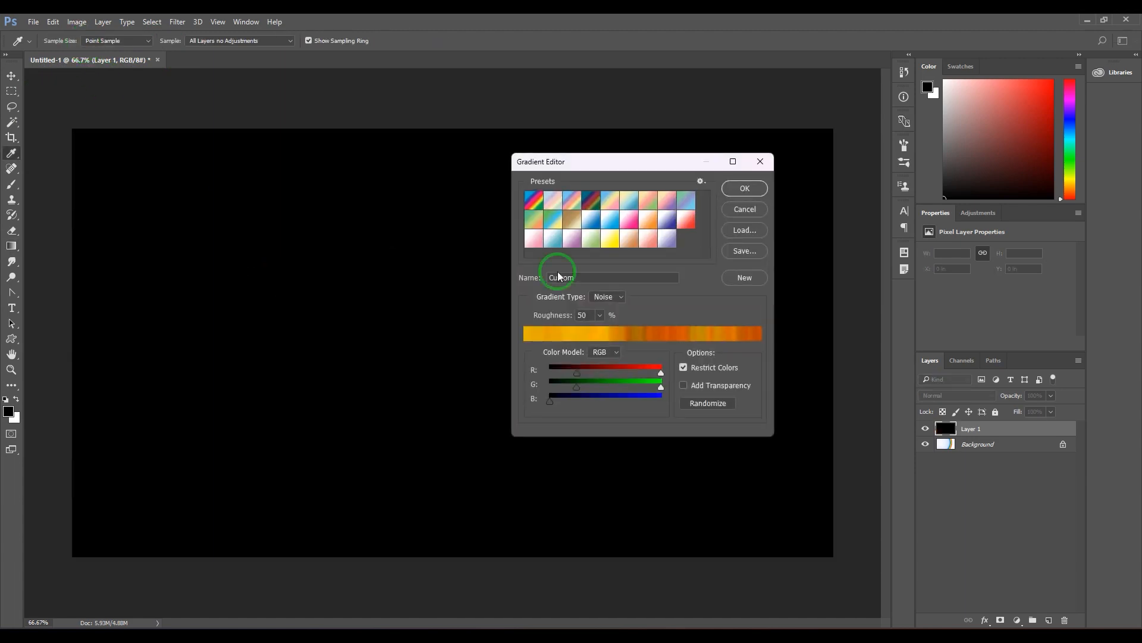
pyautogui.click(640, 235)
pyautogui.click(745, 188)
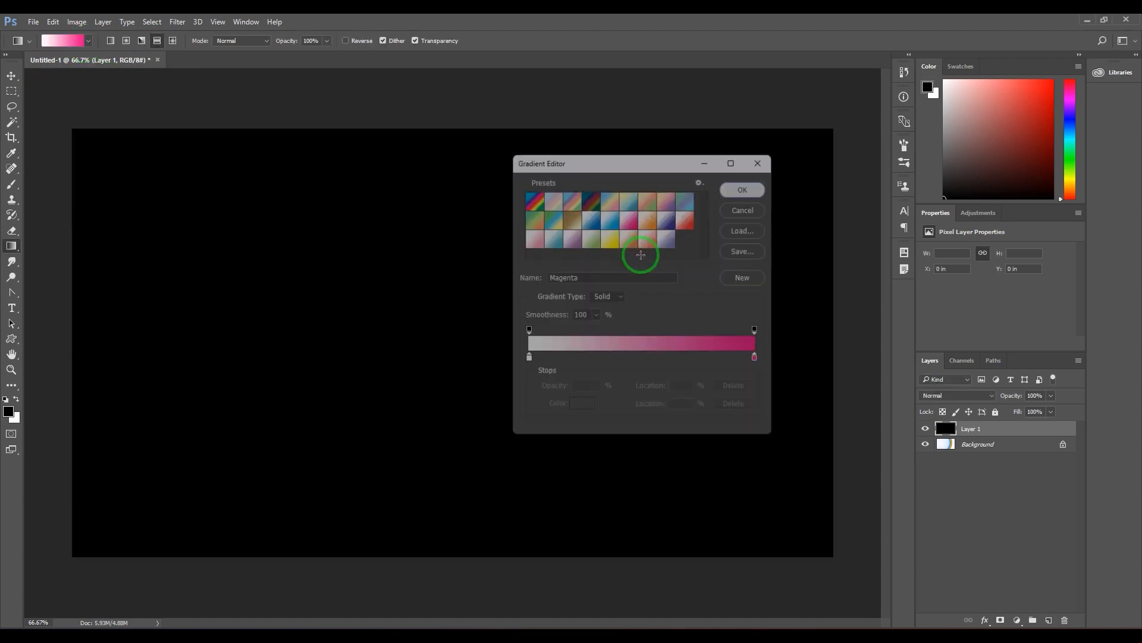
pyautogui.click(110, 41)
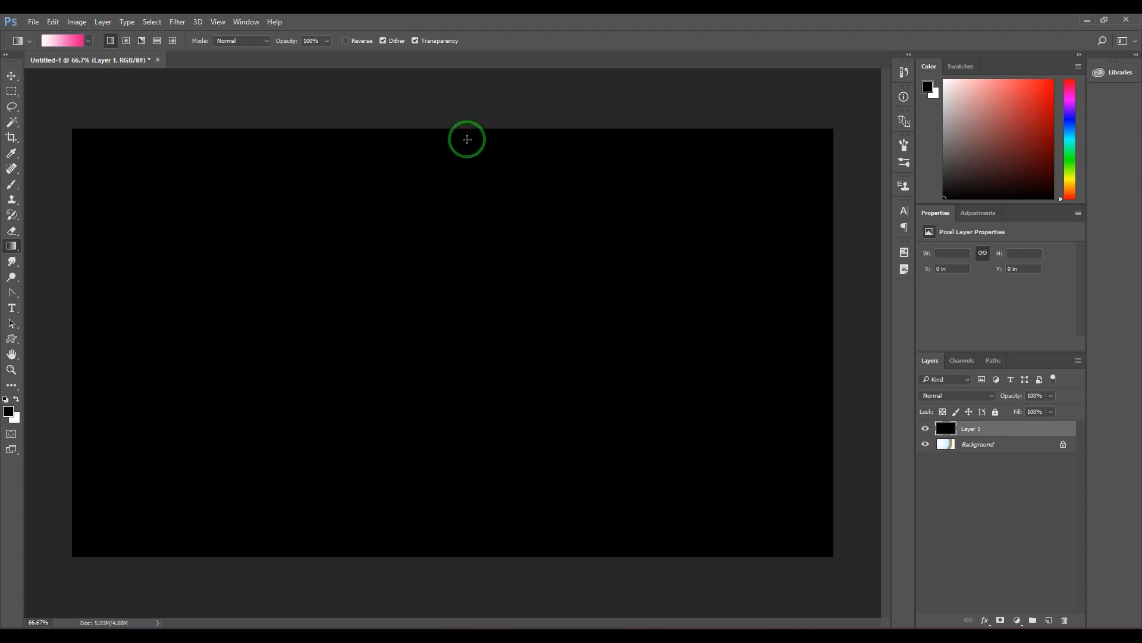
pyautogui.moveTo(466, 135); pyautogui.dragTo(480, 544)
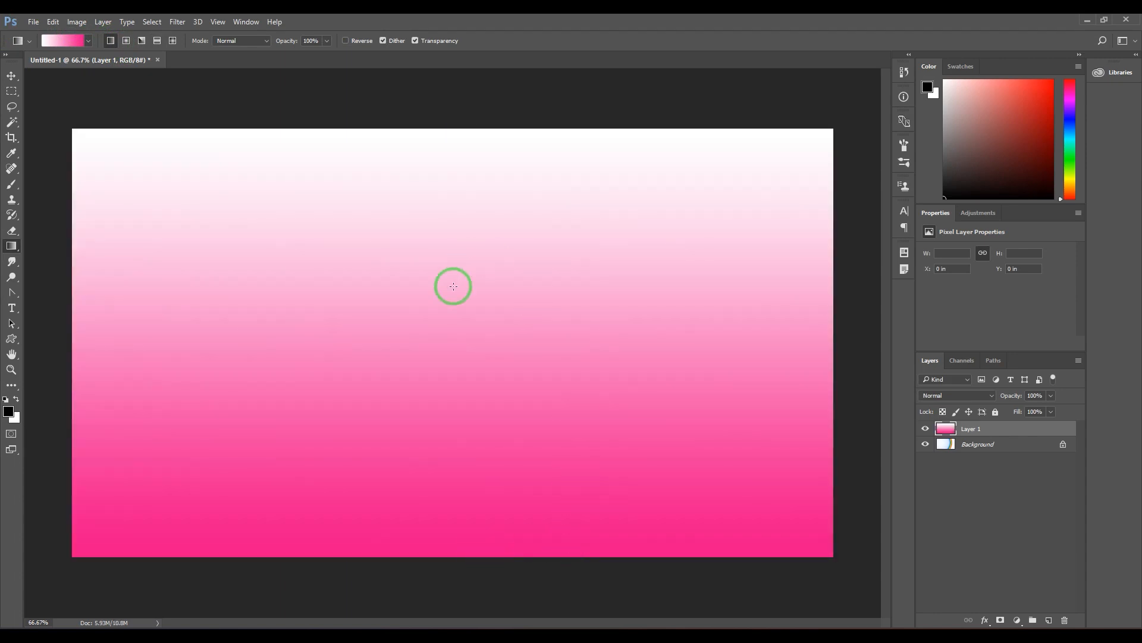
# Step: Fill Layer 1 with a multicoloured noise gradient in Diamond style, drawn from the canvas centre out to its right edge
pyautogui.click(157, 41)
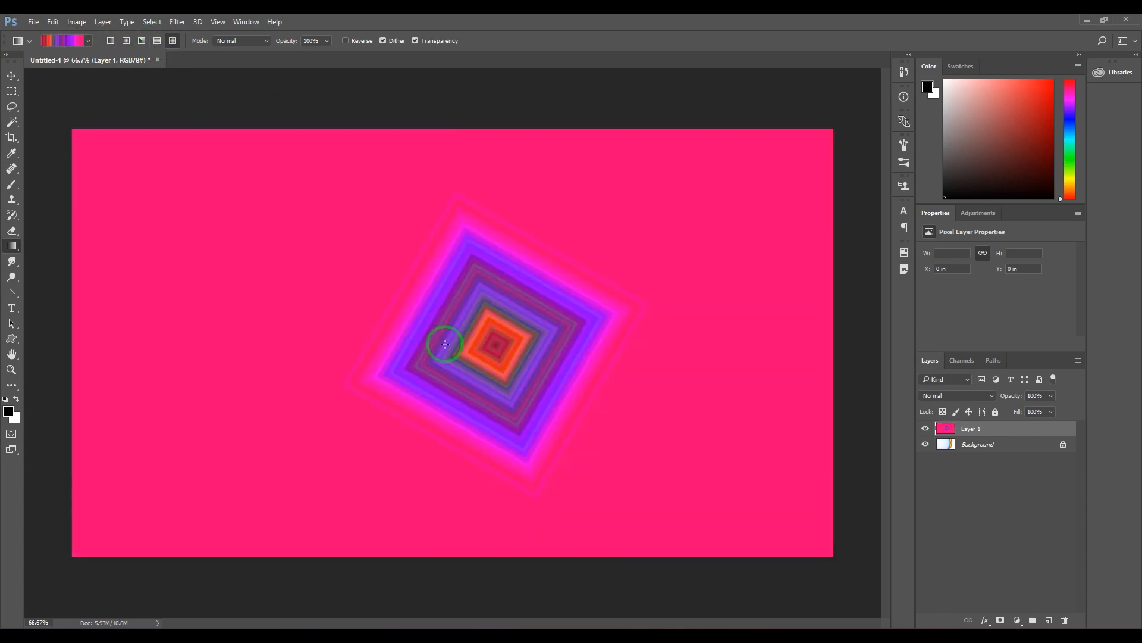
pyautogui.moveTo(497, 339); pyautogui.dragTo(679, 345)
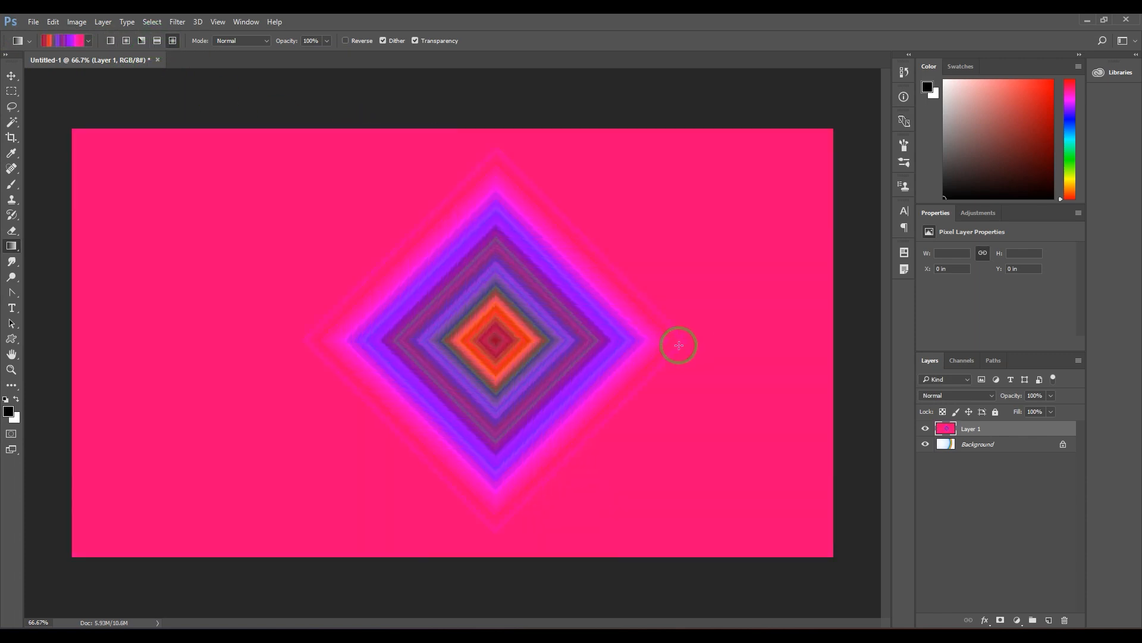
pyautogui.moveTo(455, 350); pyautogui.dragTo(843, 340)
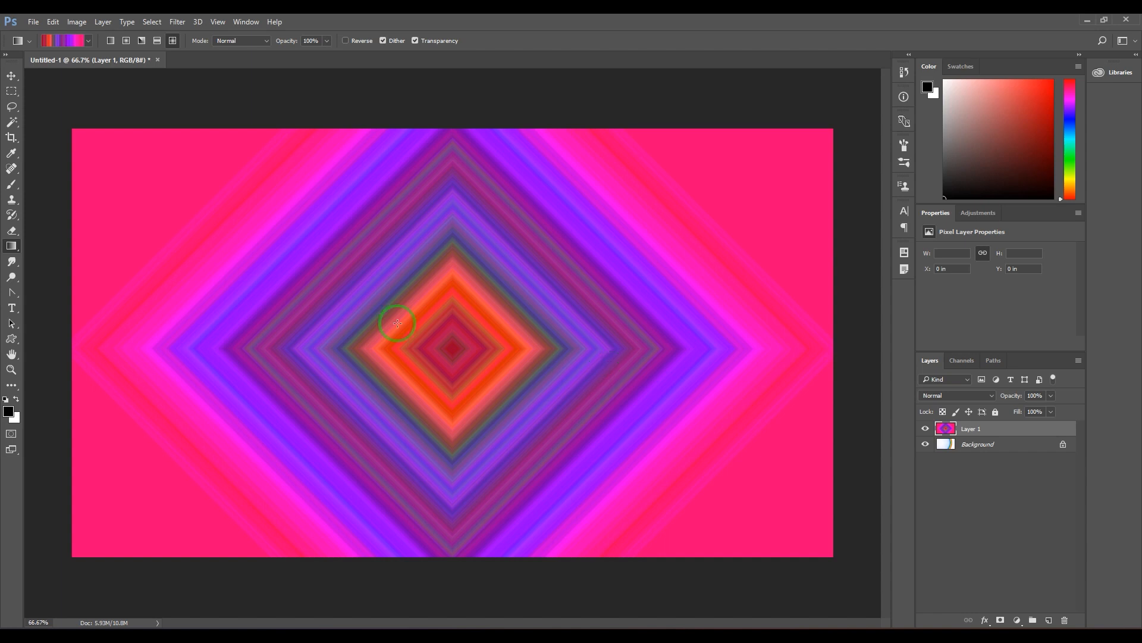
# Step: Set the gradient opacity to 68% and overlay three diamond gradients starting near the canvas's upper-left, upper-right and lower-left corners
pyautogui.click(244, 41)
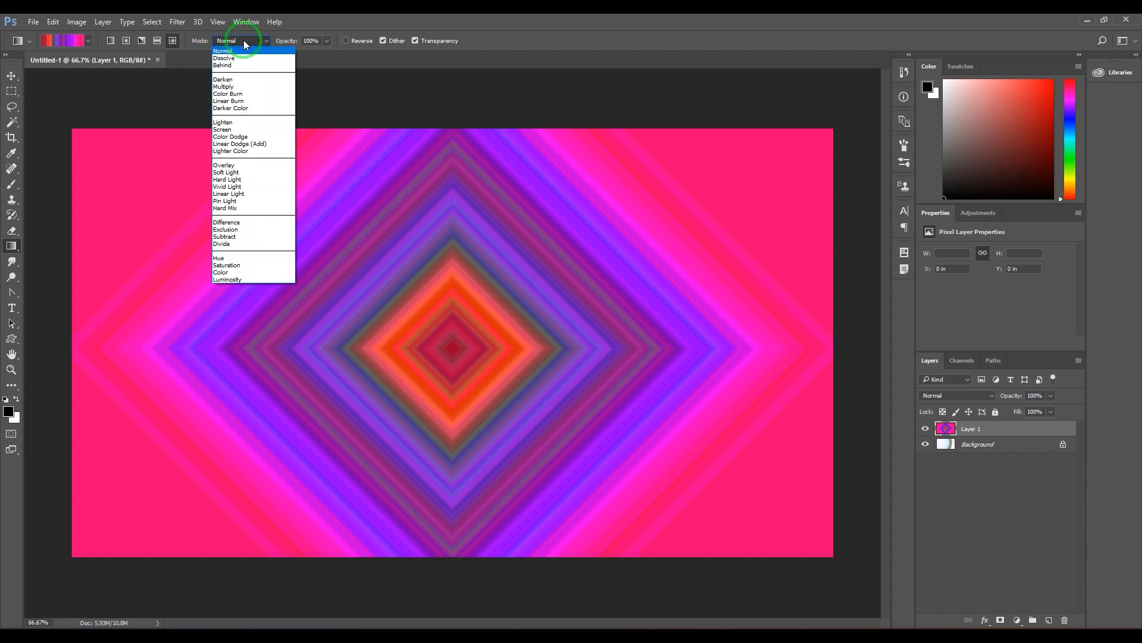
pyautogui.click(296, 20)
pyautogui.moveTo(288, 41); pyautogui.dragTo(281, 69)
pyautogui.moveTo(151, 174); pyautogui.dragTo(489, 350)
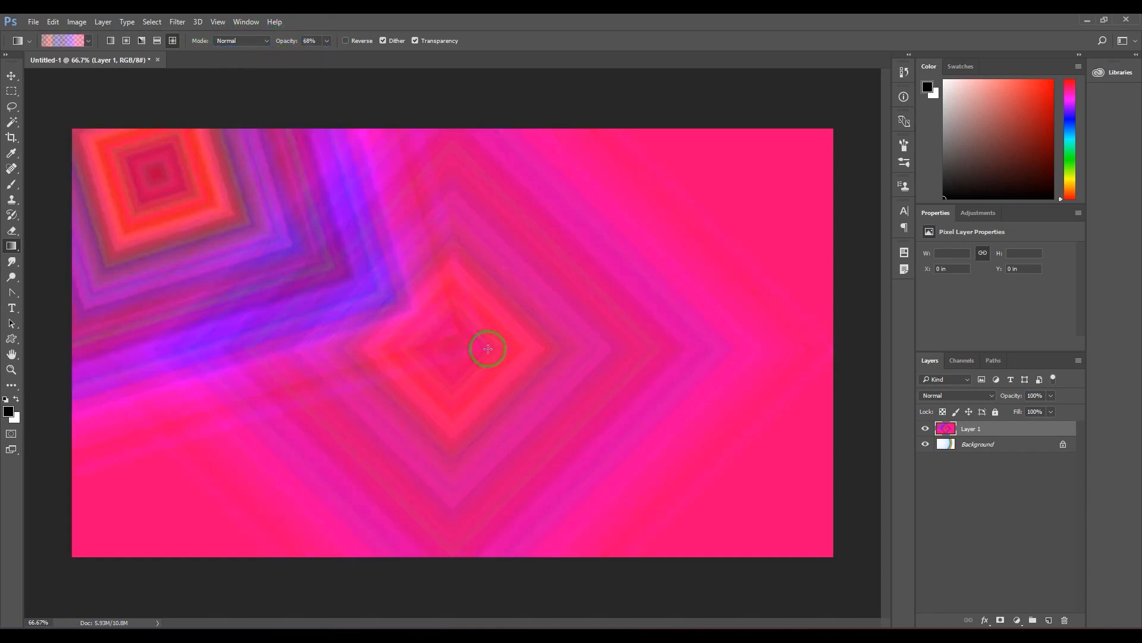
pyautogui.moveTo(737, 223); pyautogui.dragTo(655, 369)
pyautogui.moveTo(202, 565); pyautogui.dragTo(591, 447)
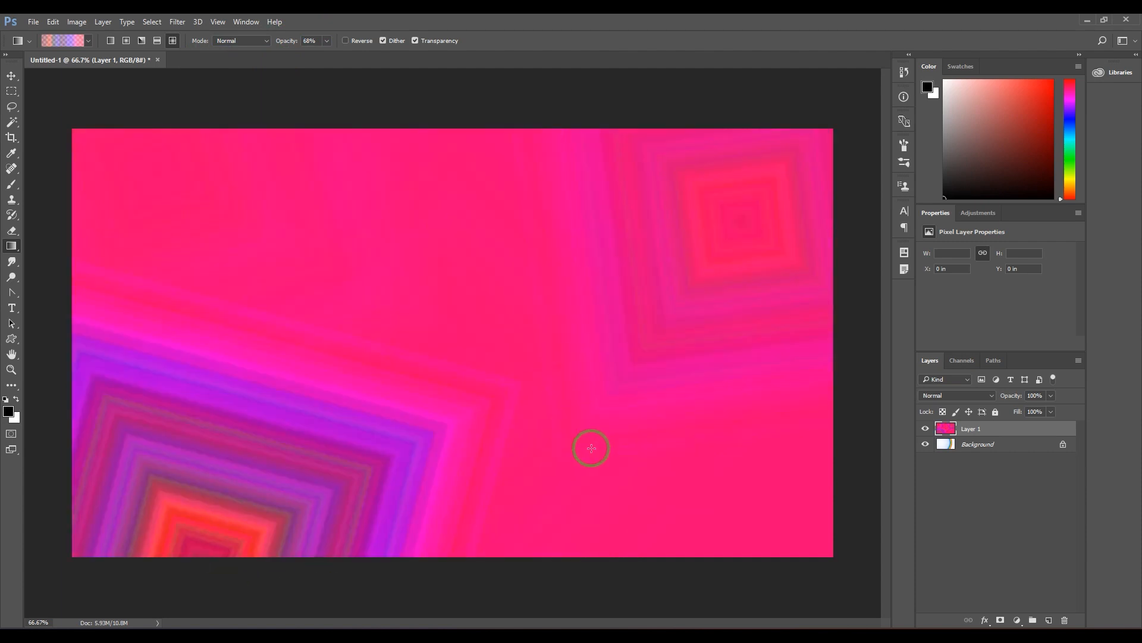
# Step: Cover Layer 1 with a diamond gradient at 100% opacity, and overlay several more across the canvas at 10% opacity
pyautogui.moveTo(293, 47)
pyautogui.mouseDown()
pyautogui.moveTo(276, 51)
pyautogui.moveTo(526, 66)
pyautogui.mouseUp()
pyautogui.moveTo(415, 322); pyautogui.dragTo(783, 317)
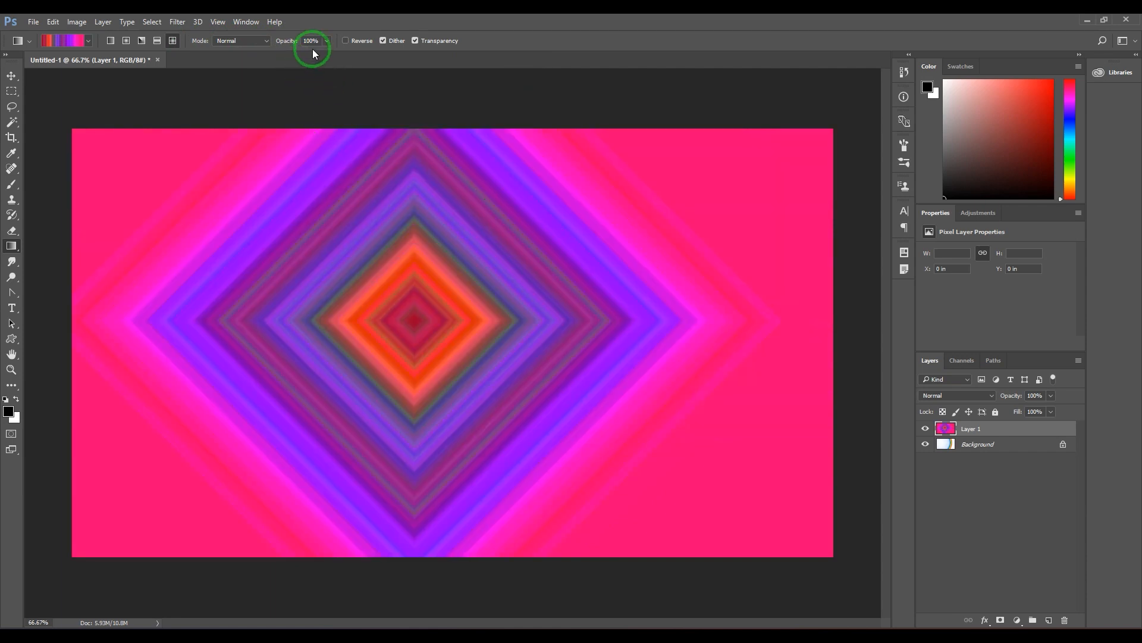
pyautogui.write('10')
pyautogui.press('Return')
pyautogui.moveTo(655, 413); pyautogui.dragTo(861, 530)
pyautogui.moveTo(365, 409); pyautogui.dragTo(159, 523)
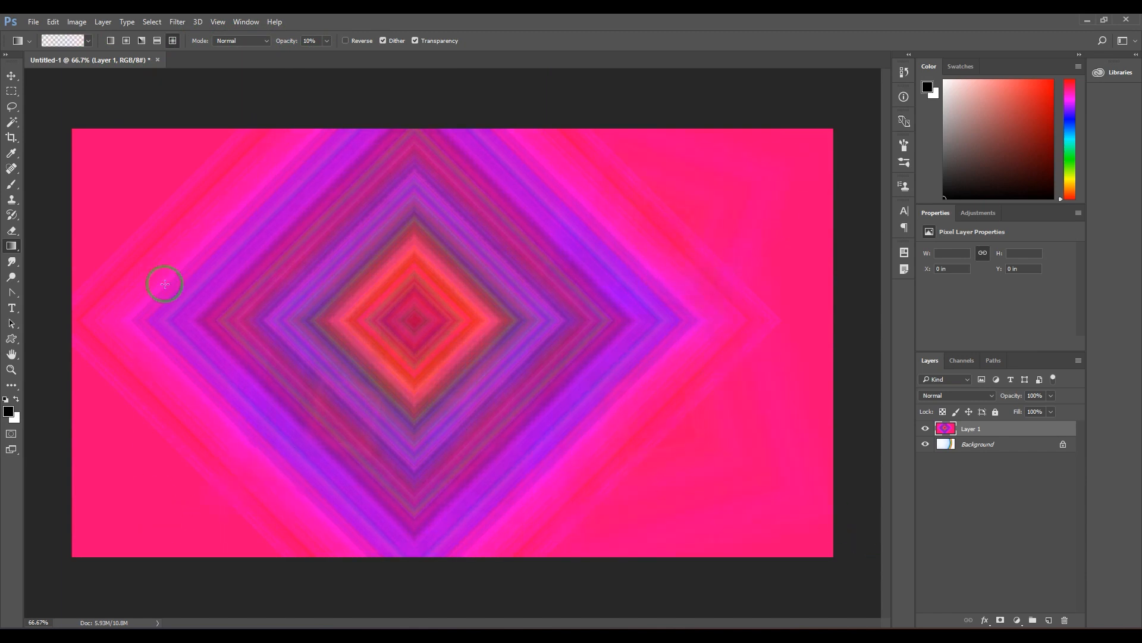
pyautogui.moveTo(165, 284); pyautogui.dragTo(19, 260)
pyautogui.moveTo(200, 244); pyautogui.dragTo(163, 152)
pyautogui.moveTo(409, 310); pyautogui.dragTo(521, 84)
pyautogui.moveTo(548, 439); pyautogui.dragTo(734, 480)
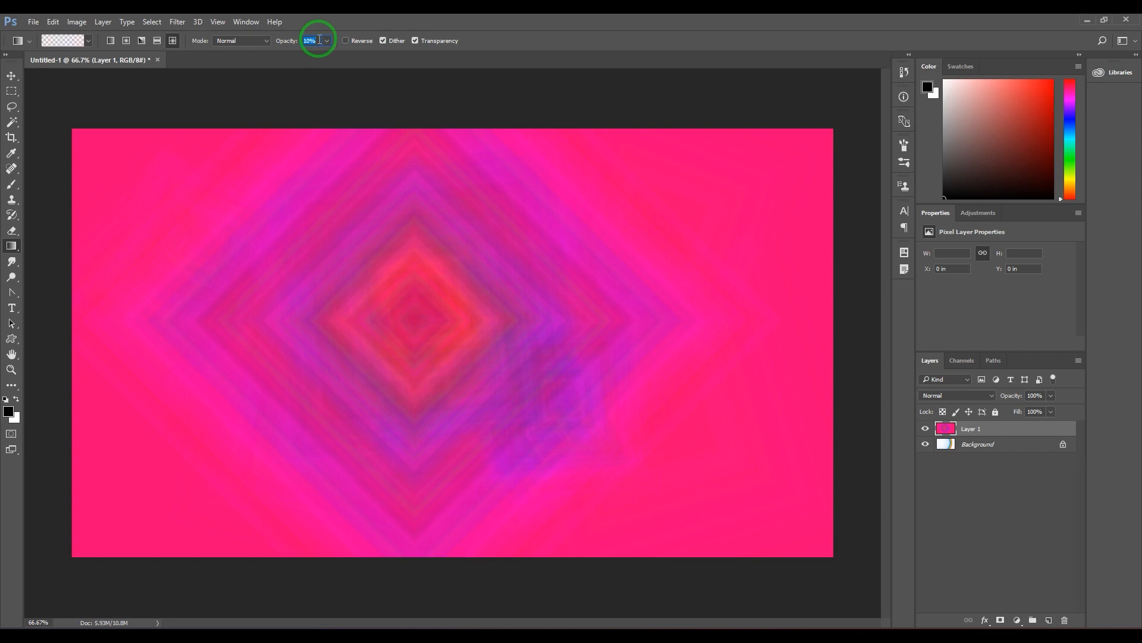
# Step: Restore the gradient opacity to 100%, redraw the diamond from the canvas centre, and draw it again with Reverse enabled
pyautogui.write('100')
pyautogui.moveTo(441, 325); pyautogui.dragTo(824, 325)
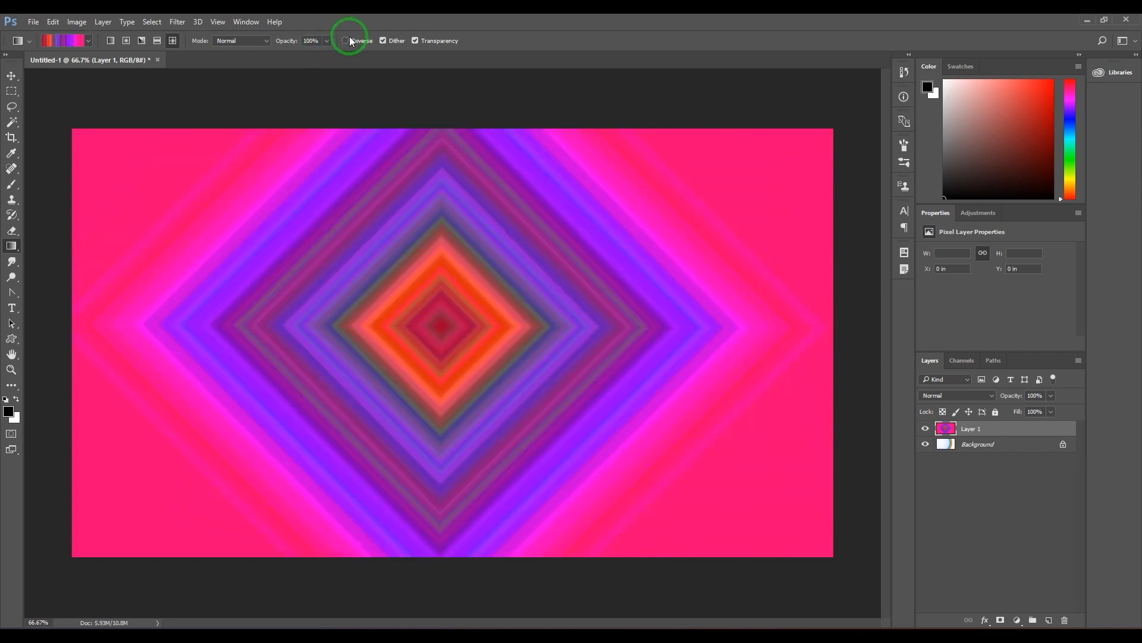
pyautogui.moveTo(441, 326); pyautogui.dragTo(751, 272)
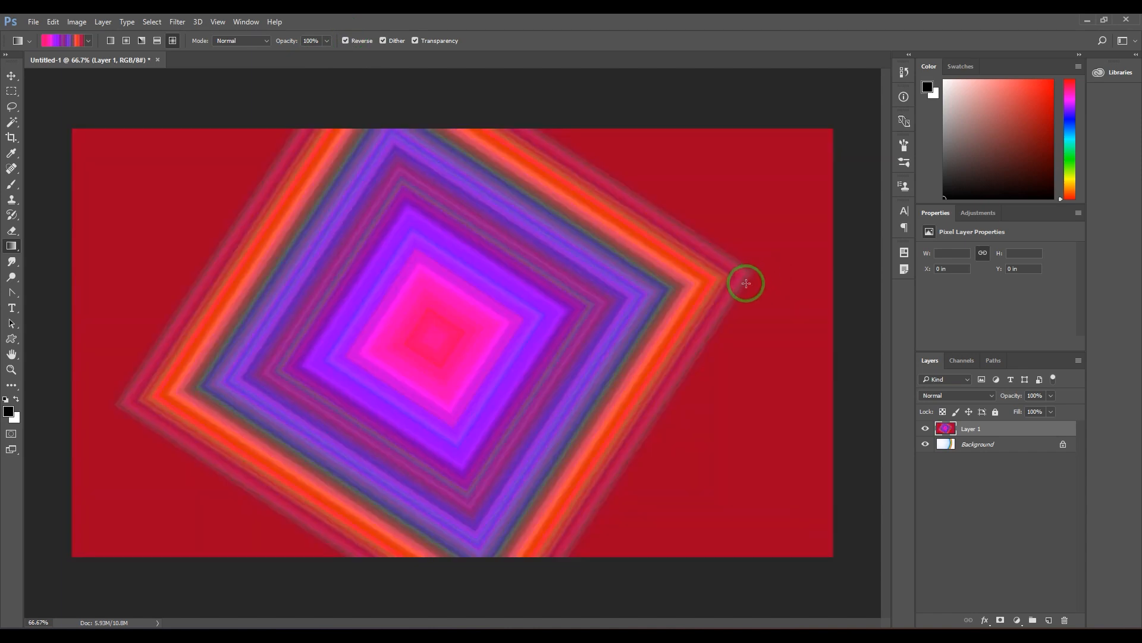
# Step: Load the Red preset and draw a reversed diamond gradient from the canvas centre towards its right edge
pyautogui.click(67, 41)
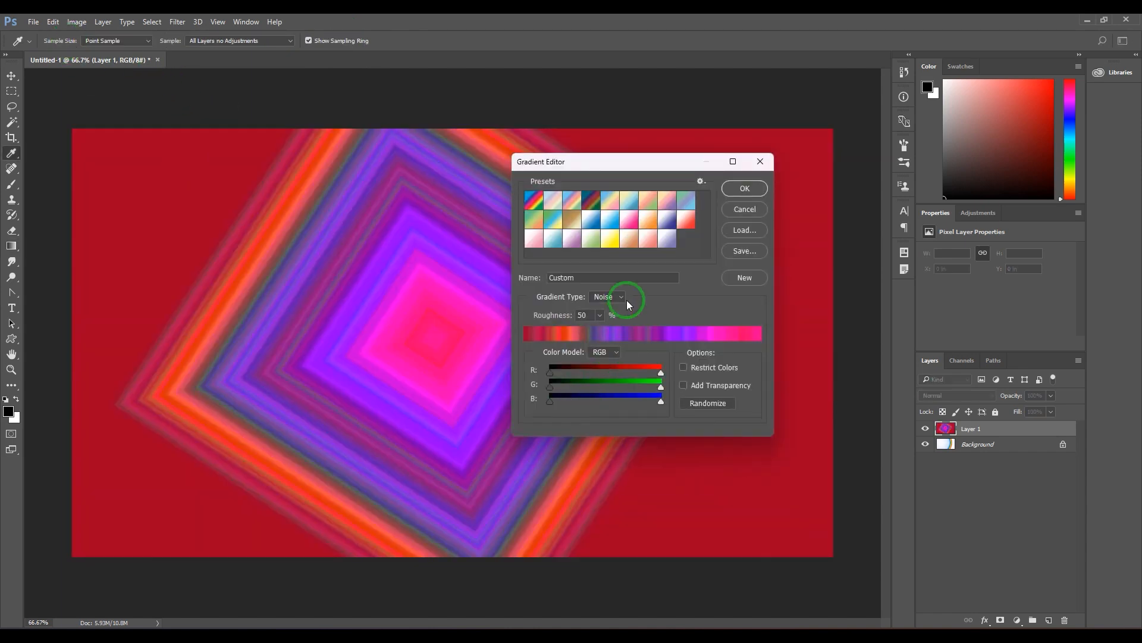
pyautogui.click(686, 231)
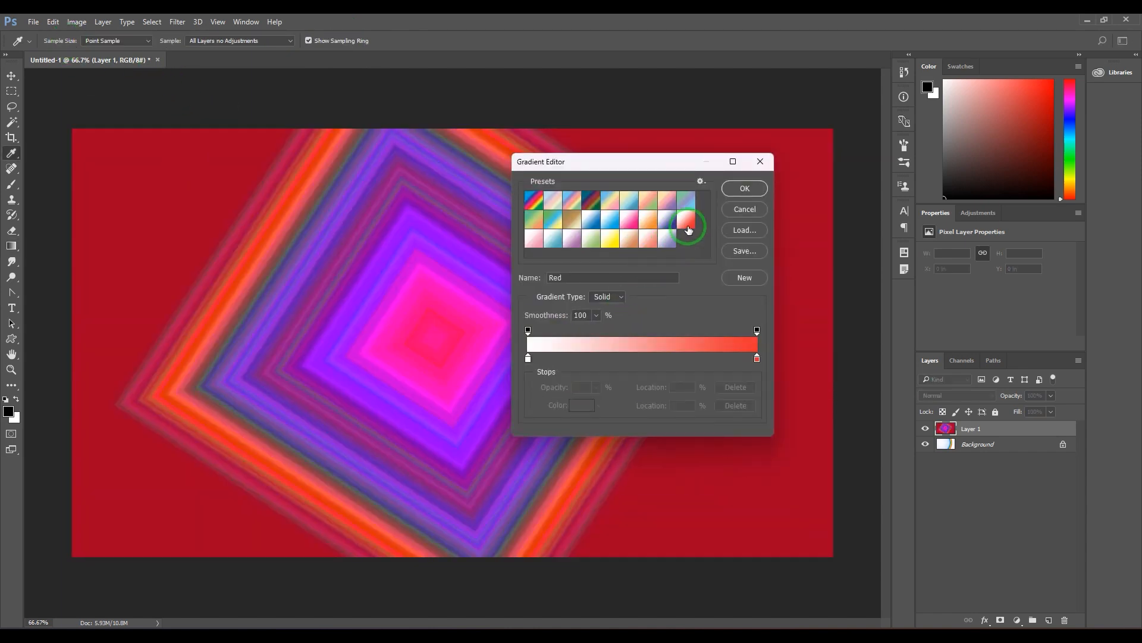
pyautogui.click(744, 188)
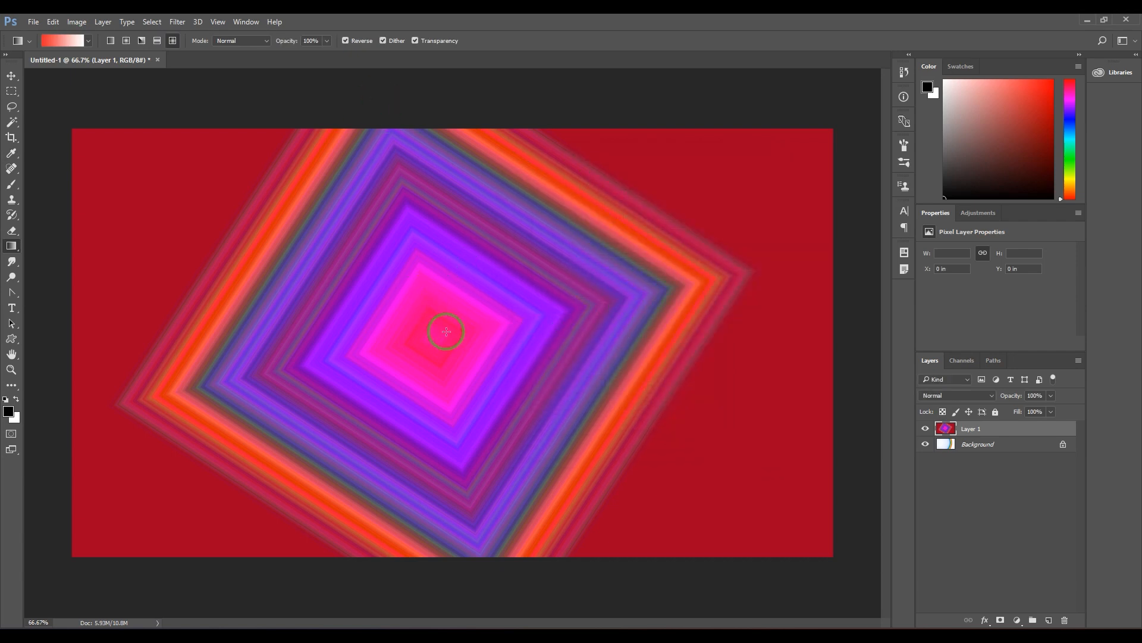
pyautogui.moveTo(429, 332); pyautogui.dragTo(804, 336)
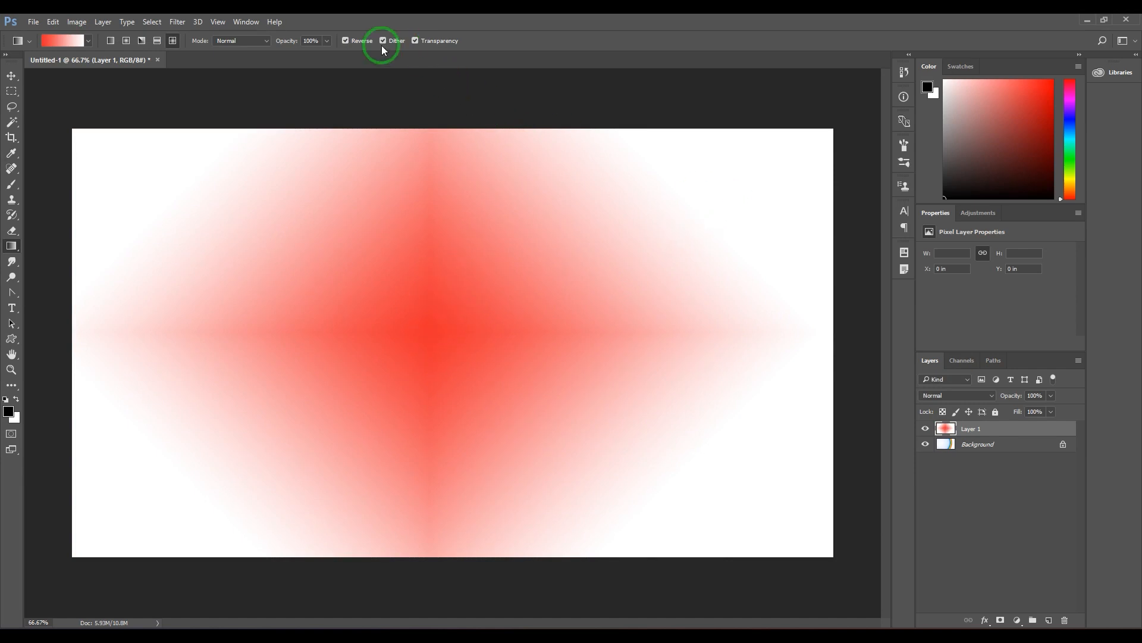
# Step: Redraw the red diamond gradient from the canvas centre with Reverse and Dither turned off, and re-enable Dither
pyautogui.moveTo(441, 326); pyautogui.dragTo(788, 281)
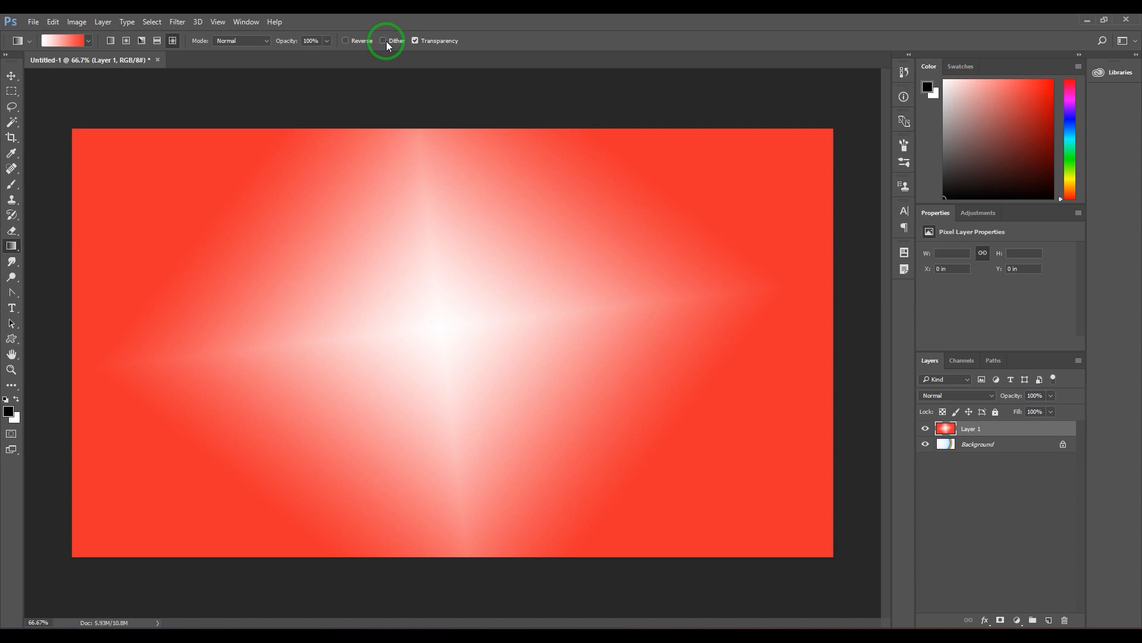
pyautogui.moveTo(464, 340); pyautogui.dragTo(775, 218)
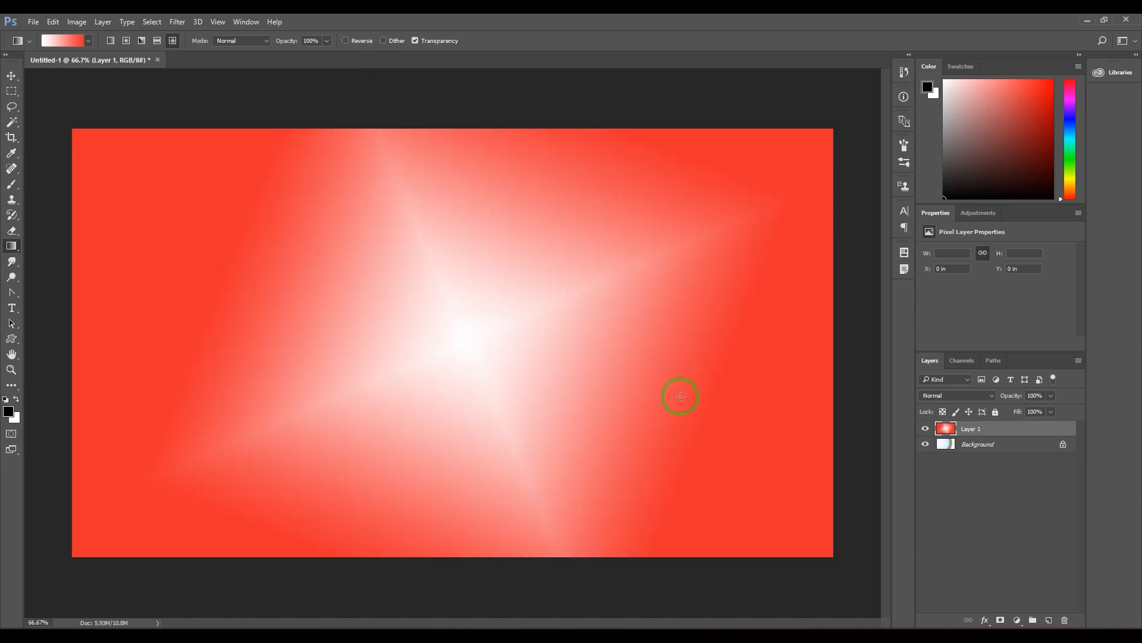
pyautogui.press('z')
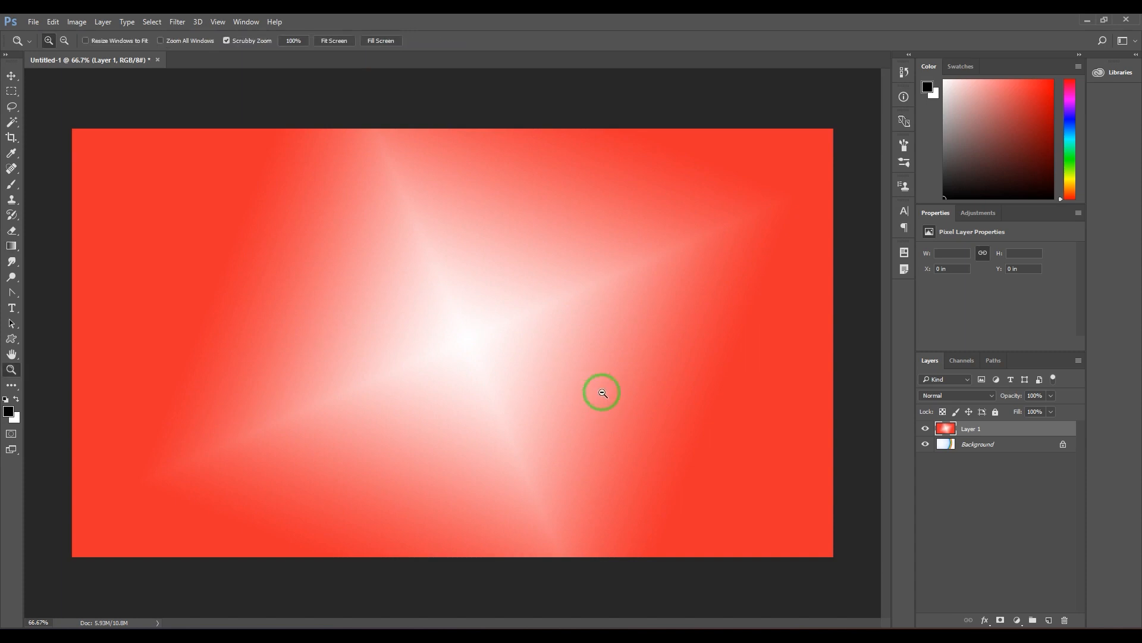
pyautogui.moveTo(599, 390); pyautogui.dragTo(701, 382)
pyautogui.moveTo(674, 463); pyautogui.dragTo(612, 432)
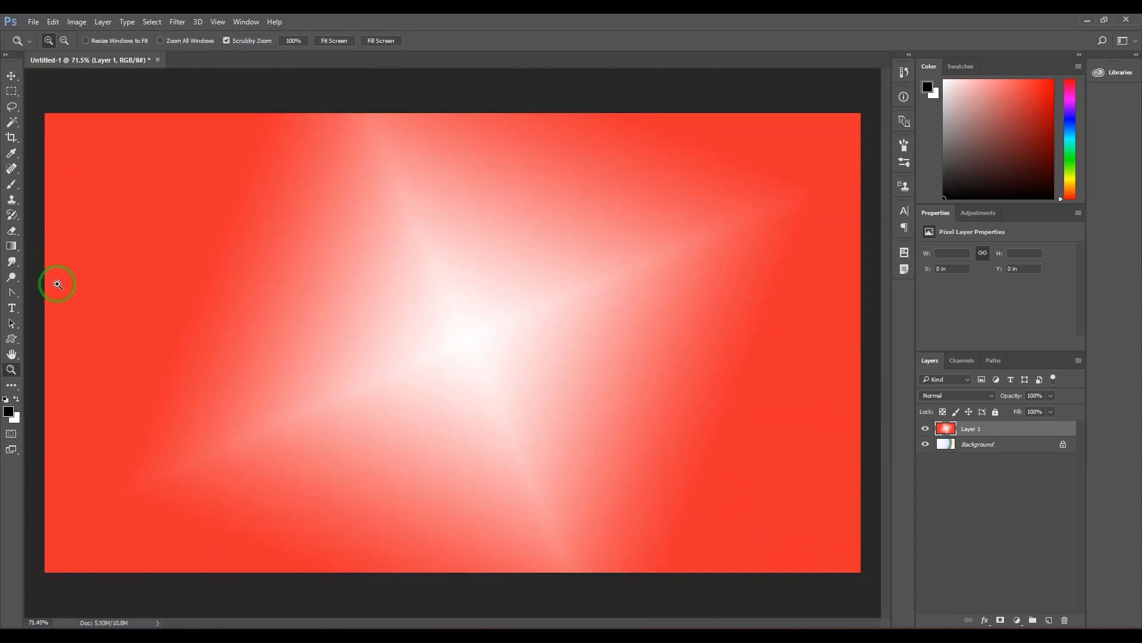
pyautogui.press('g')
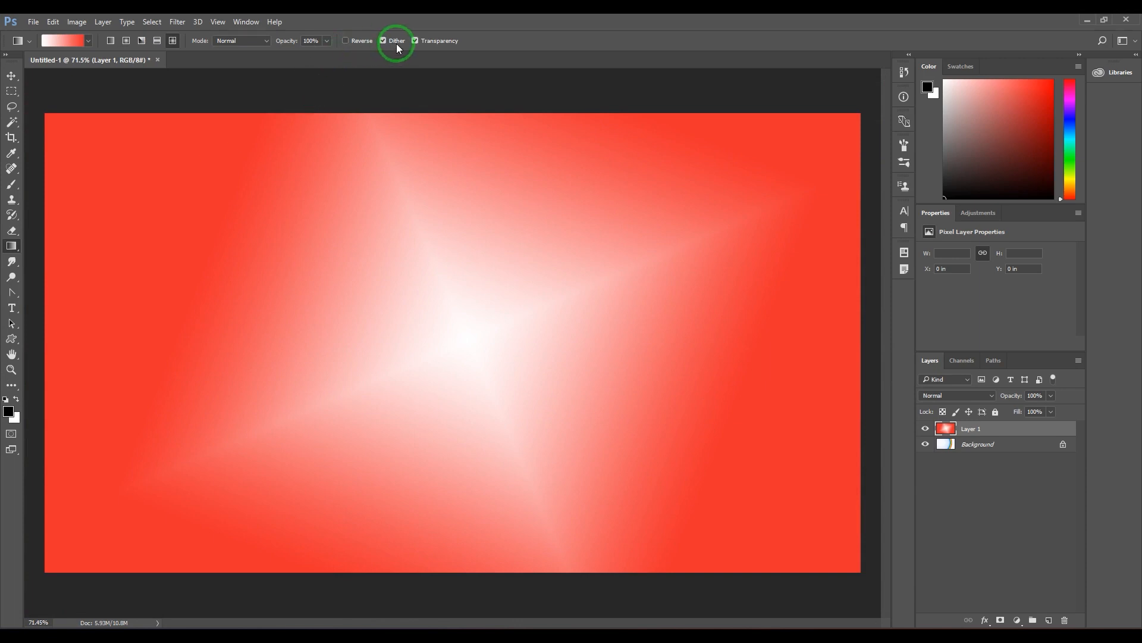
# Step: Redraw the red diamond gradient from near the canvas centre, and fill Layer 1 with solid black
pyautogui.moveTo(492, 327); pyautogui.dragTo(706, 435)
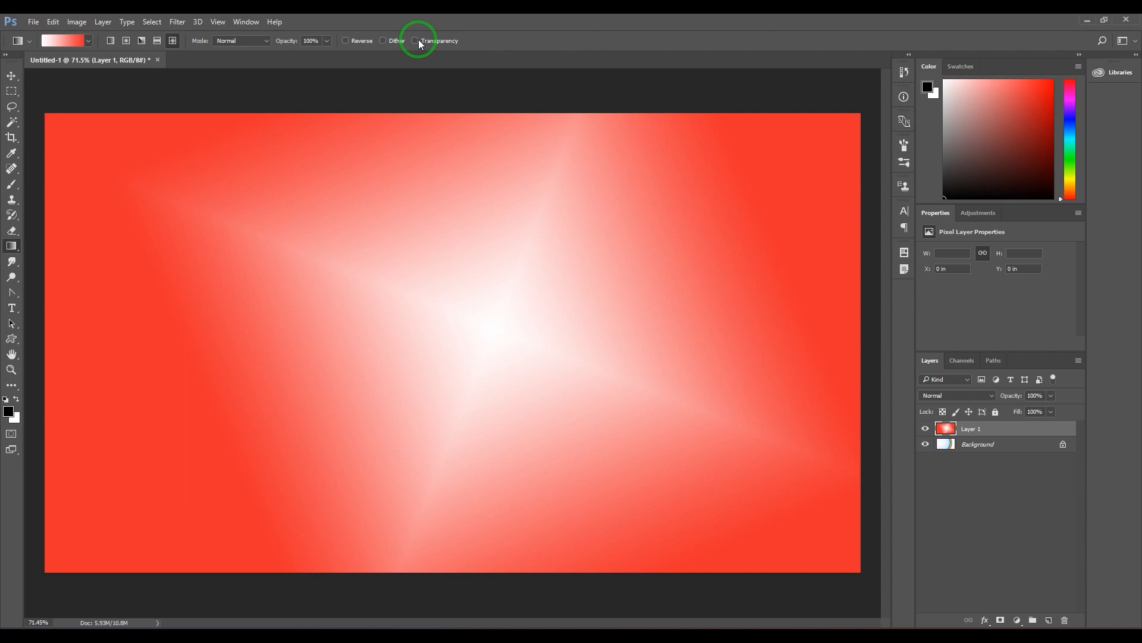
pyautogui.hotkey('alt', 'BackSpace')
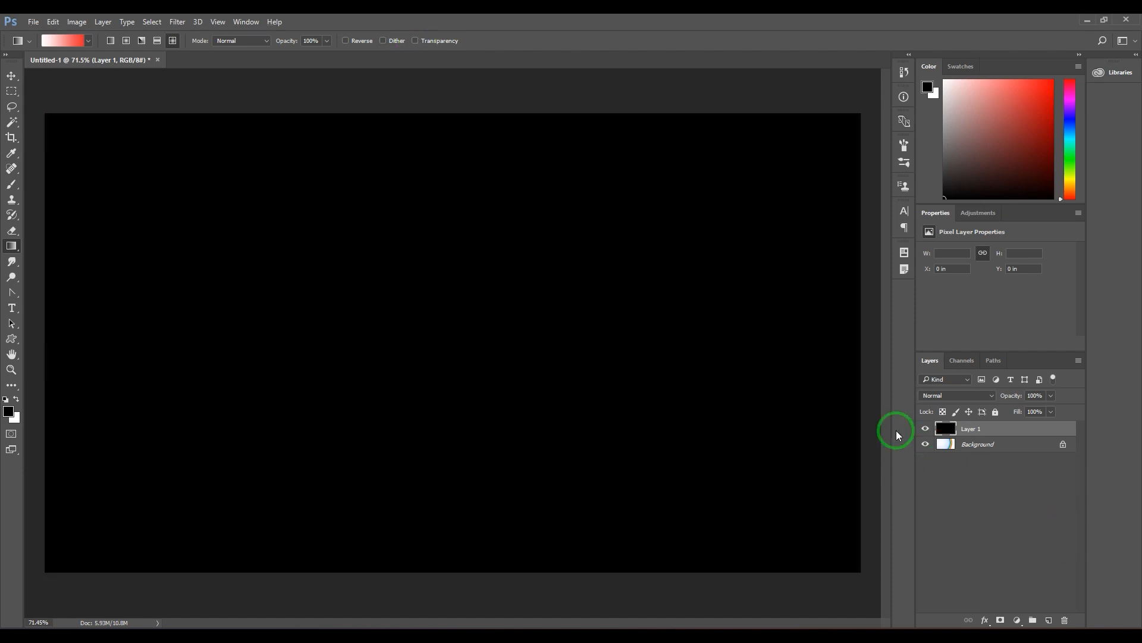
# Step: Load the Spectrum preset and set the opacity stop at its blue start to 0%
pyautogui.click(63, 40)
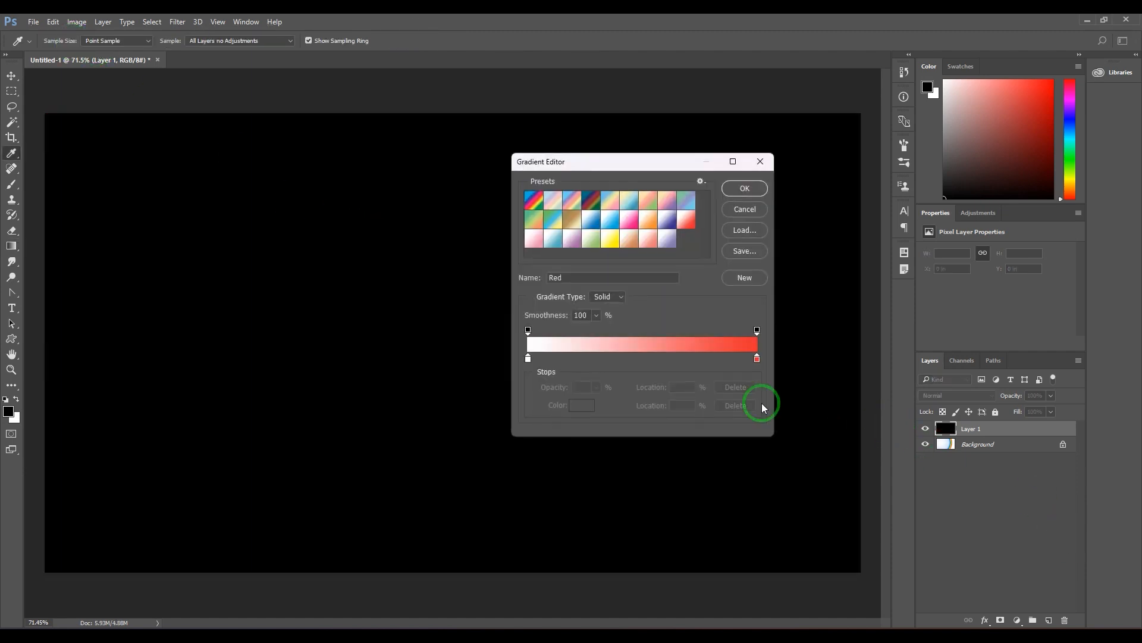
pyautogui.click(524, 205)
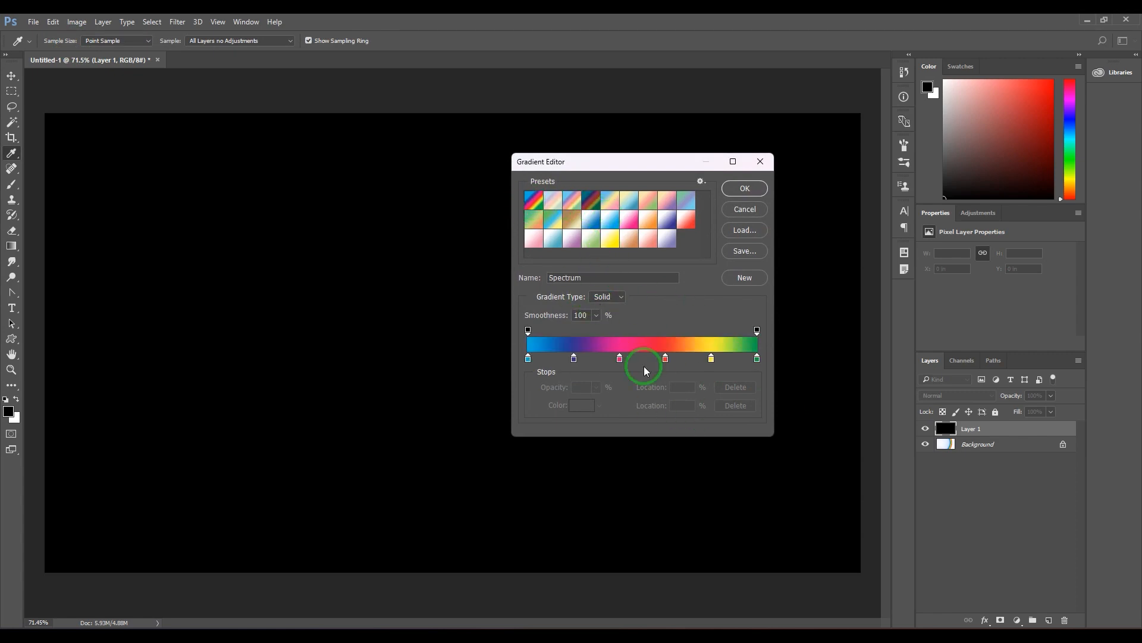
pyautogui.click(596, 387)
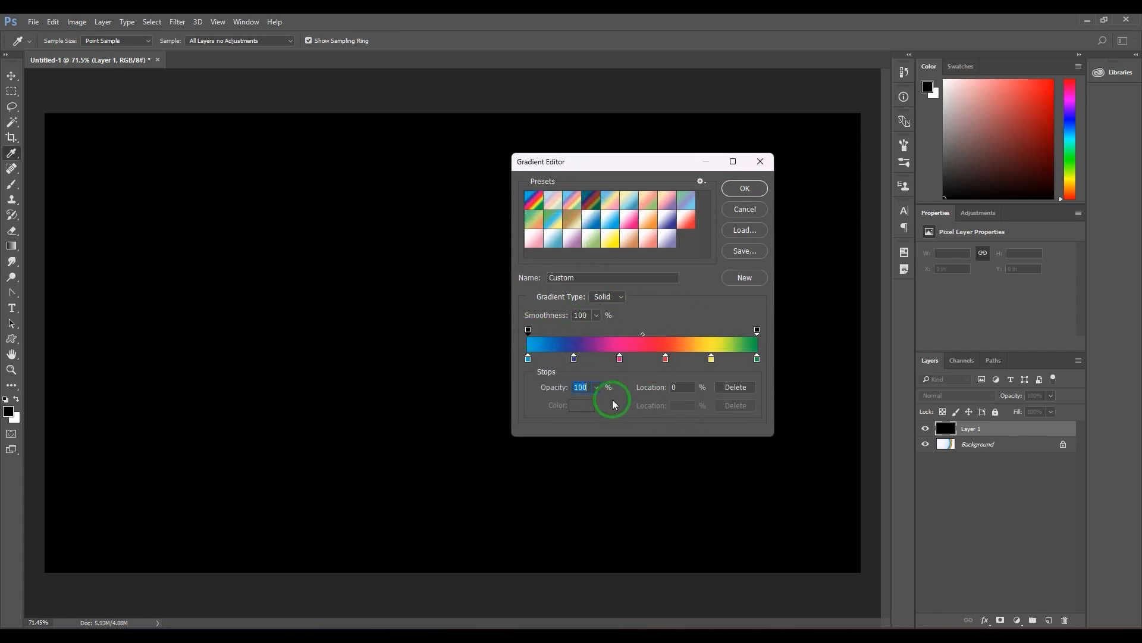
pyautogui.moveTo(598, 402); pyautogui.dragTo(531, 403)
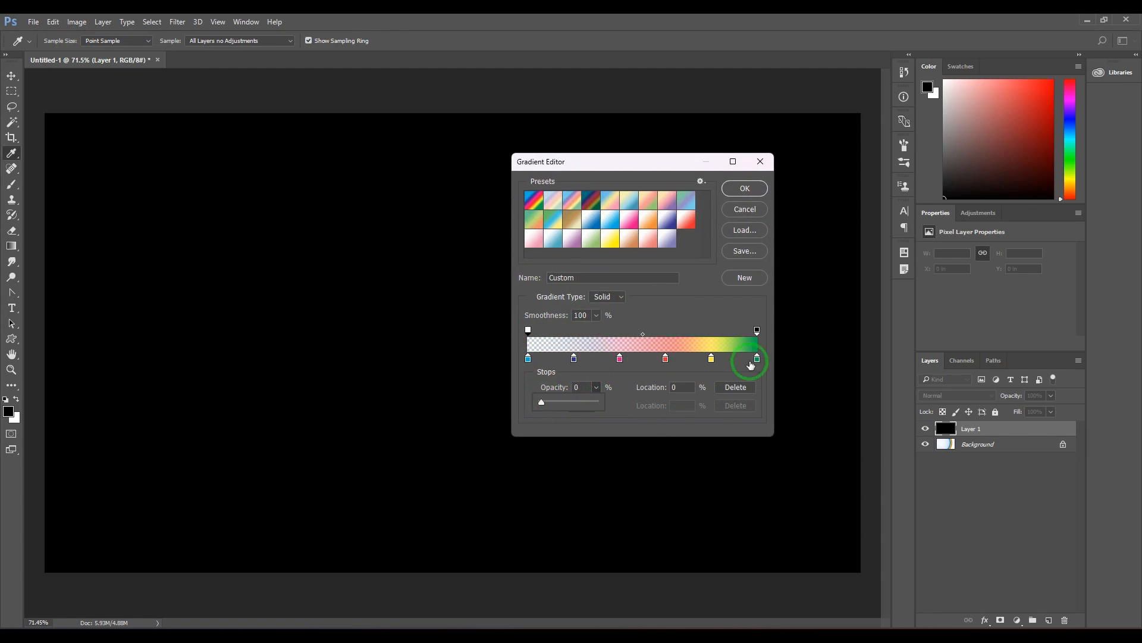
pyautogui.click(744, 188)
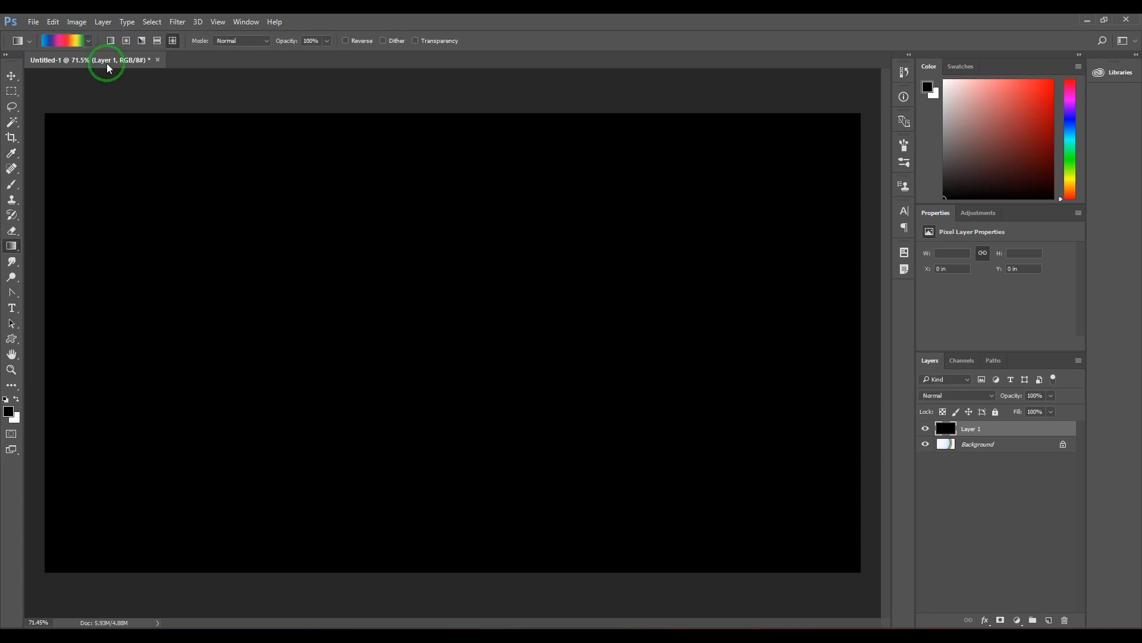
pyautogui.click(62, 40)
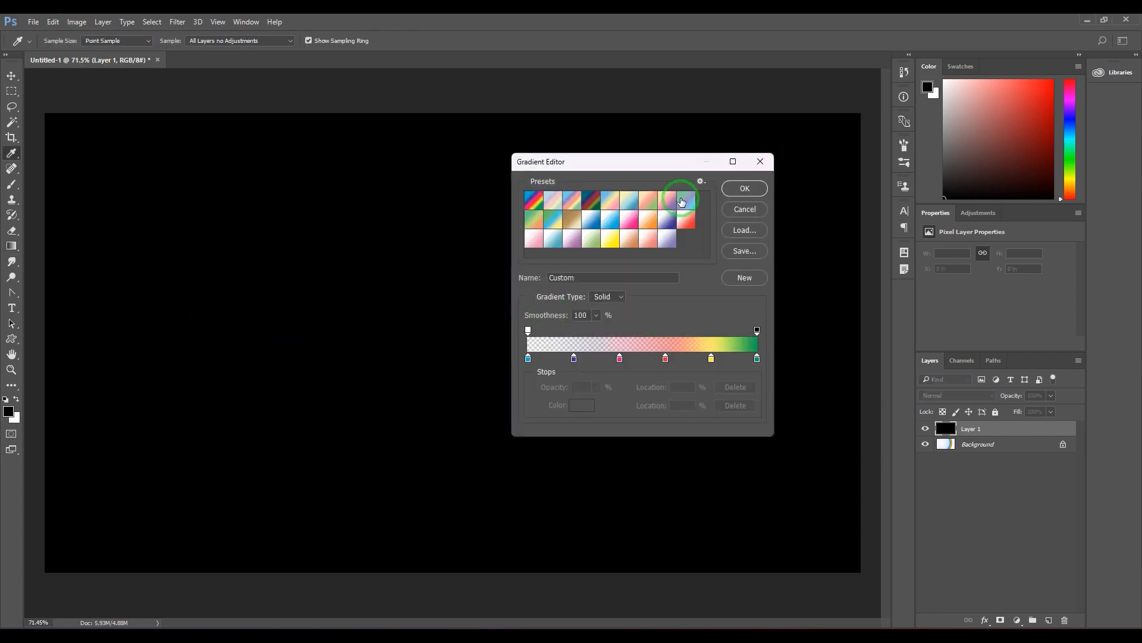
pyautogui.click(745, 188)
# Step: Draw a radial gradient from the canvas centre with Transparency off, and refill Layer 1 with black
pyautogui.click(125, 41)
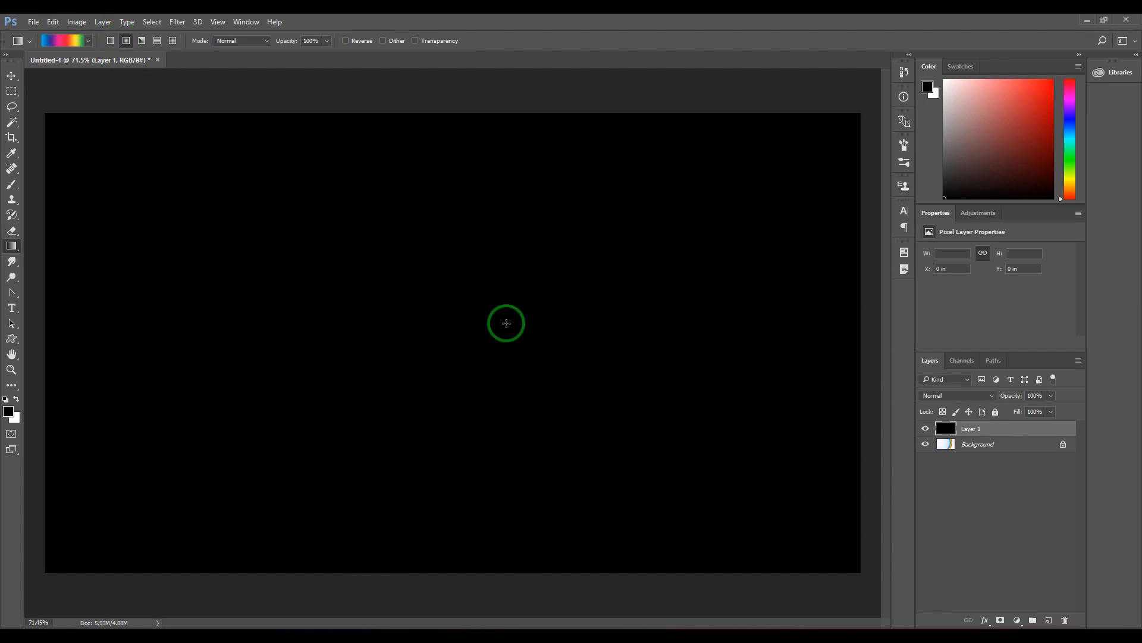
pyautogui.moveTo(464, 347); pyautogui.dragTo(708, 202)
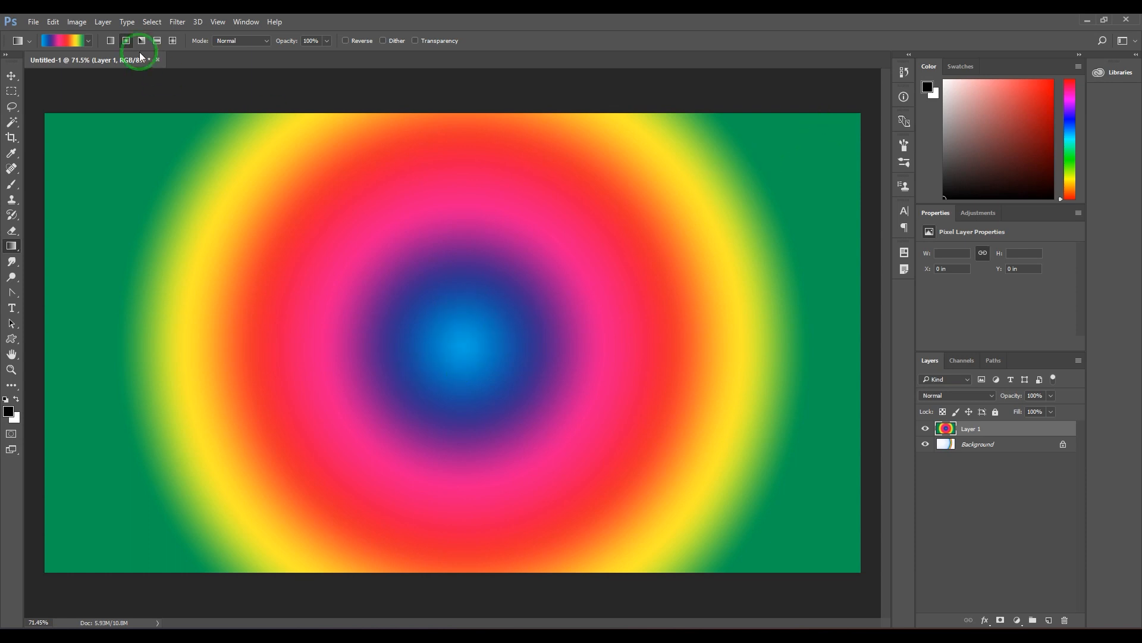
pyautogui.hotkey('alt', 'BackSpace')
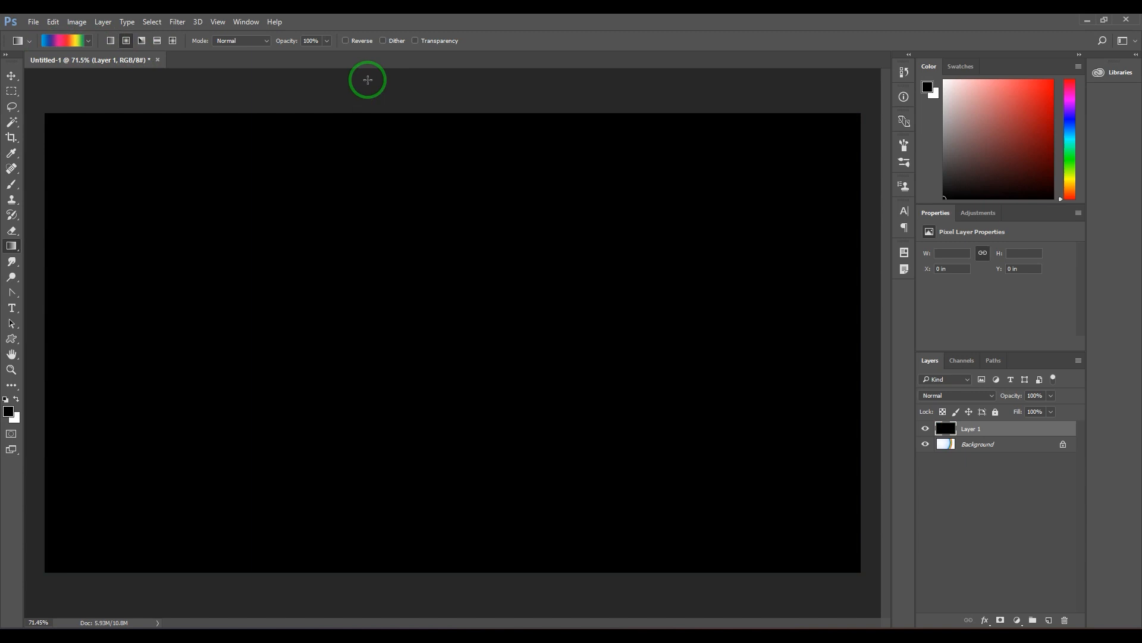
# Step: Enable Transparency and draw two radial gradients from near the canvas centre over the black layer, undoing the second one
pyautogui.click(415, 40)
pyautogui.moveTo(390, 380); pyautogui.dragTo(886, 148)
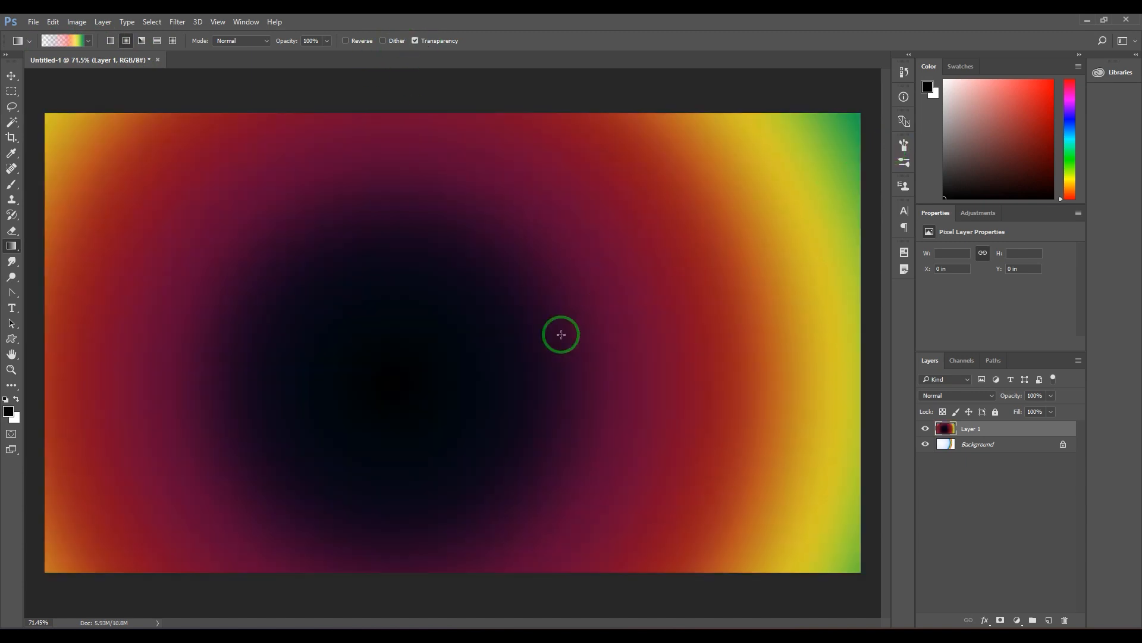
pyautogui.moveTo(434, 345); pyautogui.dragTo(668, 237)
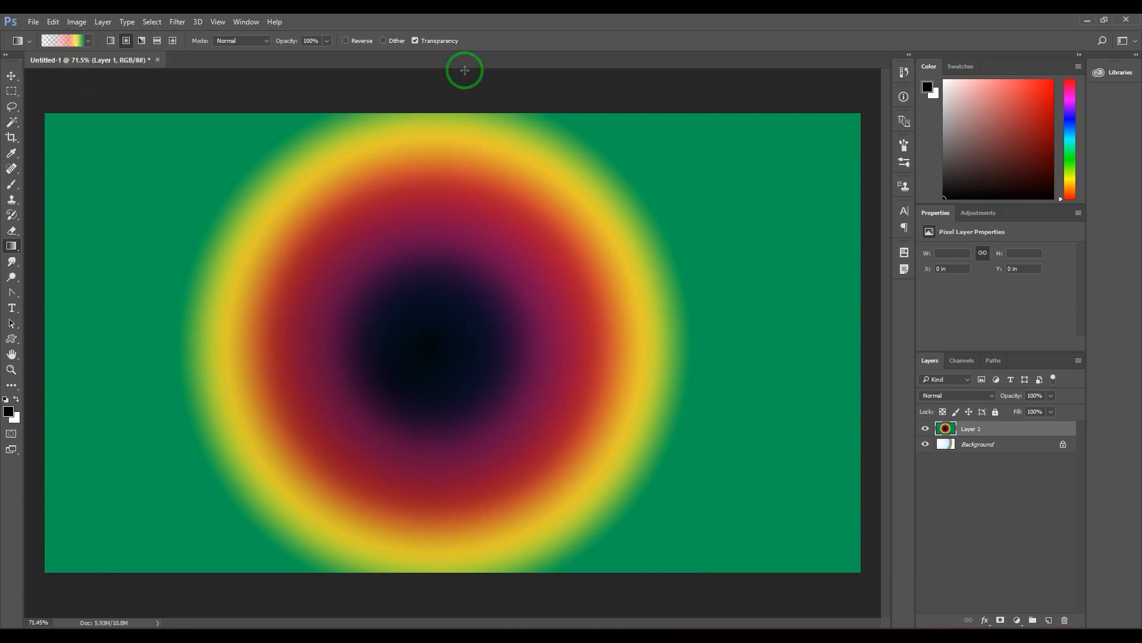
pyautogui.hotkey('ctrl', 'z')
# Step: Move the gradient's 0% opacity stop to location 77%, and replace the remaining radial gradient with a new one drawn over black
pyautogui.click(71, 40)
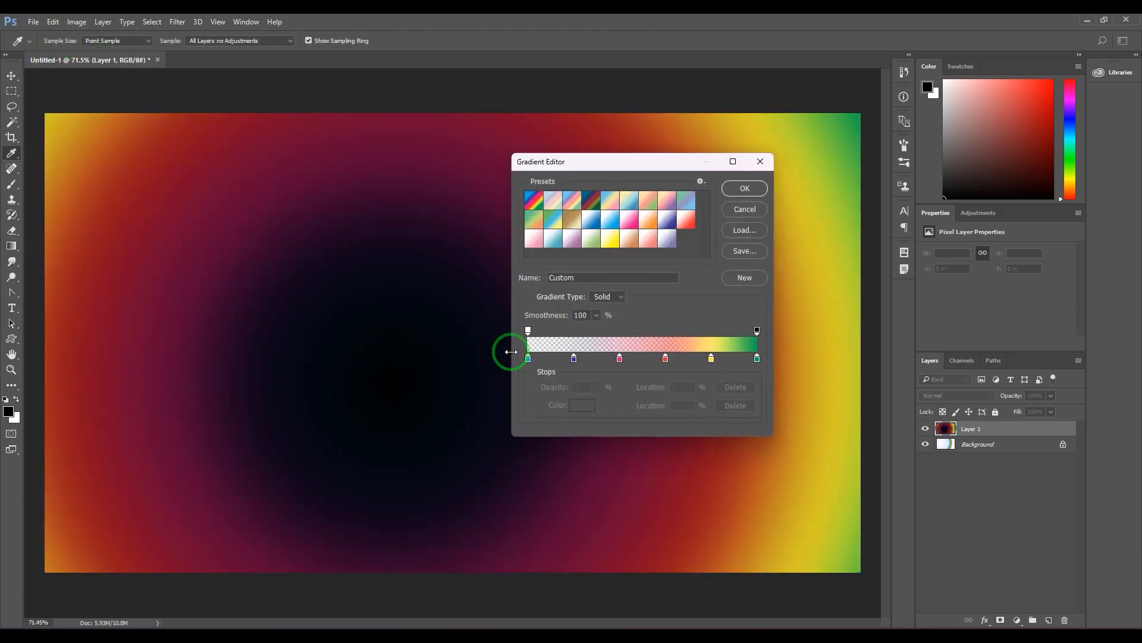
pyautogui.moveTo(528, 331); pyautogui.dragTo(705, 331)
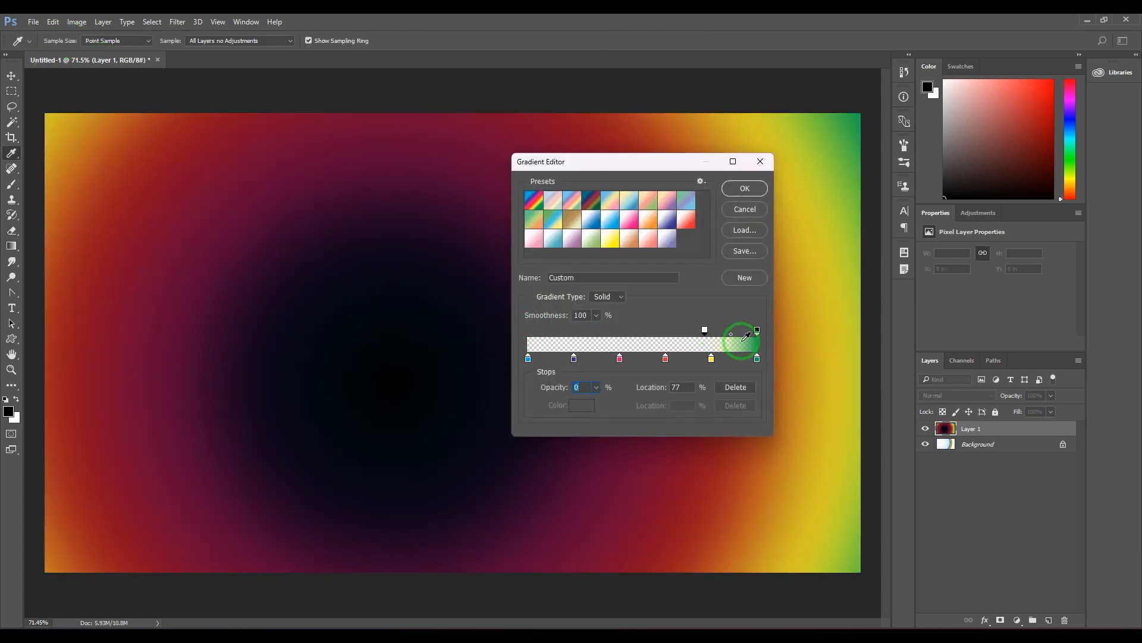
pyautogui.click(744, 189)
pyautogui.hotkey('ctrl', 'z')
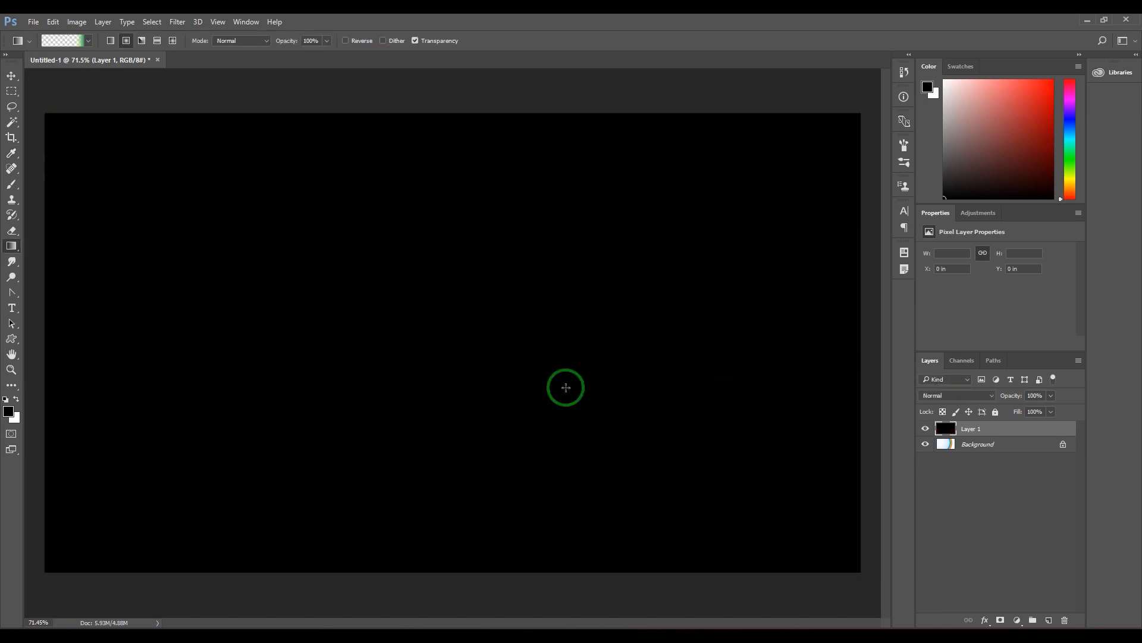
pyautogui.moveTo(477, 354); pyautogui.dragTo(687, 221)
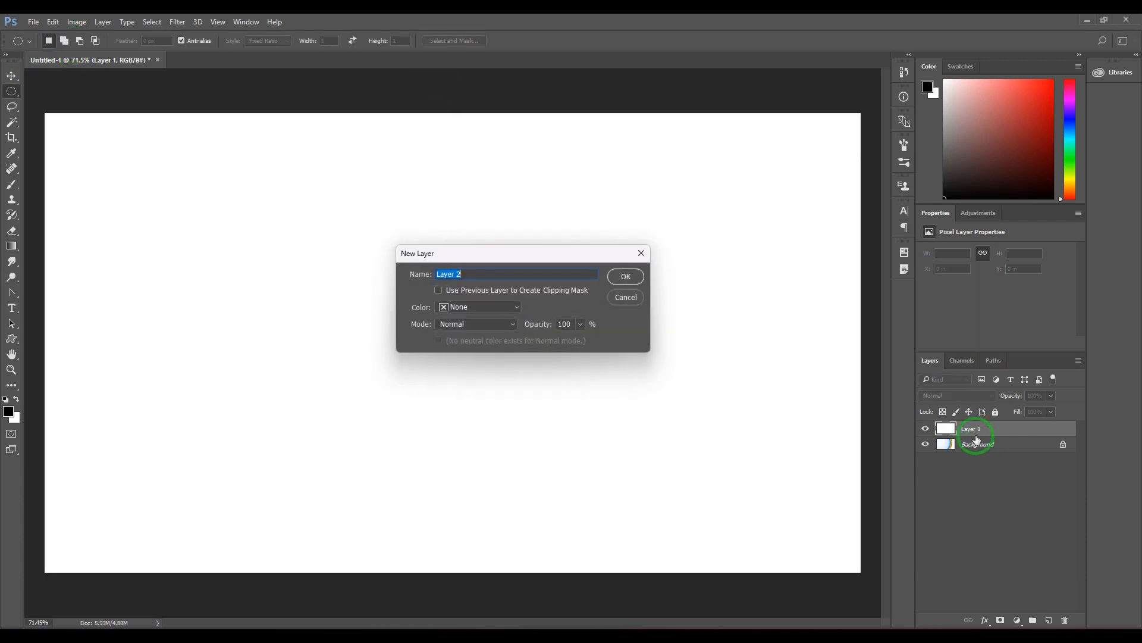
# Step: Create Layer 2 and draw a circular selection slightly left of the canvas centre
pyautogui.press('Return')
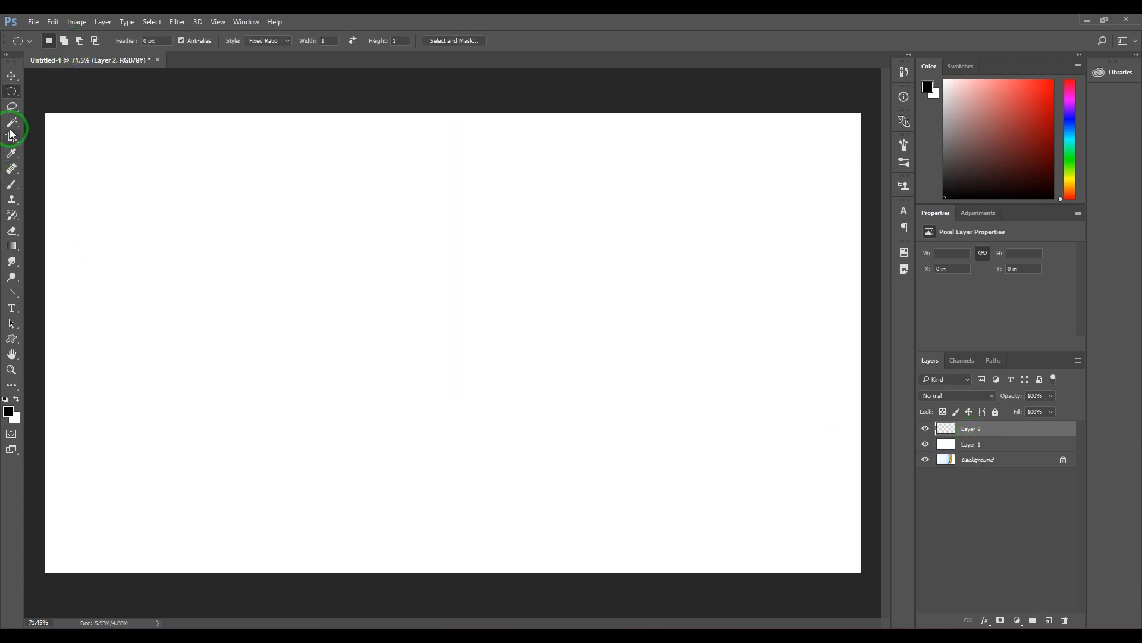
pyautogui.moveTo(331, 229); pyautogui.dragTo(602, 478)
pyautogui.moveTo(509, 392); pyautogui.dragTo(489, 371)
# Step: Load the Red preset for the Gradient tool and move its red color stop to location 13%
pyautogui.press('g')
pyautogui.click(75, 44)
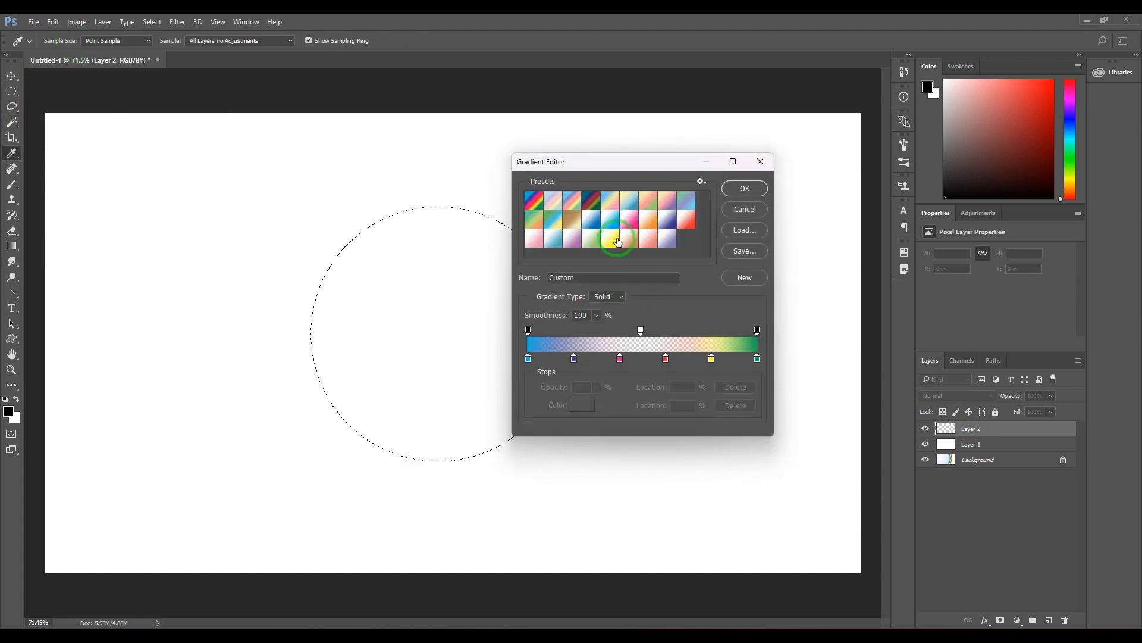
pyautogui.click(687, 223)
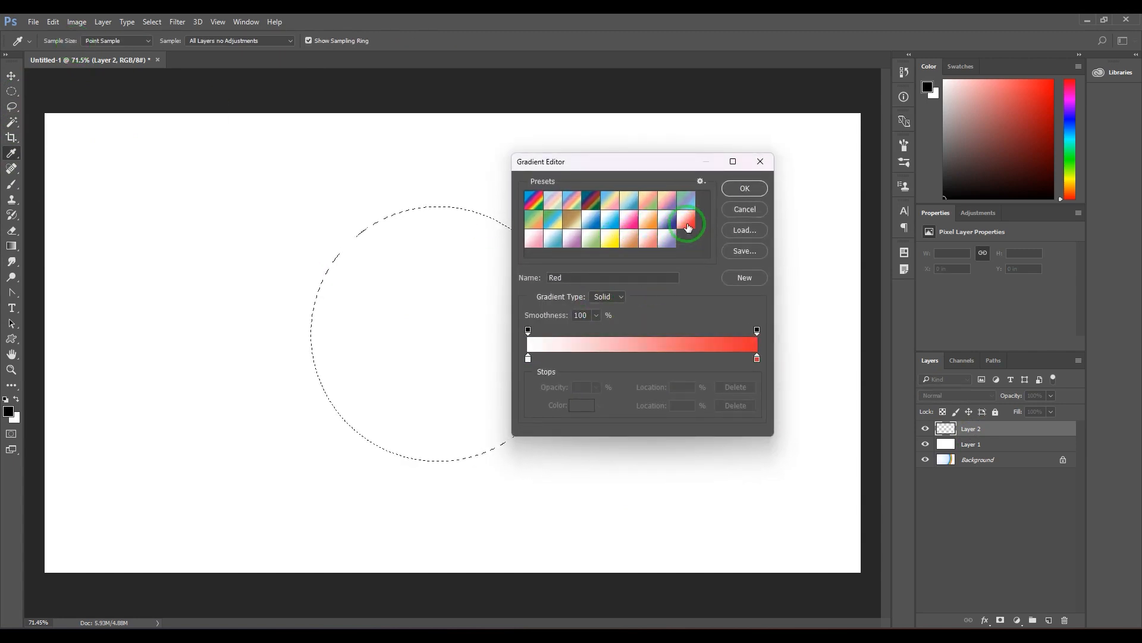
pyautogui.moveTo(755, 359); pyautogui.dragTo(565, 360)
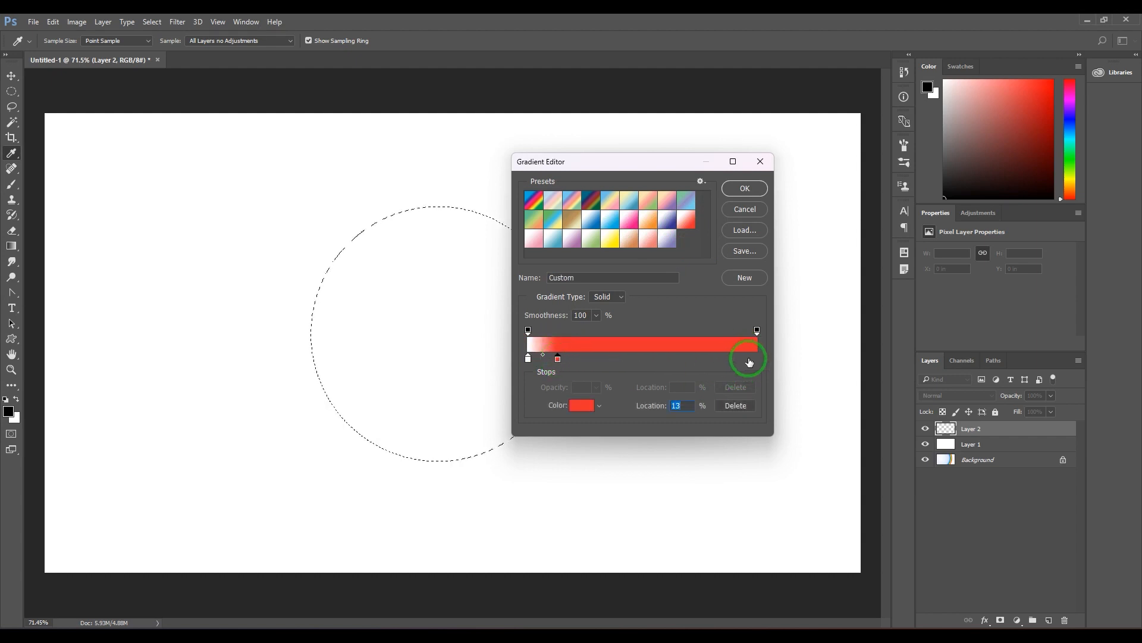
# Step: Set a dark red #560000 color stop near the gradient's far end, and move the bright red stop close to the white stop
pyautogui.click(593, 408)
pyautogui.moveTo(867, 319); pyautogui.dragTo(950, 297)
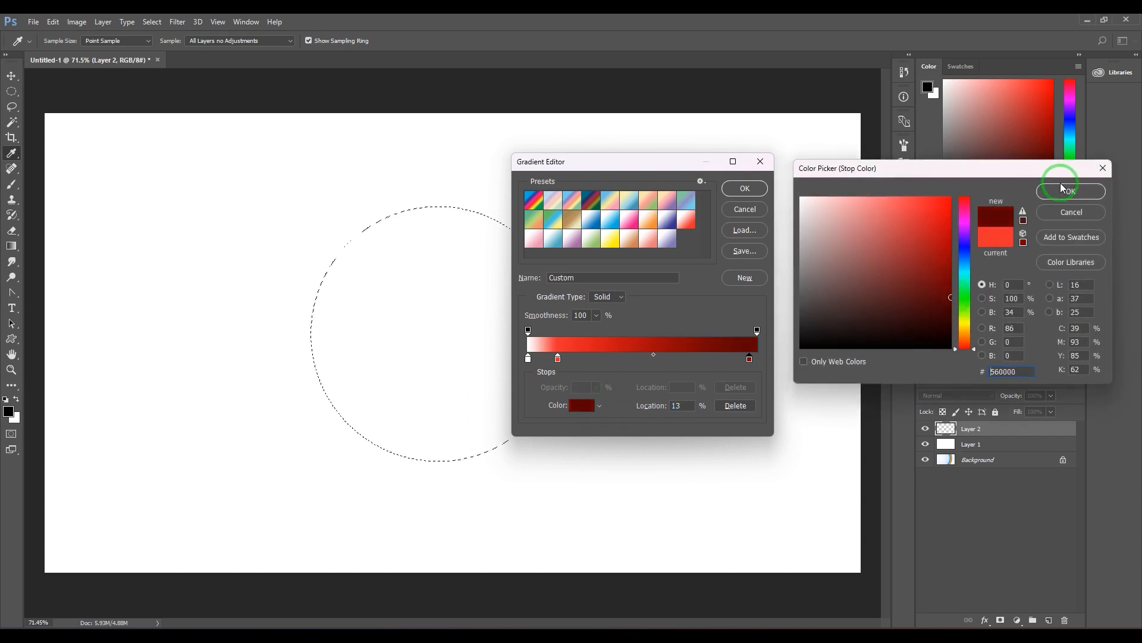
pyautogui.click(1062, 188)
pyautogui.click(631, 407)
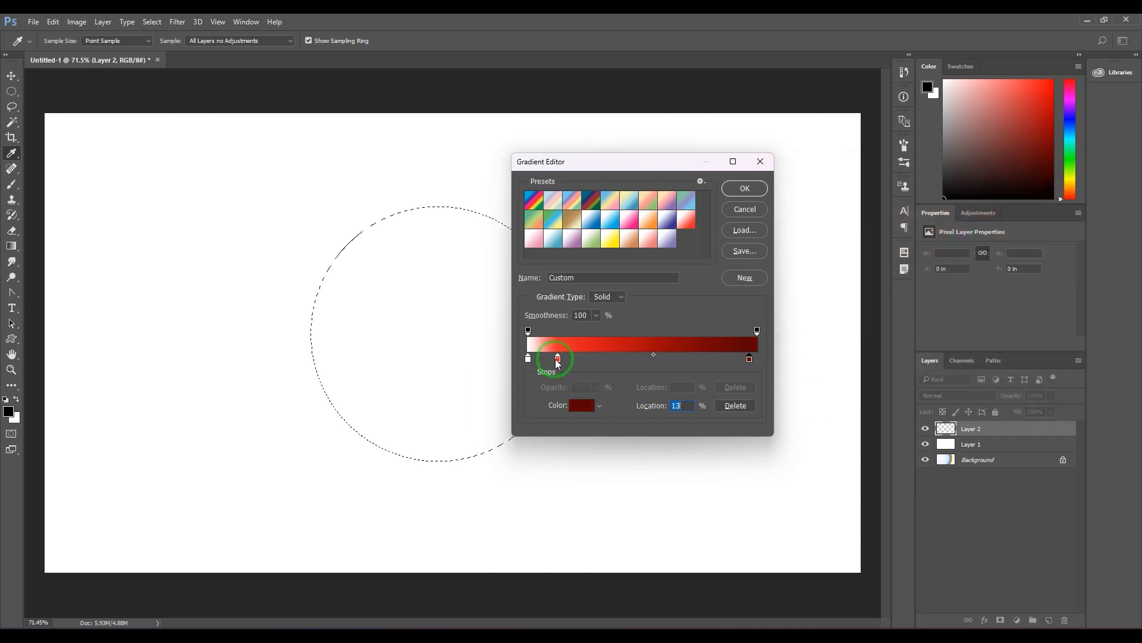
pyautogui.moveTo(558, 360); pyautogui.dragTo(536, 354)
pyautogui.click(532, 358)
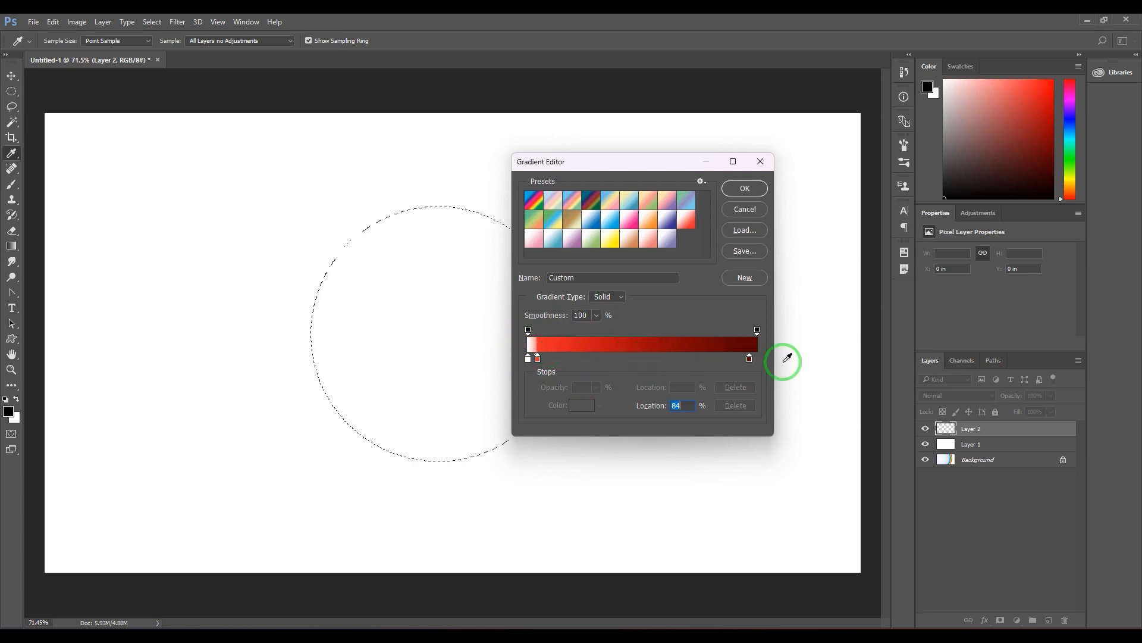
# Step: Darken the color stop at location 97% to an even deeper red and accept the edited gradient
pyautogui.click(747, 359)
pyautogui.click(586, 409)
pyautogui.click(950, 319)
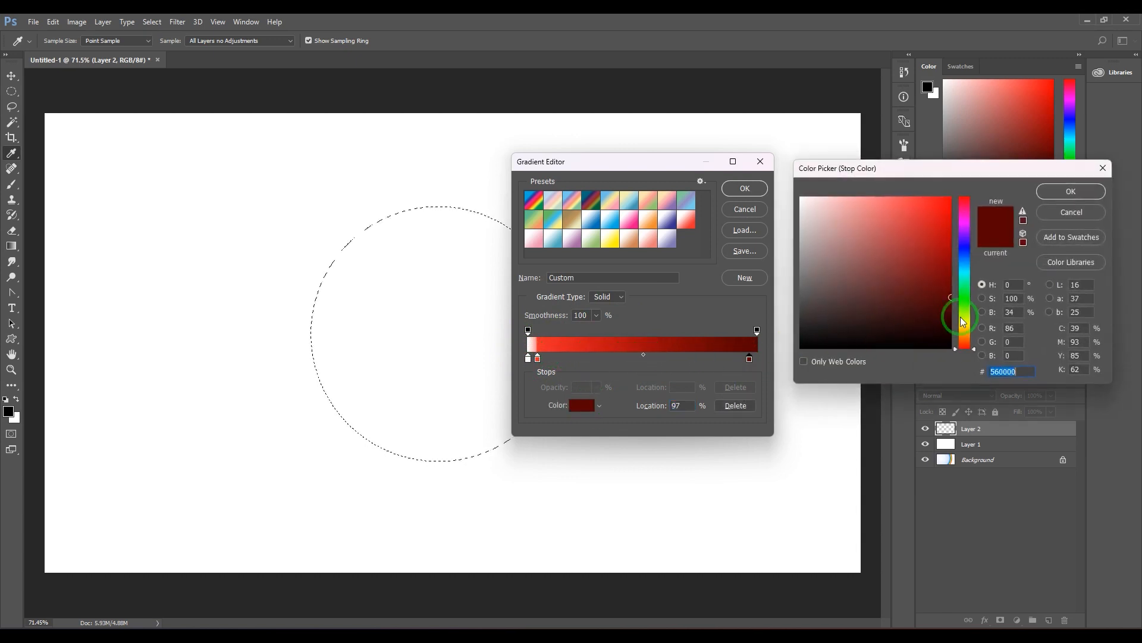
pyautogui.click(1071, 191)
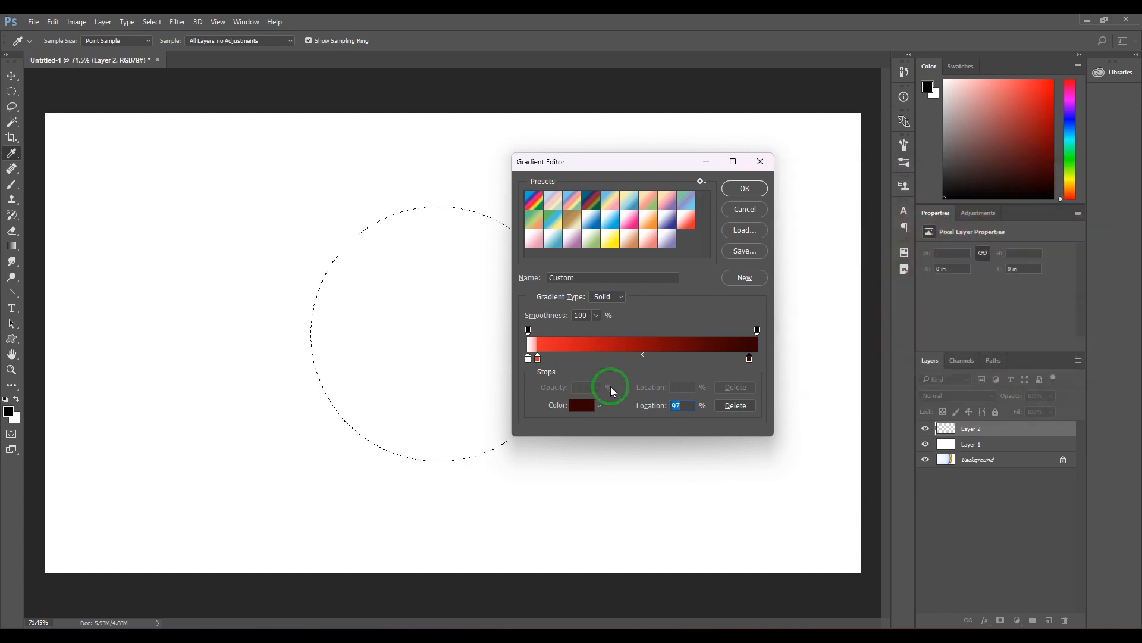
pyautogui.click(743, 189)
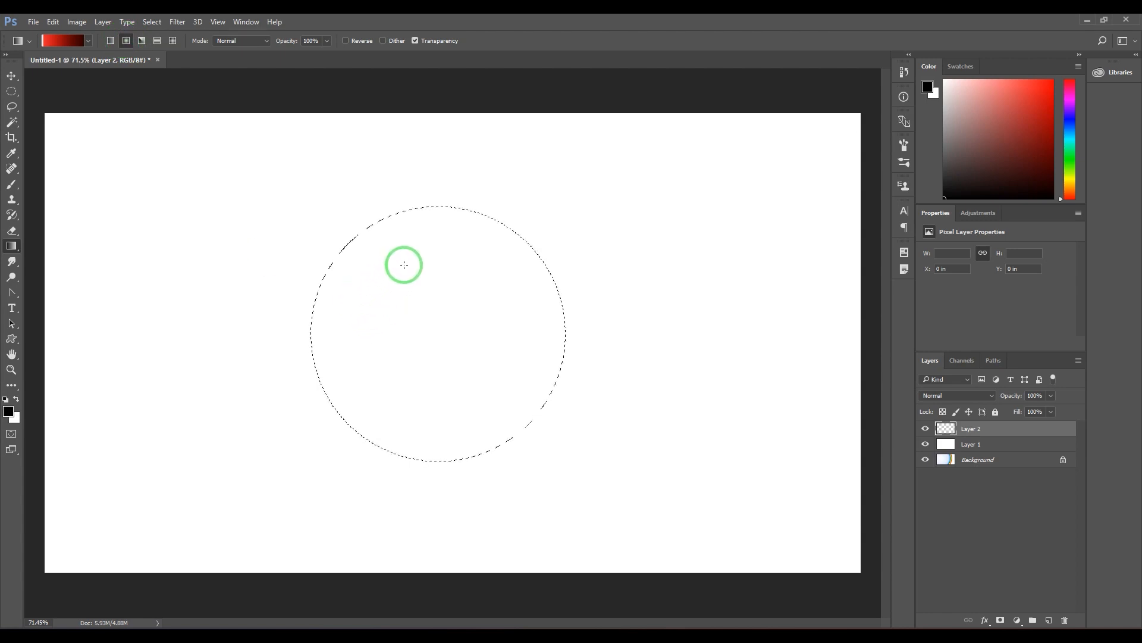
# Step: Shade the circle as a glossy sphere with a radial gradient from its upper-left highlight to its lower-right edge, and deselect
pyautogui.moveTo(407, 261); pyautogui.dragTo(496, 443)
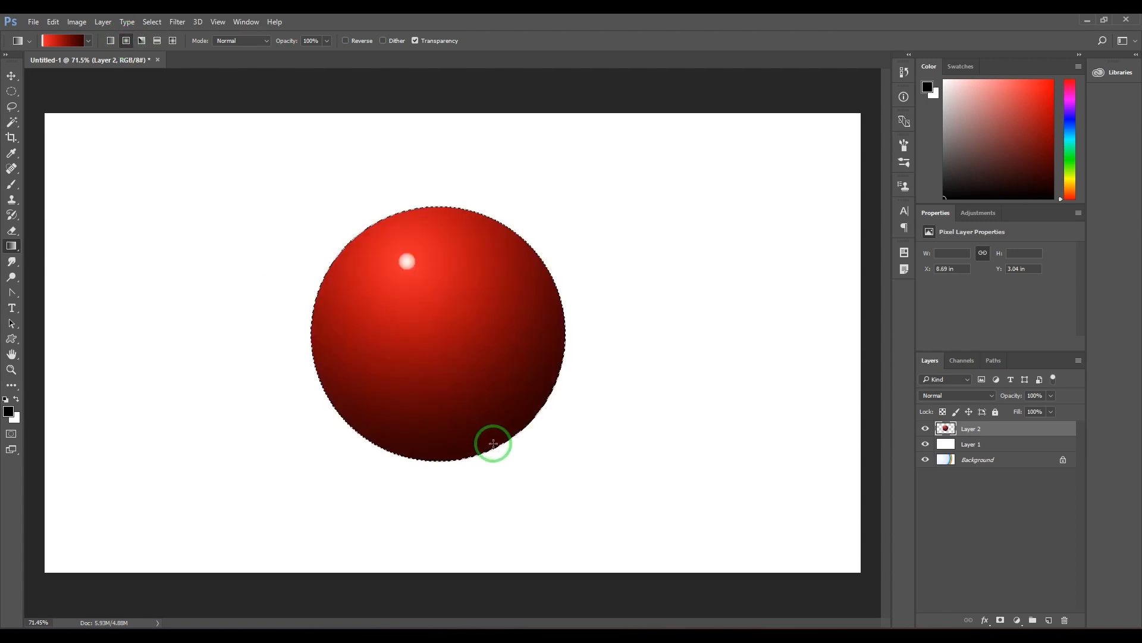
pyautogui.hotkey('ctrl', 'd')
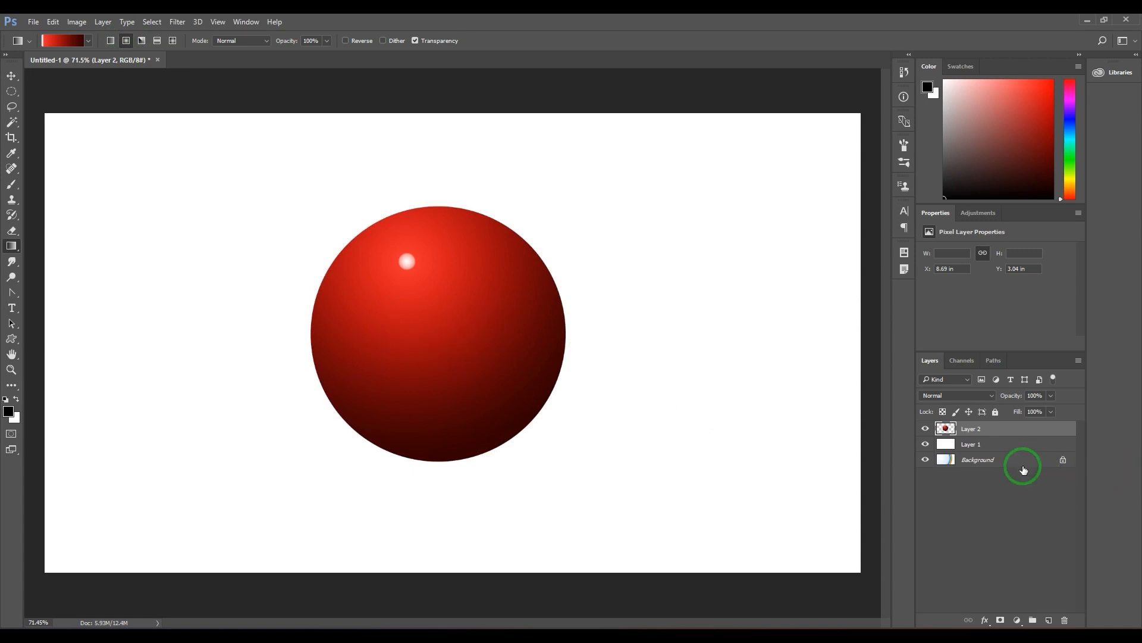
# Step: Duplicate the sphere layer and transform the copy into a flat ellipse extending to the right of the sphere's base
pyautogui.hotkey('ctrl', 'j')
pyautogui.hotkey('ctrl', 't')
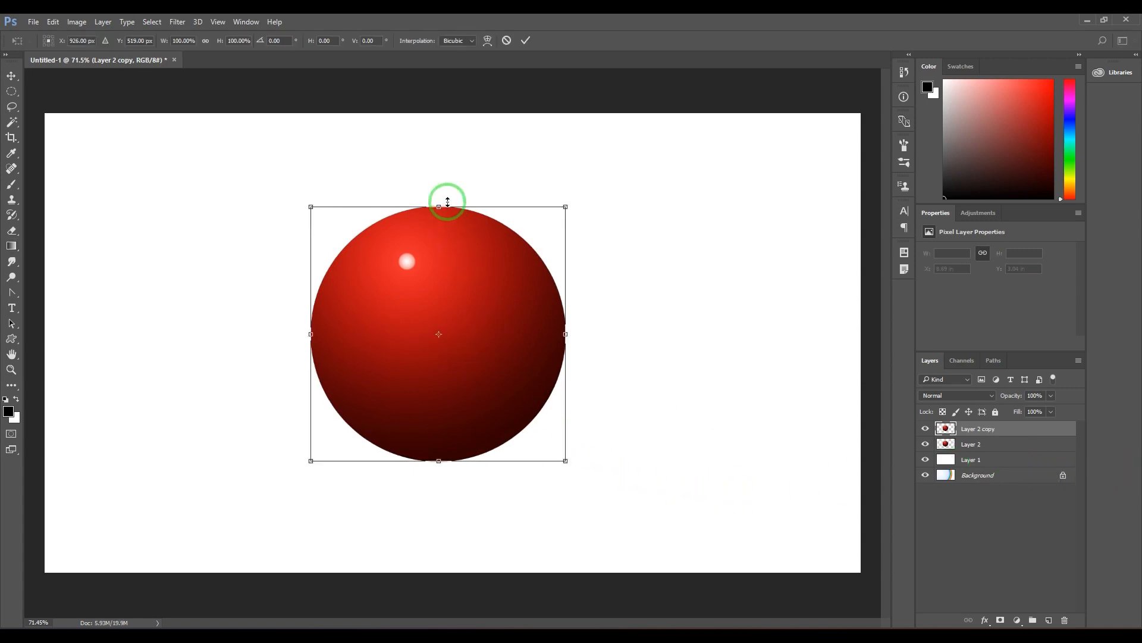
pyautogui.moveTo(447, 203); pyautogui.dragTo(566, 456)
pyautogui.press('Return')
# Step: Place the flattened copy below Layer 2 and fill only its existing pixels with black as a shadow
pyautogui.press('g')
pyautogui.moveTo(973, 429); pyautogui.dragTo(982, 453)
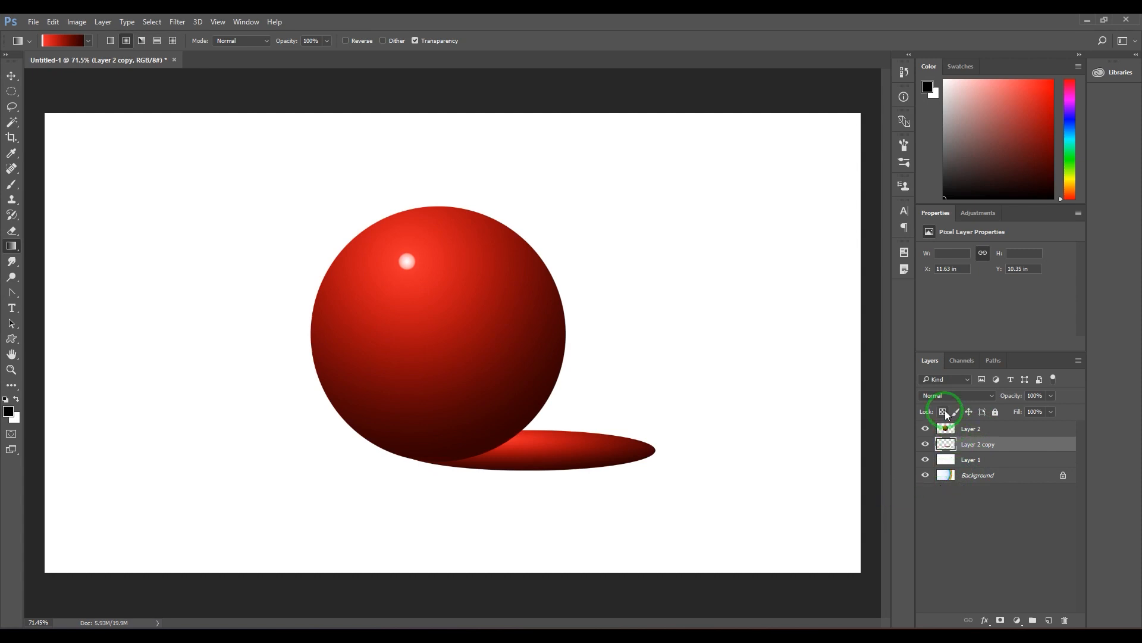
pyautogui.hotkey('alt', 'BackSpace')
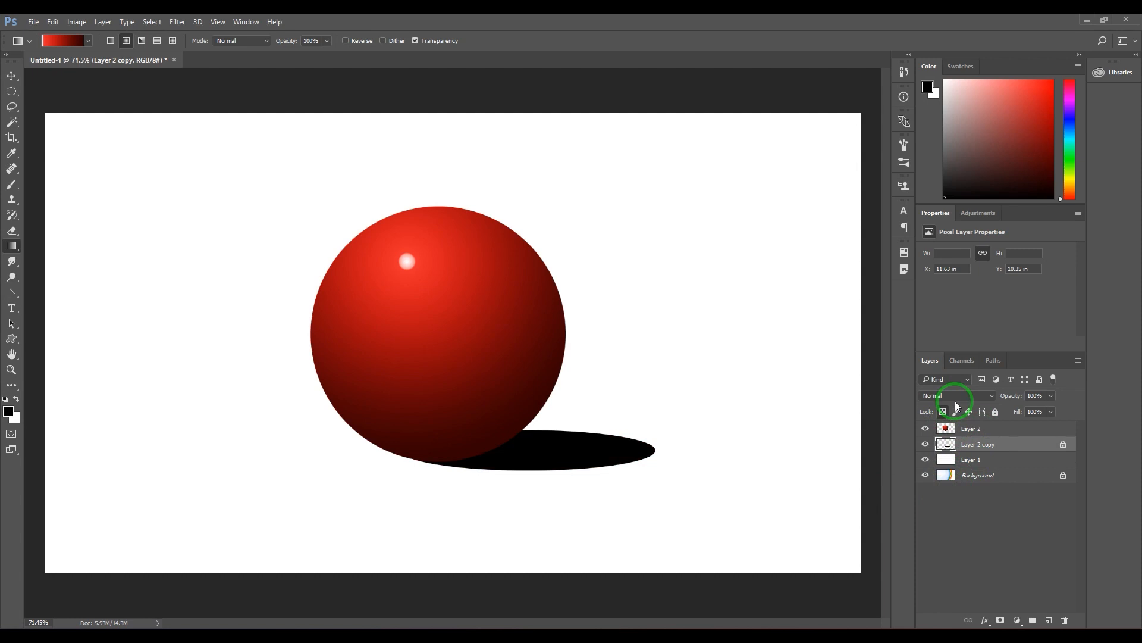
# Step: Link Layer 2 with Layer 2 copy, and move the sphere and its shadow together to the canvas's left side
pyautogui.click(1000, 430)
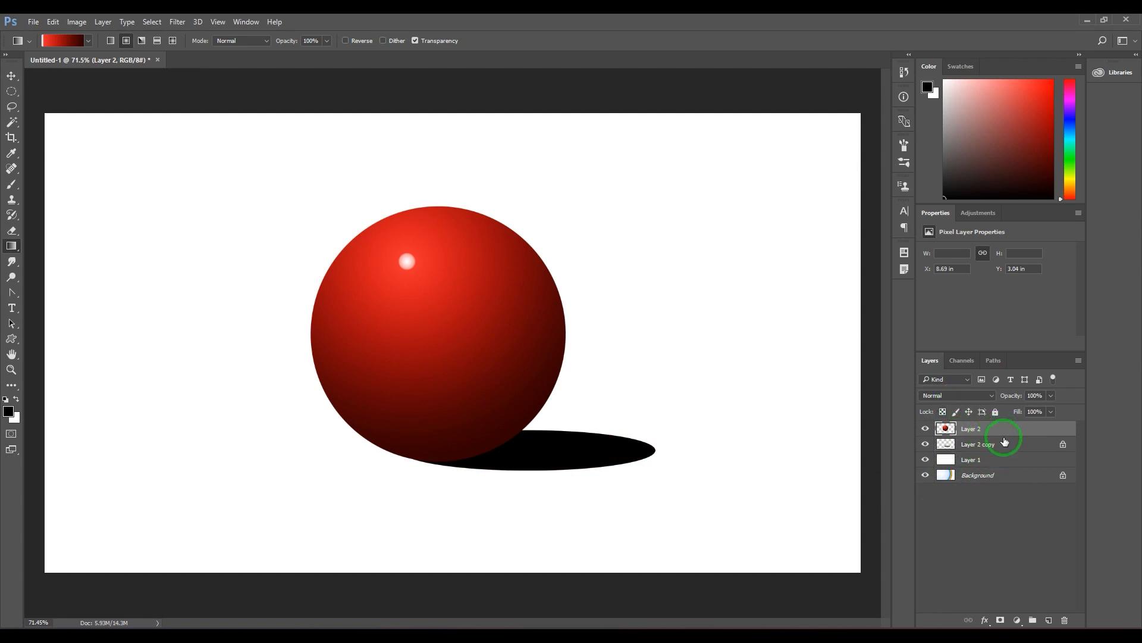
pyautogui.click(1013, 530)
pyautogui.click(968, 620)
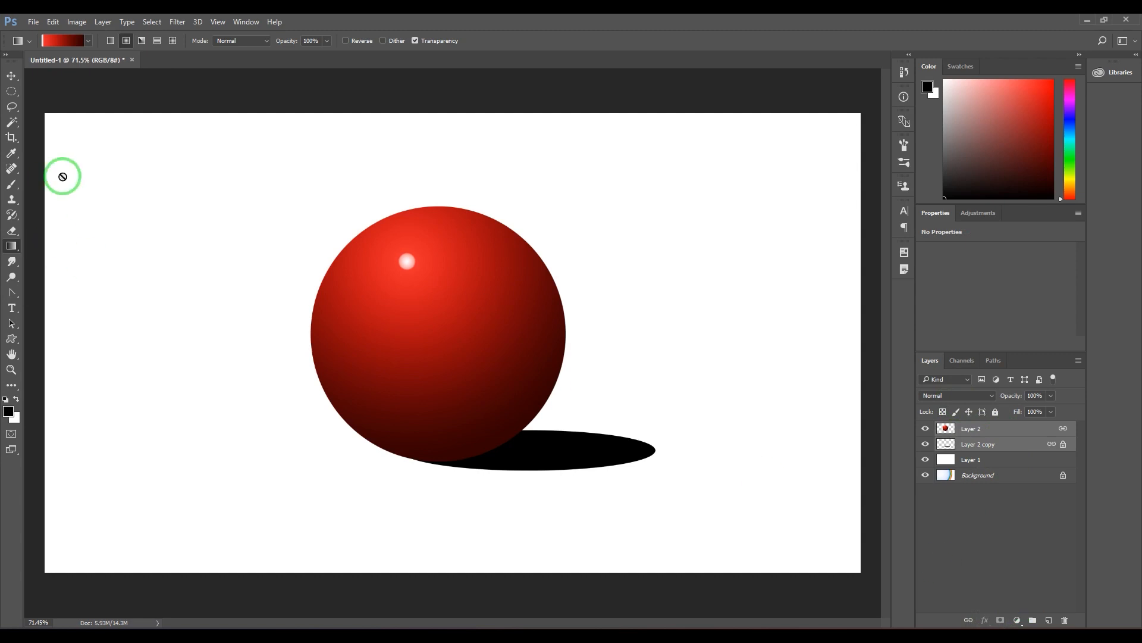
pyautogui.click(11, 76)
pyautogui.moveTo(431, 282); pyautogui.dragTo(217, 298)
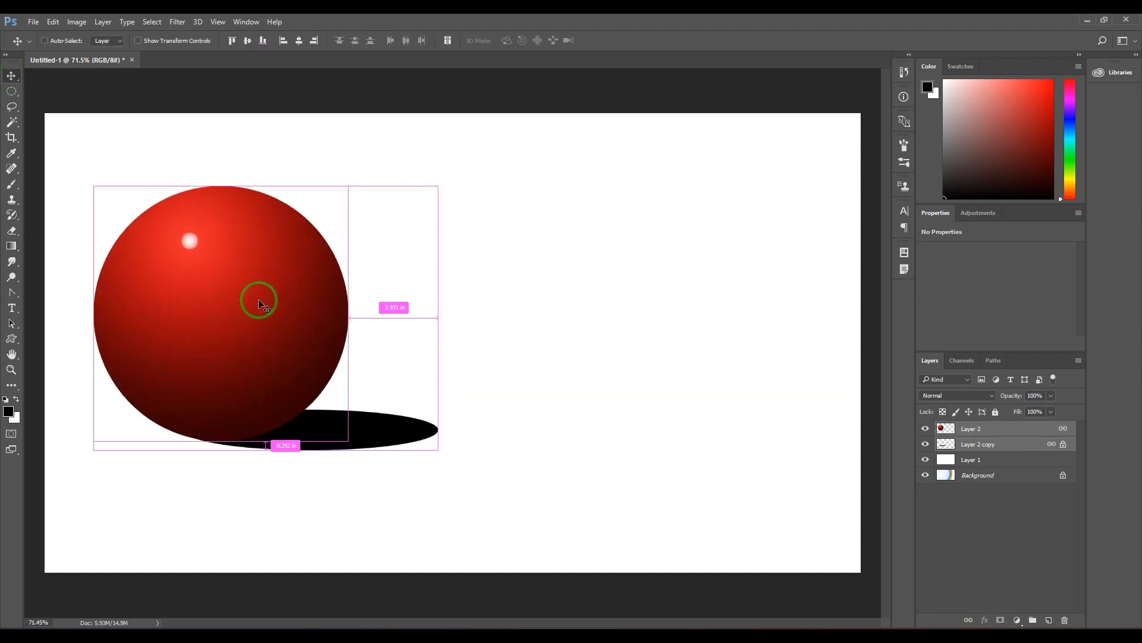
# Step: Scale the linked sphere and shadow down together, keeping them at the canvas's left side
pyautogui.hotkey('ctrl', 't')
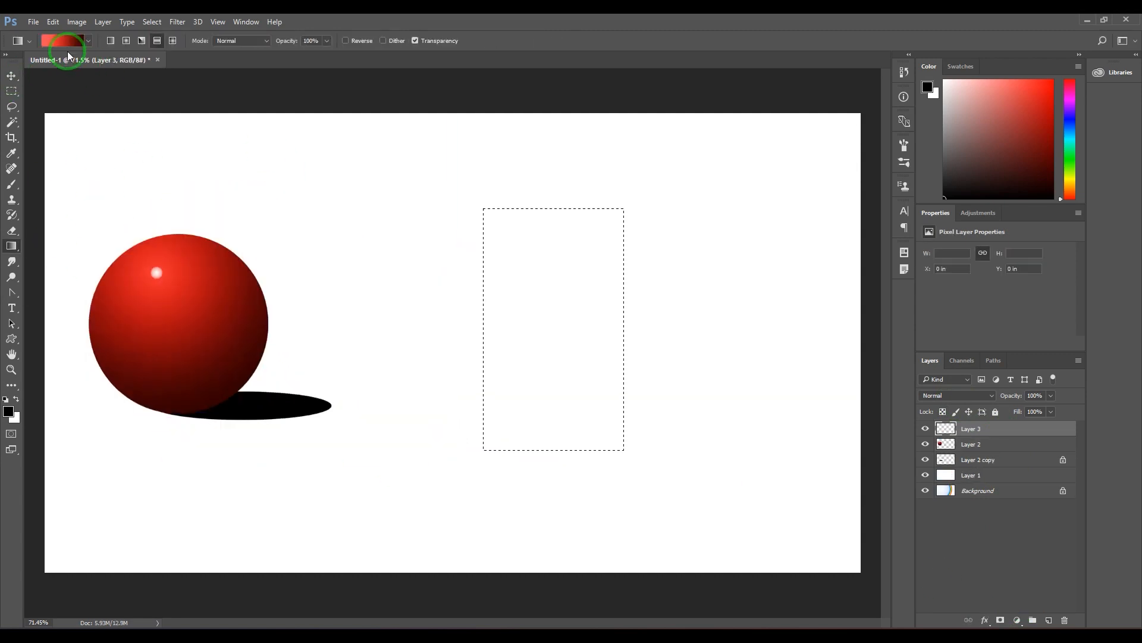
# Step: Edit the red gradient so its middle bright-red stop sits at 21% and its dark stop is at the far right end
pyautogui.click(65, 42)
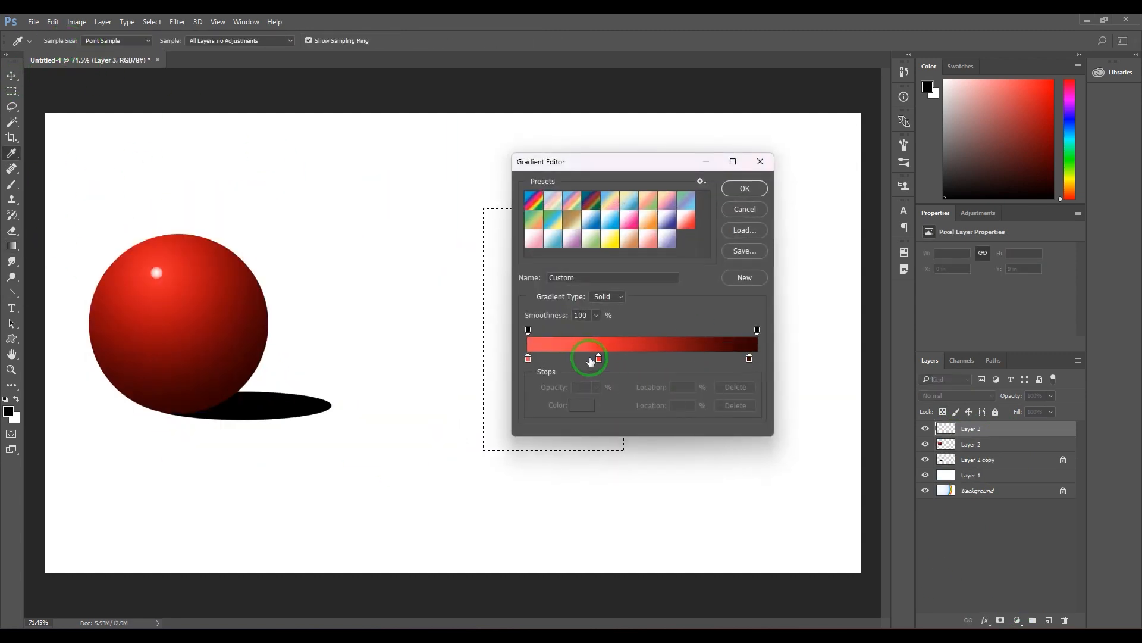
pyautogui.click(614, 358)
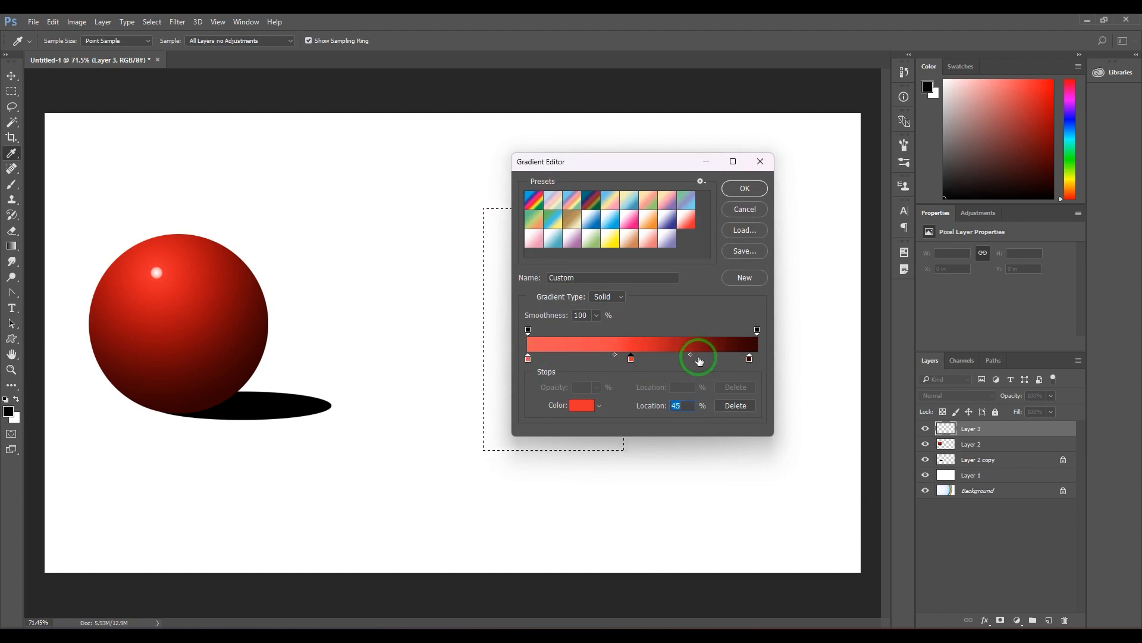
pyautogui.moveTo(749, 356); pyautogui.dragTo(757, 358)
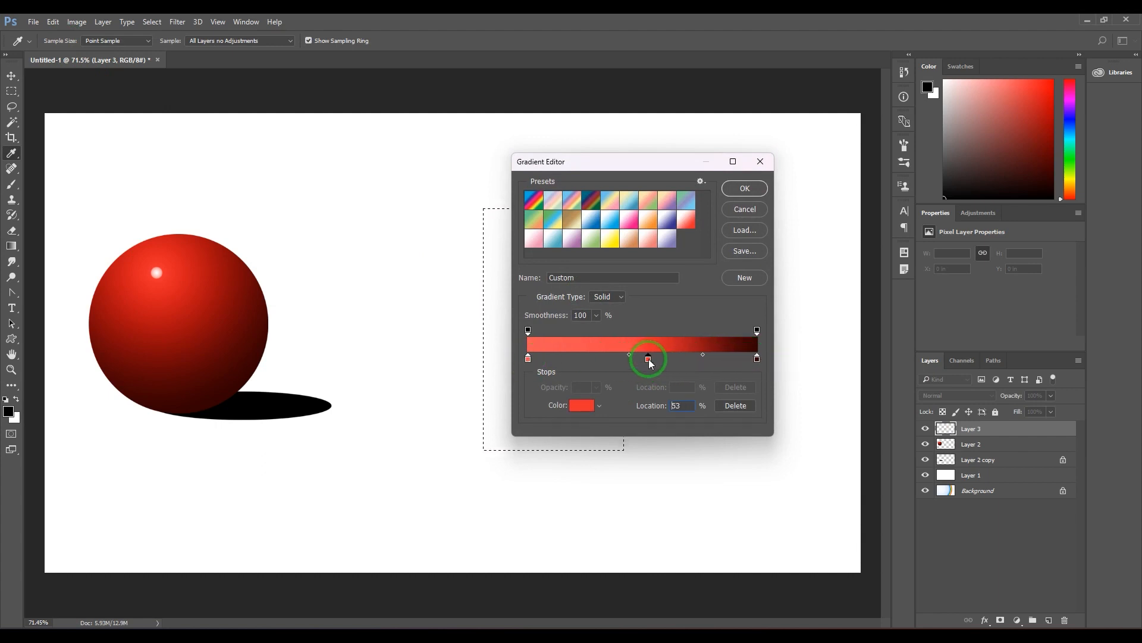
pyautogui.moveTo(649, 360); pyautogui.dragTo(577, 362)
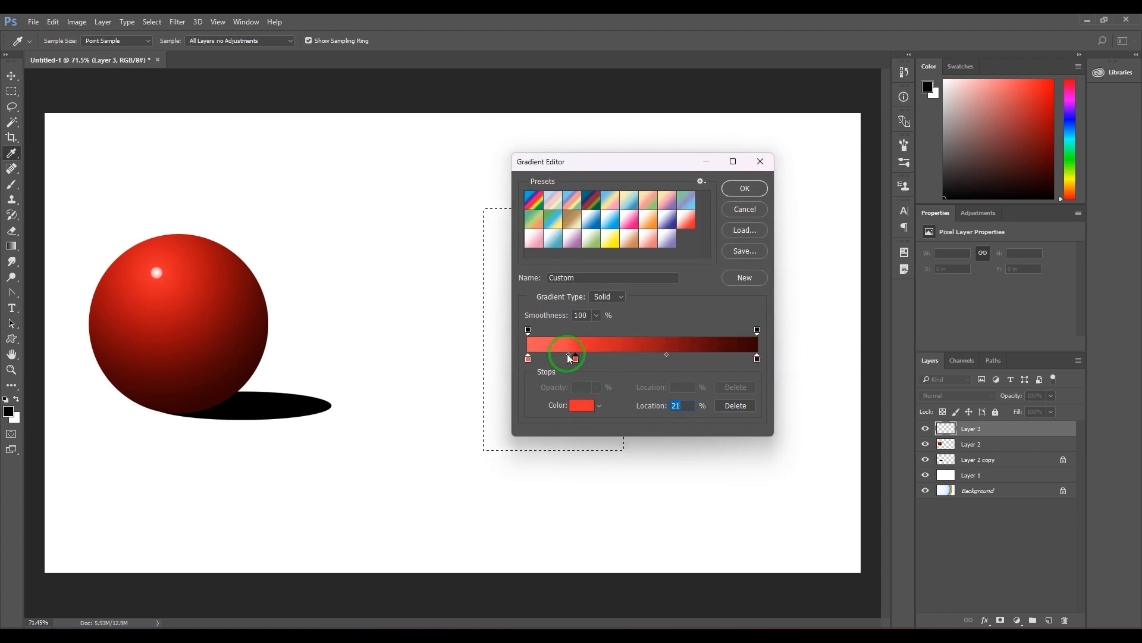
pyautogui.click(754, 187)
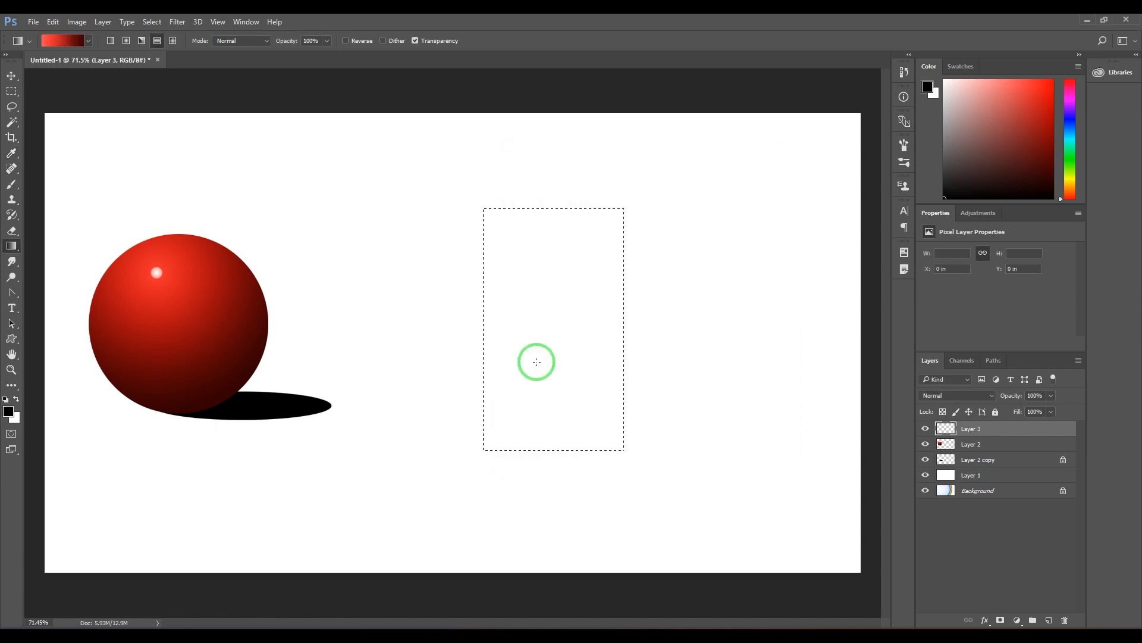
# Step: Fill the rectangular selection on Layer 3 with a reflected gradient from left of its centre to its right edge, and deselect
pyautogui.moveTo(530, 327); pyautogui.dragTo(625, 316)
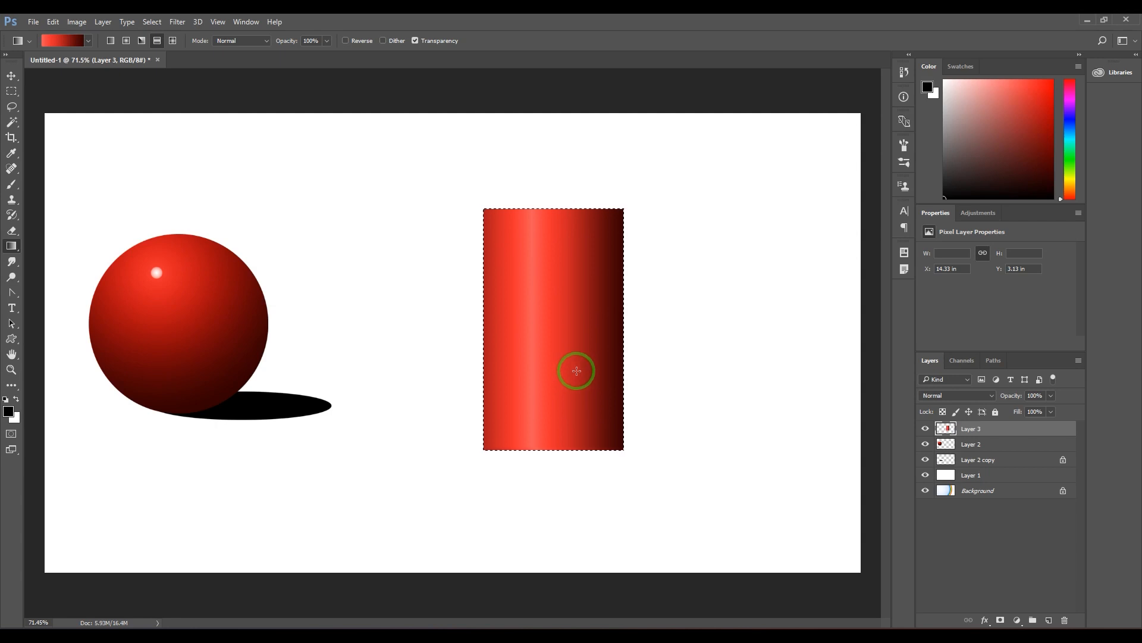
pyautogui.hotkey('ctrl', 'd')
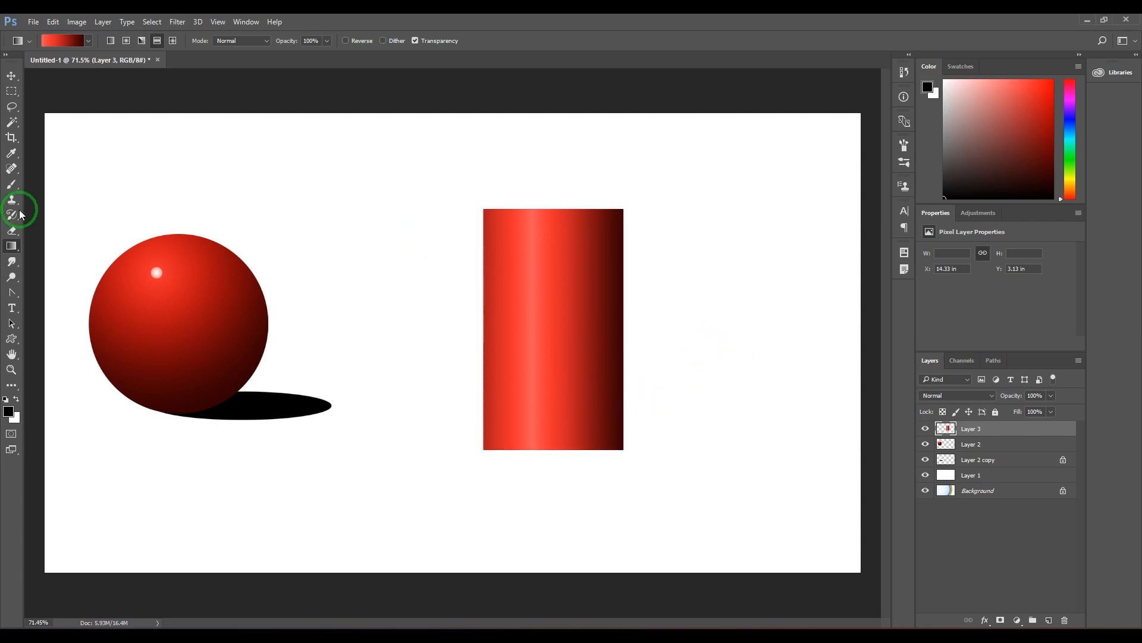
# Step: Select a flat ellipse spanning the cylinder's width across its top edge, using the Elliptical Marquee with Normal style
pyautogui.click(11, 91)
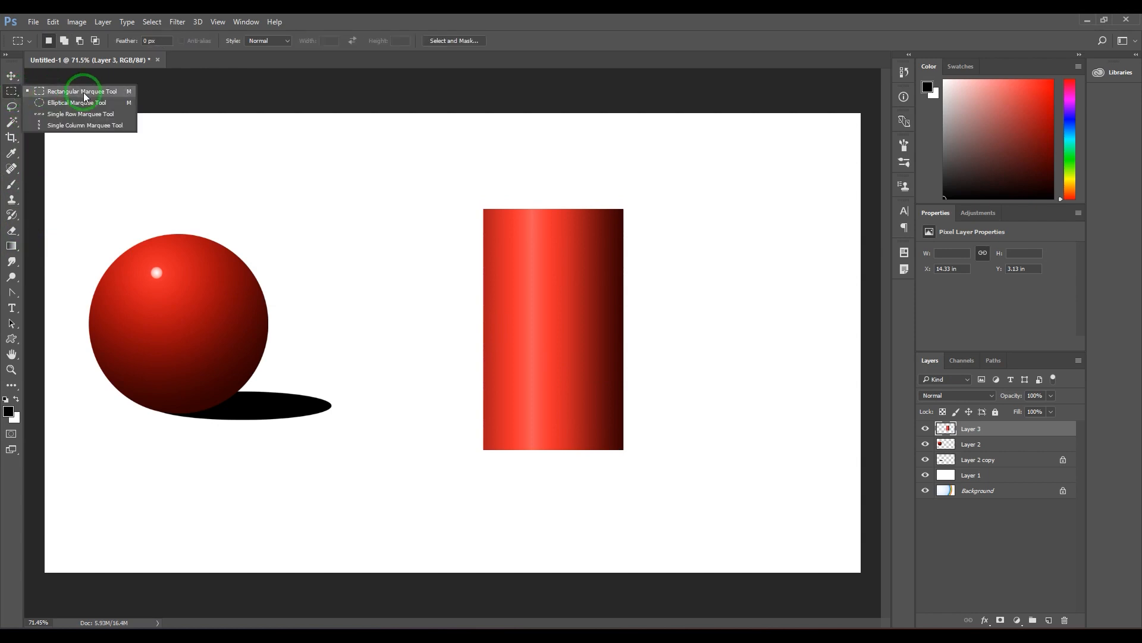
pyautogui.click(90, 103)
pyautogui.moveTo(488, 192)
pyautogui.mouseDown()
pyautogui.moveTo(618, 226)
pyautogui.moveTo(625, 212)
pyautogui.moveTo(651, 217)
pyautogui.mouseUp()
pyautogui.hotkey('ctrl', 'd')
pyautogui.hotkey('ctrl', 'd')
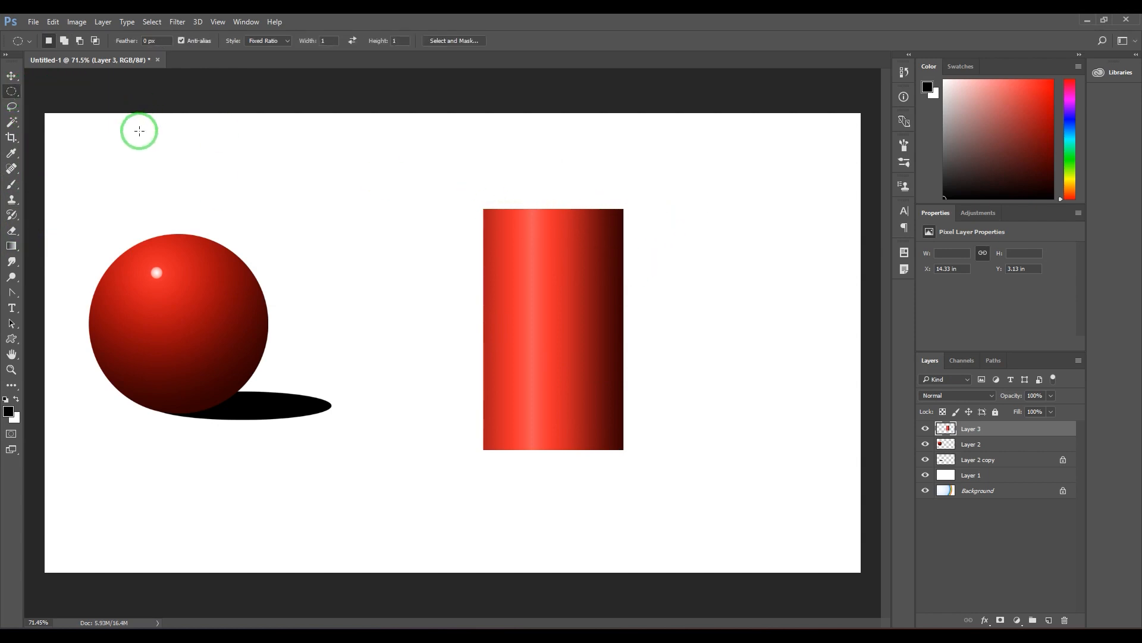
pyautogui.click(282, 43)
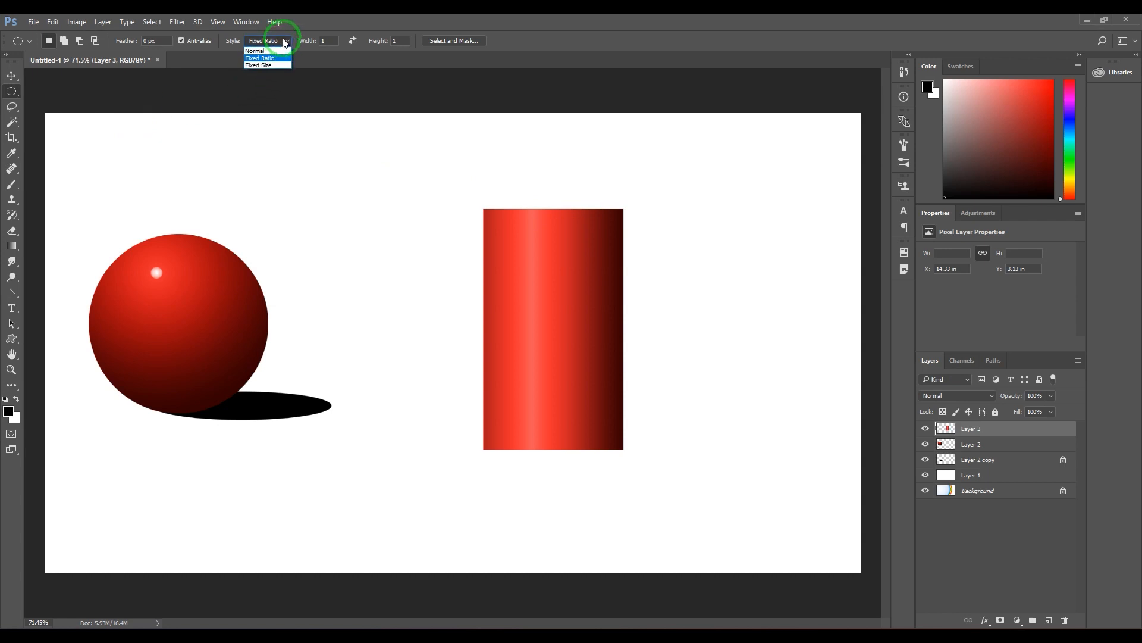
pyautogui.click(279, 52)
pyautogui.moveTo(482, 194); pyautogui.dragTo(622, 221)
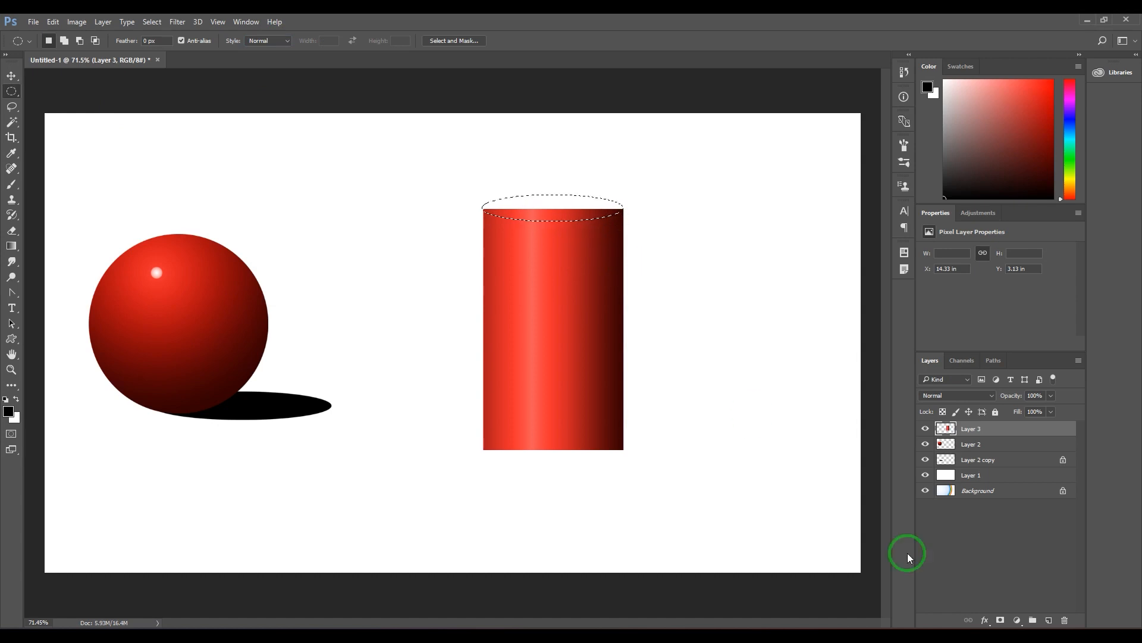
# Step: Create a layer above Layer 3, fill the ellipse with a diagonal reflected gradient running toward its lower right, and deselect
pyautogui.click(1049, 620)
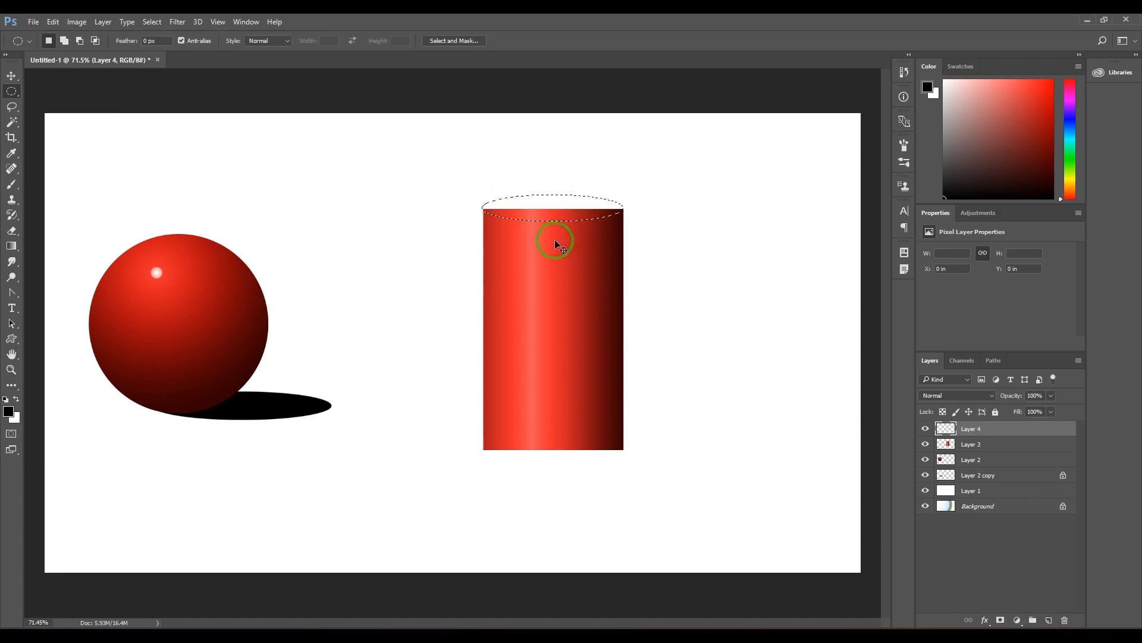
pyautogui.press('g')
pyautogui.moveTo(527, 166); pyautogui.dragTo(588, 234)
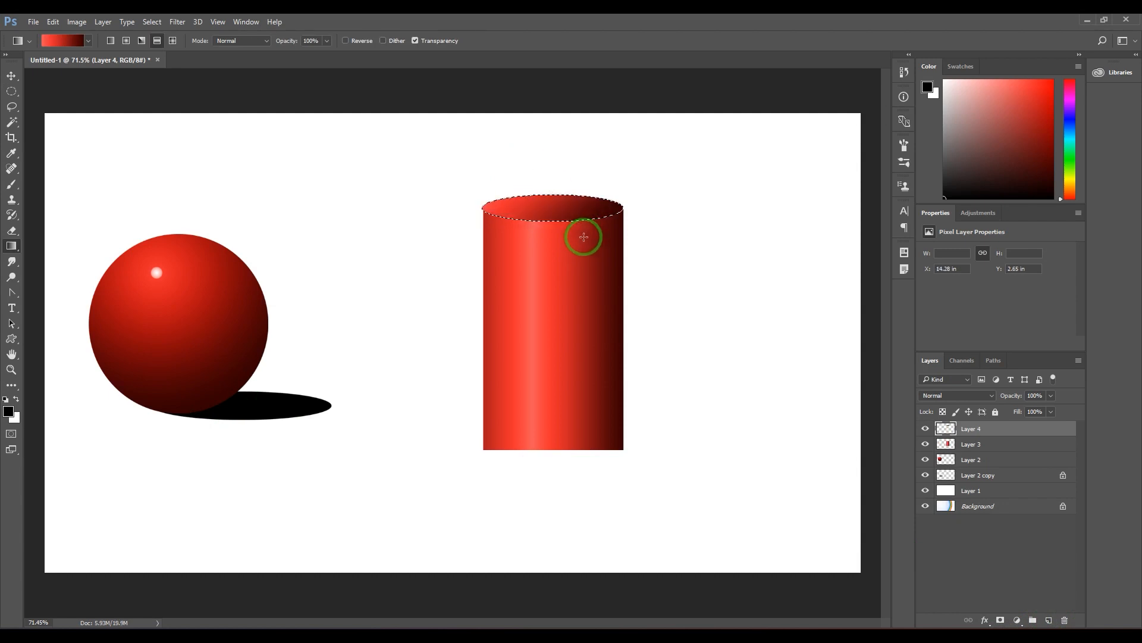
pyautogui.hotkey('ctrl', 'd')
pyautogui.hotkey('ctrl', 't')
pyautogui.moveTo(476, 205); pyautogui.dragTo(485, 208)
pyautogui.press('Escape')
# Step: Flatten the cylinder's top ellipse about its centre to about 47% of its height
pyautogui.hotkey('ctrl', 't')
pyautogui.moveTo(554, 195); pyautogui.dragTo(566, 203)
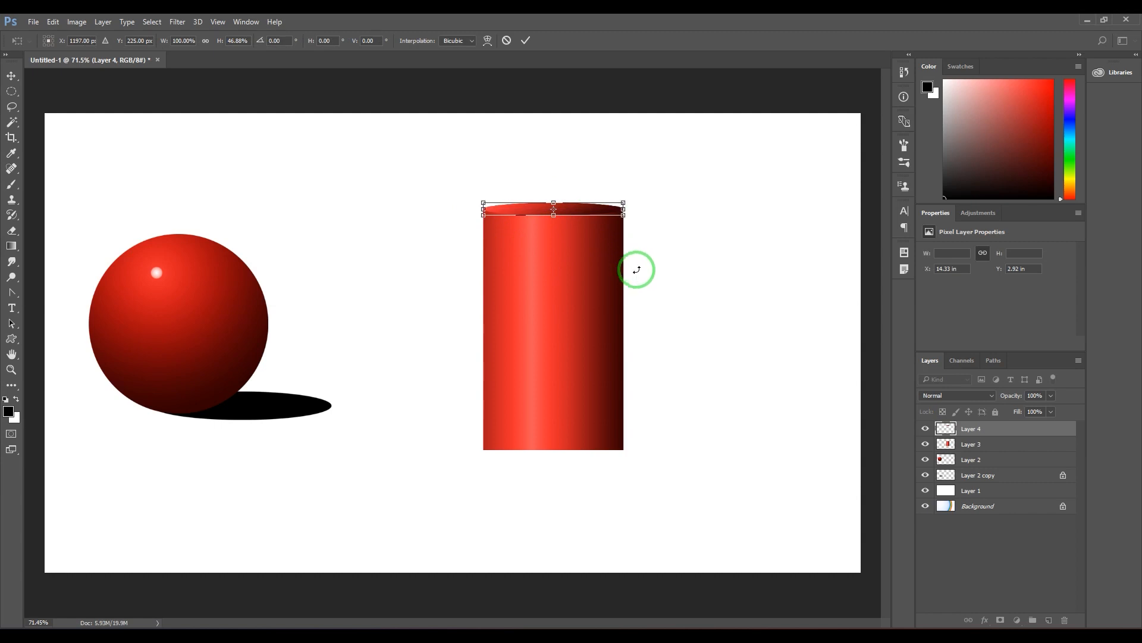
pyautogui.press('Return')
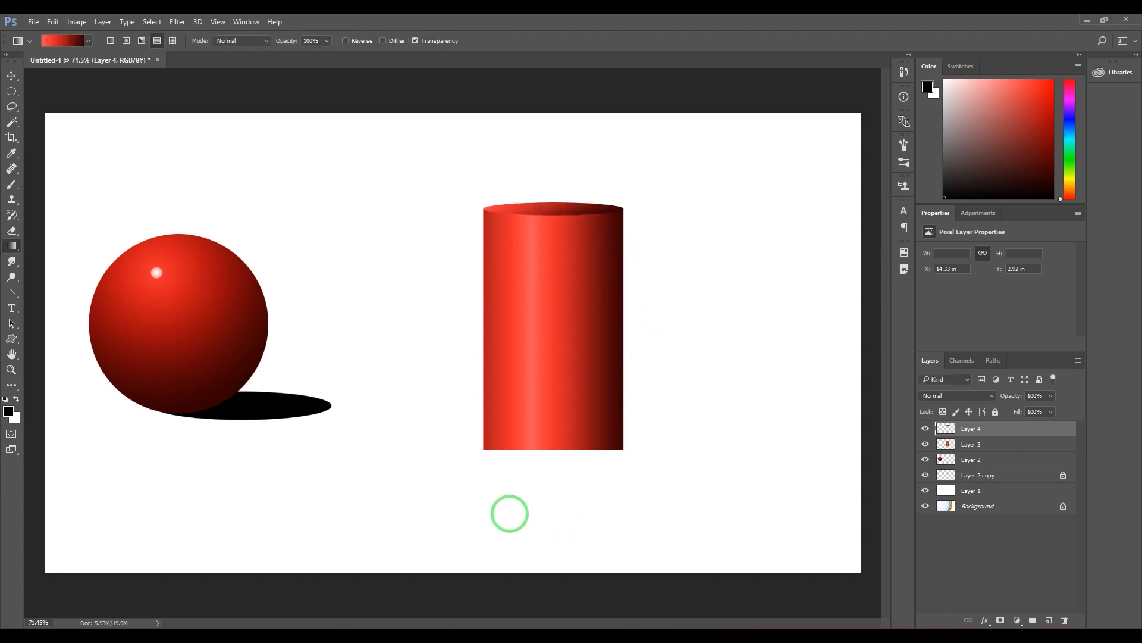
# Step: Select an ellipse slightly wider than the cylinder, with its lower curve touching the cylinder's bottom edge
pyautogui.press('m')
pyautogui.moveTo(441, 454); pyautogui.dragTo(565, 440)
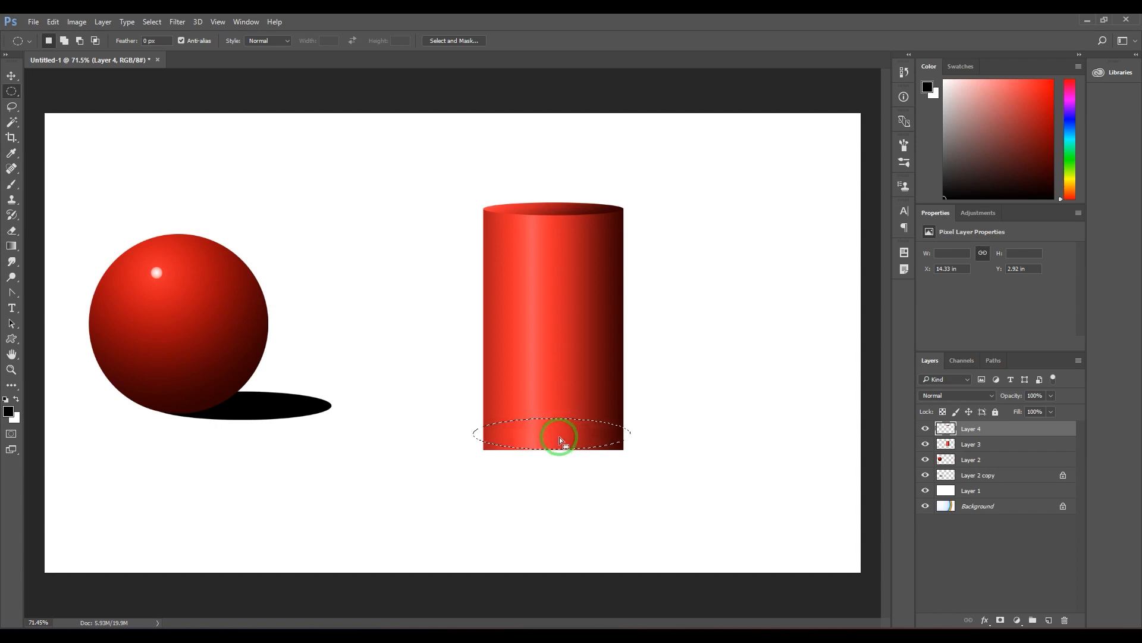
pyautogui.press('l')
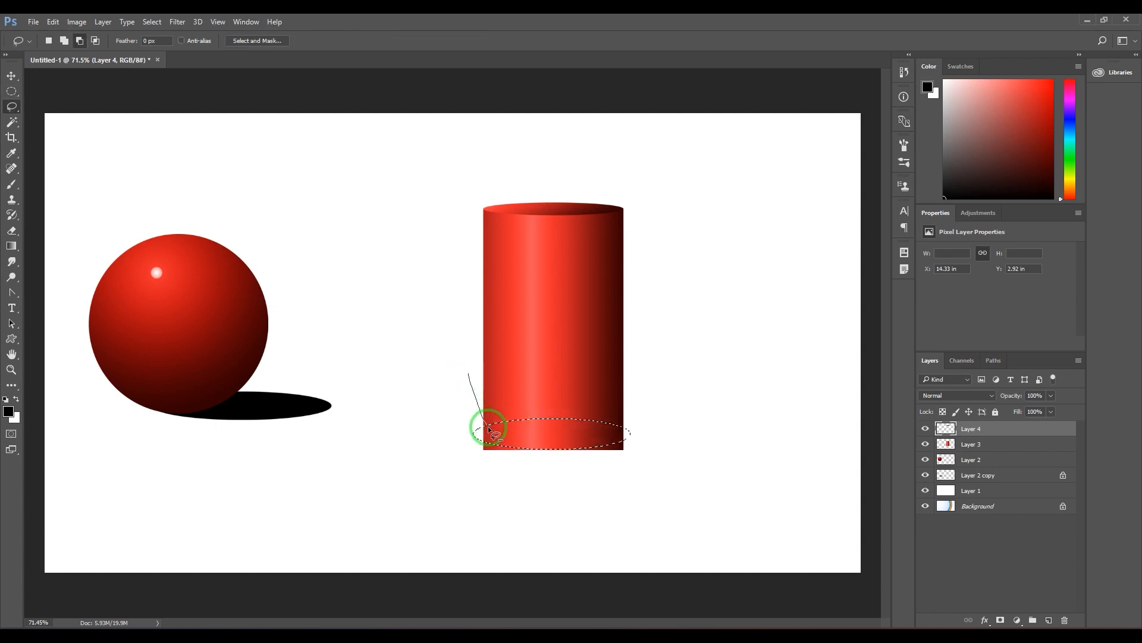
pyautogui.moveTo(597, 434)
pyautogui.mouseDown()
pyautogui.moveTo(621, 406)
pyautogui.moveTo(644, 335)
pyautogui.mouseUp()
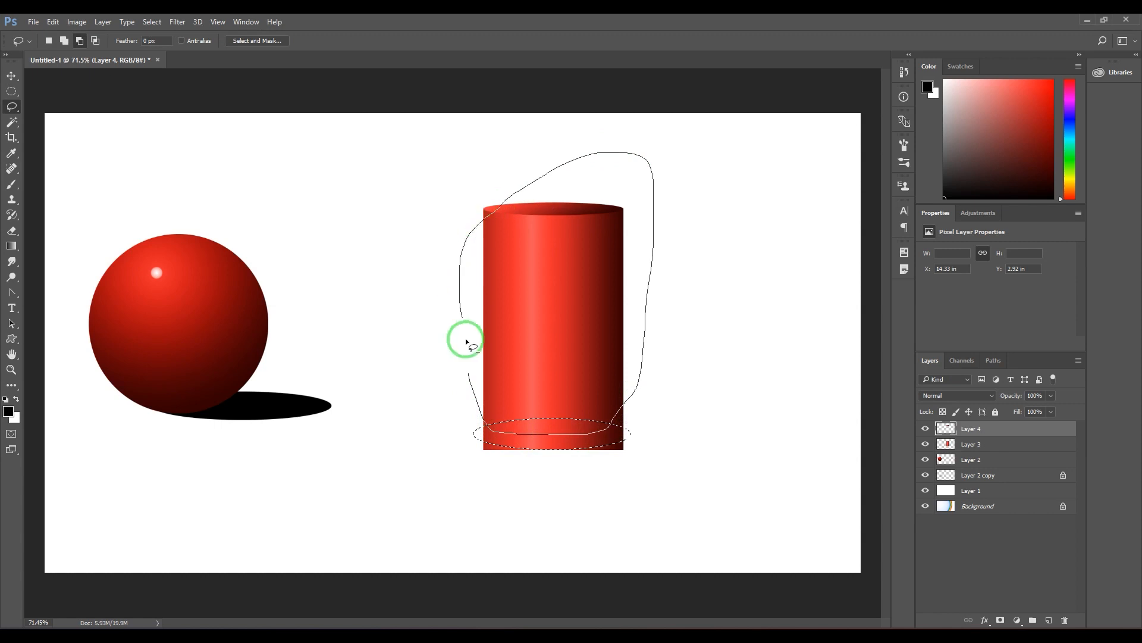
pyautogui.moveTo(466, 342); pyautogui.dragTo(468, 354)
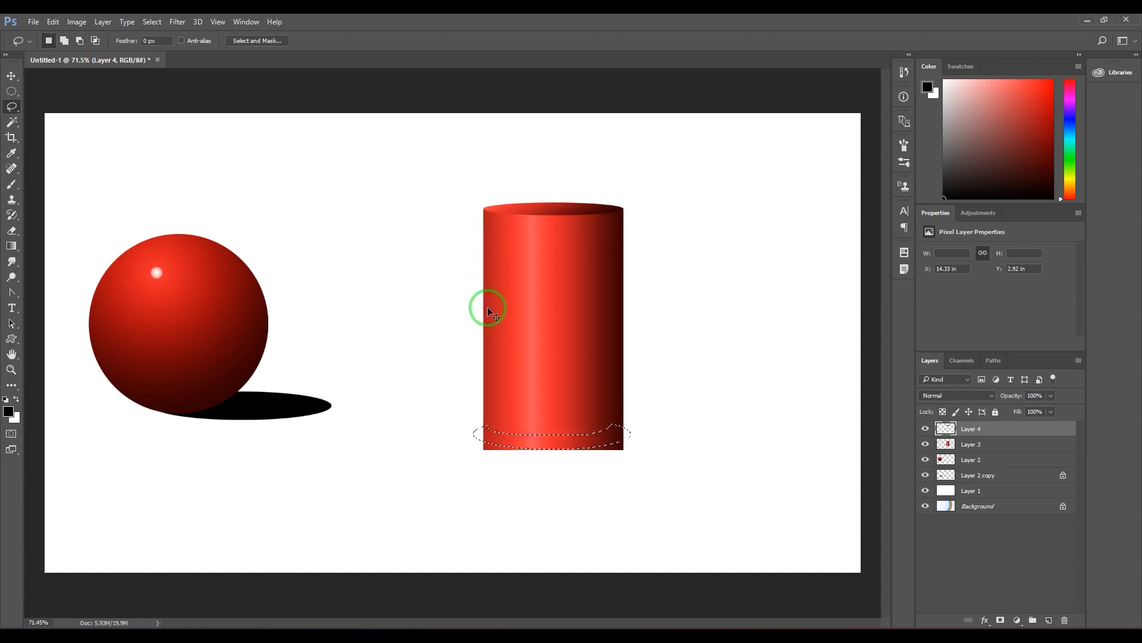
pyautogui.hotkey('ctrl', 'z')
# Step: Add the rest of the cylinder above the base ellipse to the selection with freehand Lasso outlines
pyautogui.click(64, 41)
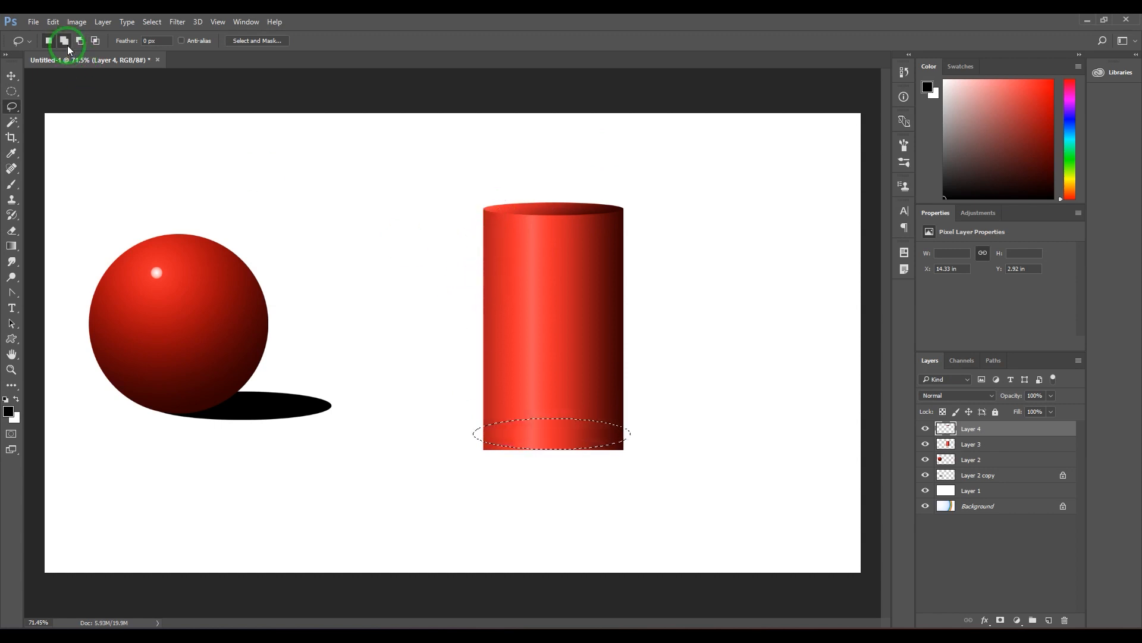
pyautogui.moveTo(474, 280)
pyautogui.mouseDown()
pyautogui.moveTo(498, 443)
pyautogui.moveTo(631, 428)
pyautogui.moveTo(645, 305)
pyautogui.moveTo(604, 189)
pyautogui.moveTo(510, 158)
pyautogui.moveTo(467, 182)
pyautogui.mouseUp()
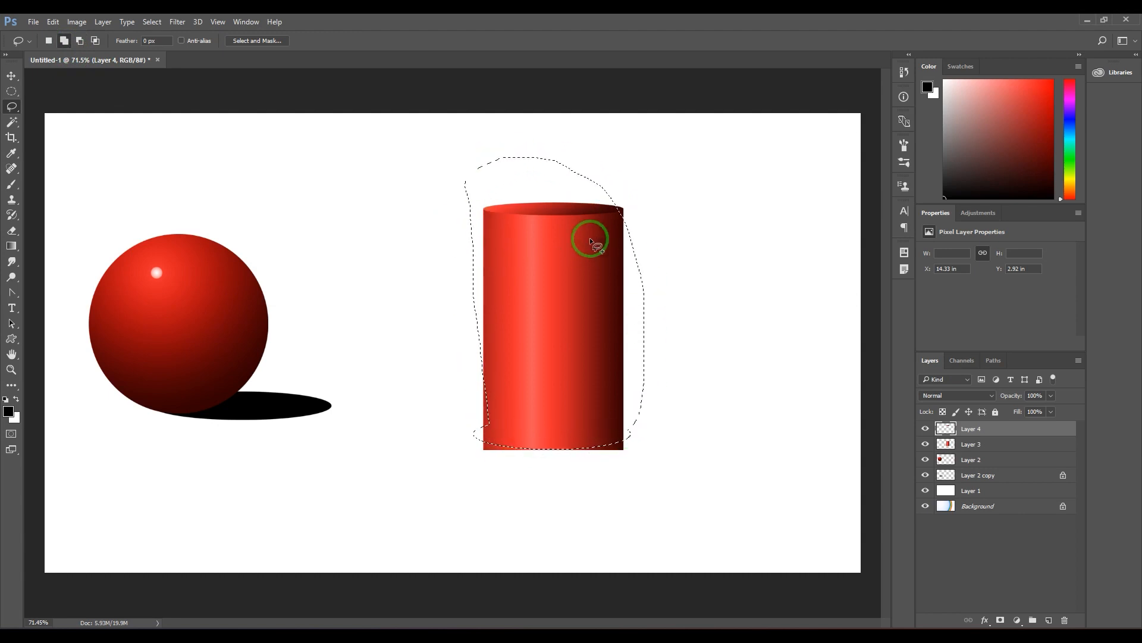
pyautogui.moveTo(592, 198)
pyautogui.mouseDown()
pyautogui.moveTo(634, 211)
pyautogui.moveTo(603, 228)
pyautogui.moveTo(598, 200)
pyautogui.mouseUp()
pyautogui.moveTo(502, 400)
pyautogui.mouseDown()
pyautogui.moveTo(496, 431)
pyautogui.moveTo(479, 432)
pyautogui.moveTo(472, 393)
pyautogui.moveTo(495, 341)
pyautogui.mouseUp()
pyautogui.moveTo(492, 429); pyautogui.dragTo(474, 425)
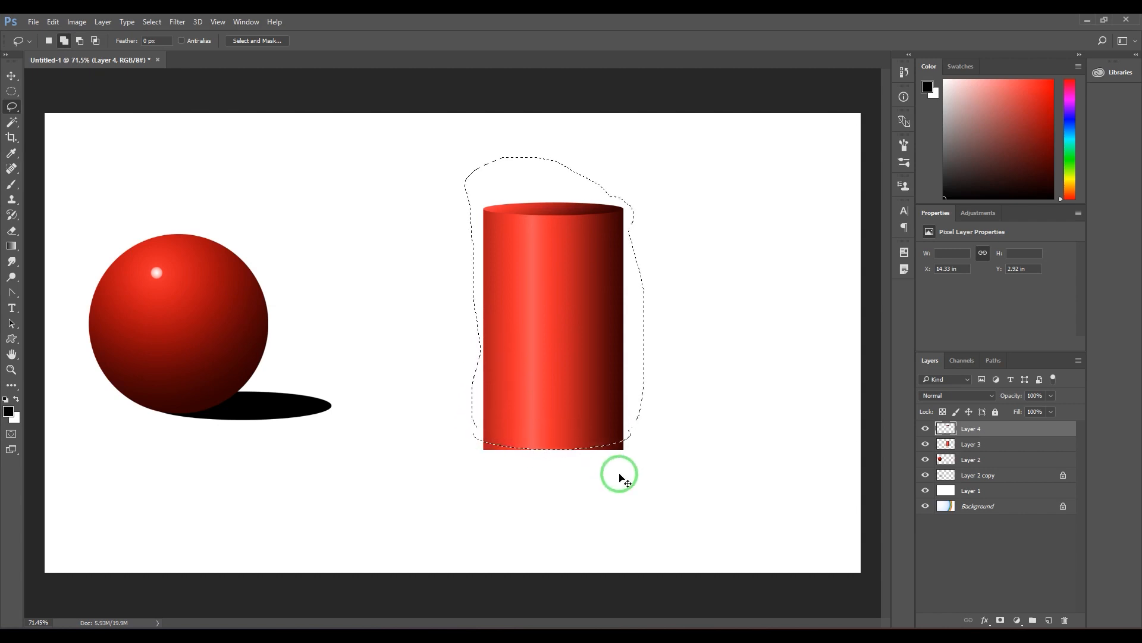
# Step: Invert the selection, delete the corners outside the curved base from Layer 3, and deselect
pyautogui.hotkey('ctrl', 'shift', 'i')
pyautogui.click(999, 443)
pyautogui.press('Delete')
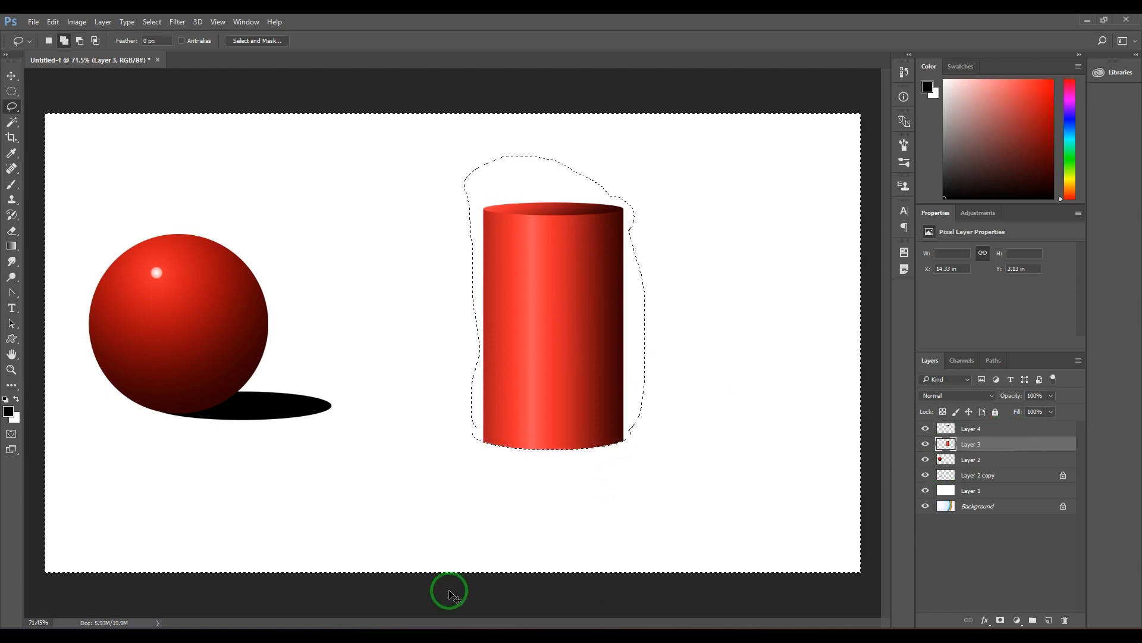
pyautogui.hotkey('ctrl', 'd')
# Step: Merge Layer 3 and Layer 4 into a single cylinder layer and duplicate it
pyautogui.keyDown('shift'); pyautogui.click(985, 430); pyautogui.keyUp('shift')
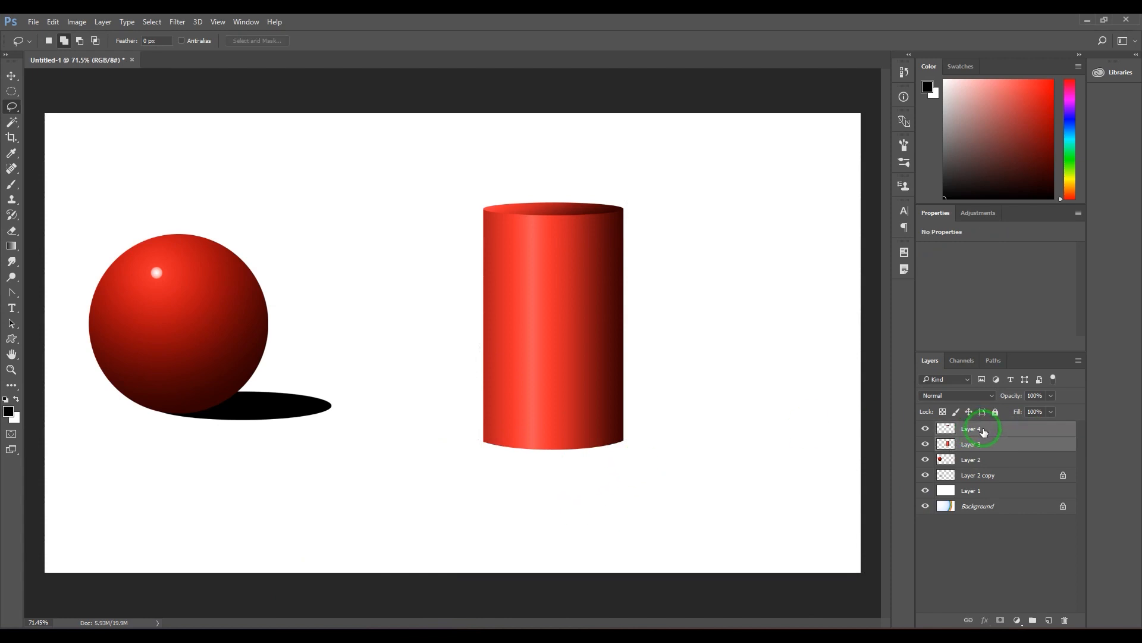
pyautogui.hotkey('ctrl', 'e')
pyautogui.hotkey('ctrl', 'j')
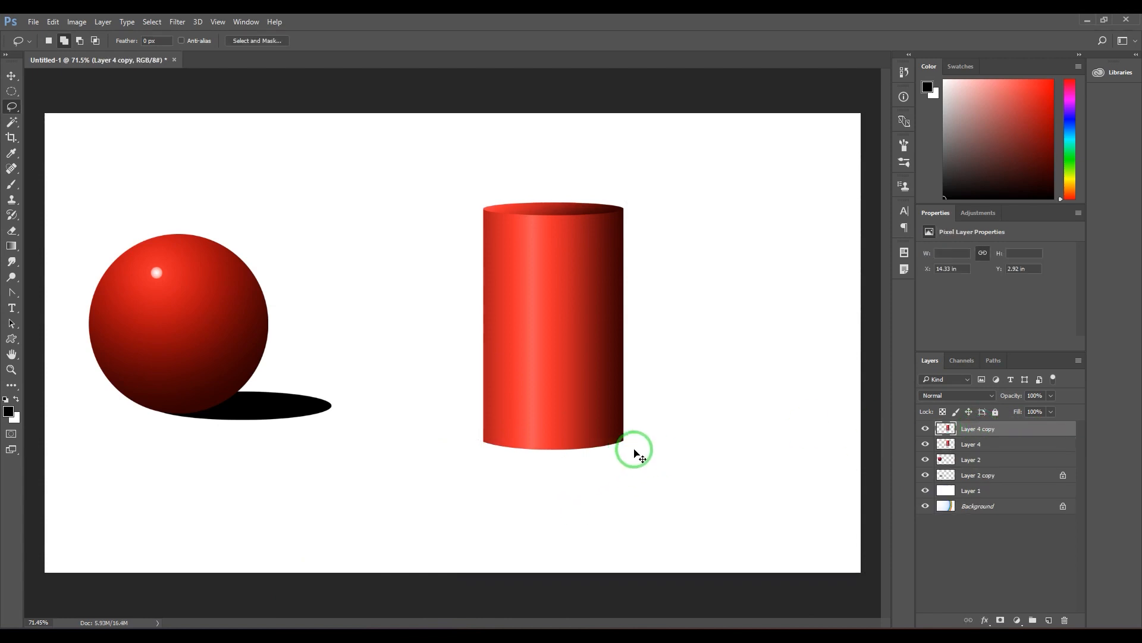
# Step: Distort the cylinder copy into a slanted shadow lying to the right, with its lower corners aligned to the cylinder's base corners
pyautogui.hotkey('ctrl', 't')
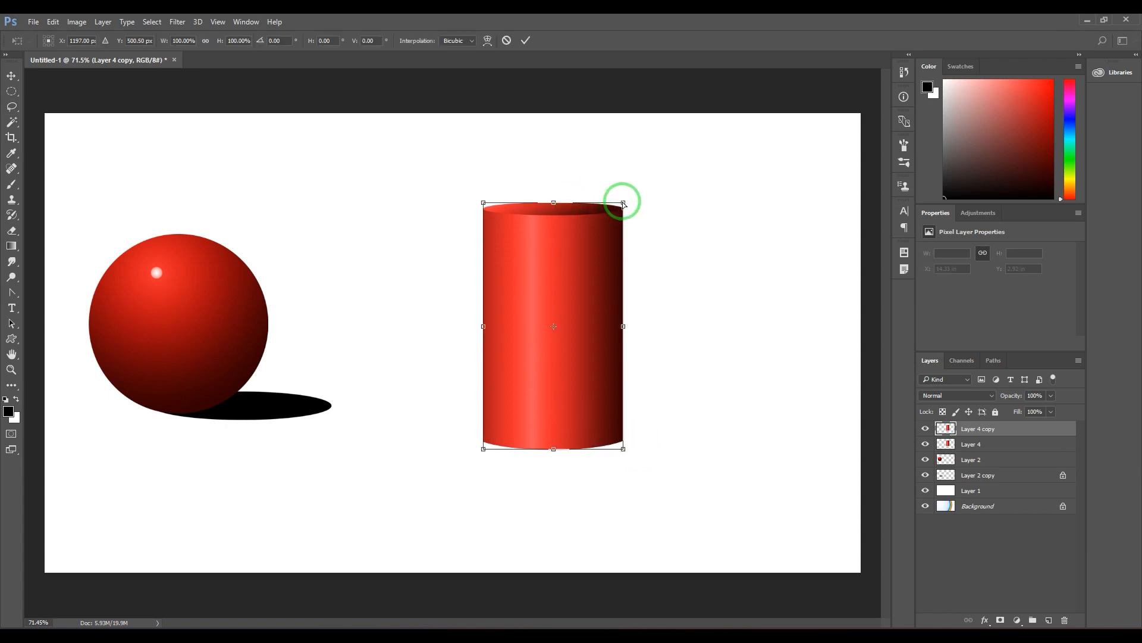
pyautogui.moveTo(623, 203); pyautogui.dragTo(795, 413)
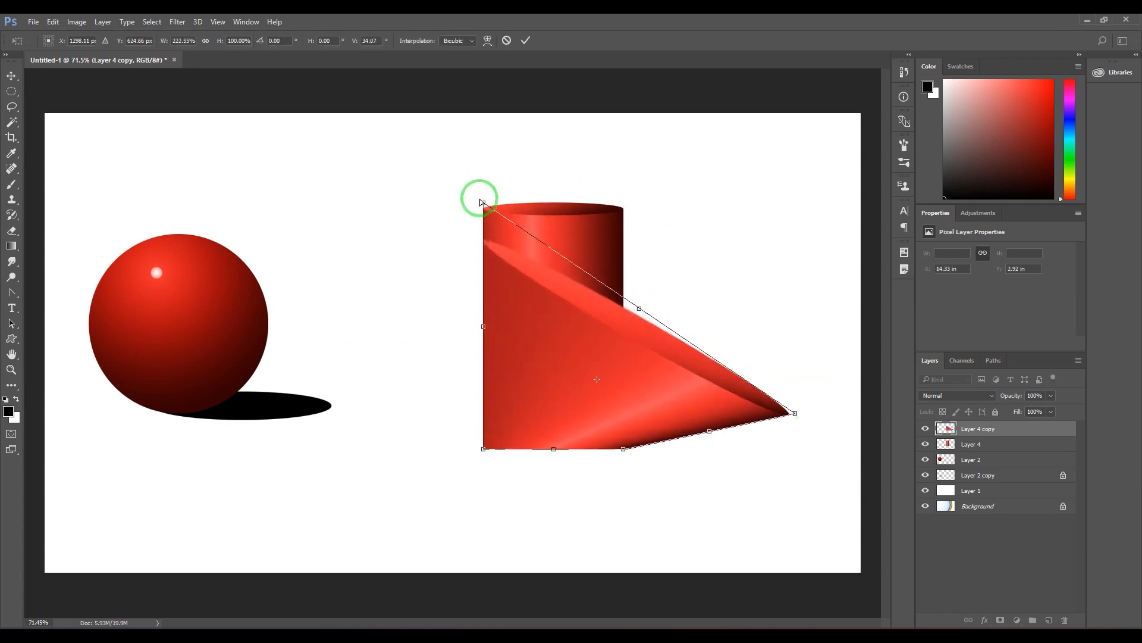
pyautogui.moveTo(482, 203); pyautogui.dragTo(680, 372)
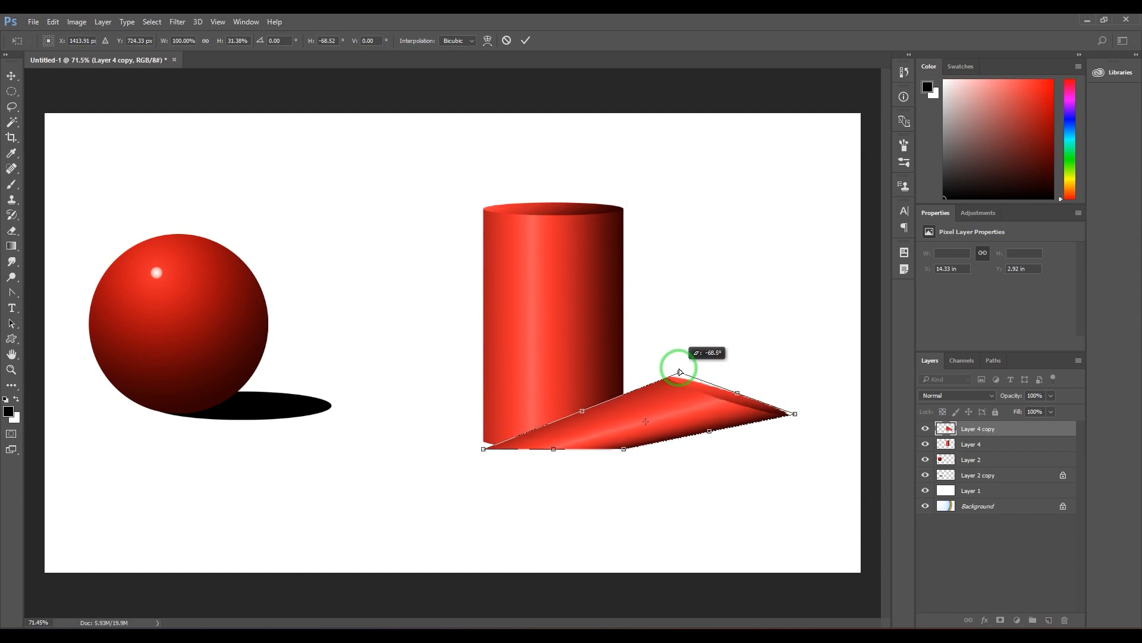
pyautogui.moveTo(483, 449); pyautogui.dragTo(483, 441)
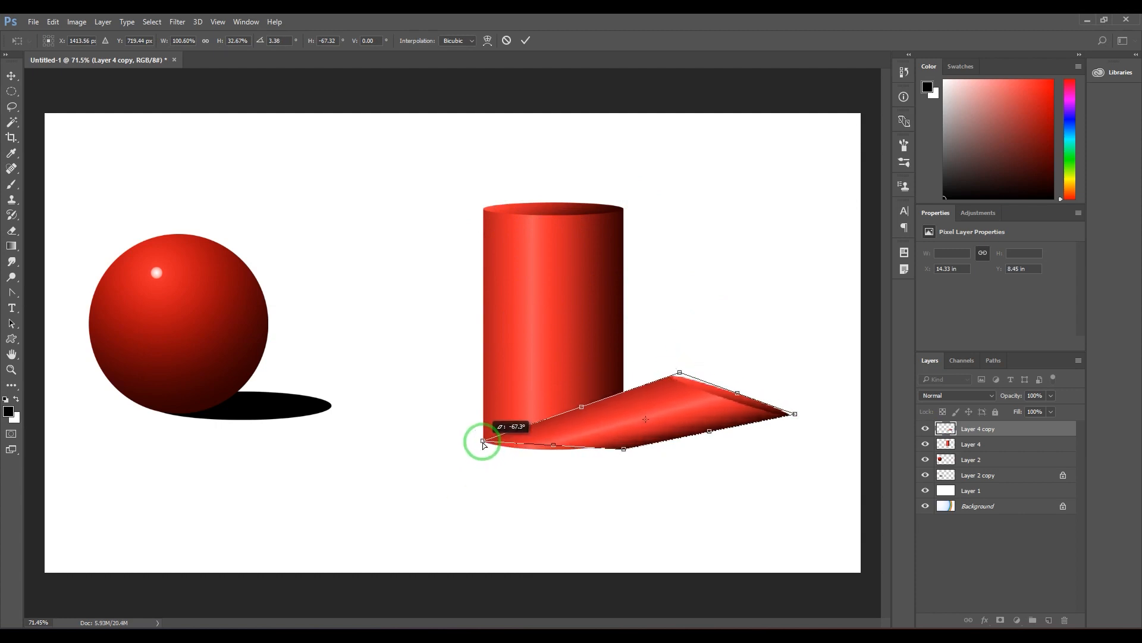
pyautogui.moveTo(624, 449); pyautogui.dragTo(624, 442)
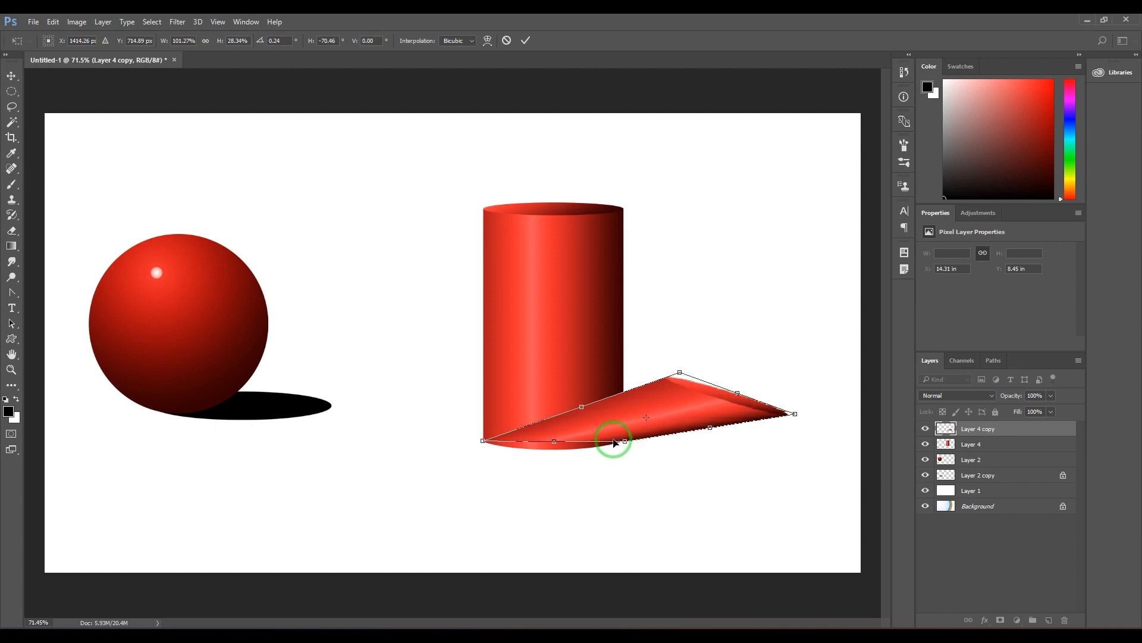
pyautogui.press('Return')
# Step: Place the distorted copy below Layer 4, lock its transparent pixels, and fill it with black
pyautogui.moveTo(976, 431)
pyautogui.mouseDown()
pyautogui.moveTo(1002, 448)
pyautogui.moveTo(994, 458)
pyautogui.mouseUp()
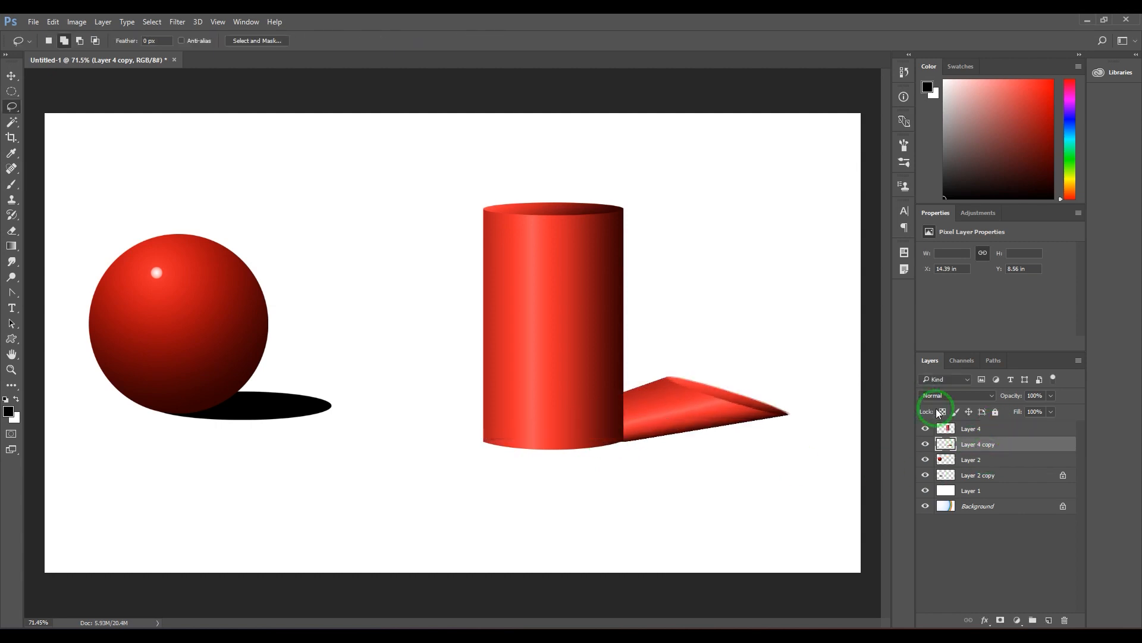
pyautogui.hotkey('alt', 'BackSpace')
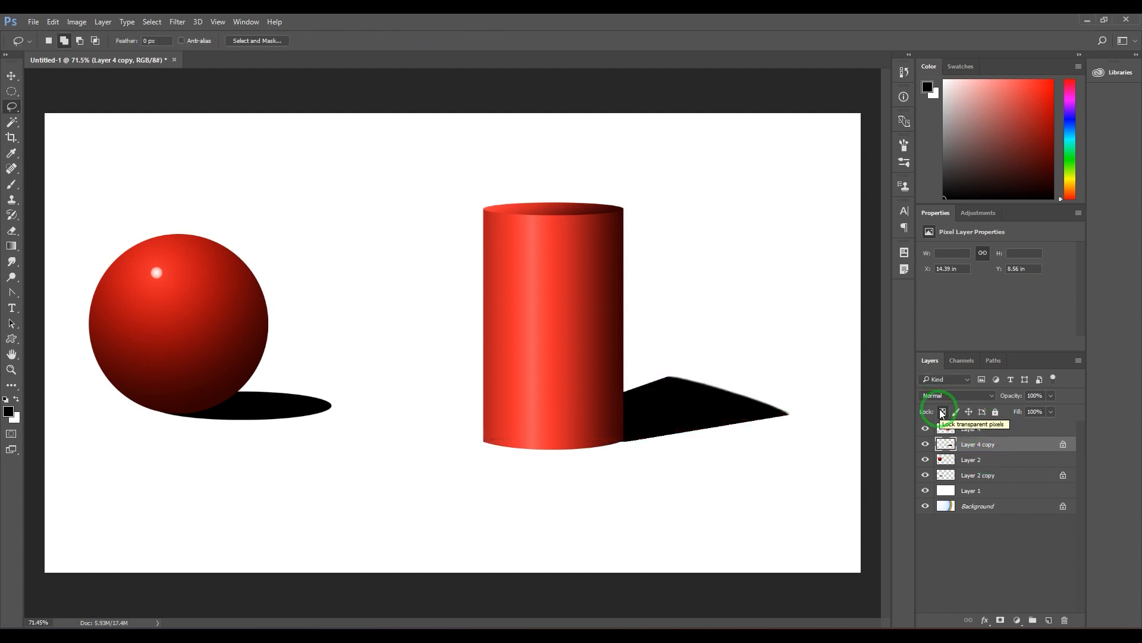